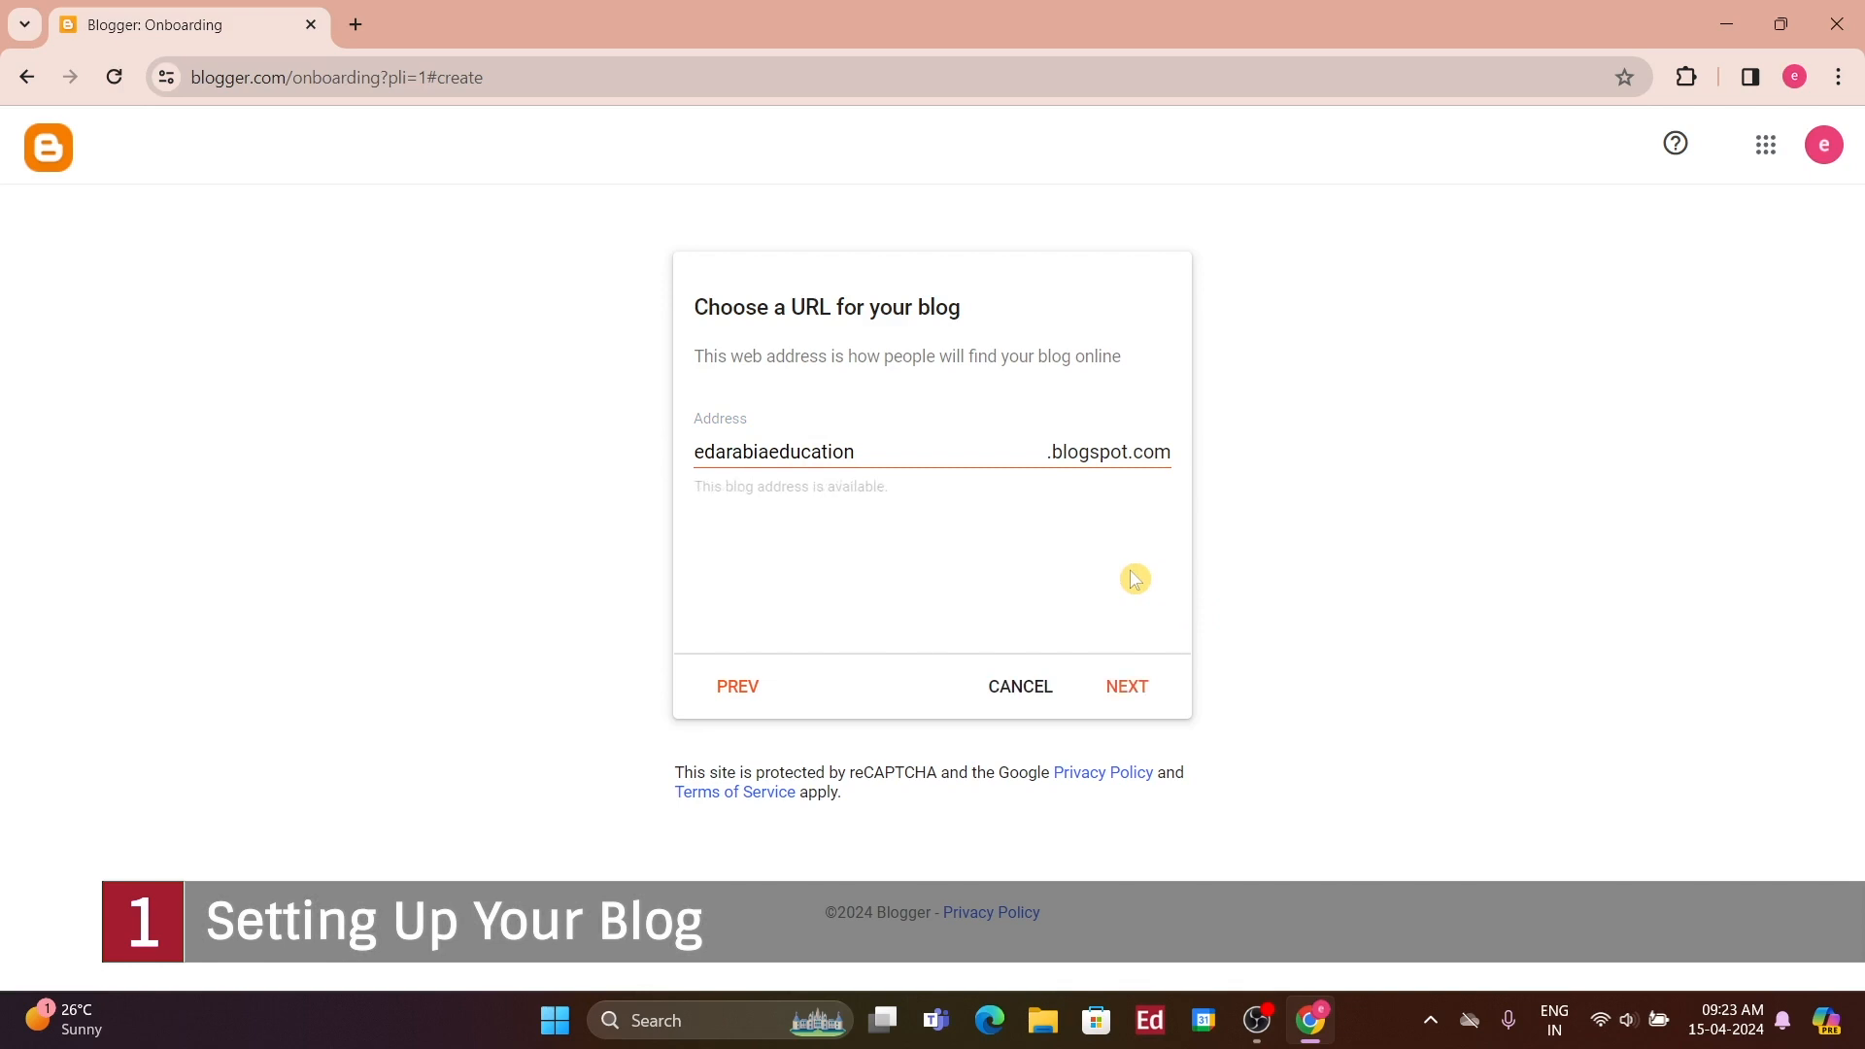
- Accept the available blog address, set the display name to Edarabia and finish creating the blog
click(1134, 687)
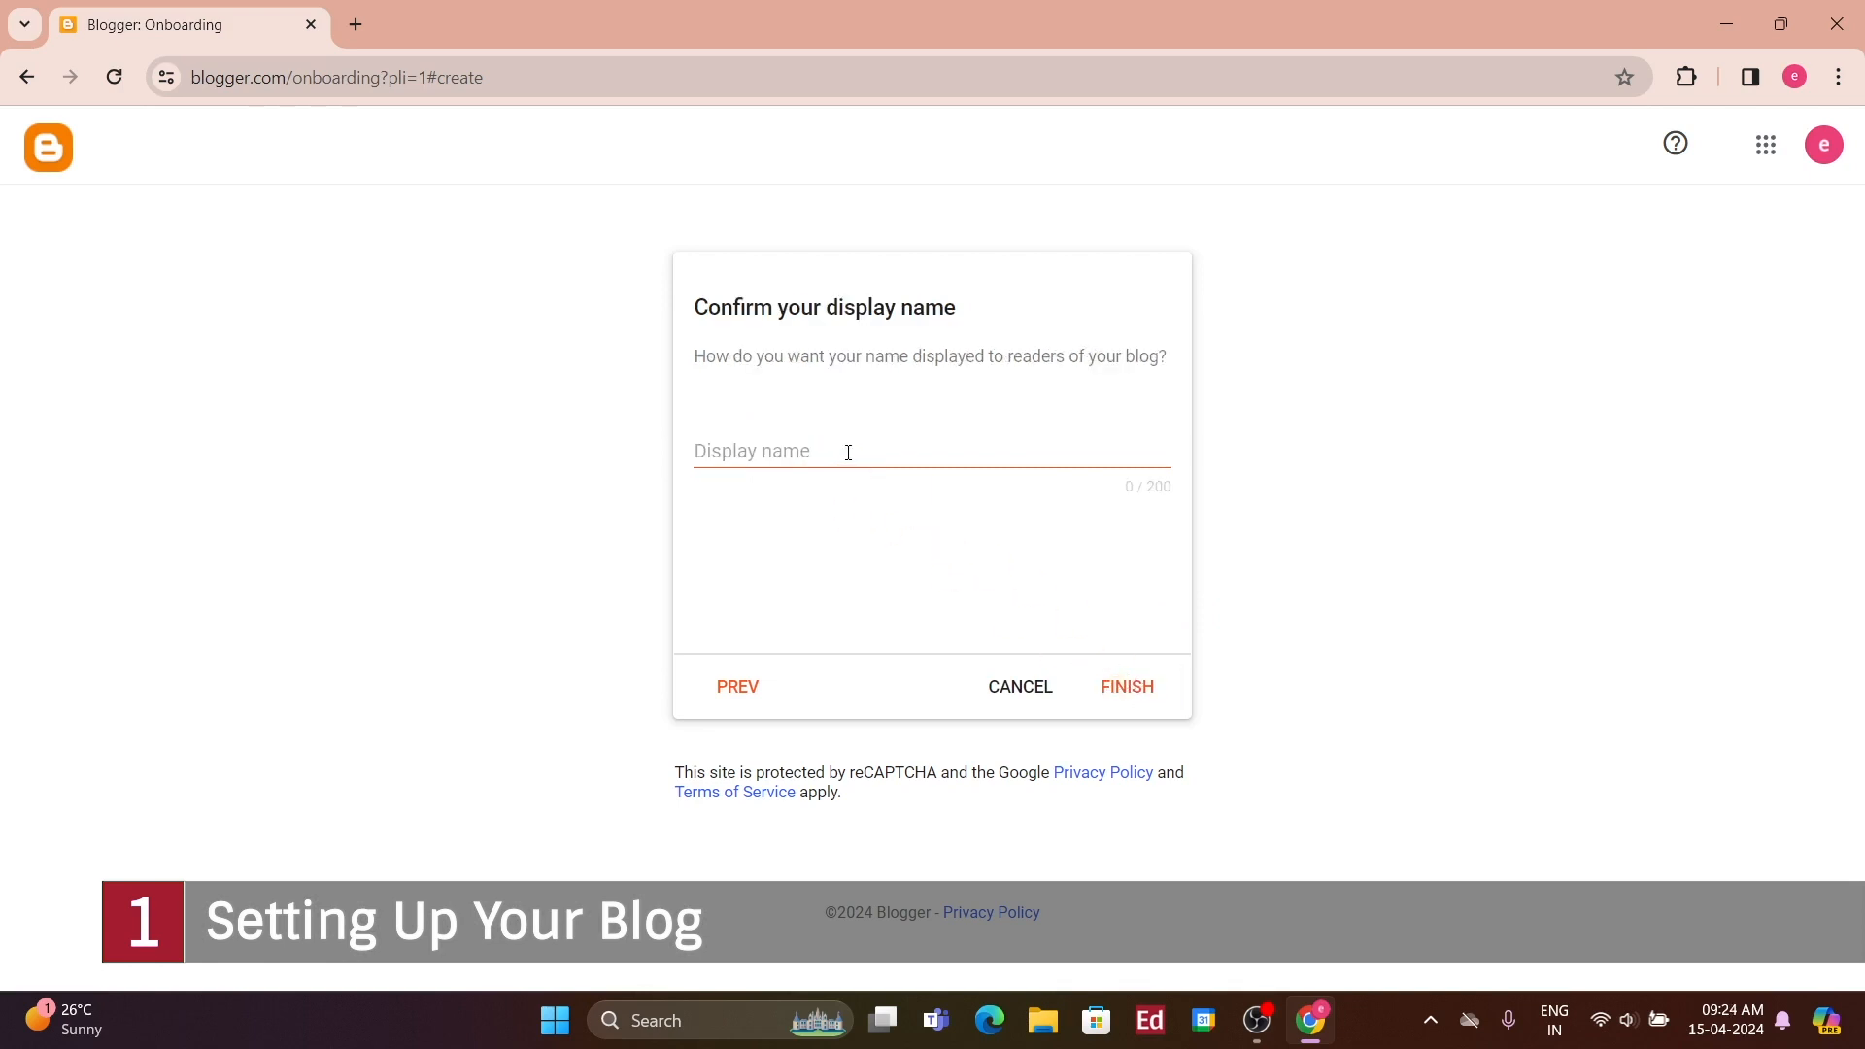
click(848, 452)
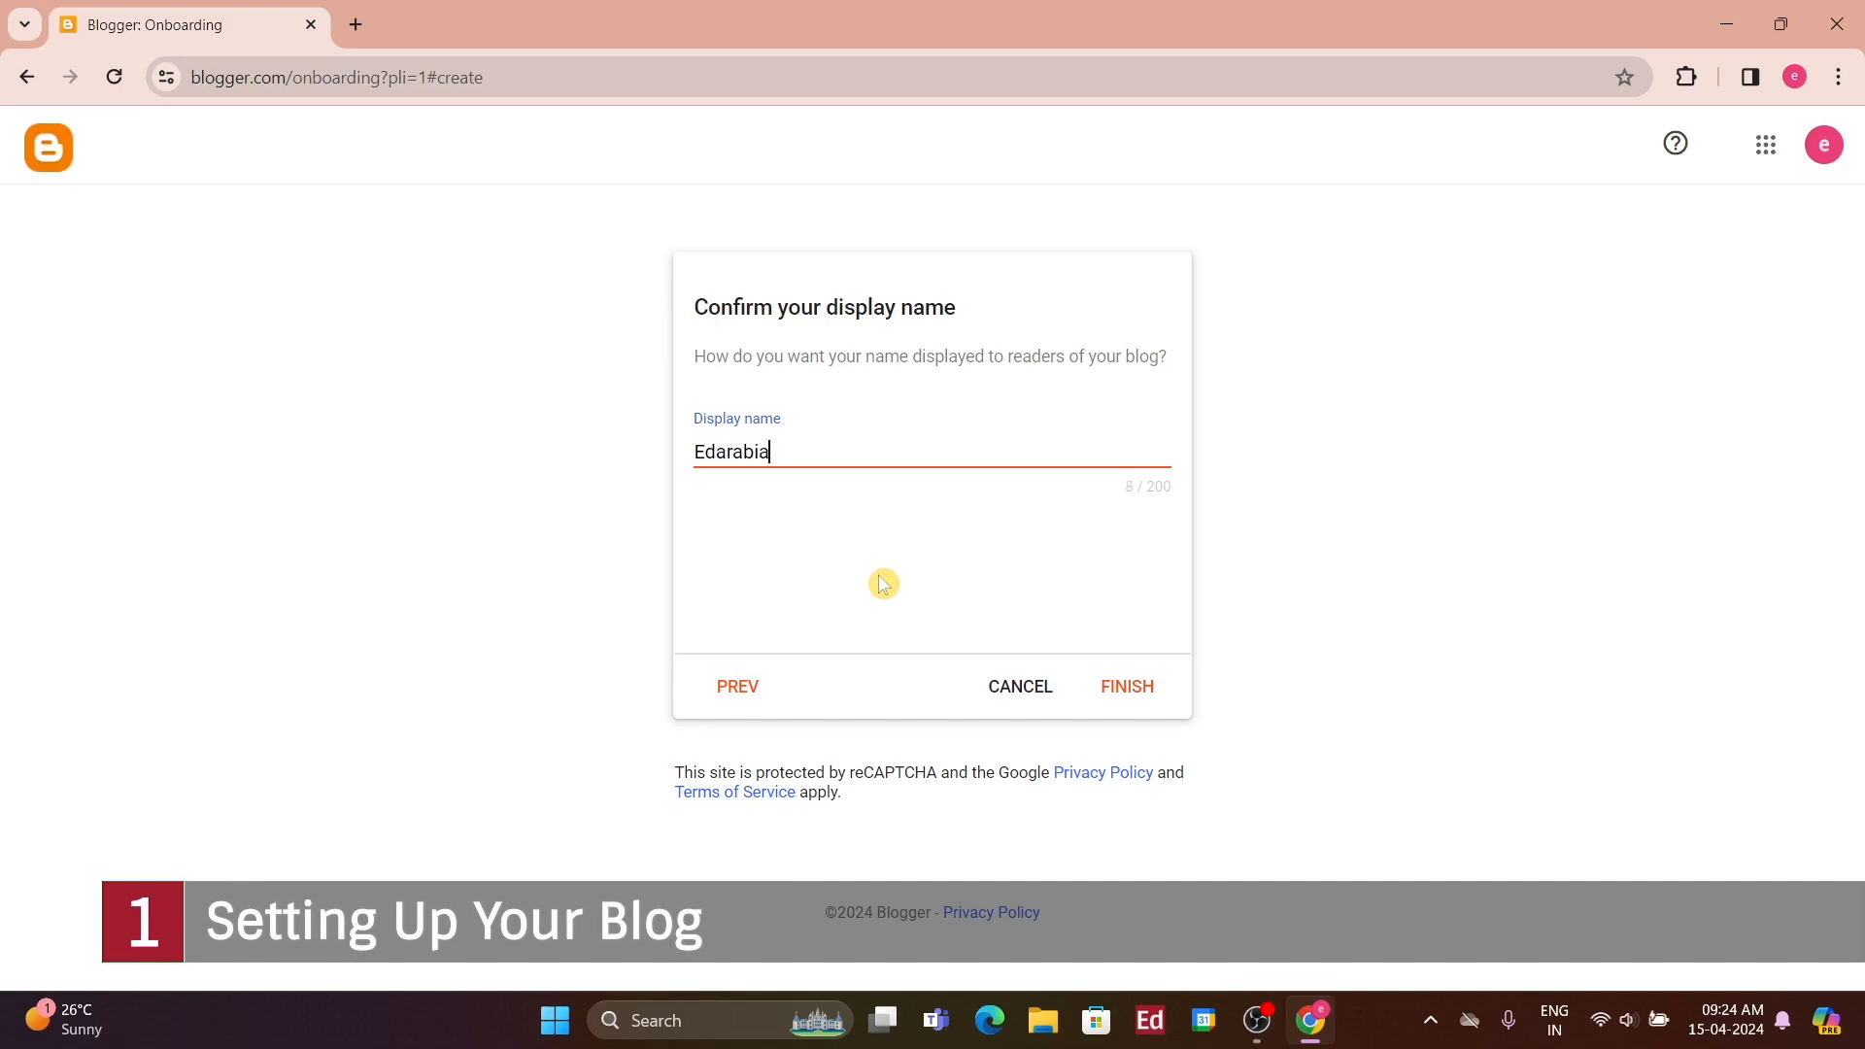
click(1127, 692)
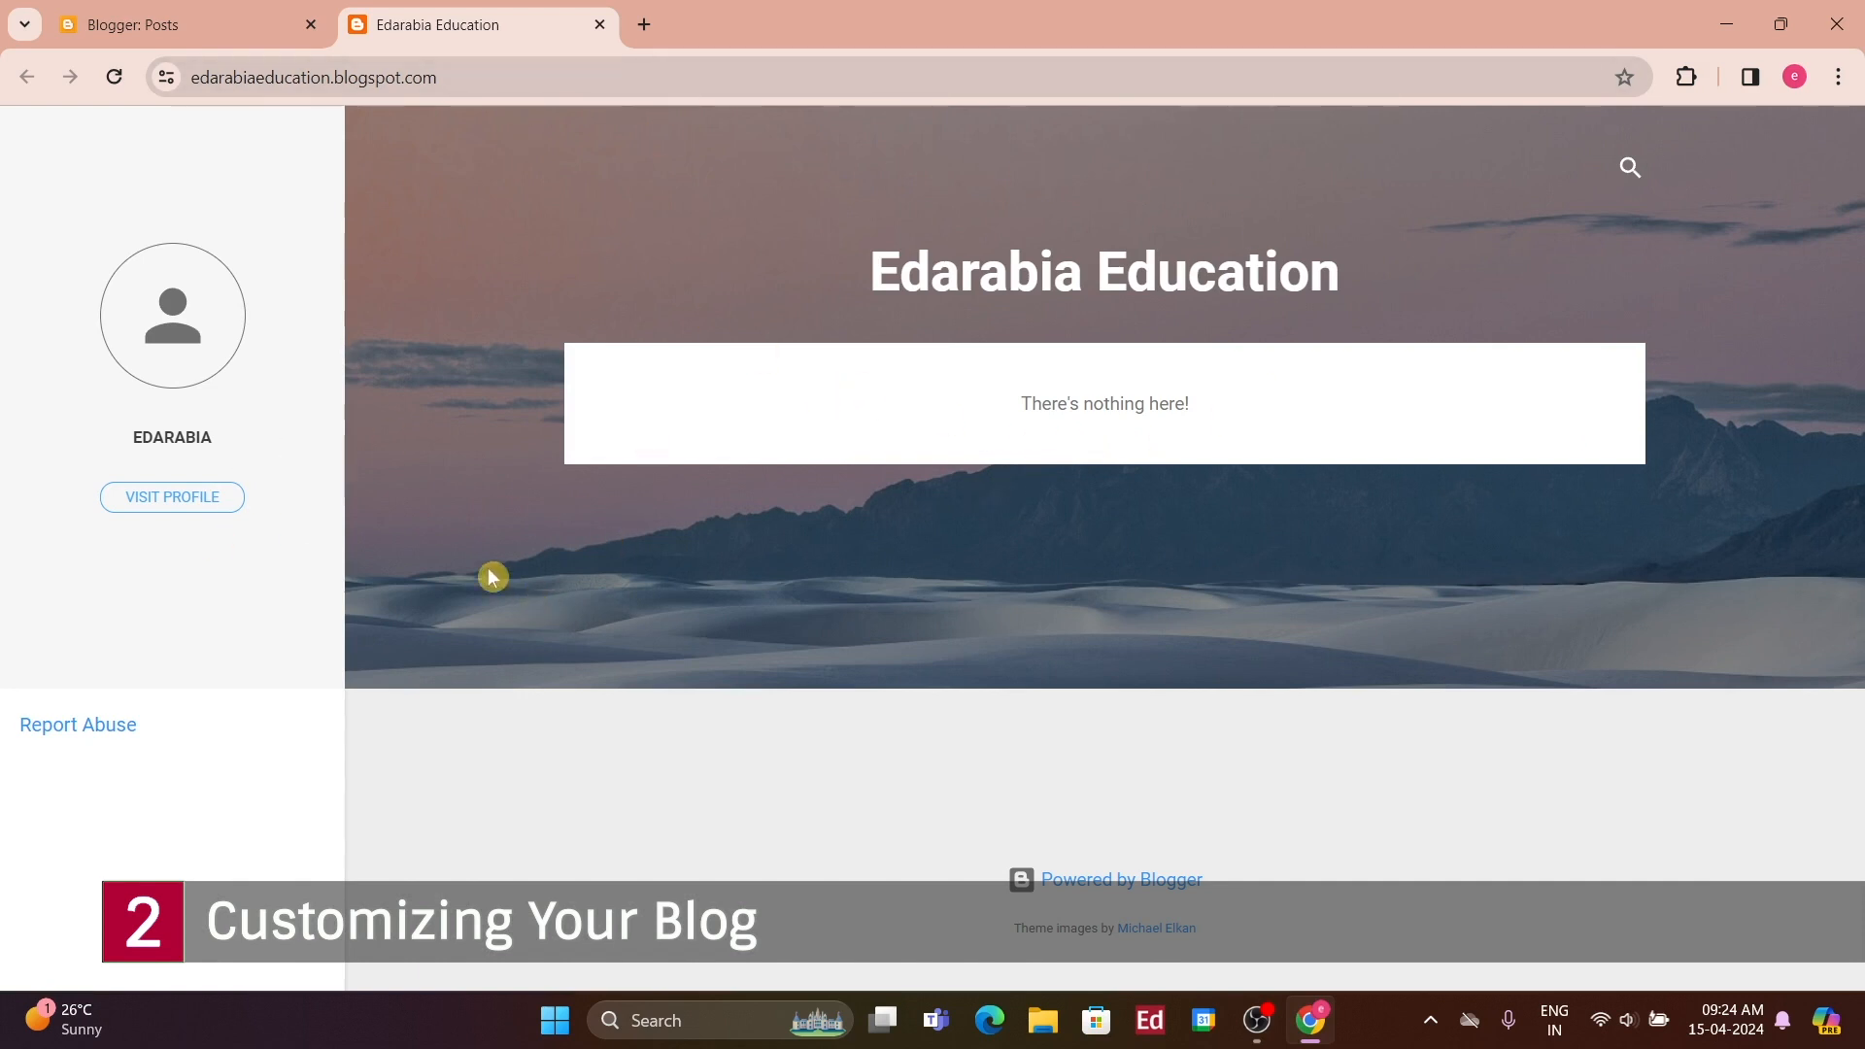
- Return to the blog's dashboard and look through the theme gallery, from Contempo through Soho and Emporio to Notable
click(97, 14)
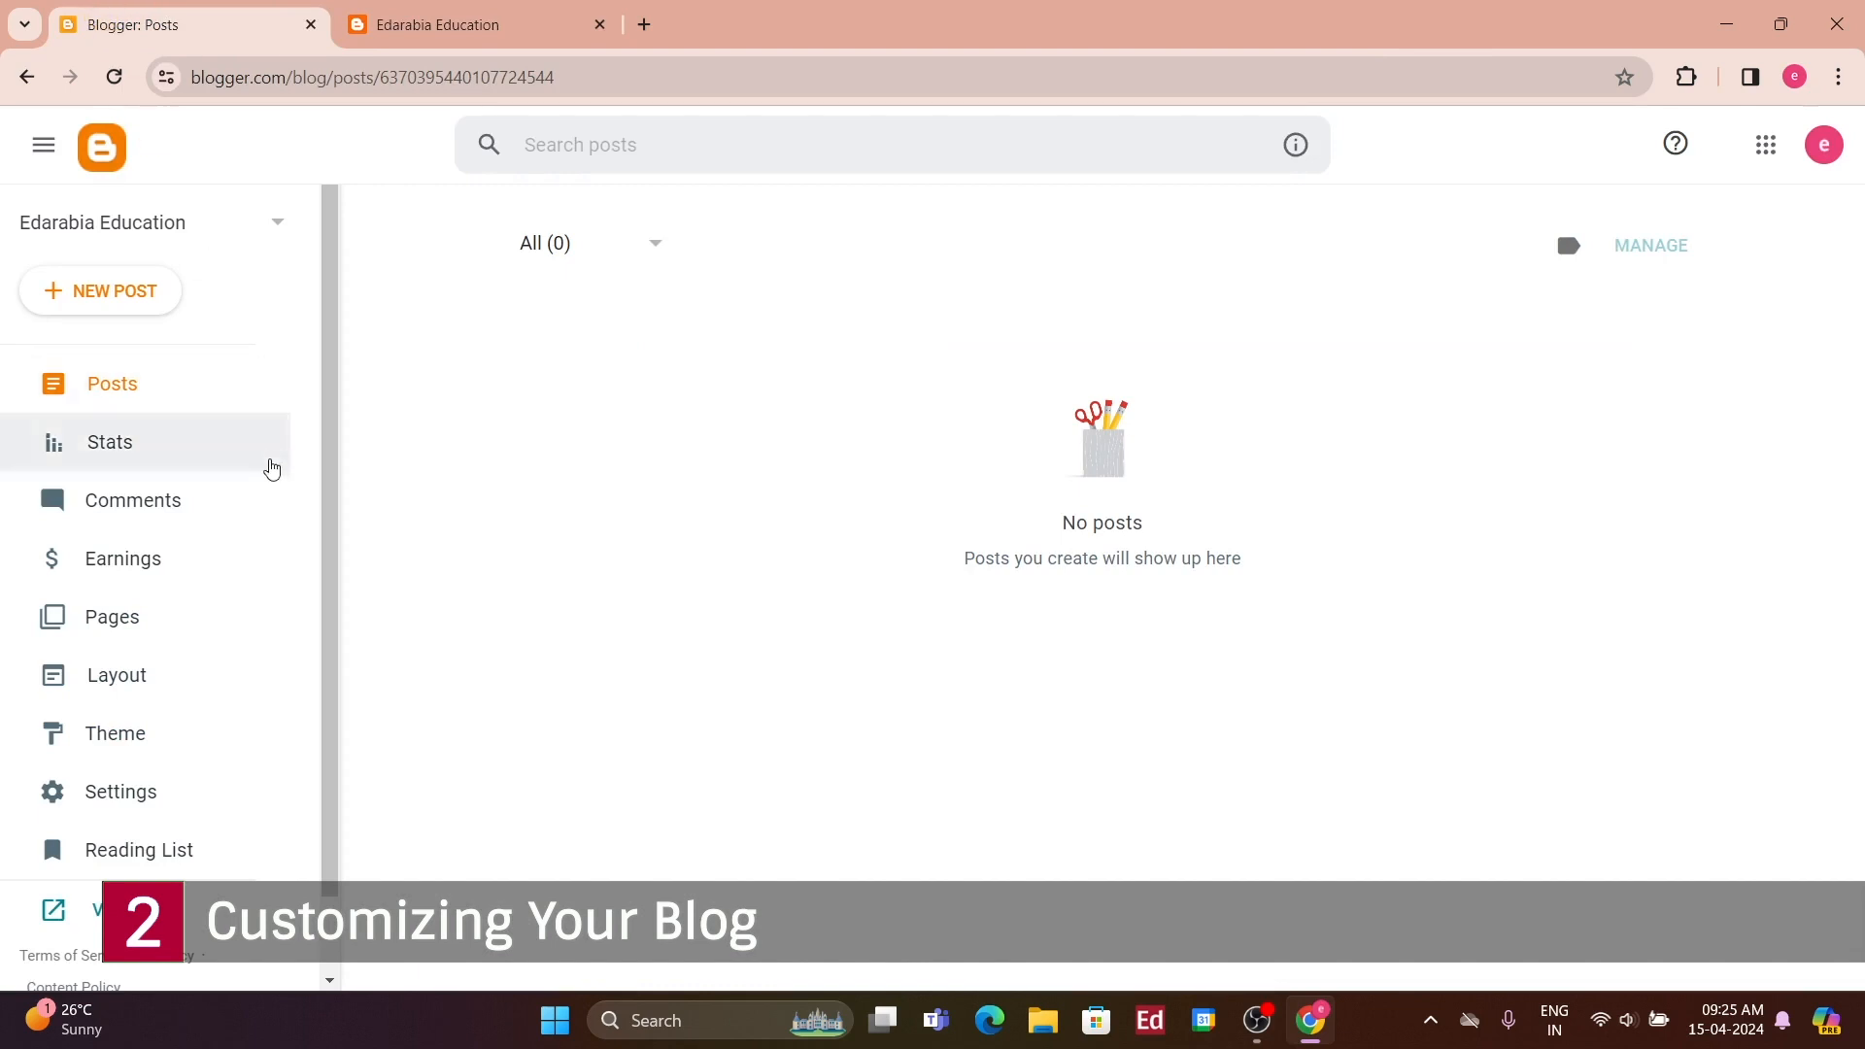
click(172, 726)
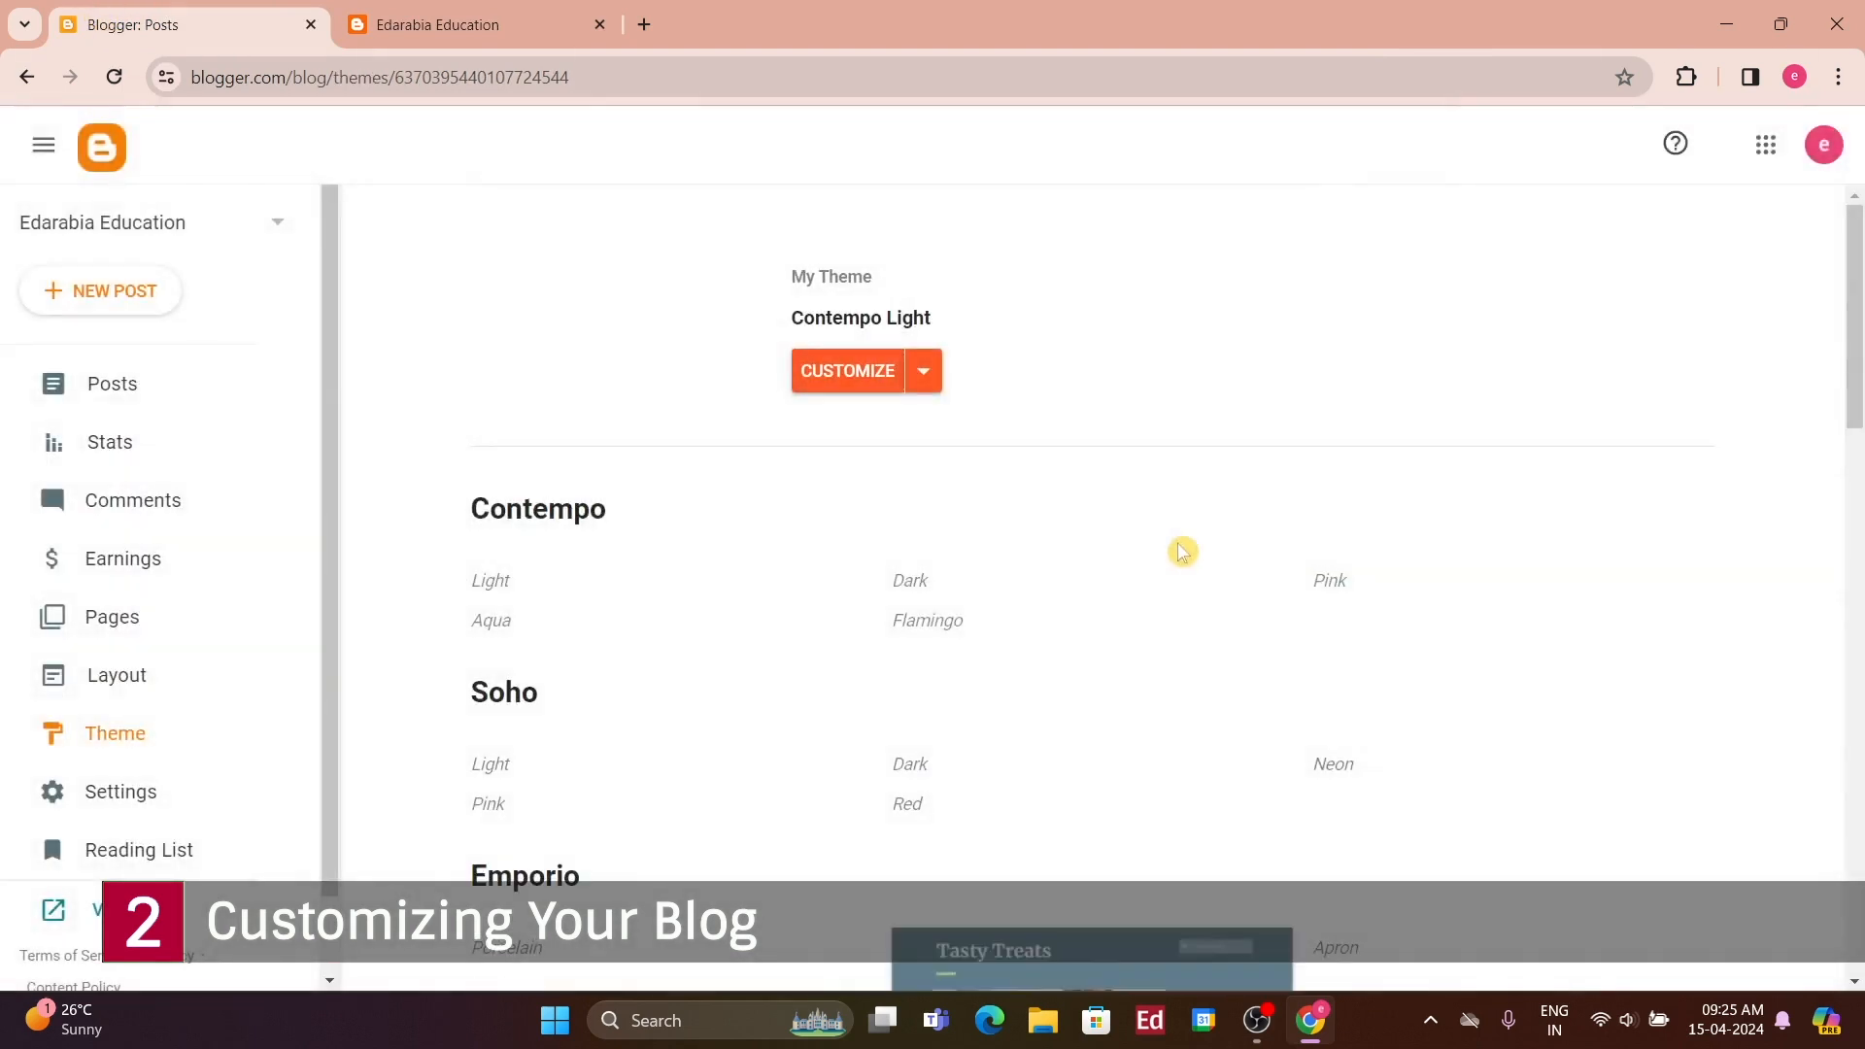
scroll(1165, 582, down, 3)
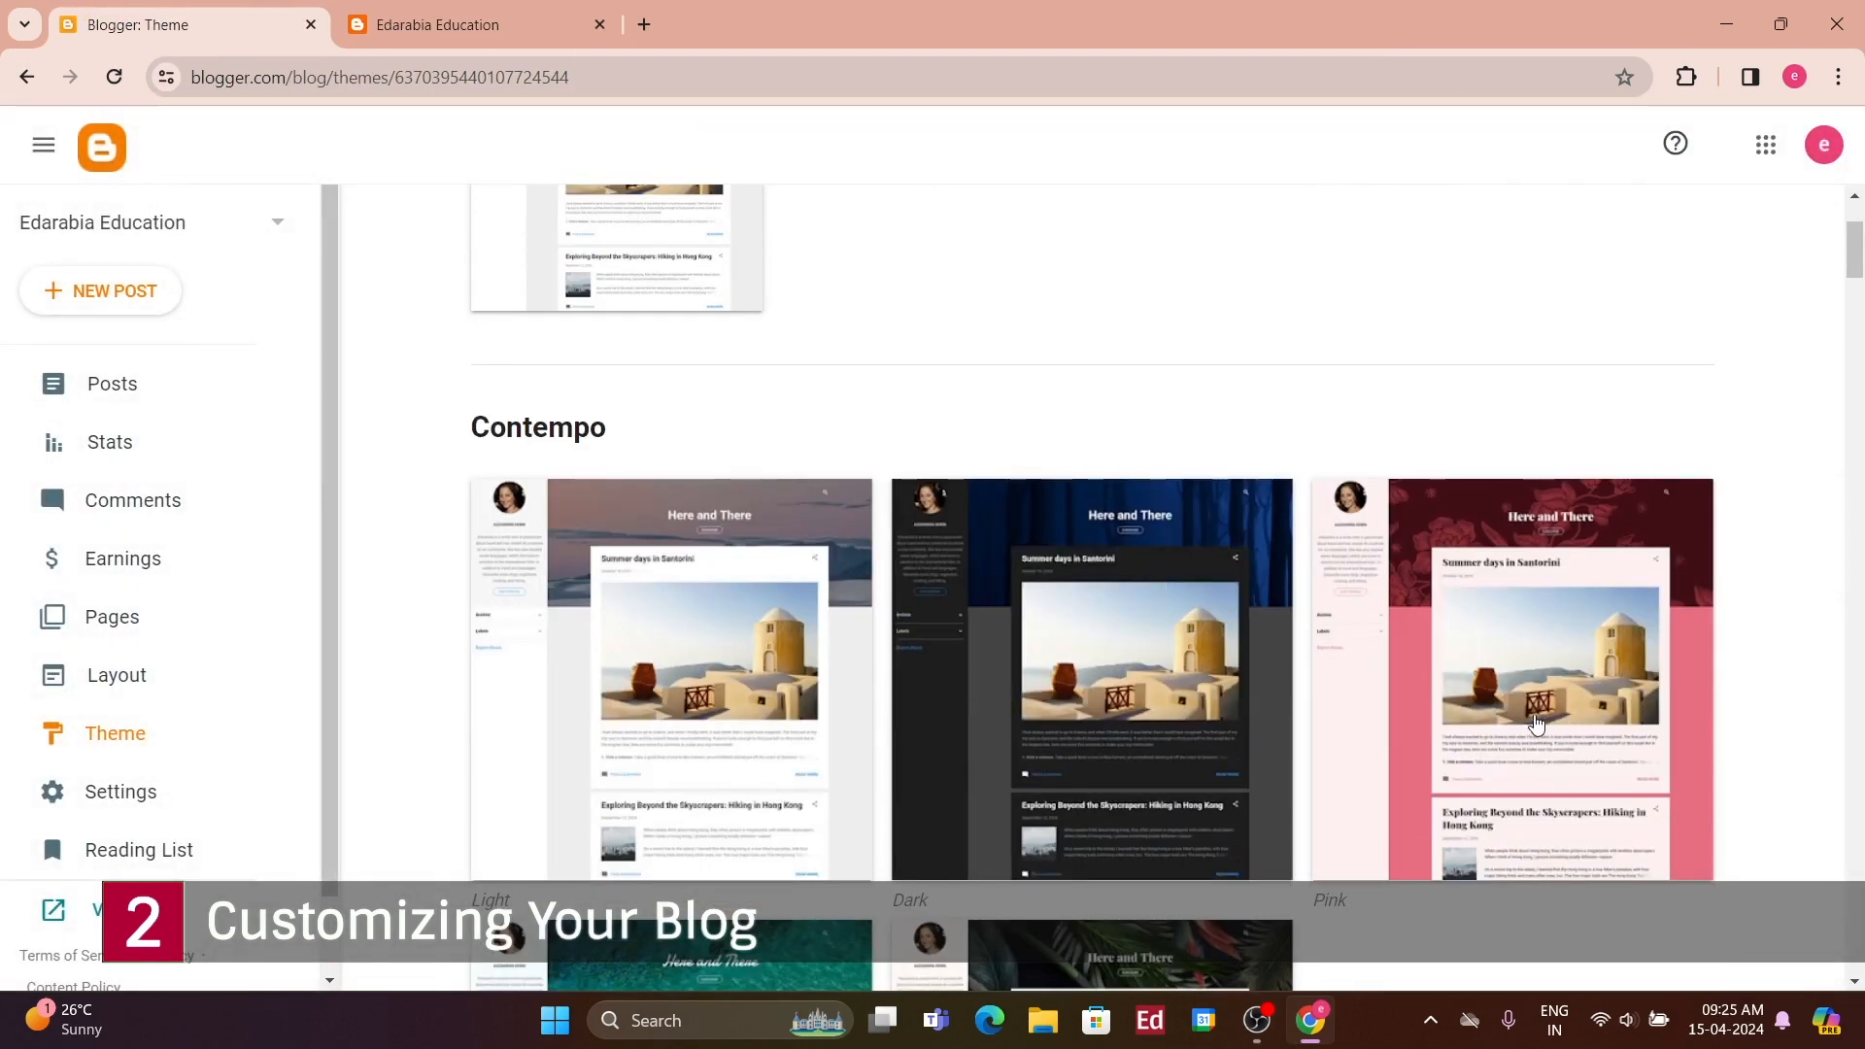
scroll(1536, 723, down, 8)
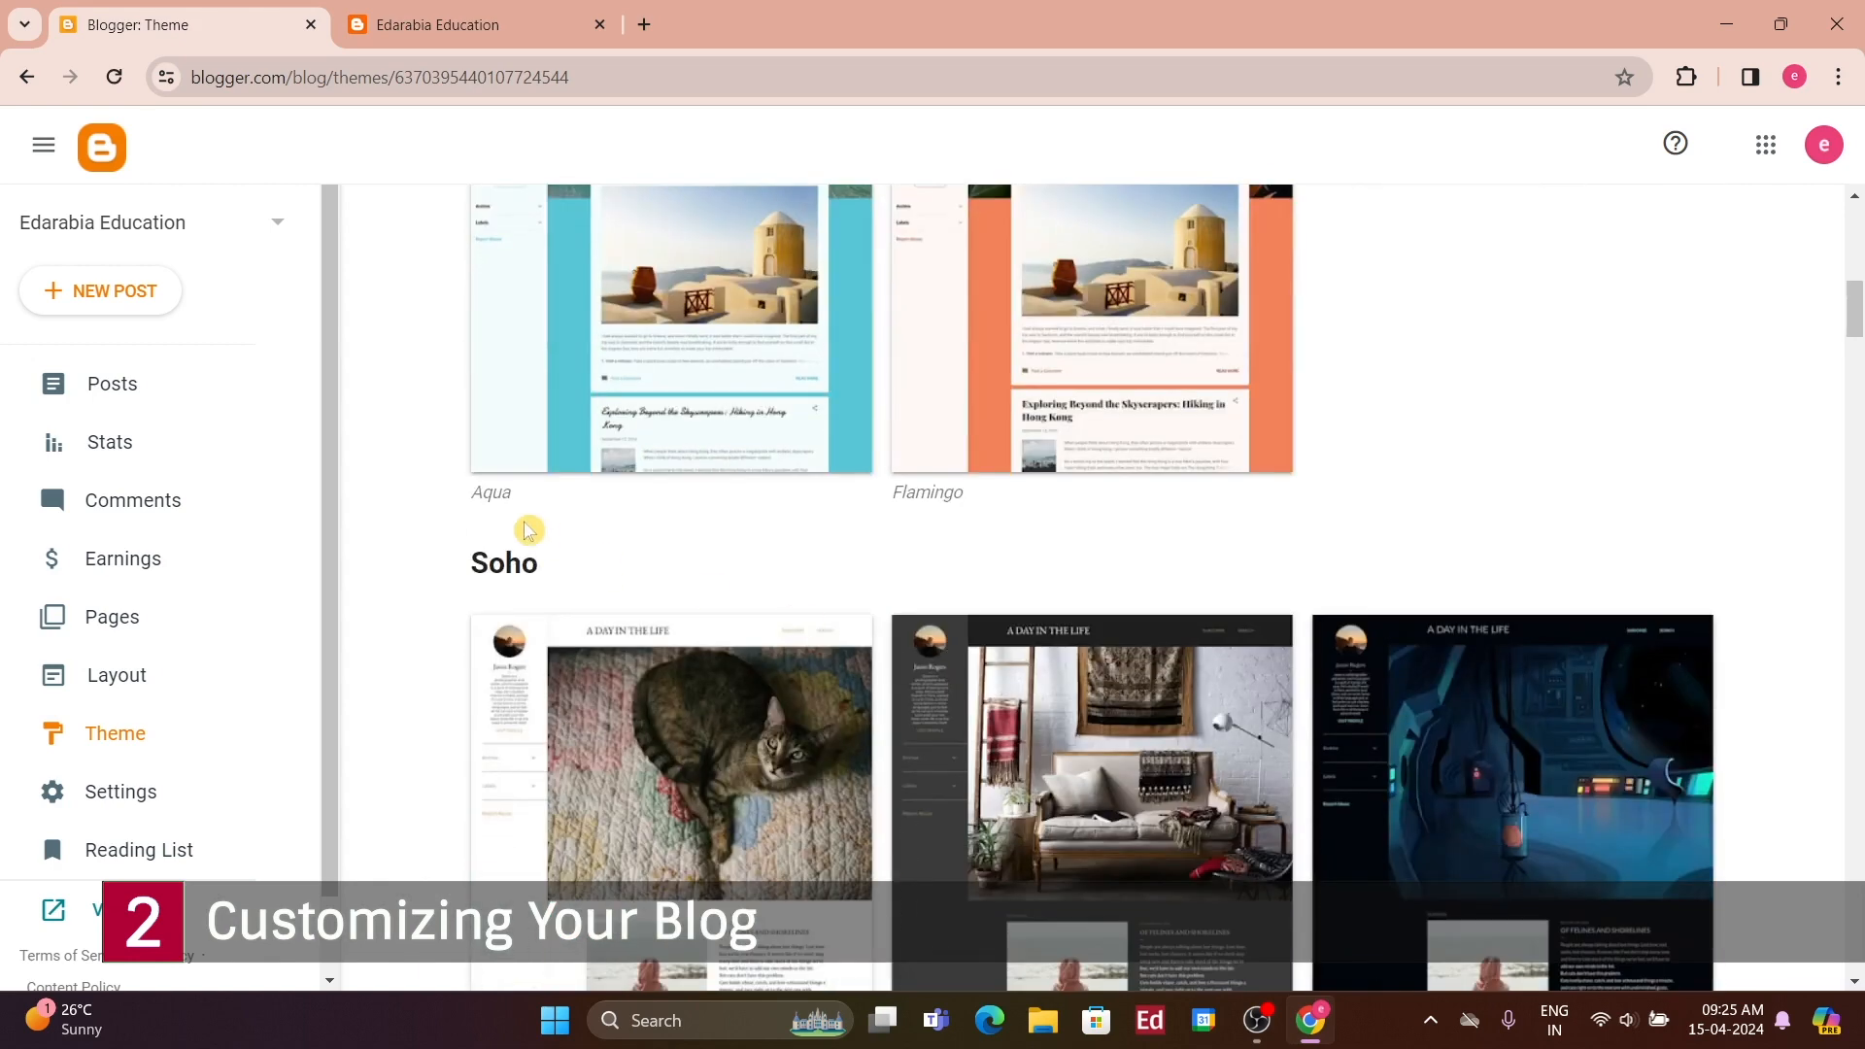
scroll(777, 558, down, 4)
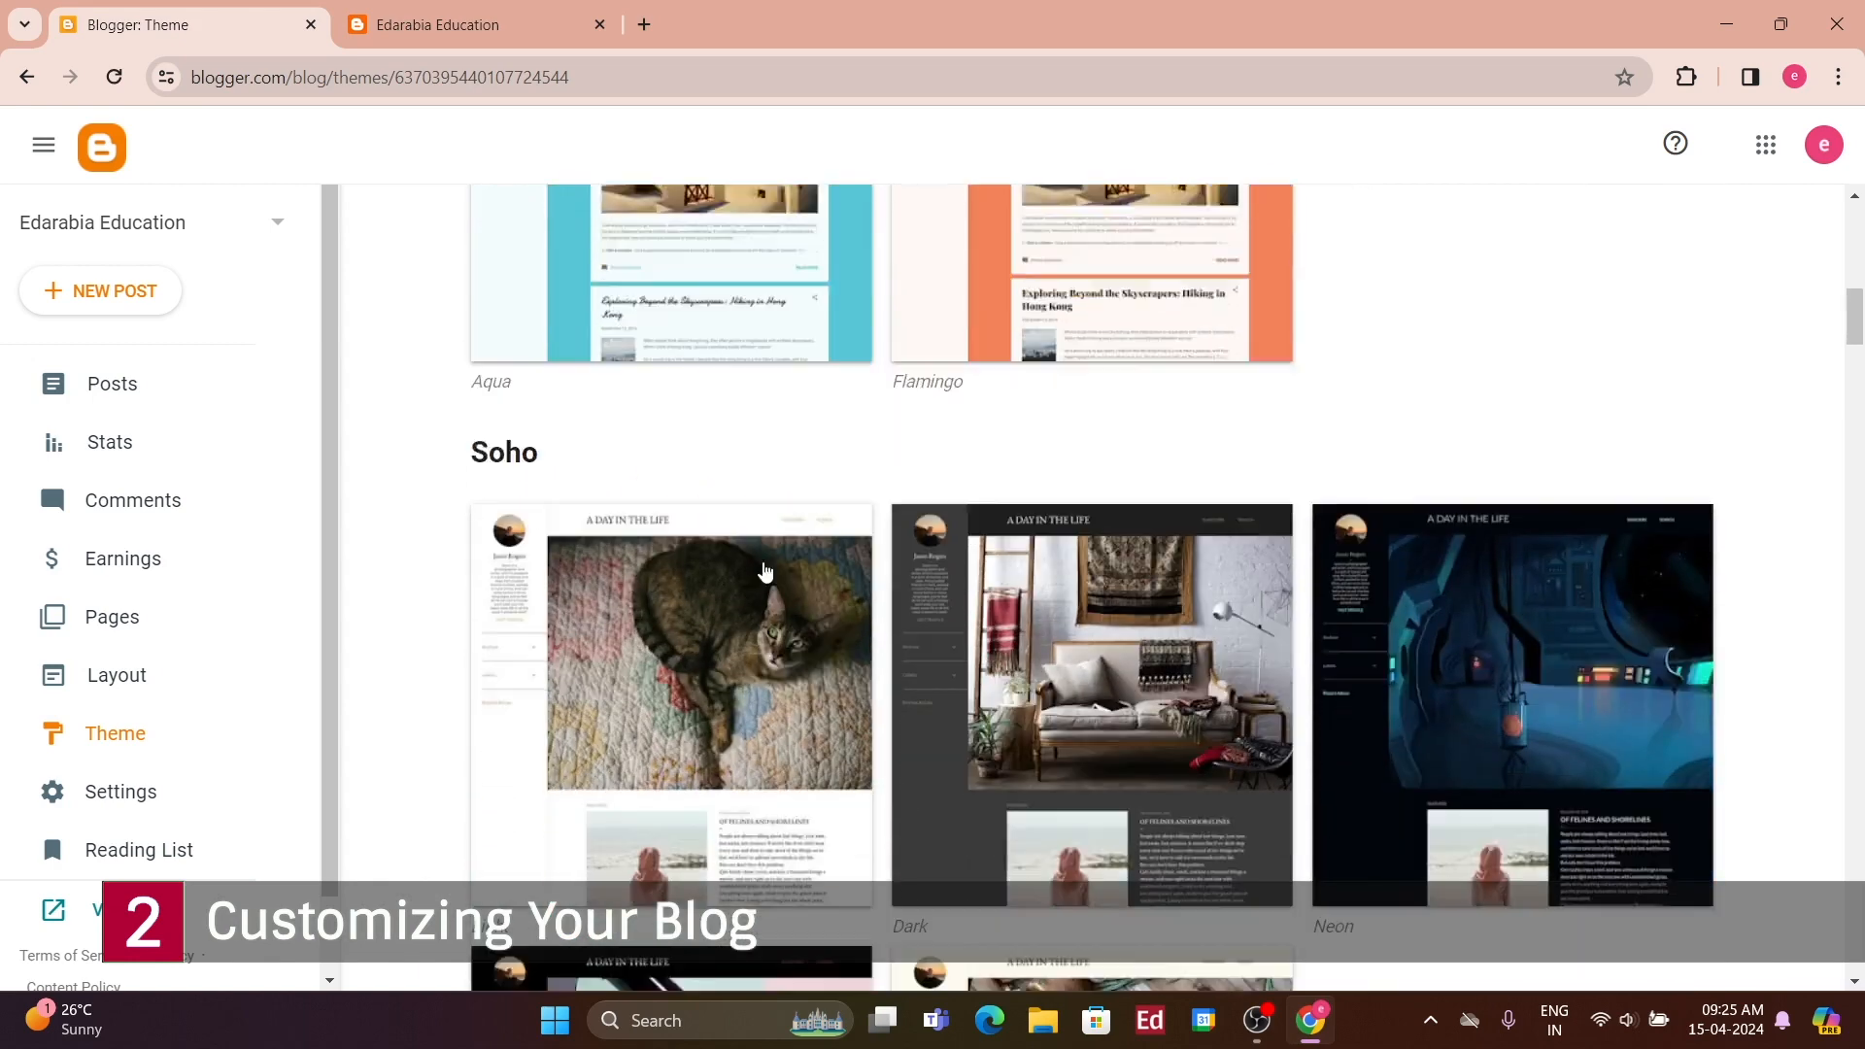
scroll(891, 697, down, 4)
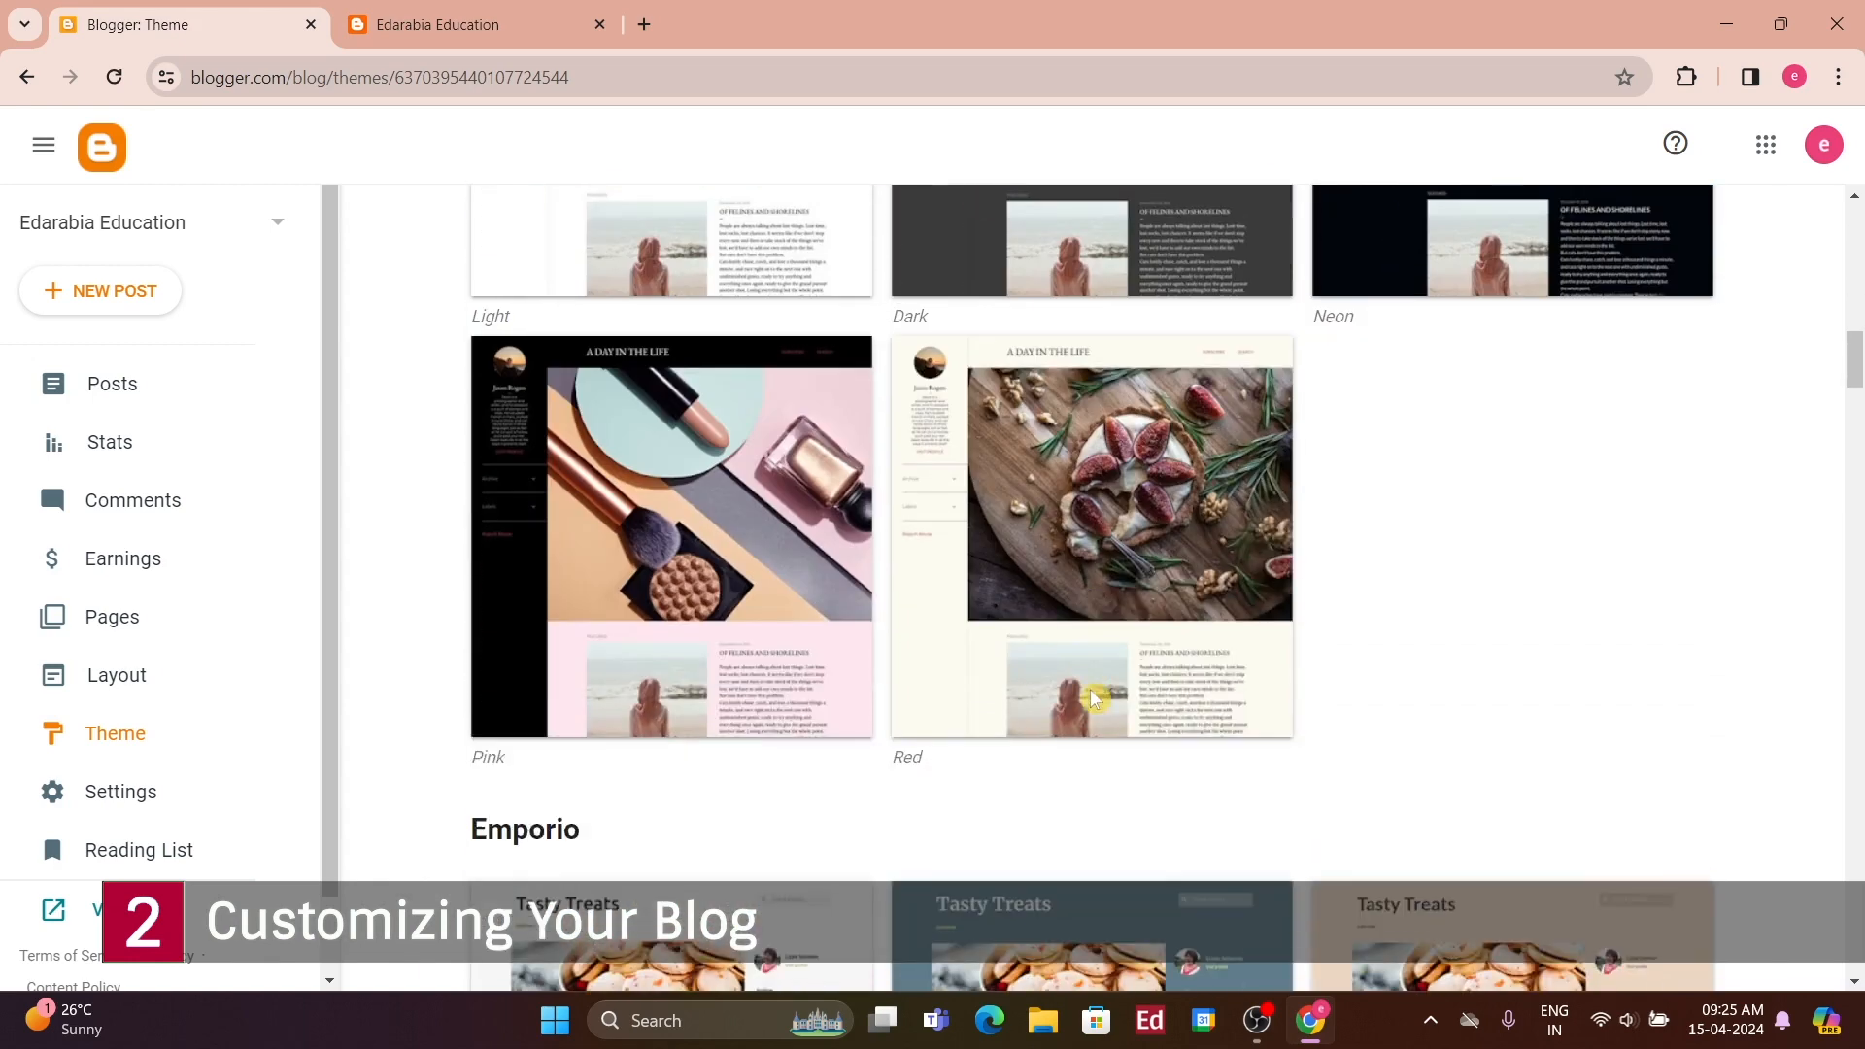
scroll(591, 637, down, 8)
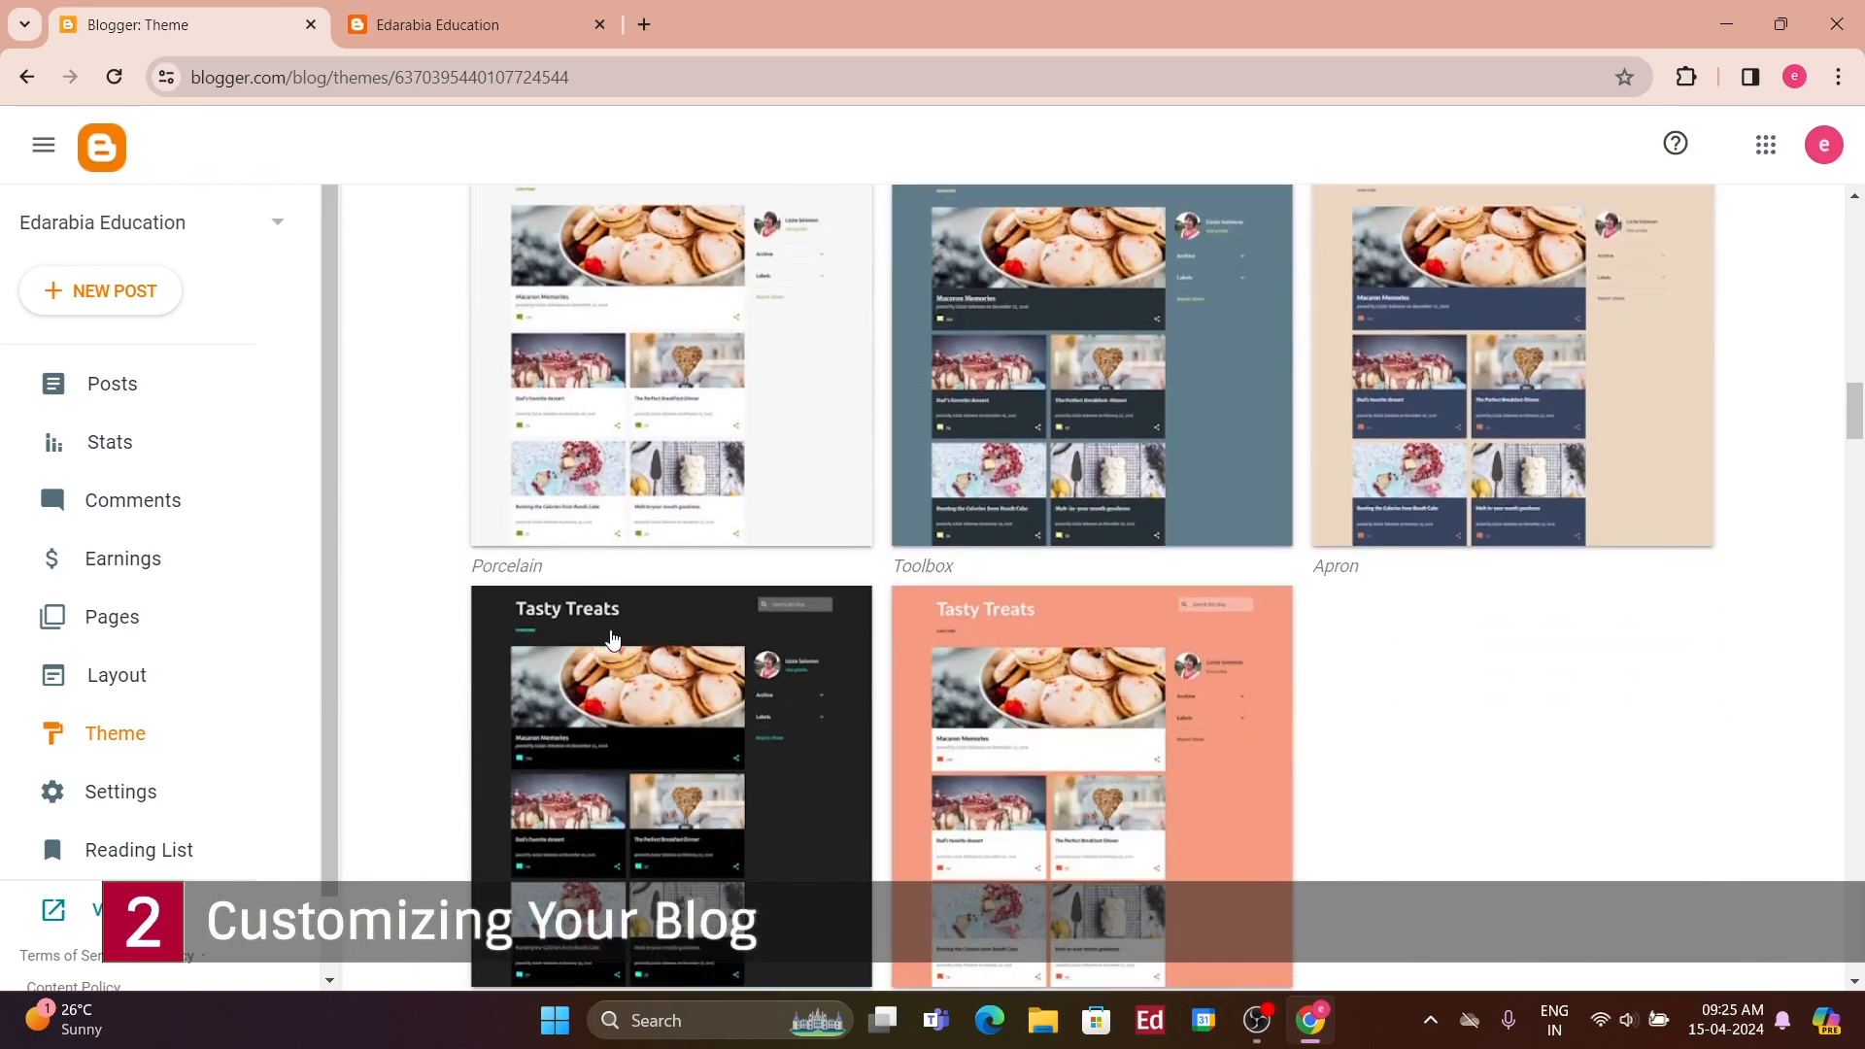
scroll(745, 738, down, 4)
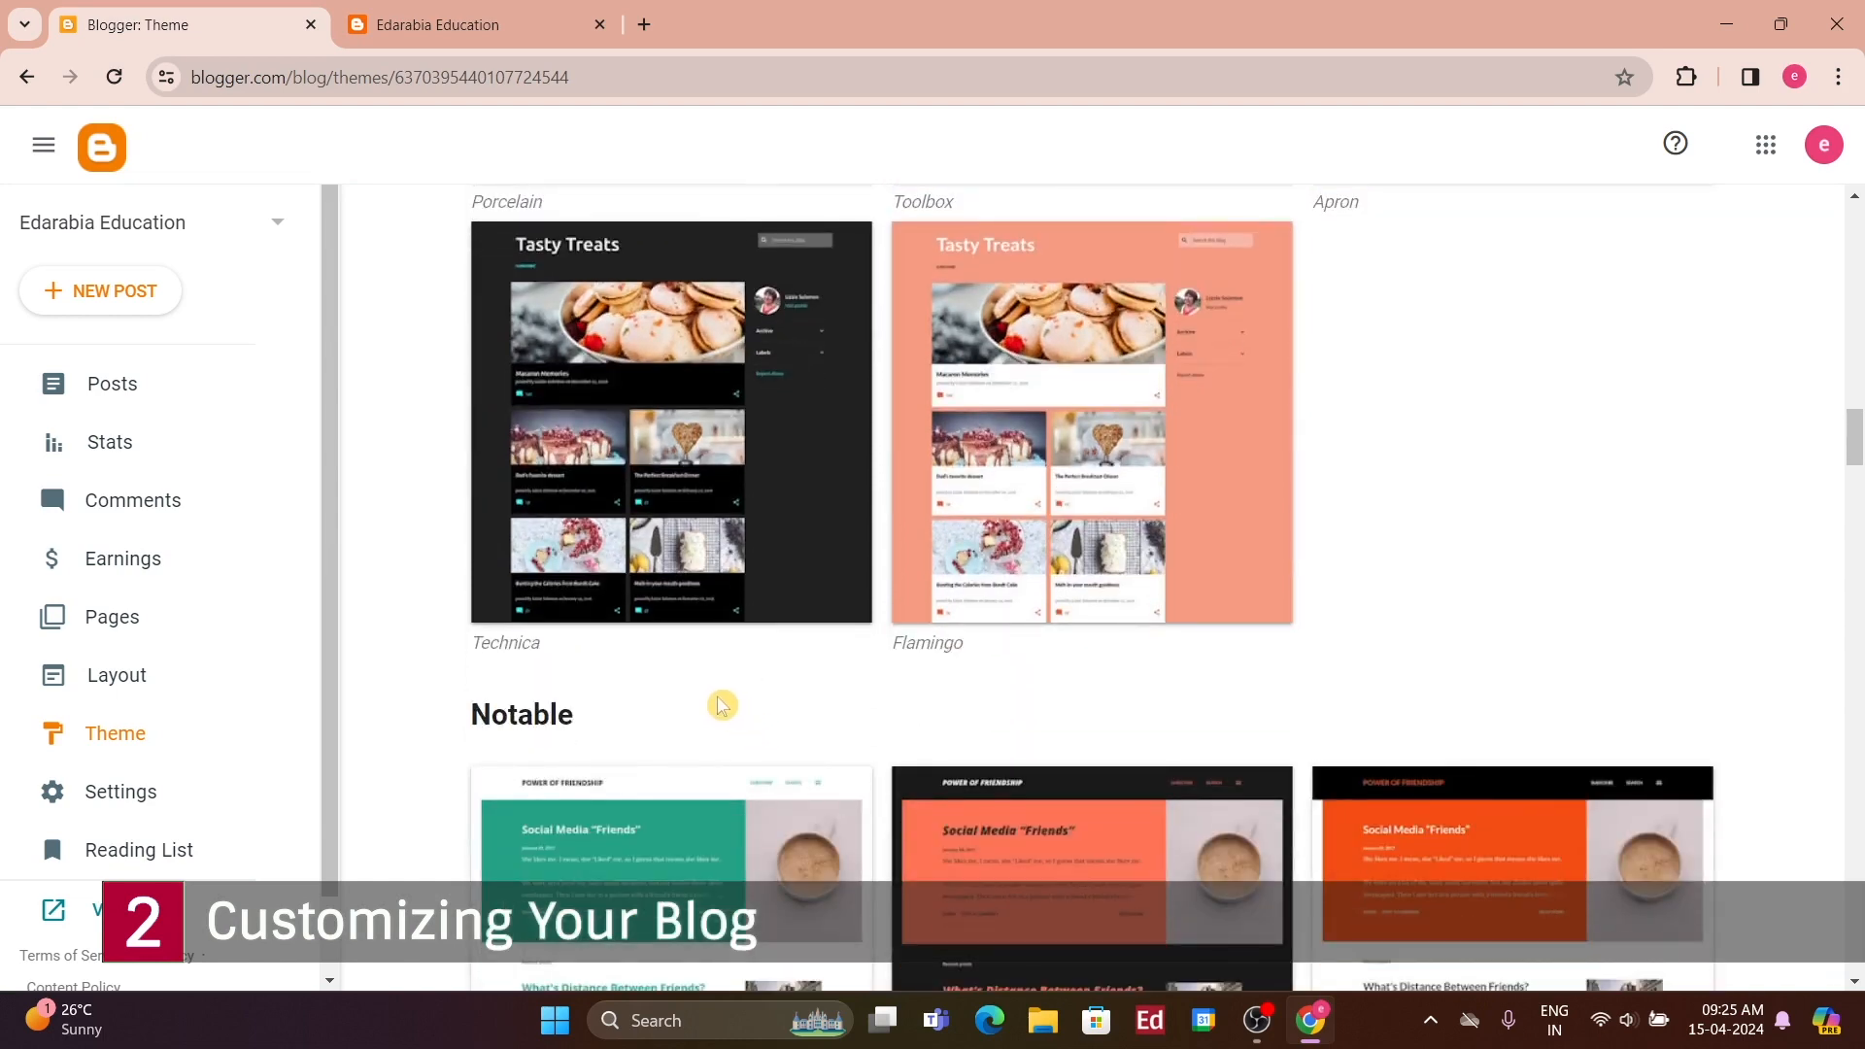
scroll(720, 709, down, 1)
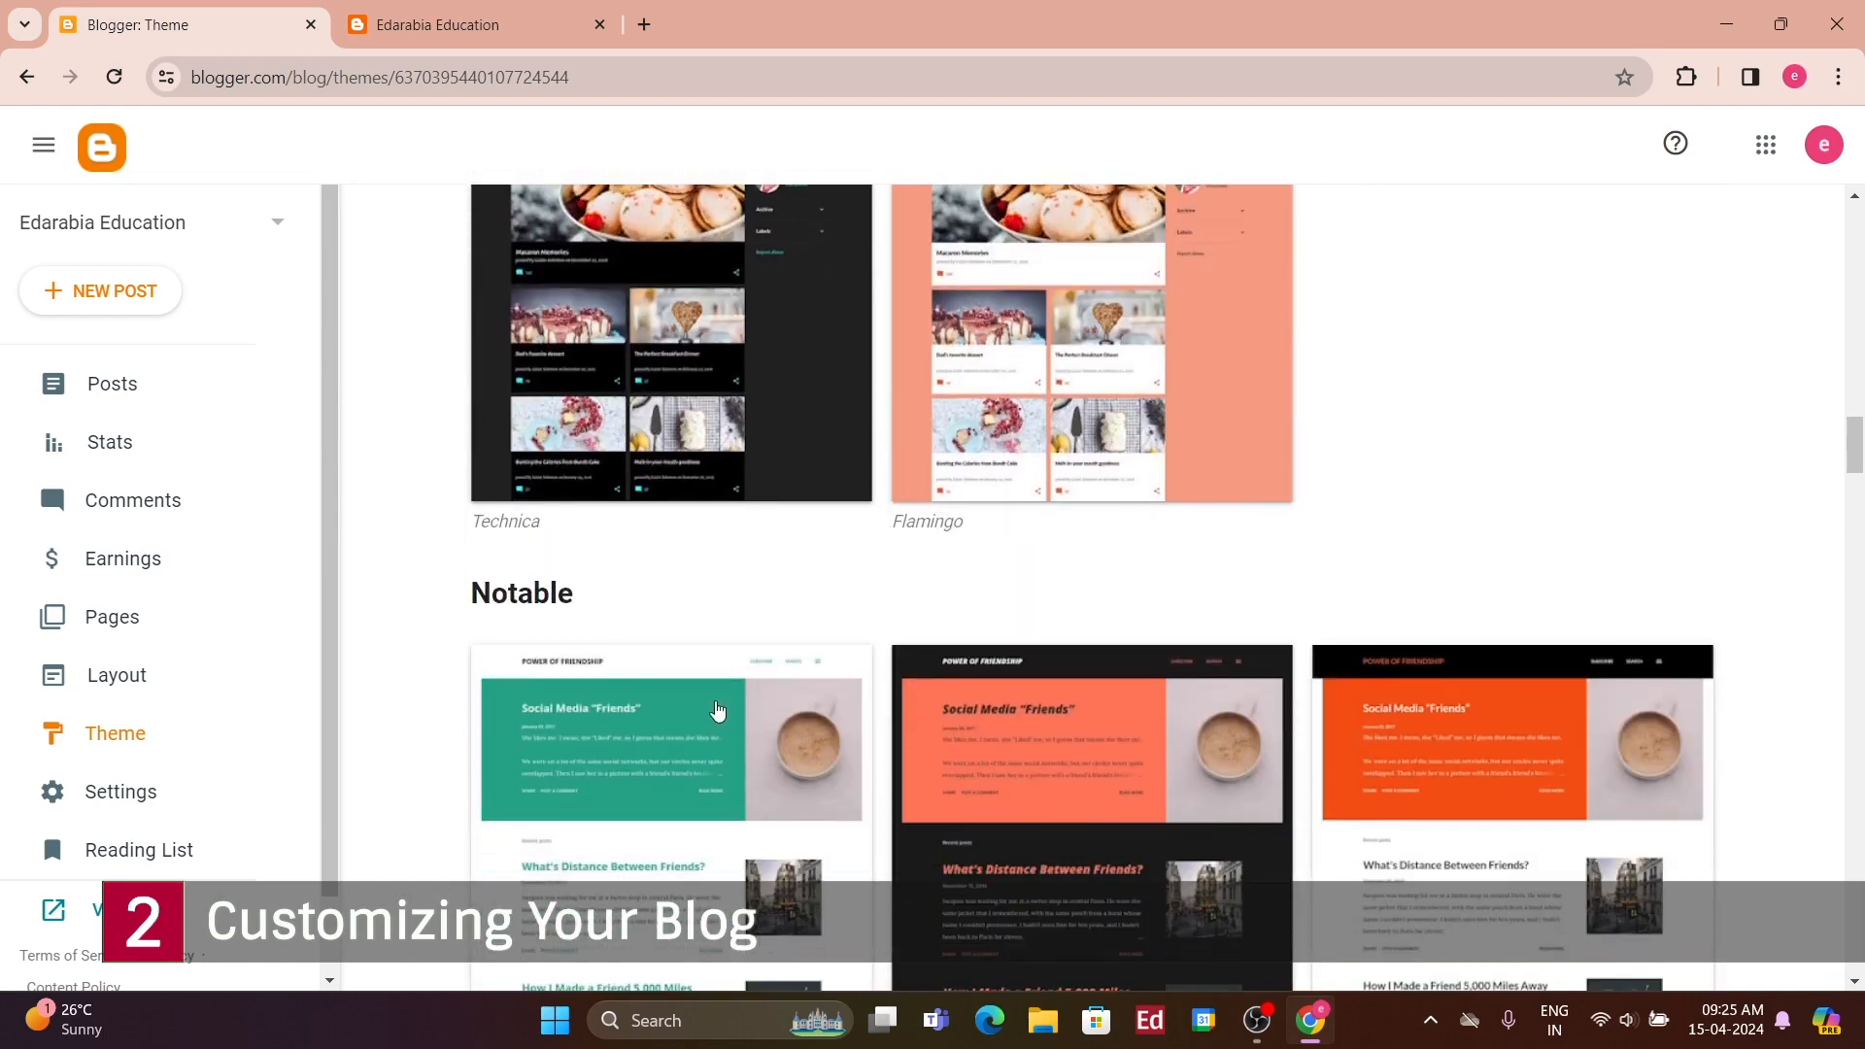
scroll(718, 711, down, 2)
scroll(756, 692, down, 2)
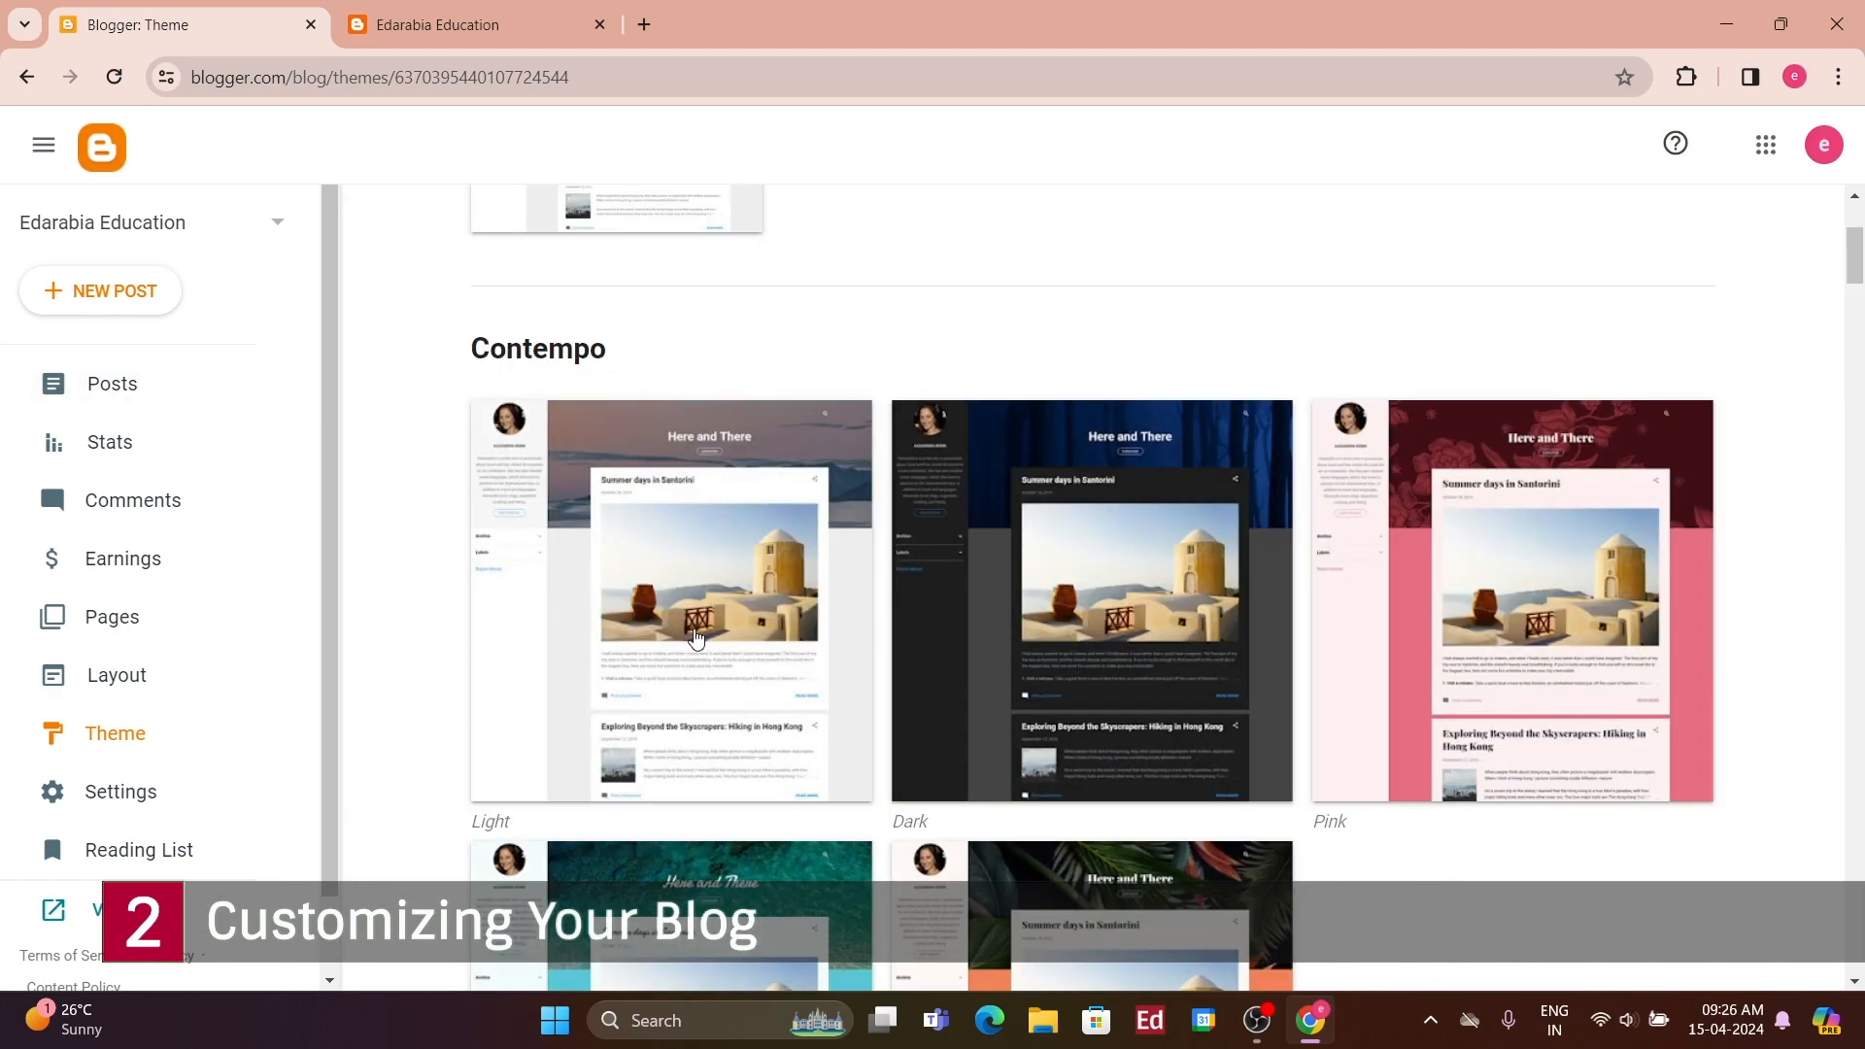
- Choose the Contempo Light theme and open it for customization
click(678, 612)
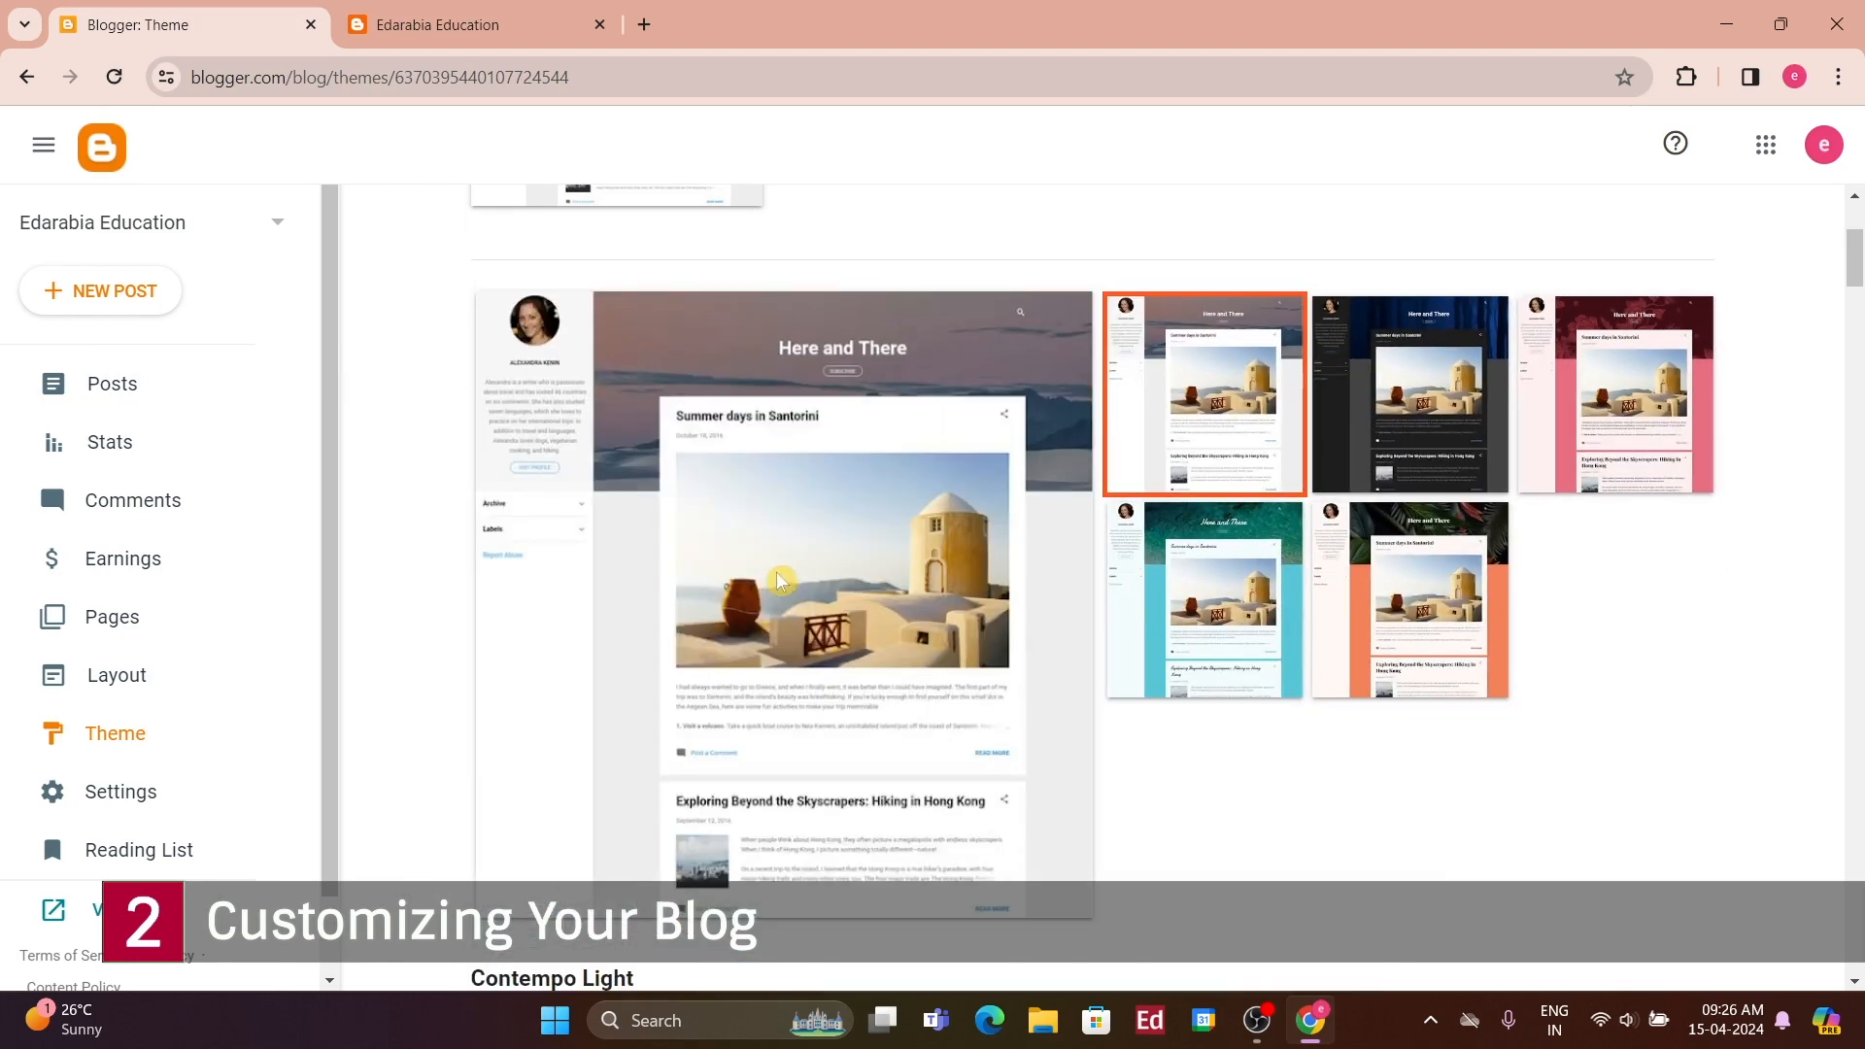
scroll(802, 582, down, 1)
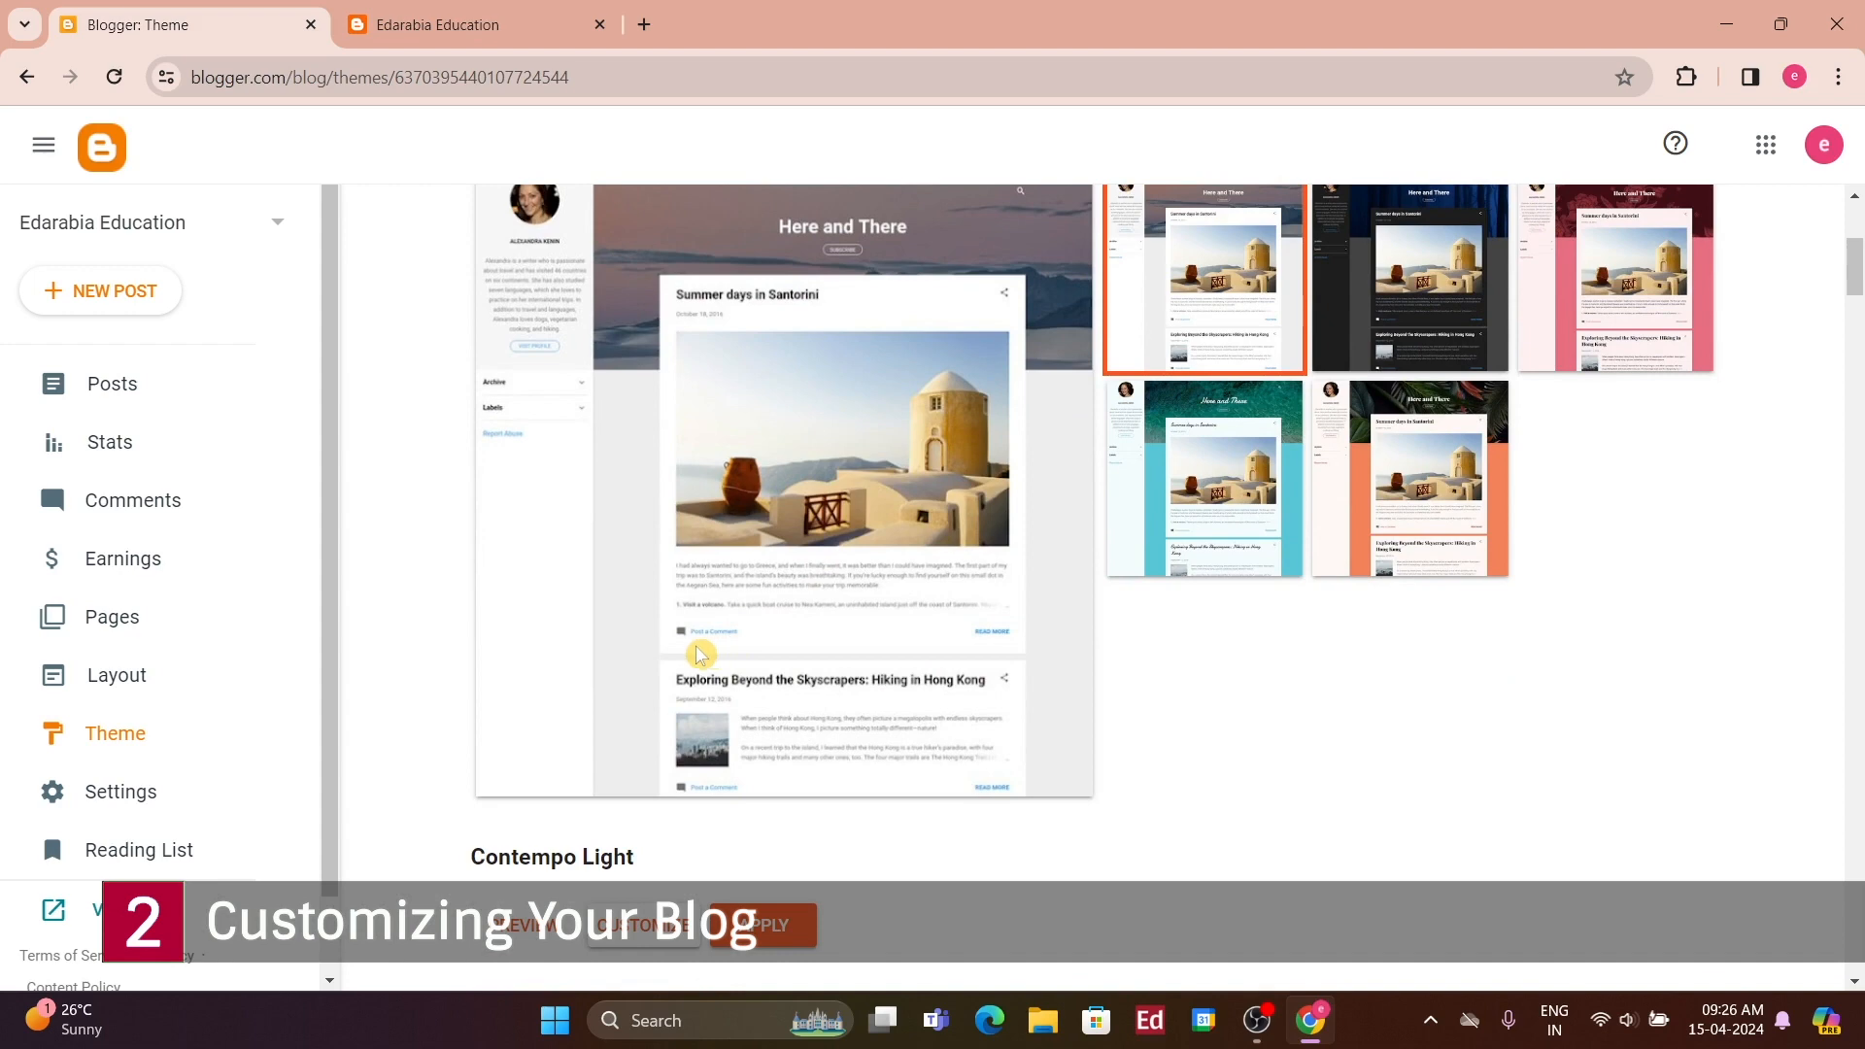
click(664, 935)
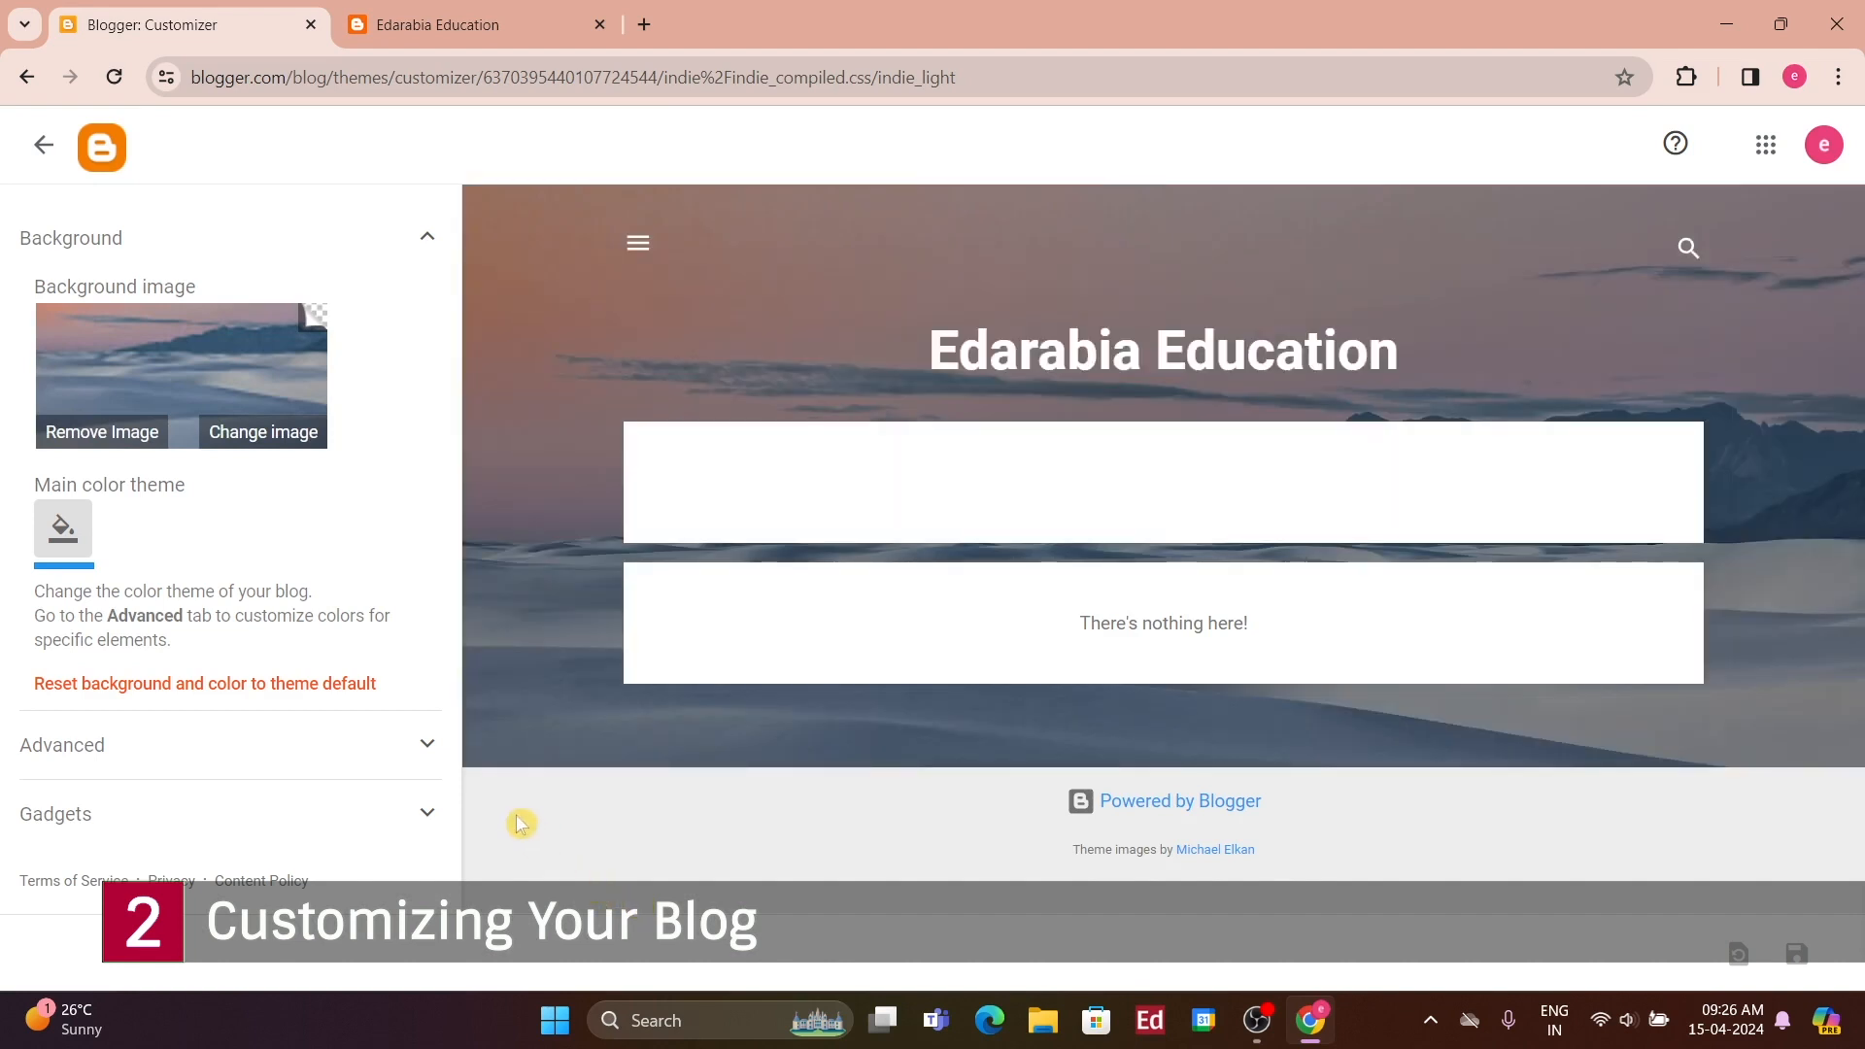
- Replace the theme's background image with the full bookshelf picture from The Arts category
click(240, 434)
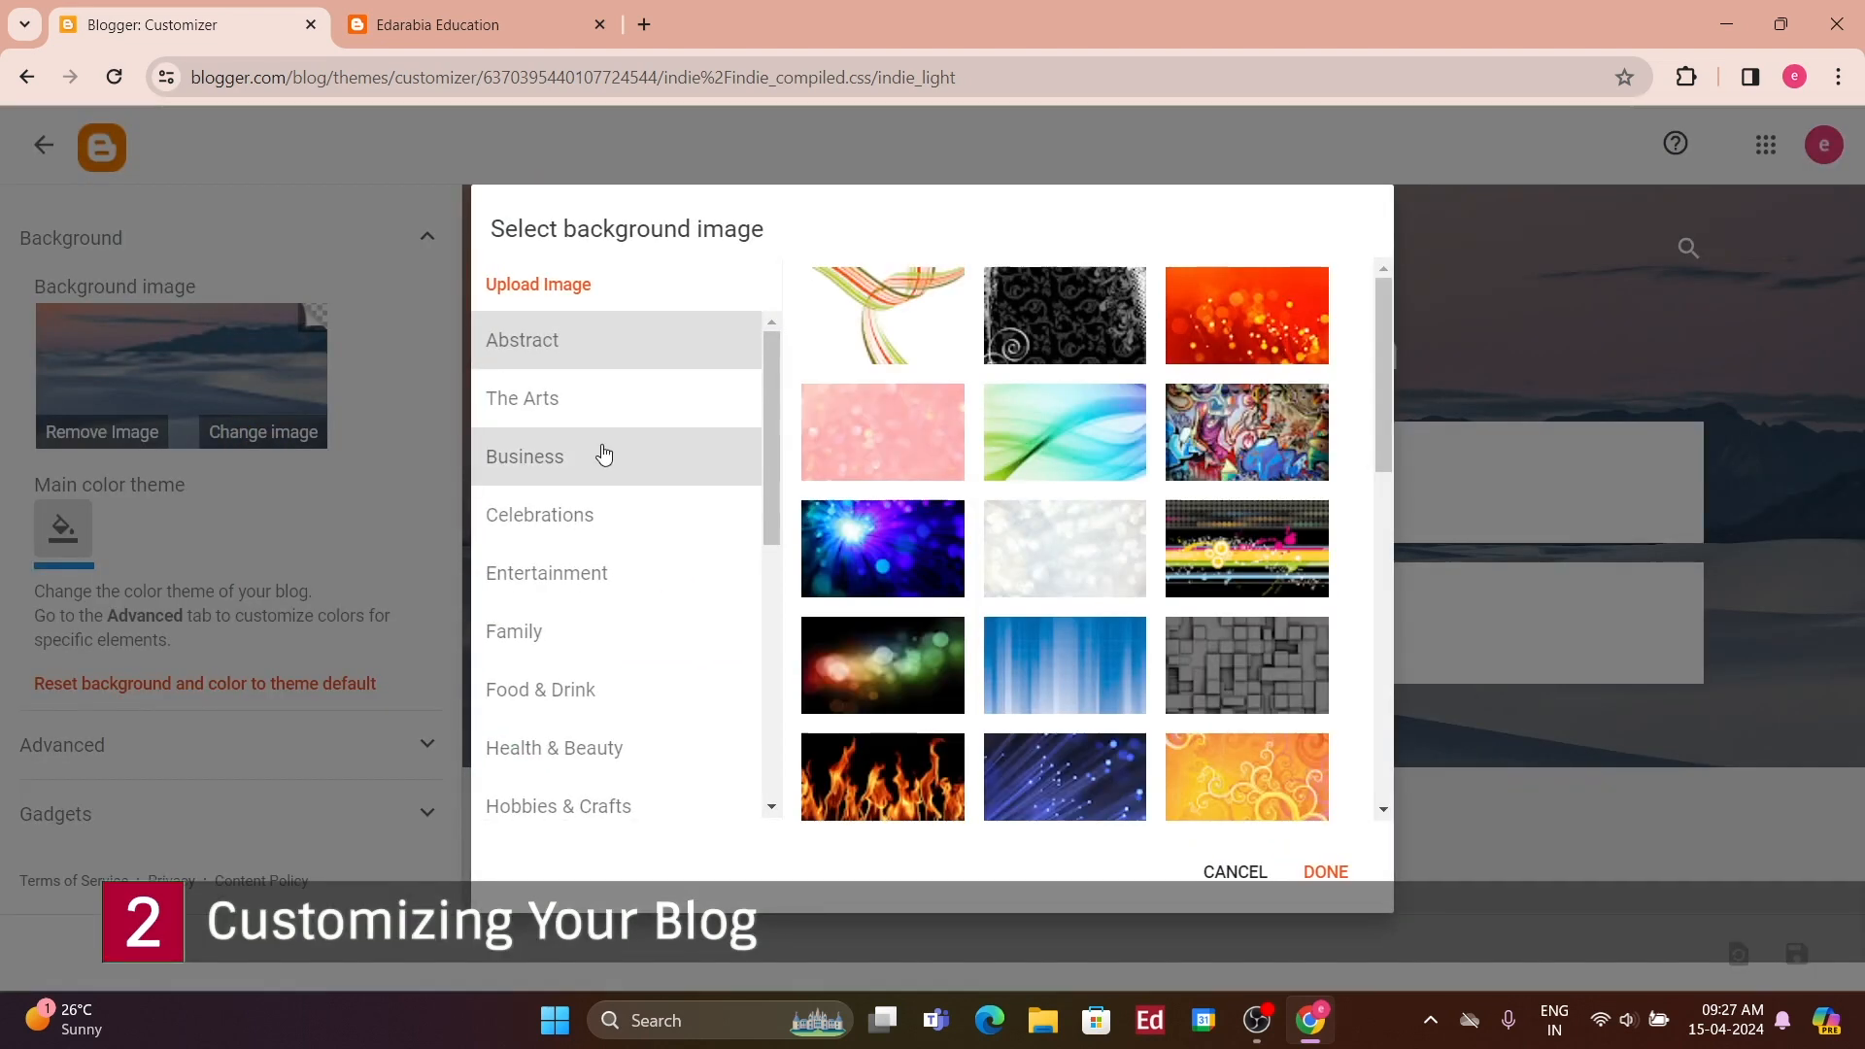
click(603, 454)
click(603, 415)
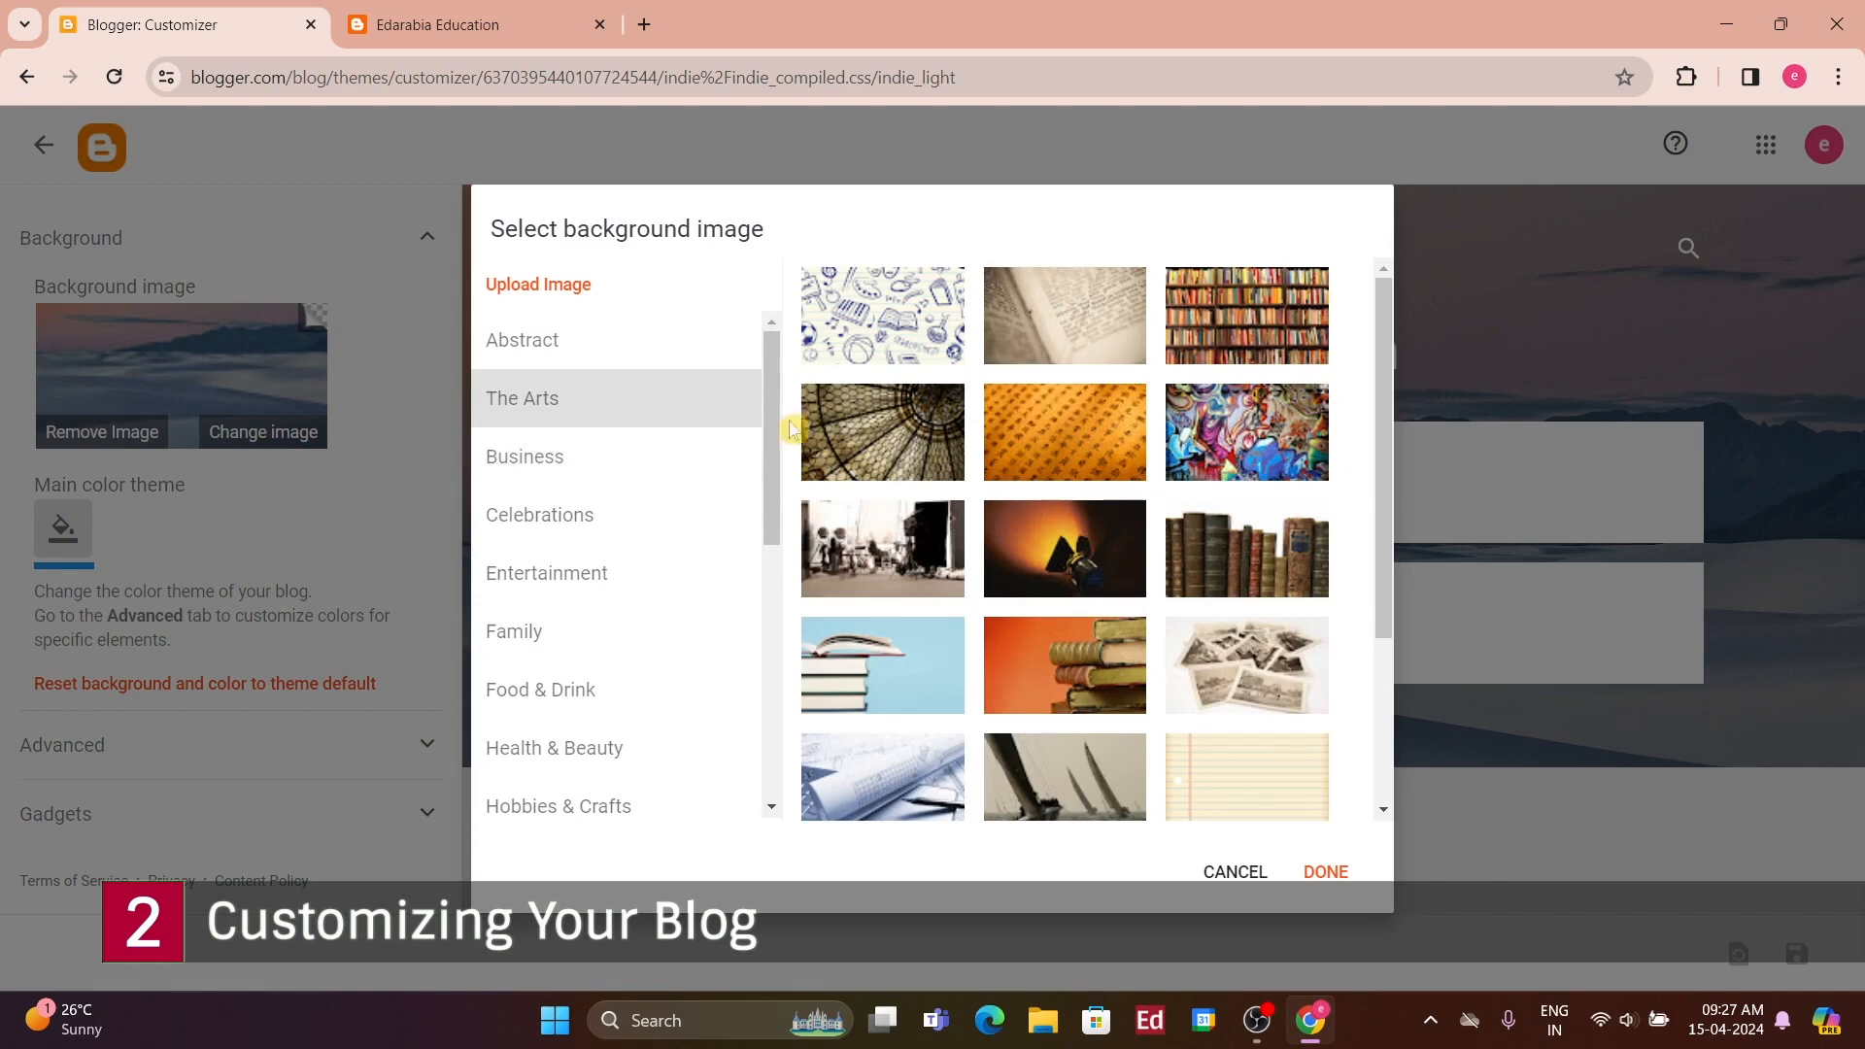
click(1268, 317)
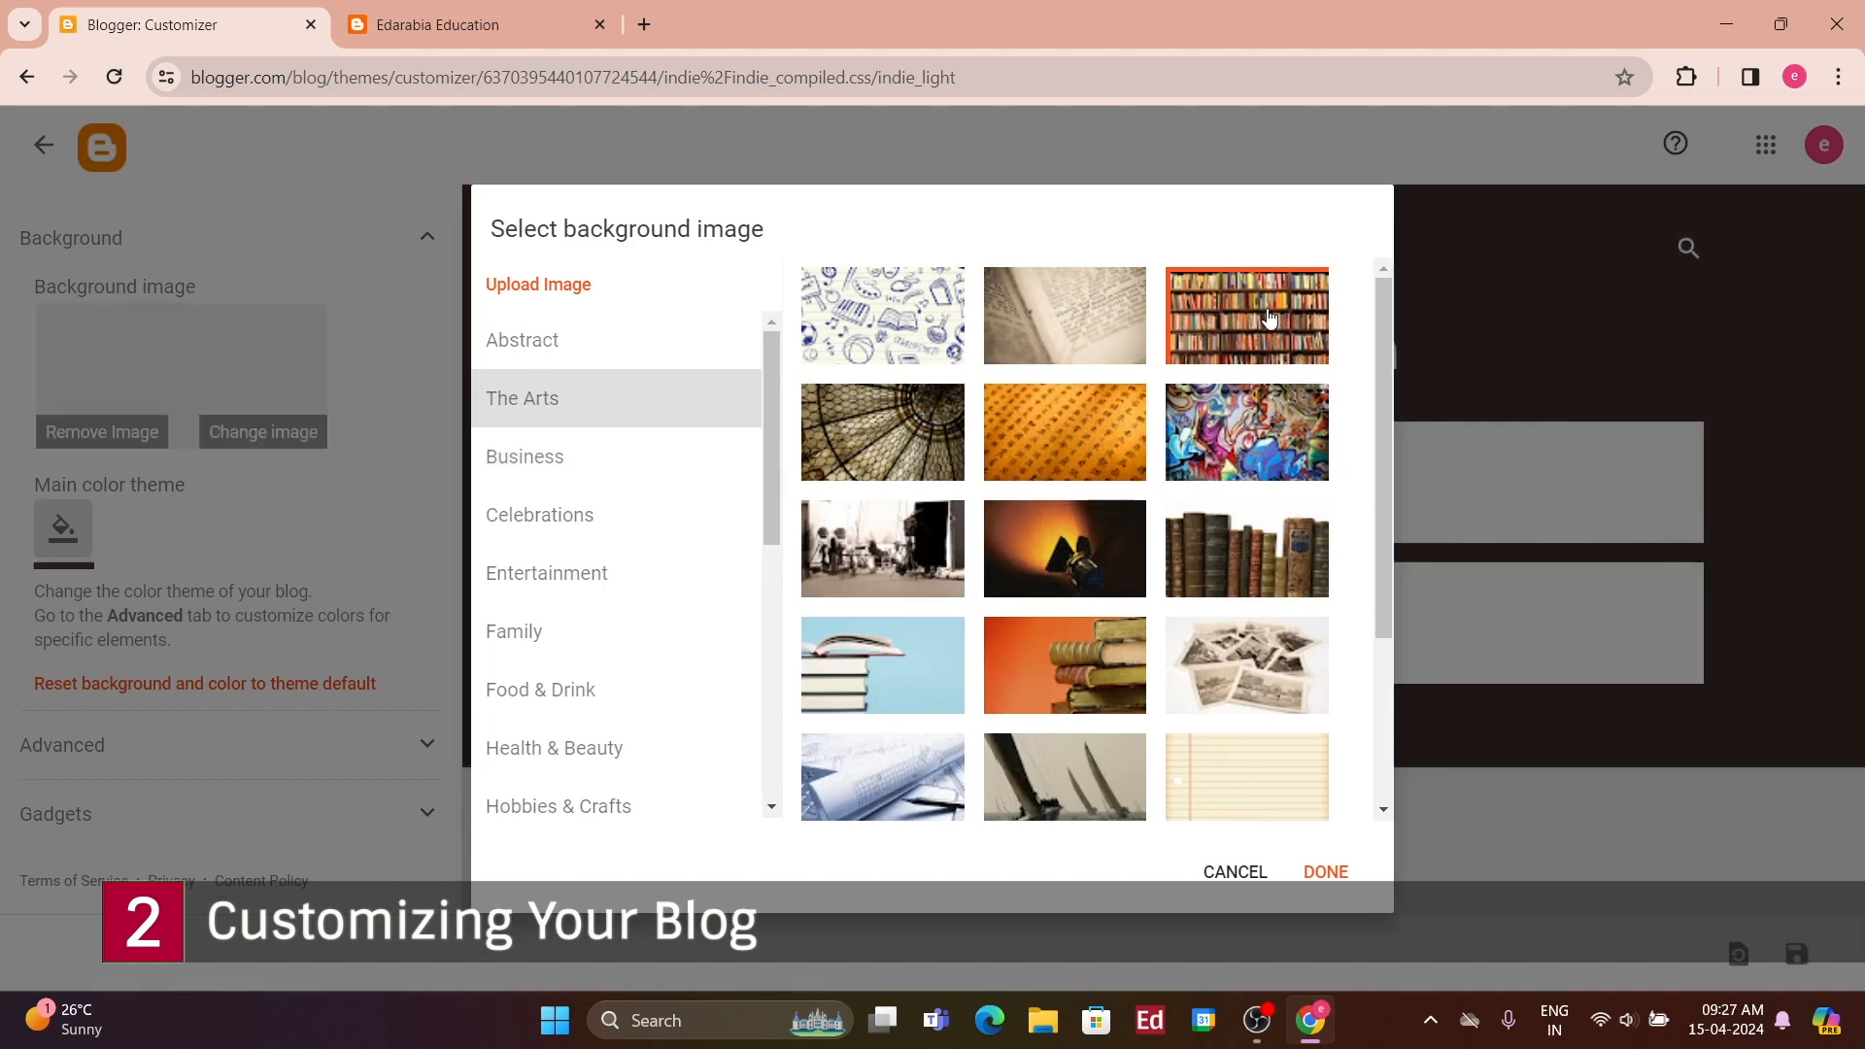
click(1323, 871)
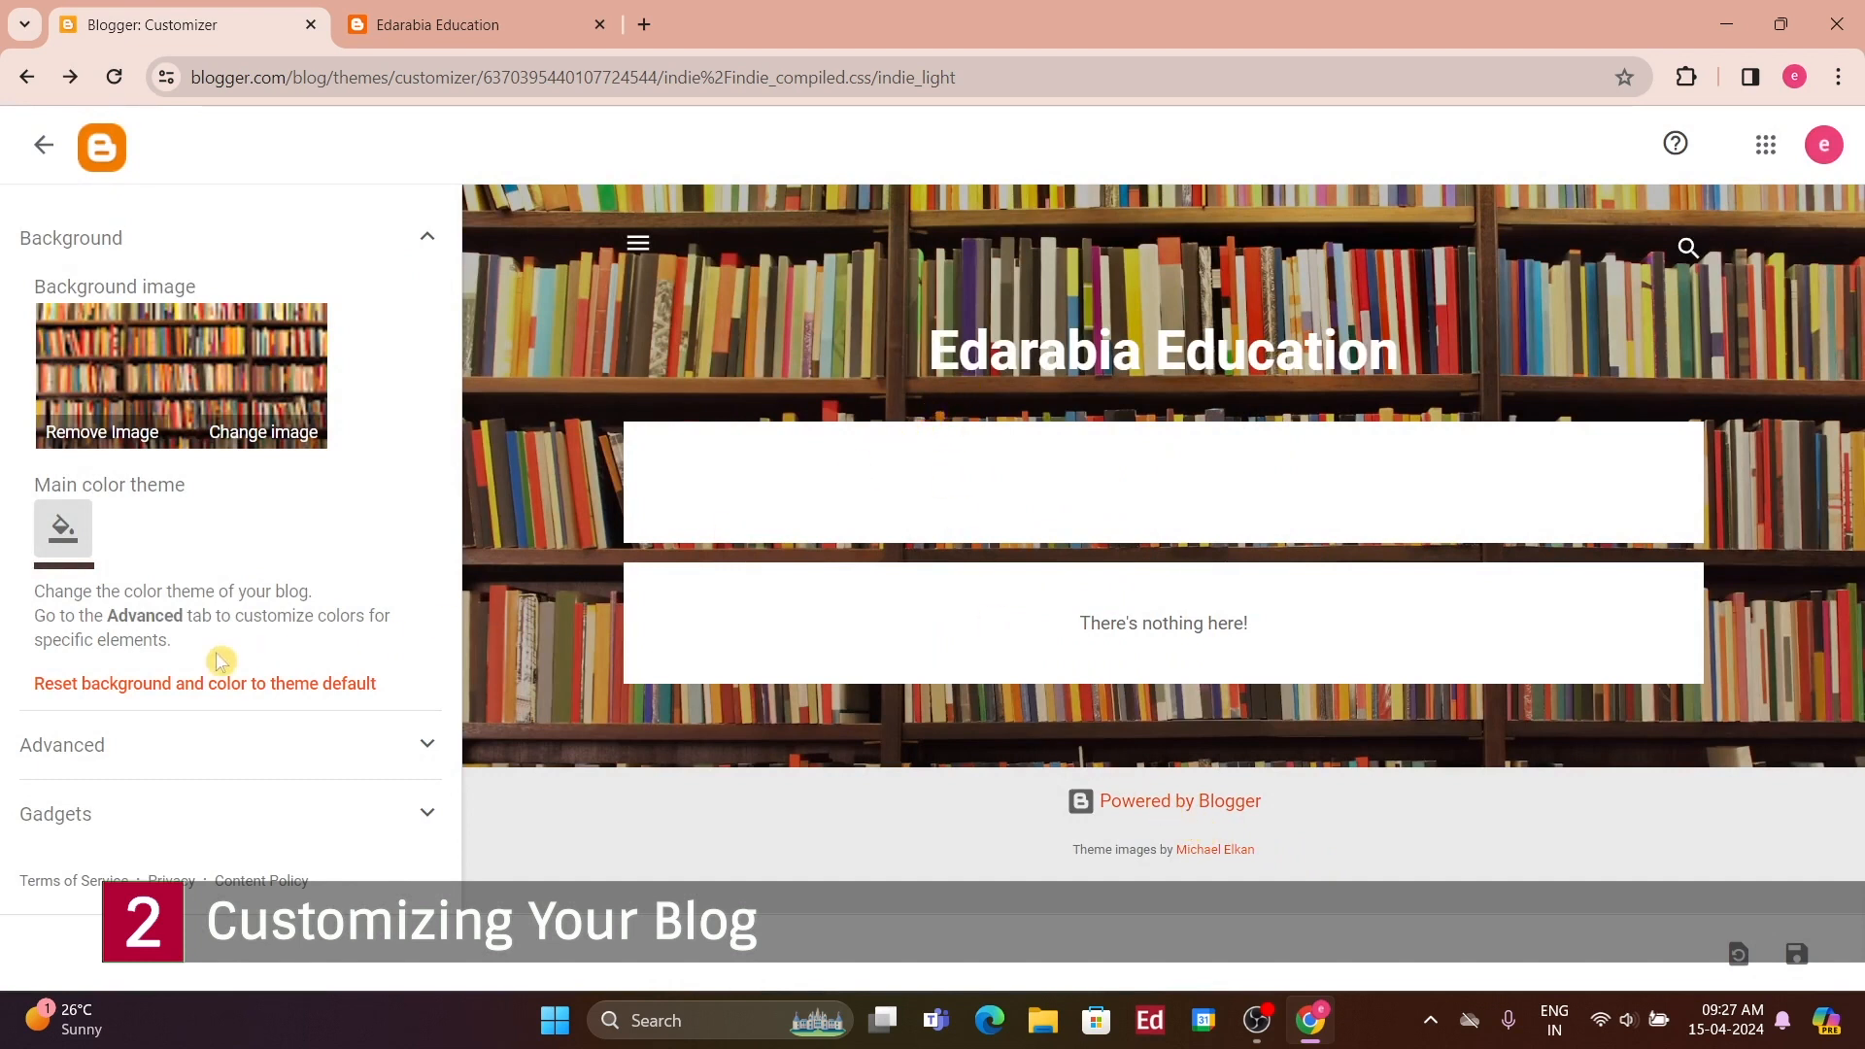
- Review the theme's advanced style categories and the color options available for Links
click(289, 748)
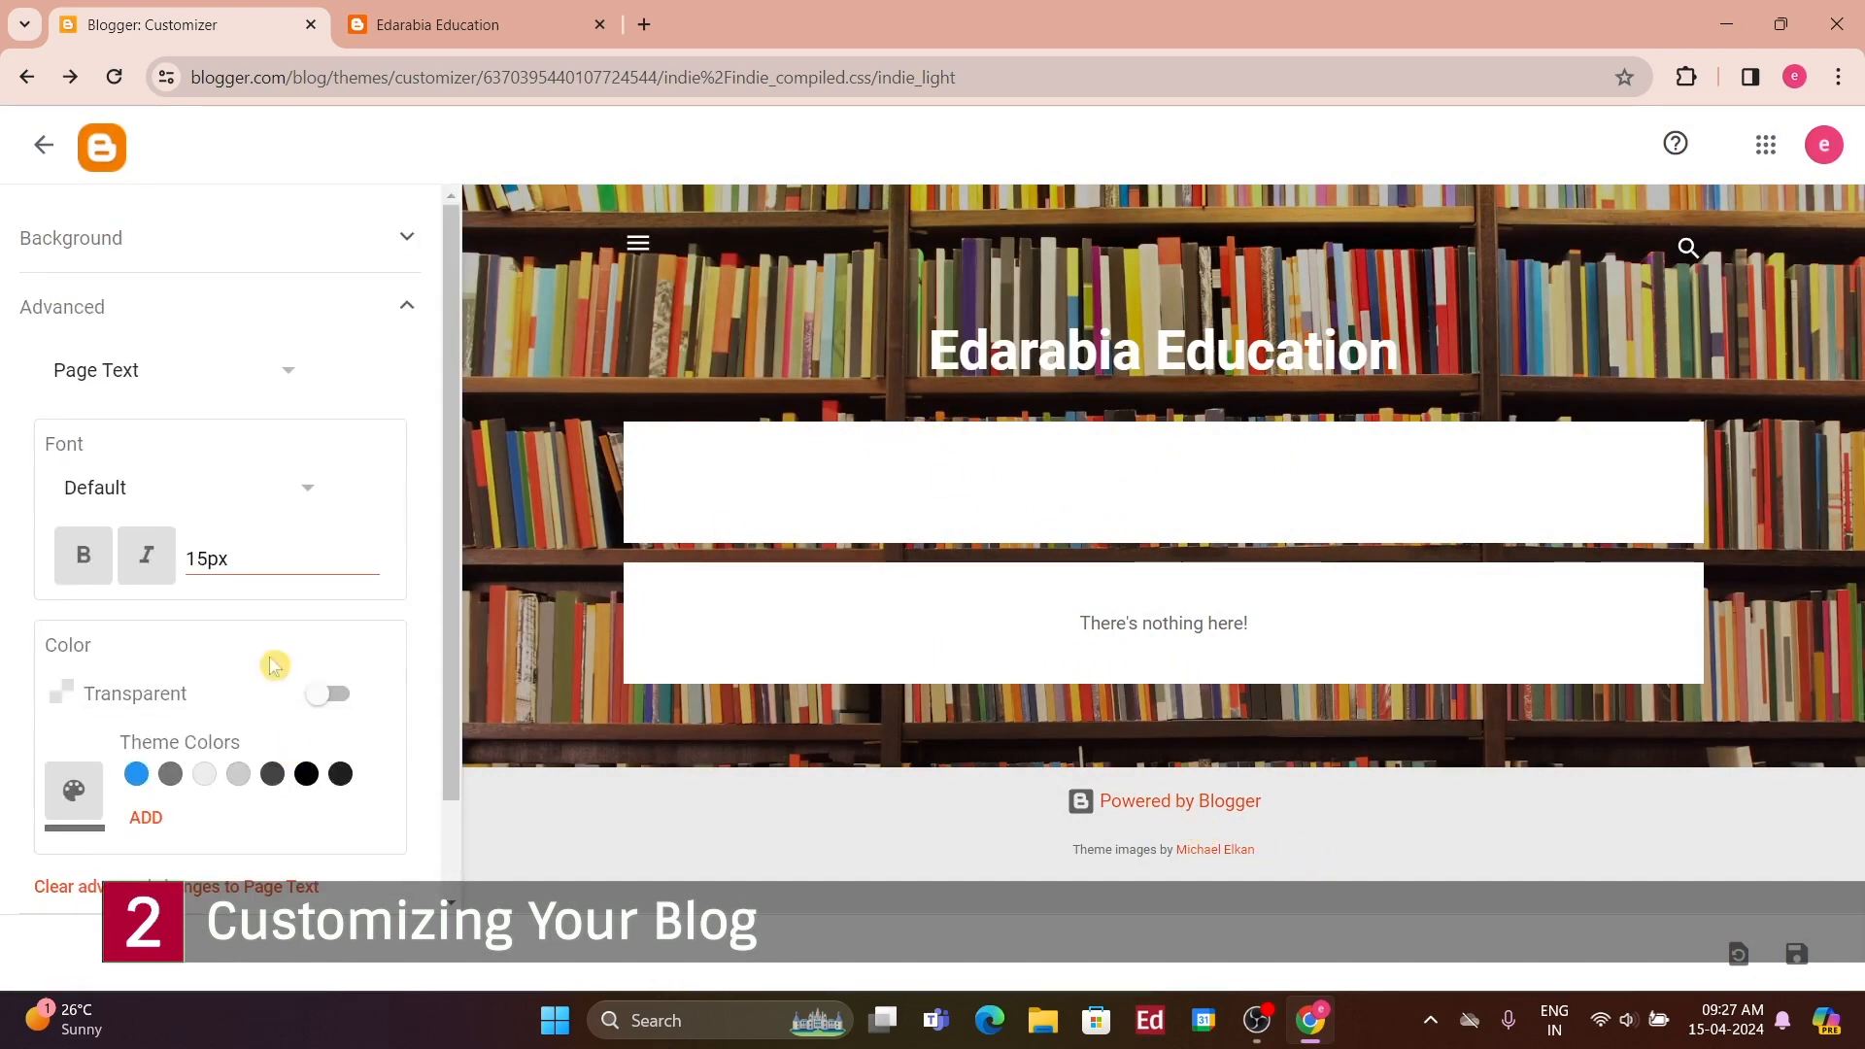
click(280, 378)
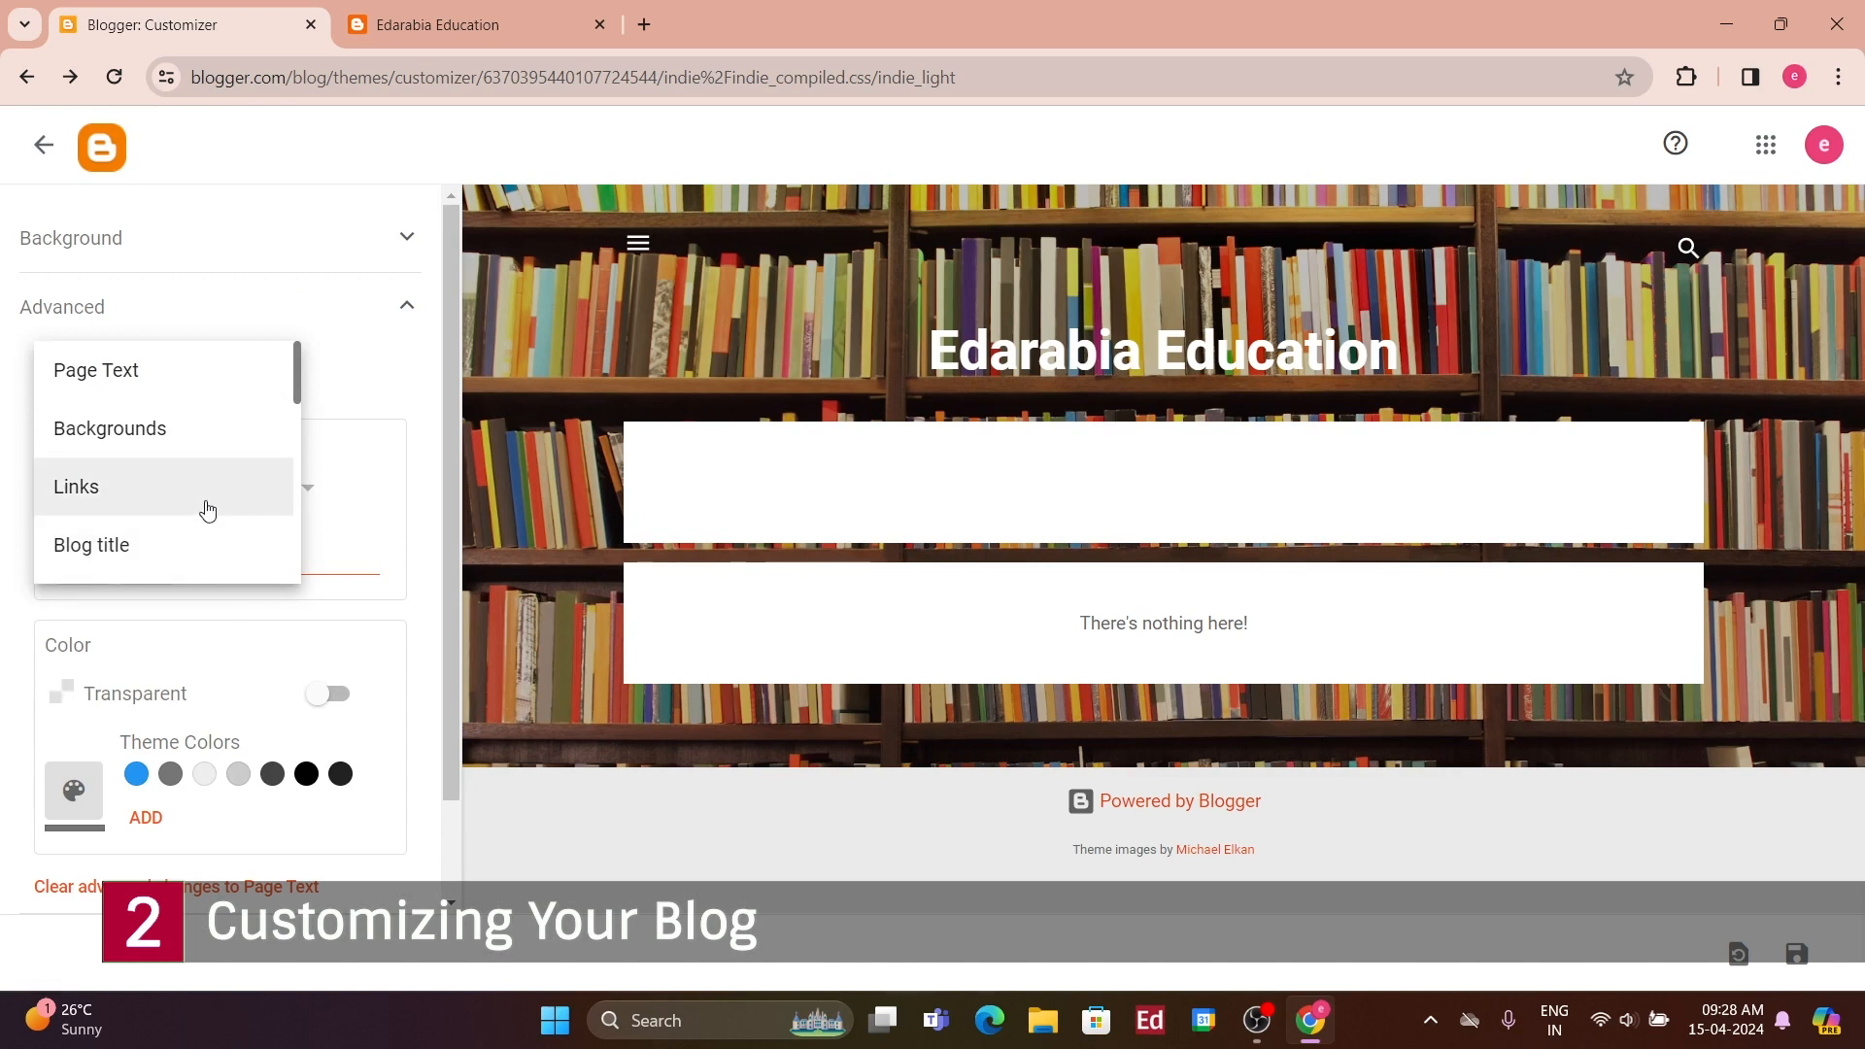
scroll(230, 462, down, 3)
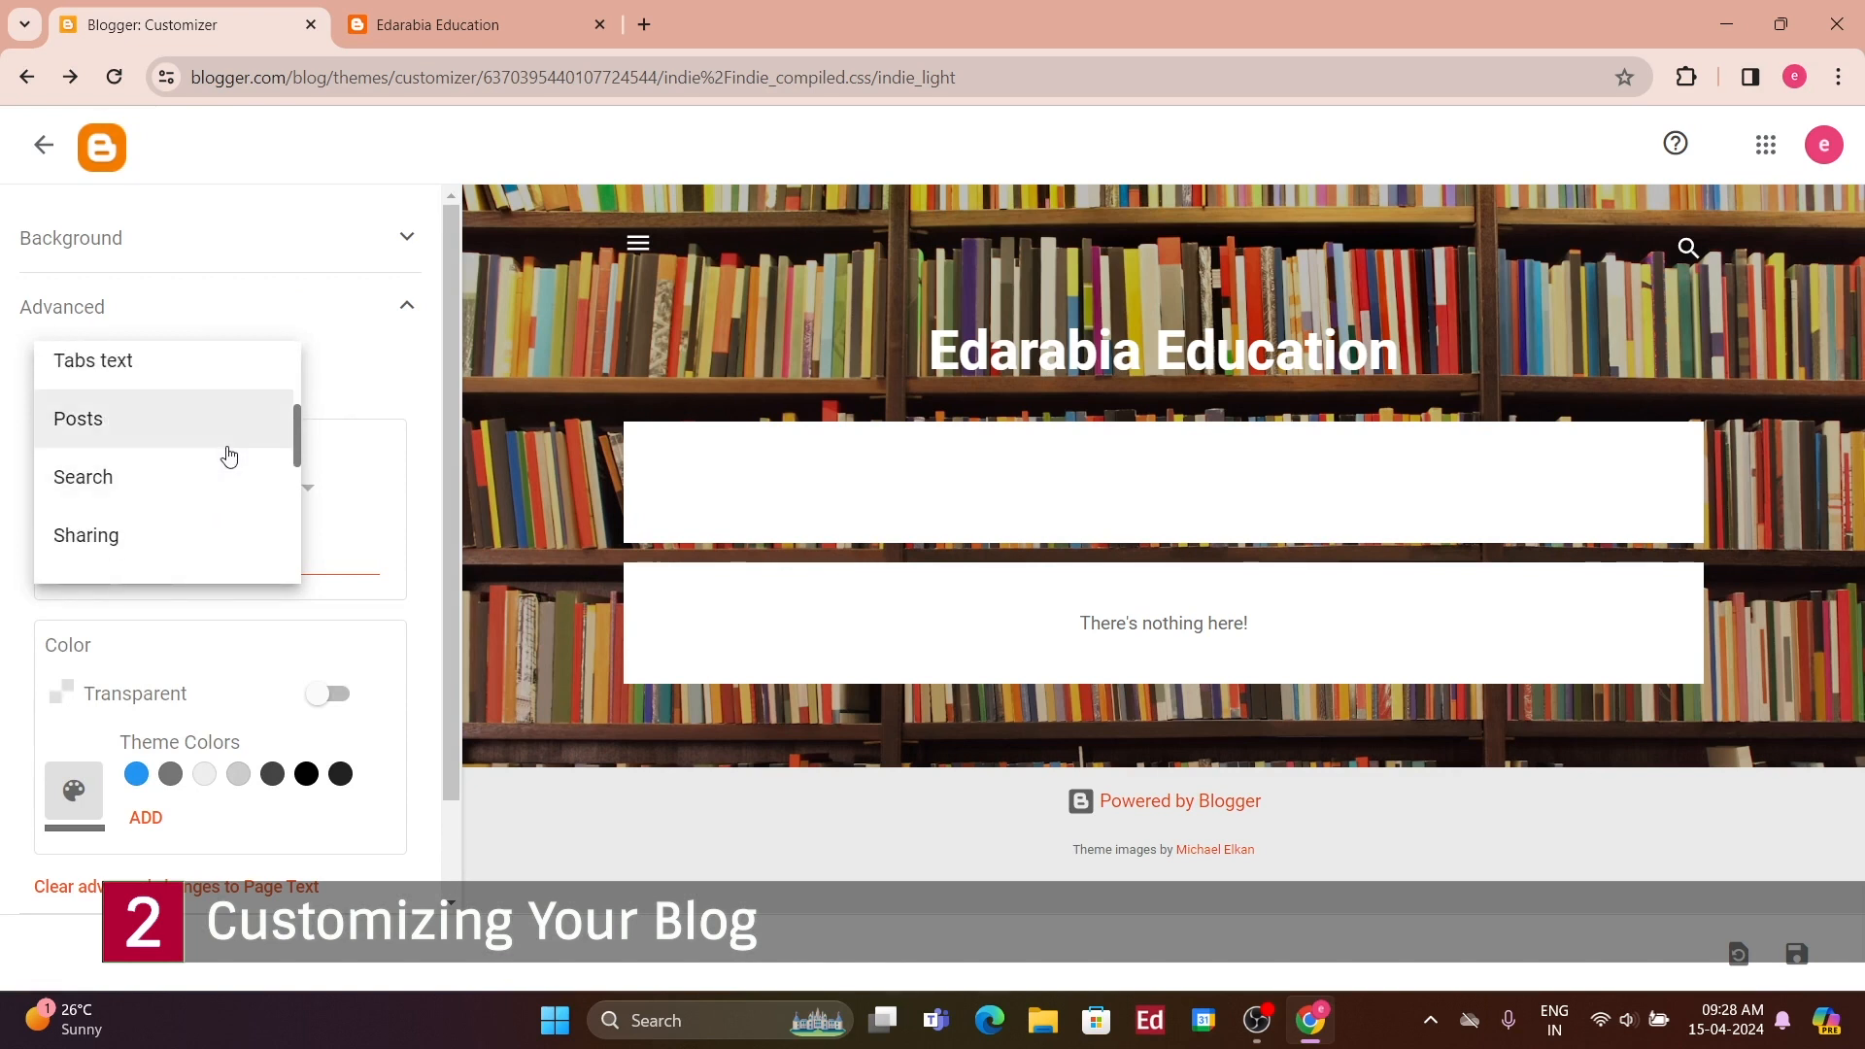
scroll(229, 456, down, 2)
scroll(229, 457, up, 5)
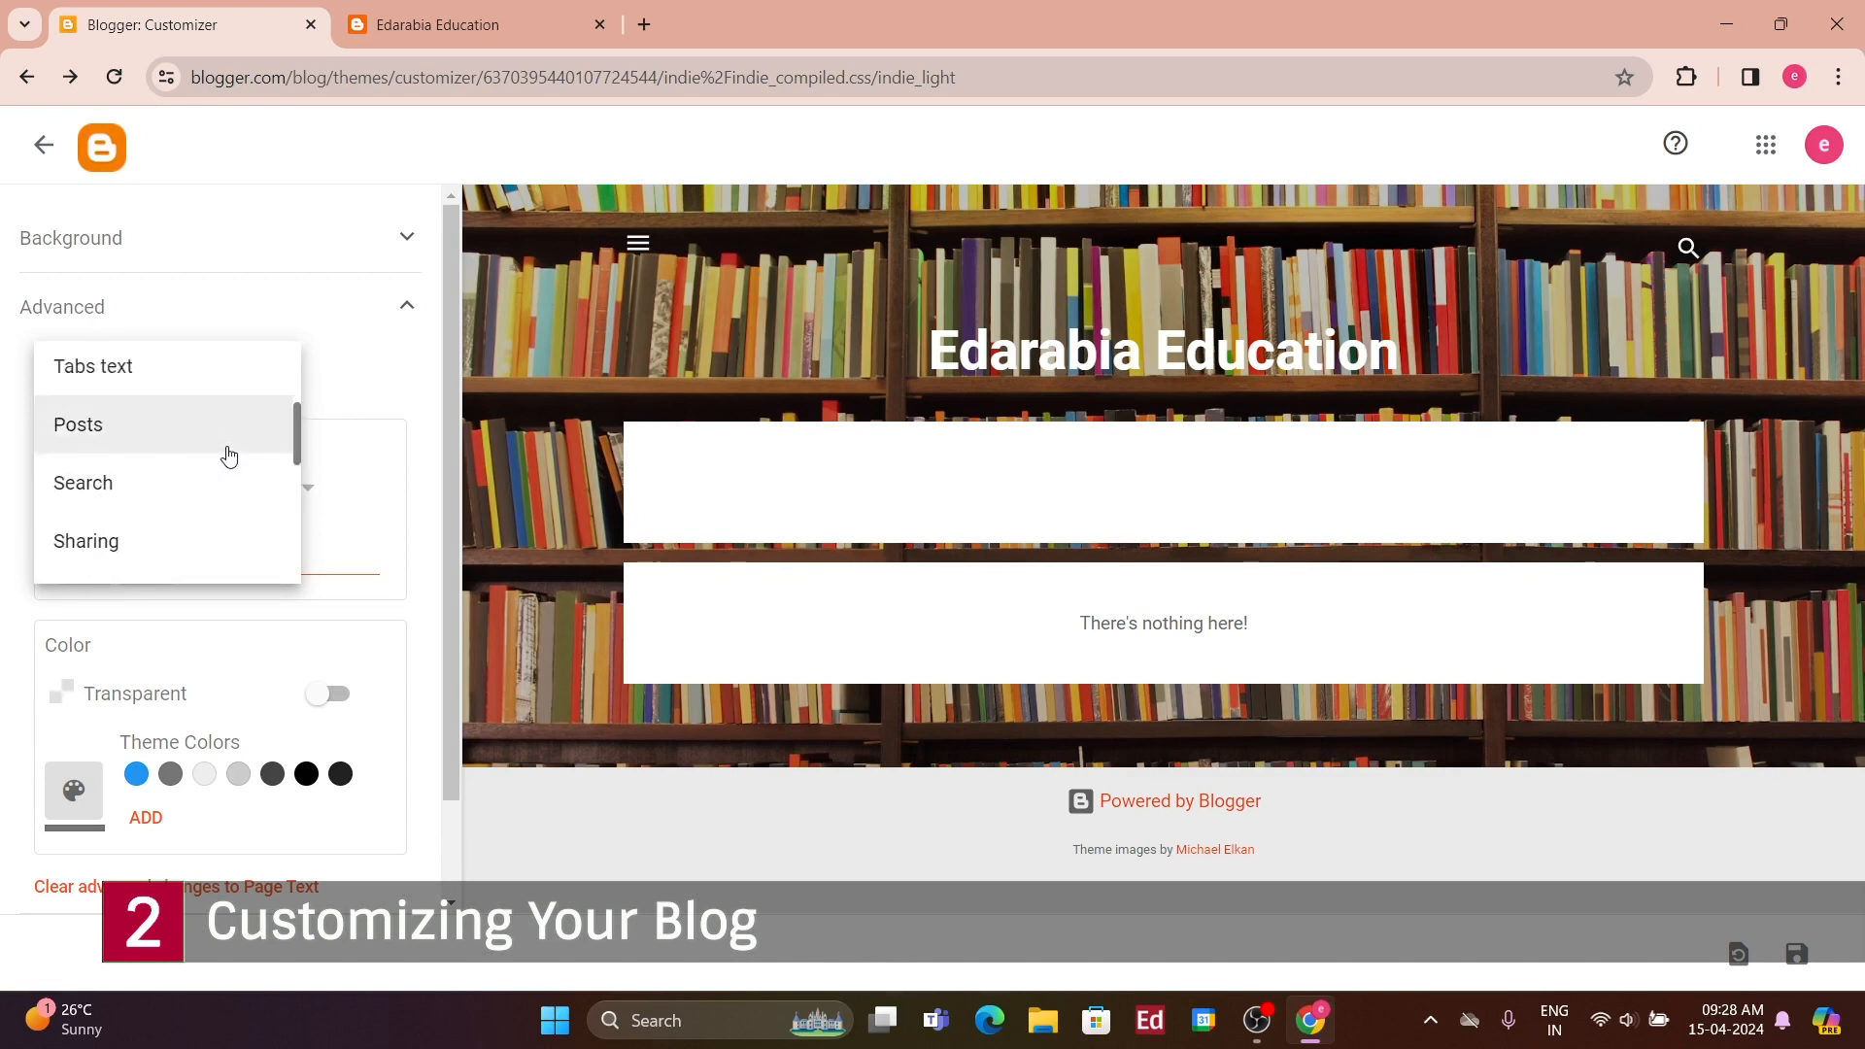
scroll(229, 456, down, 2)
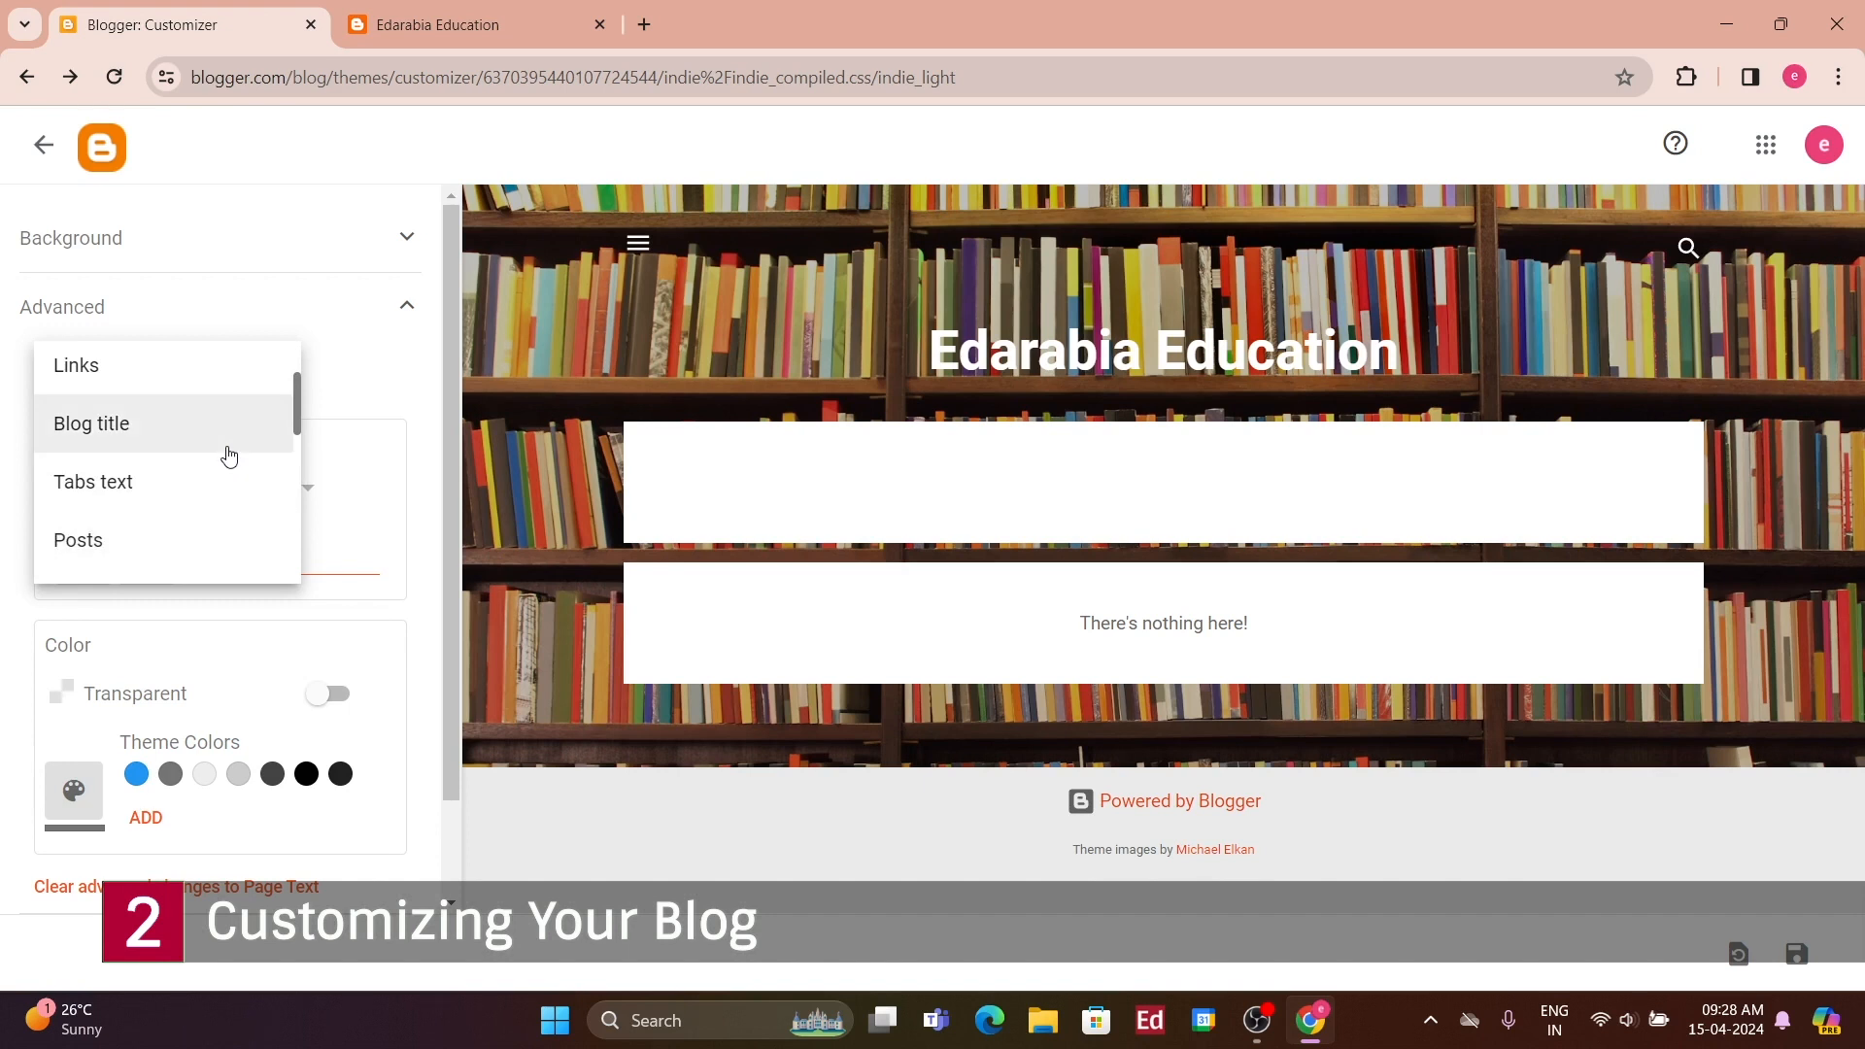
click(287, 330)
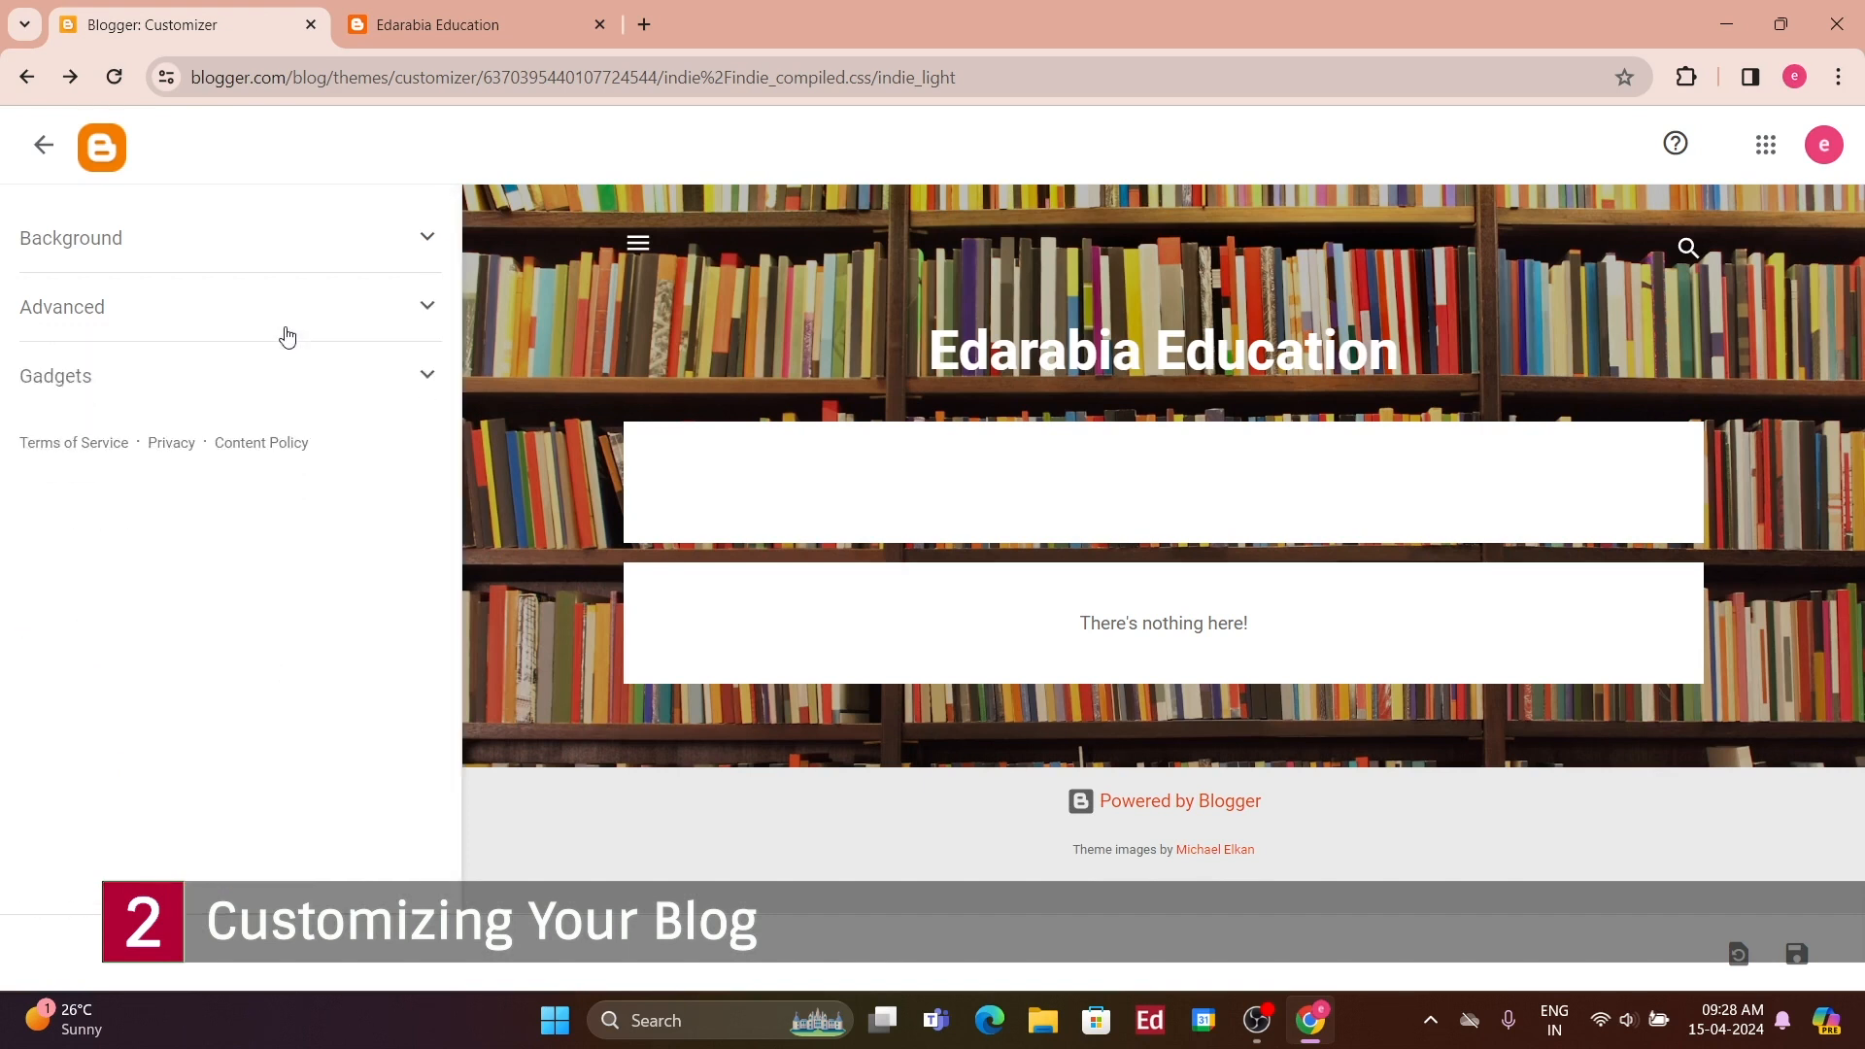
click(287, 335)
click(266, 366)
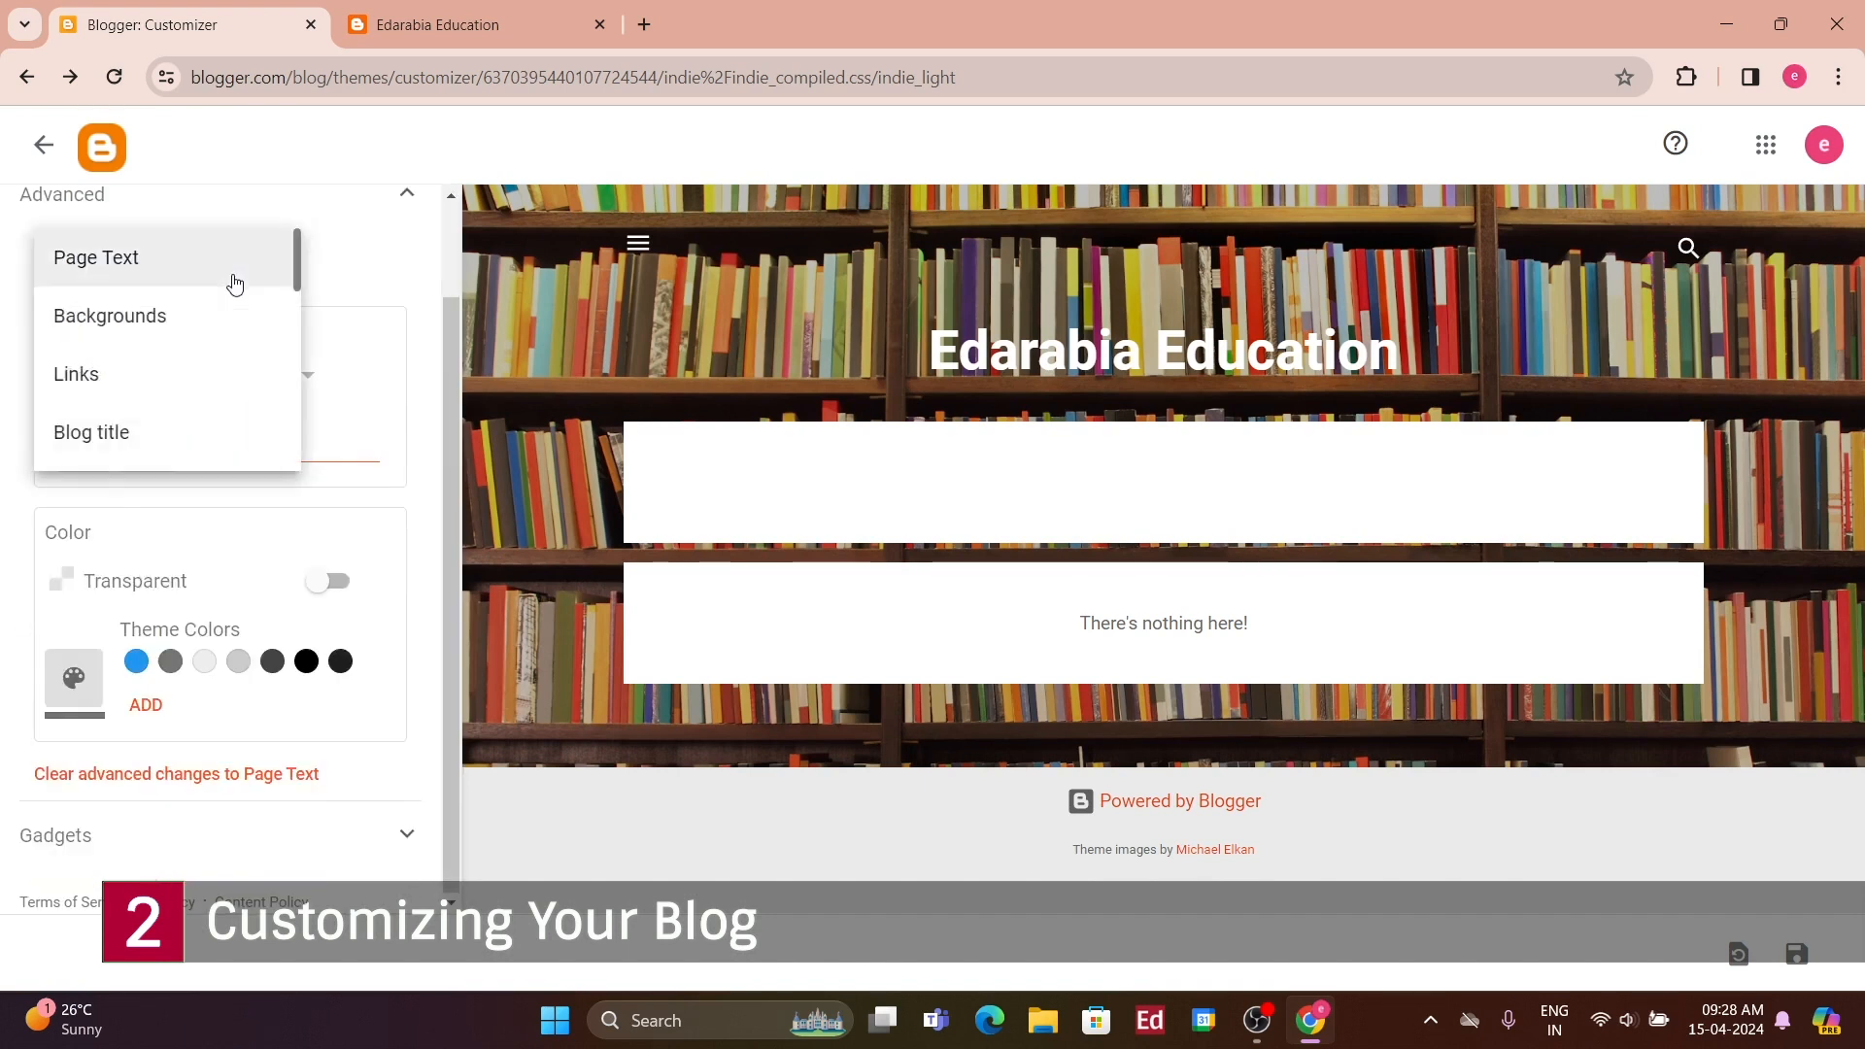
click(195, 370)
scroll(200, 583, down, 3)
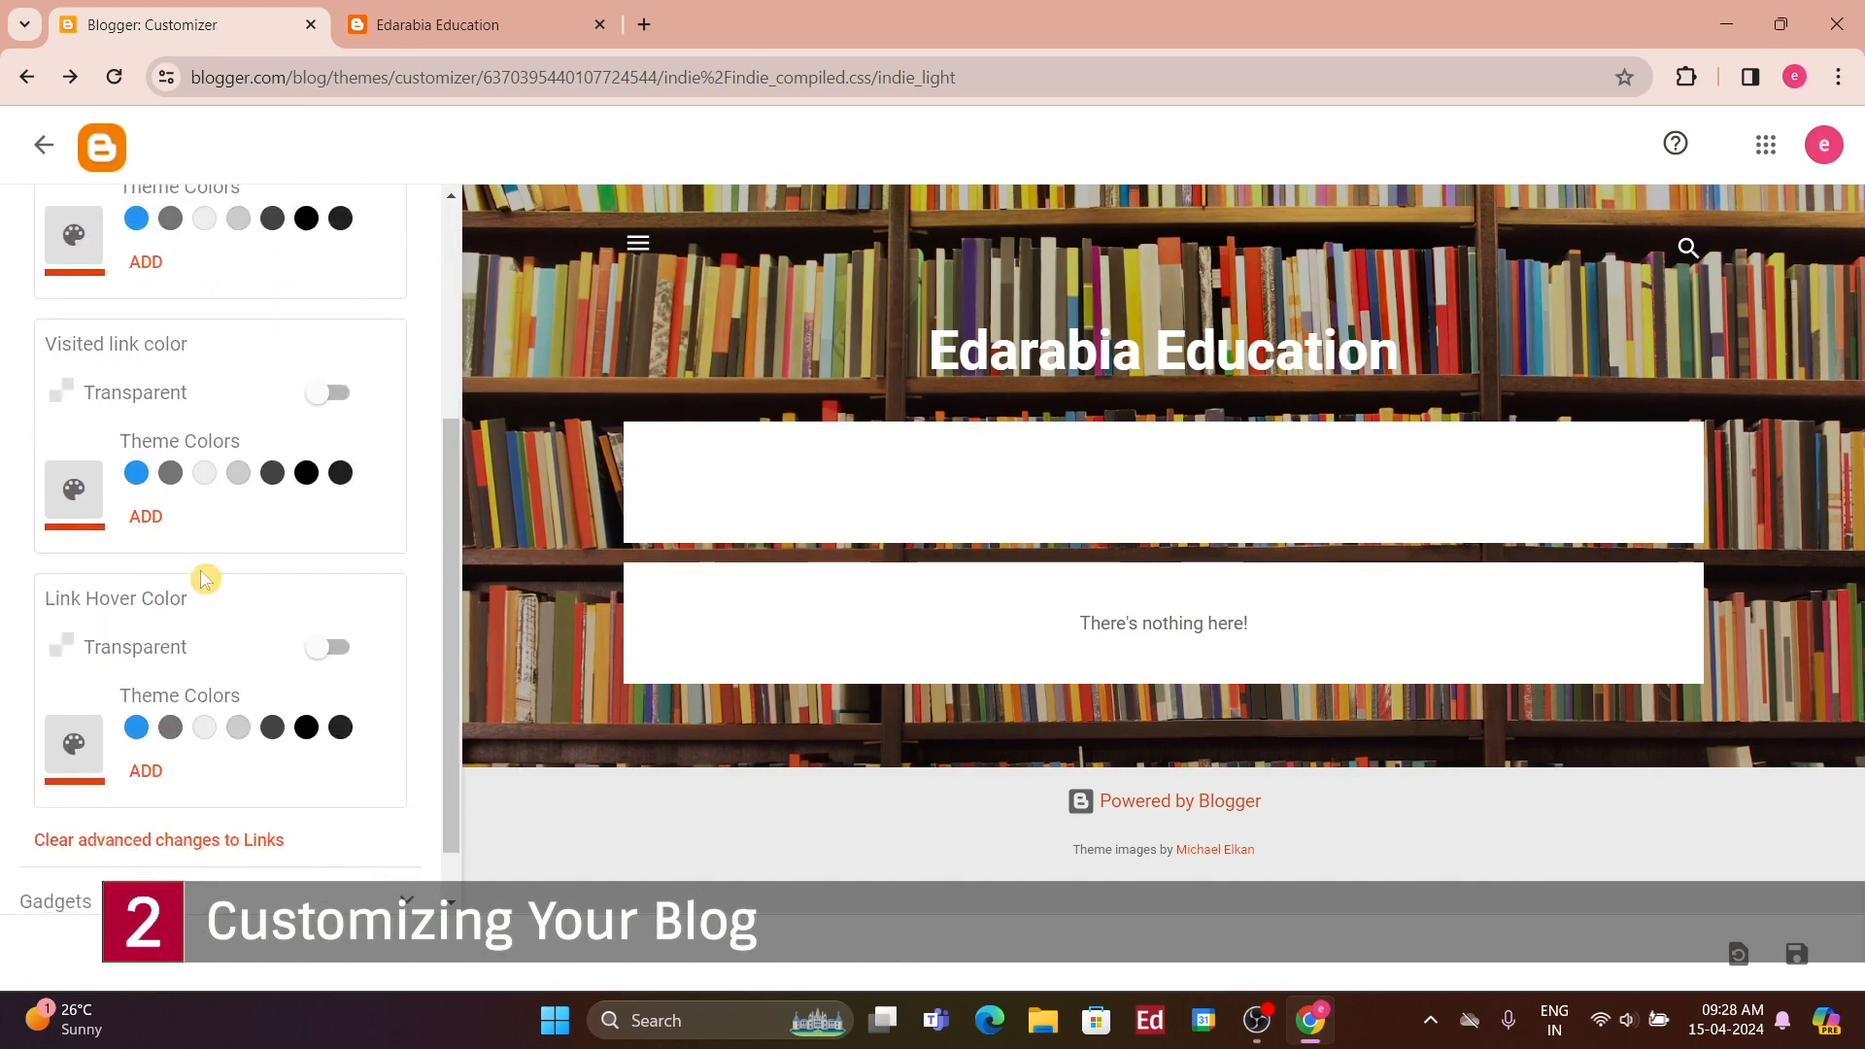
scroll(341, 632, up, 4)
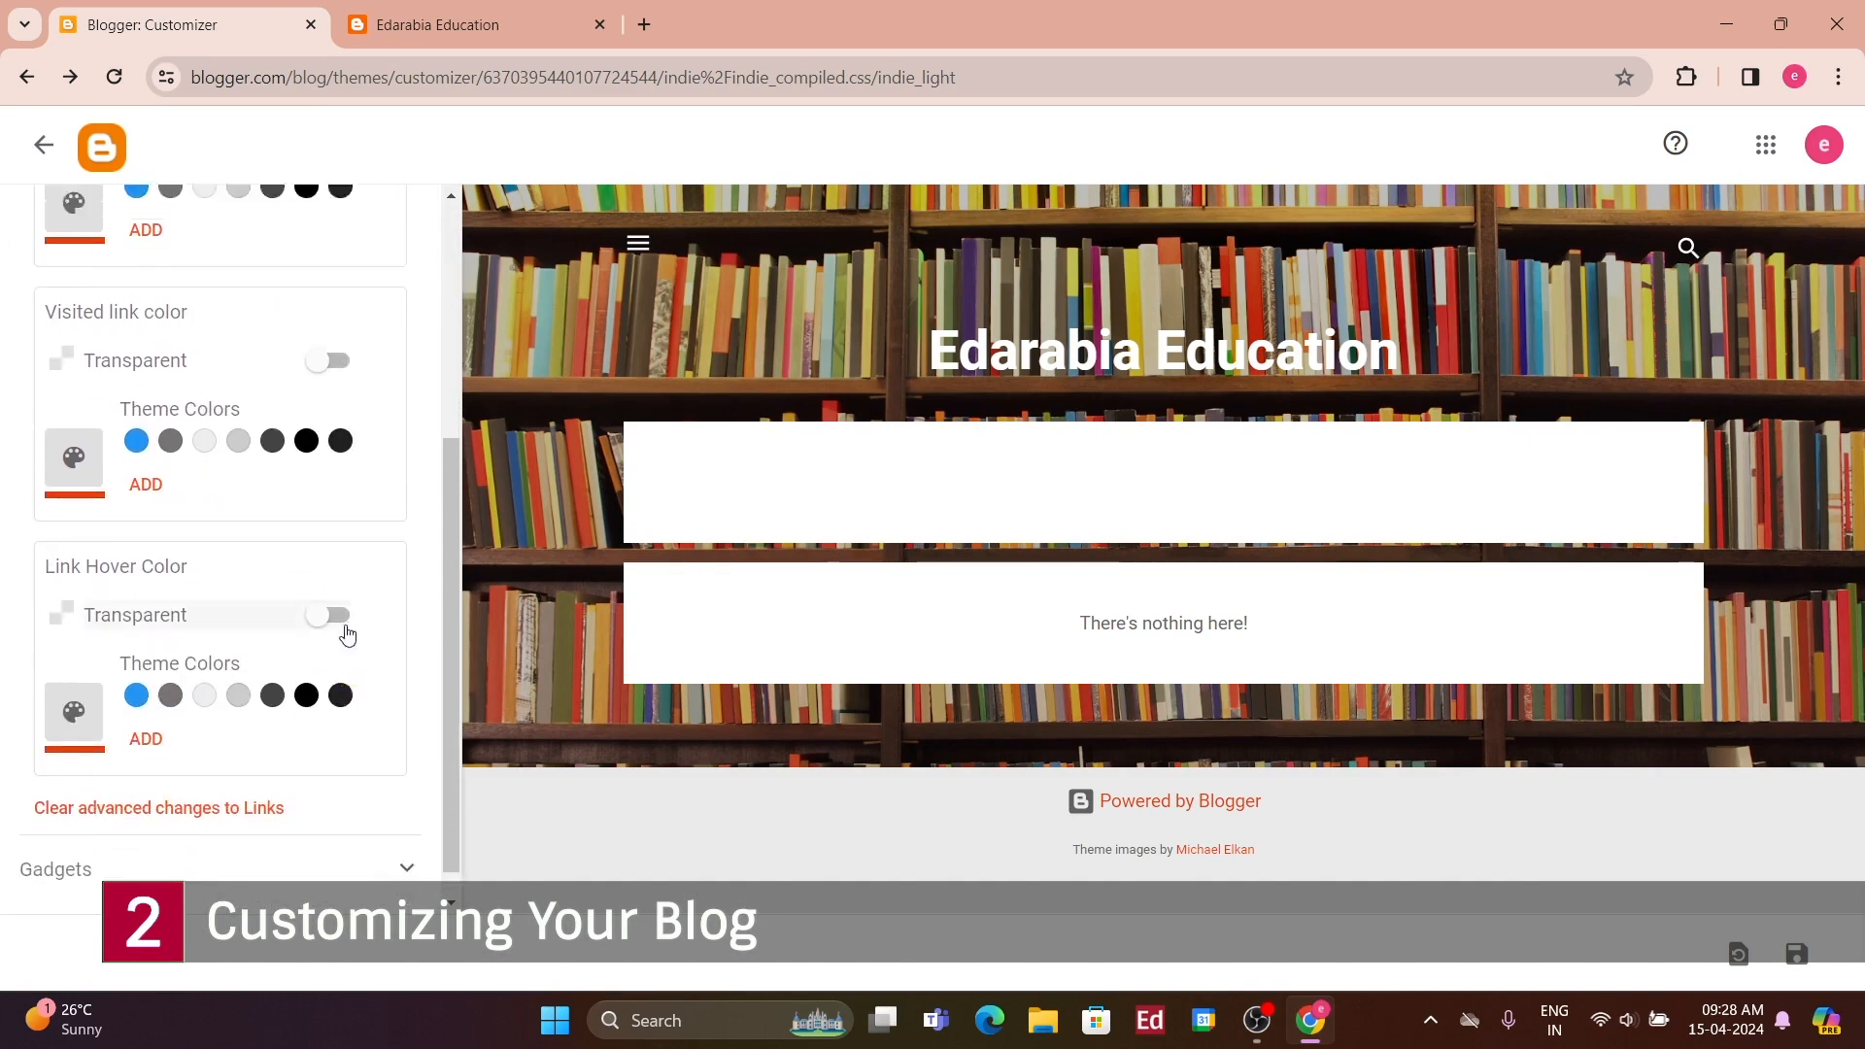
- Set the blog's content width to 656 px in the advanced Widths settings and save the theme changes
click(213, 372)
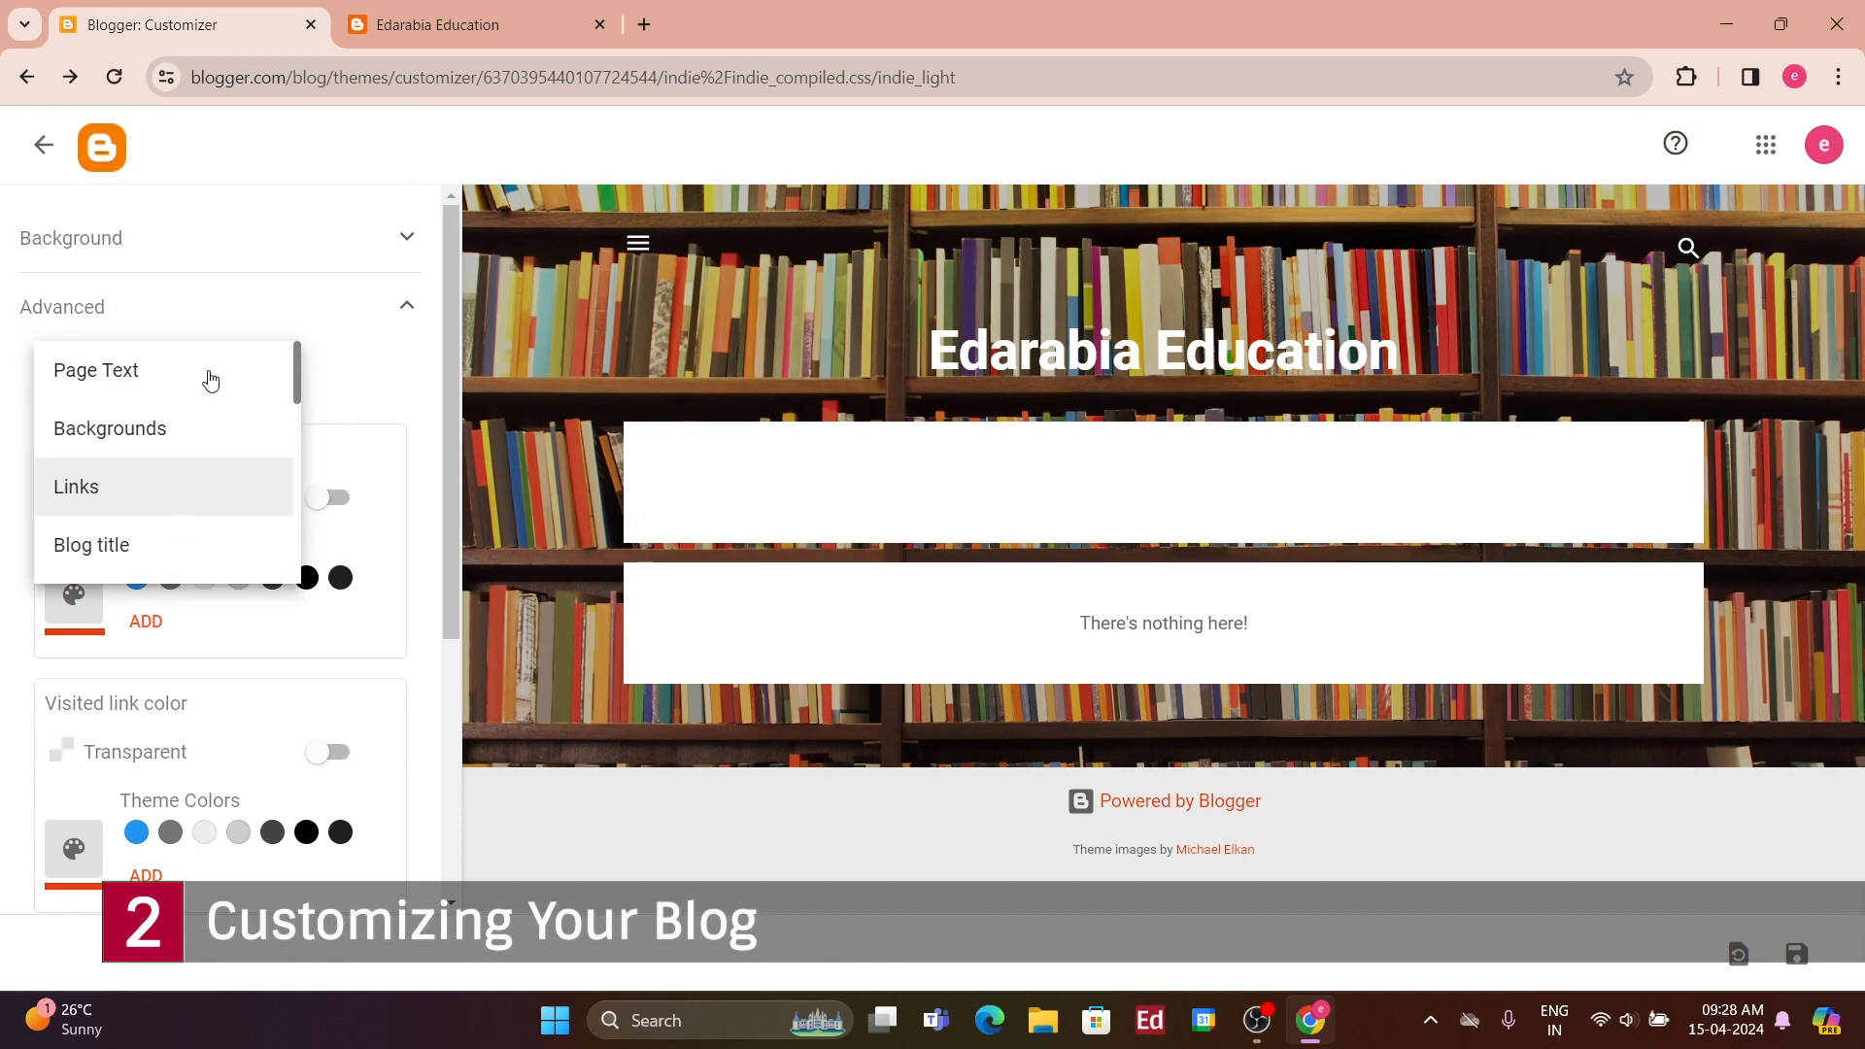
scroll(199, 478, down, 10)
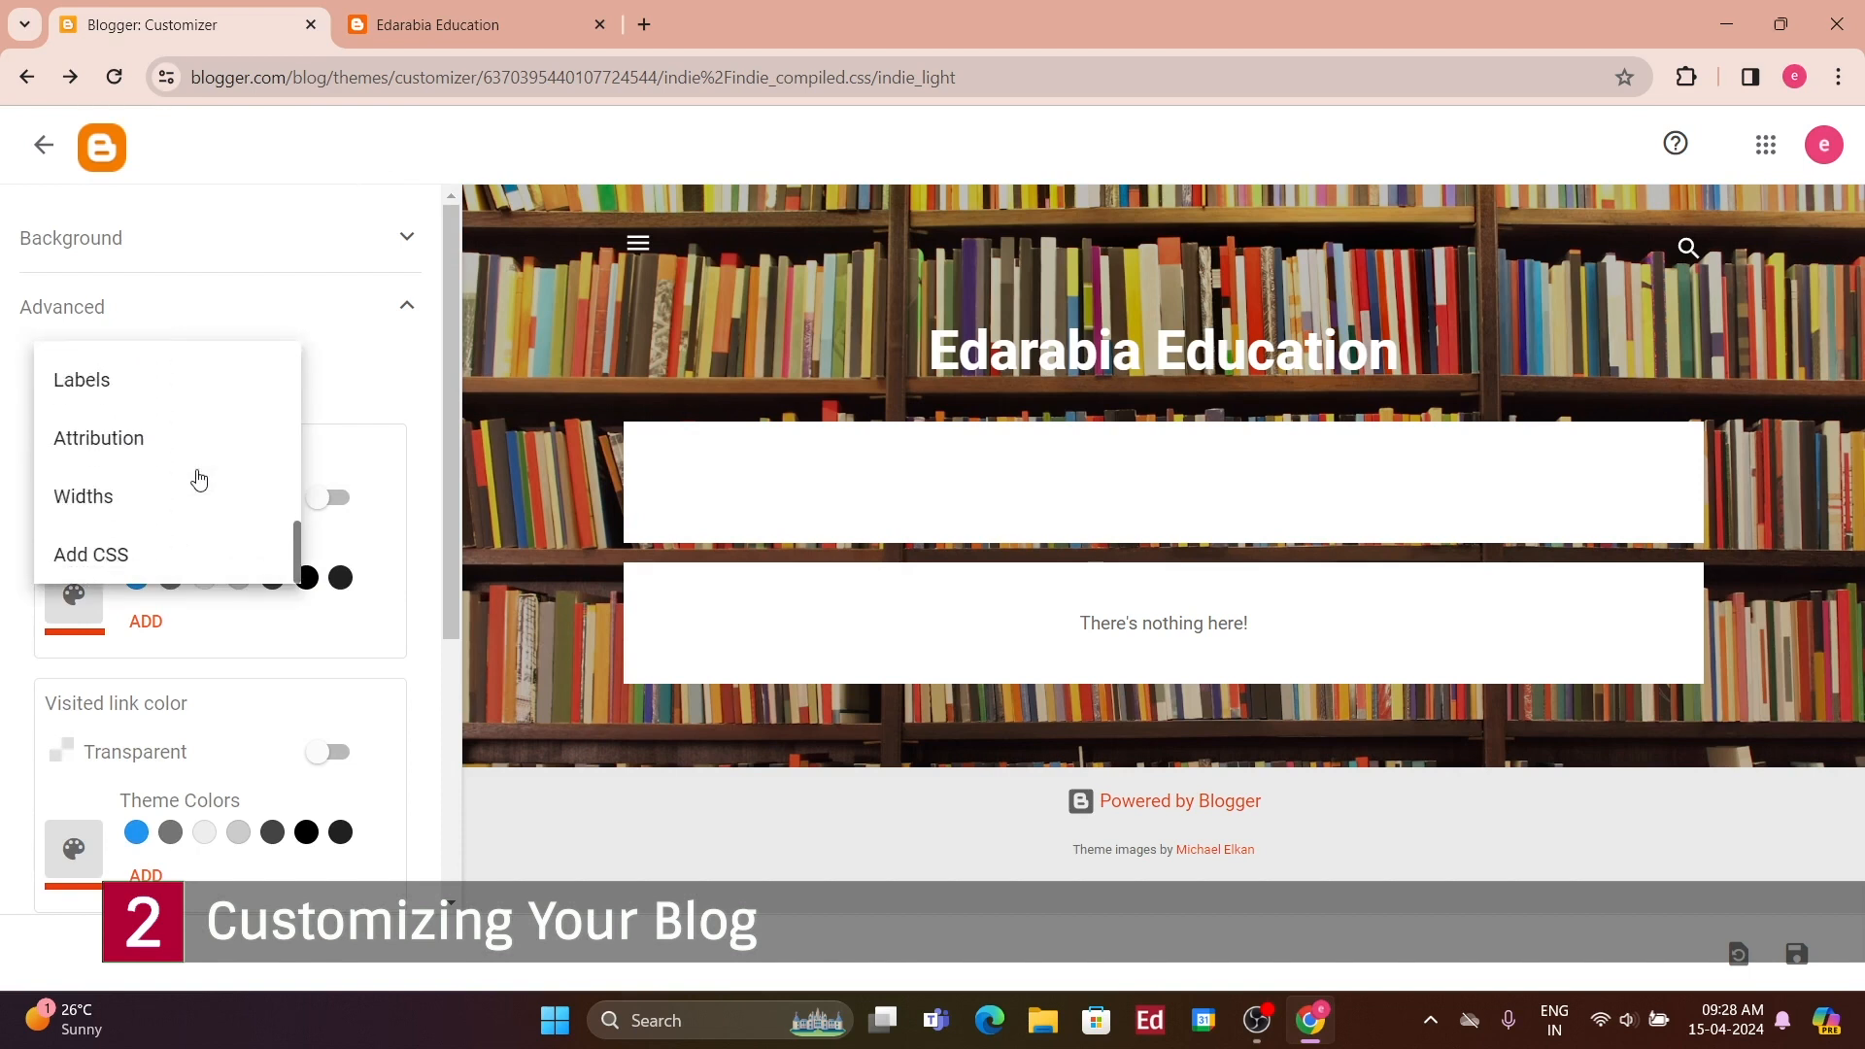
click(115, 510)
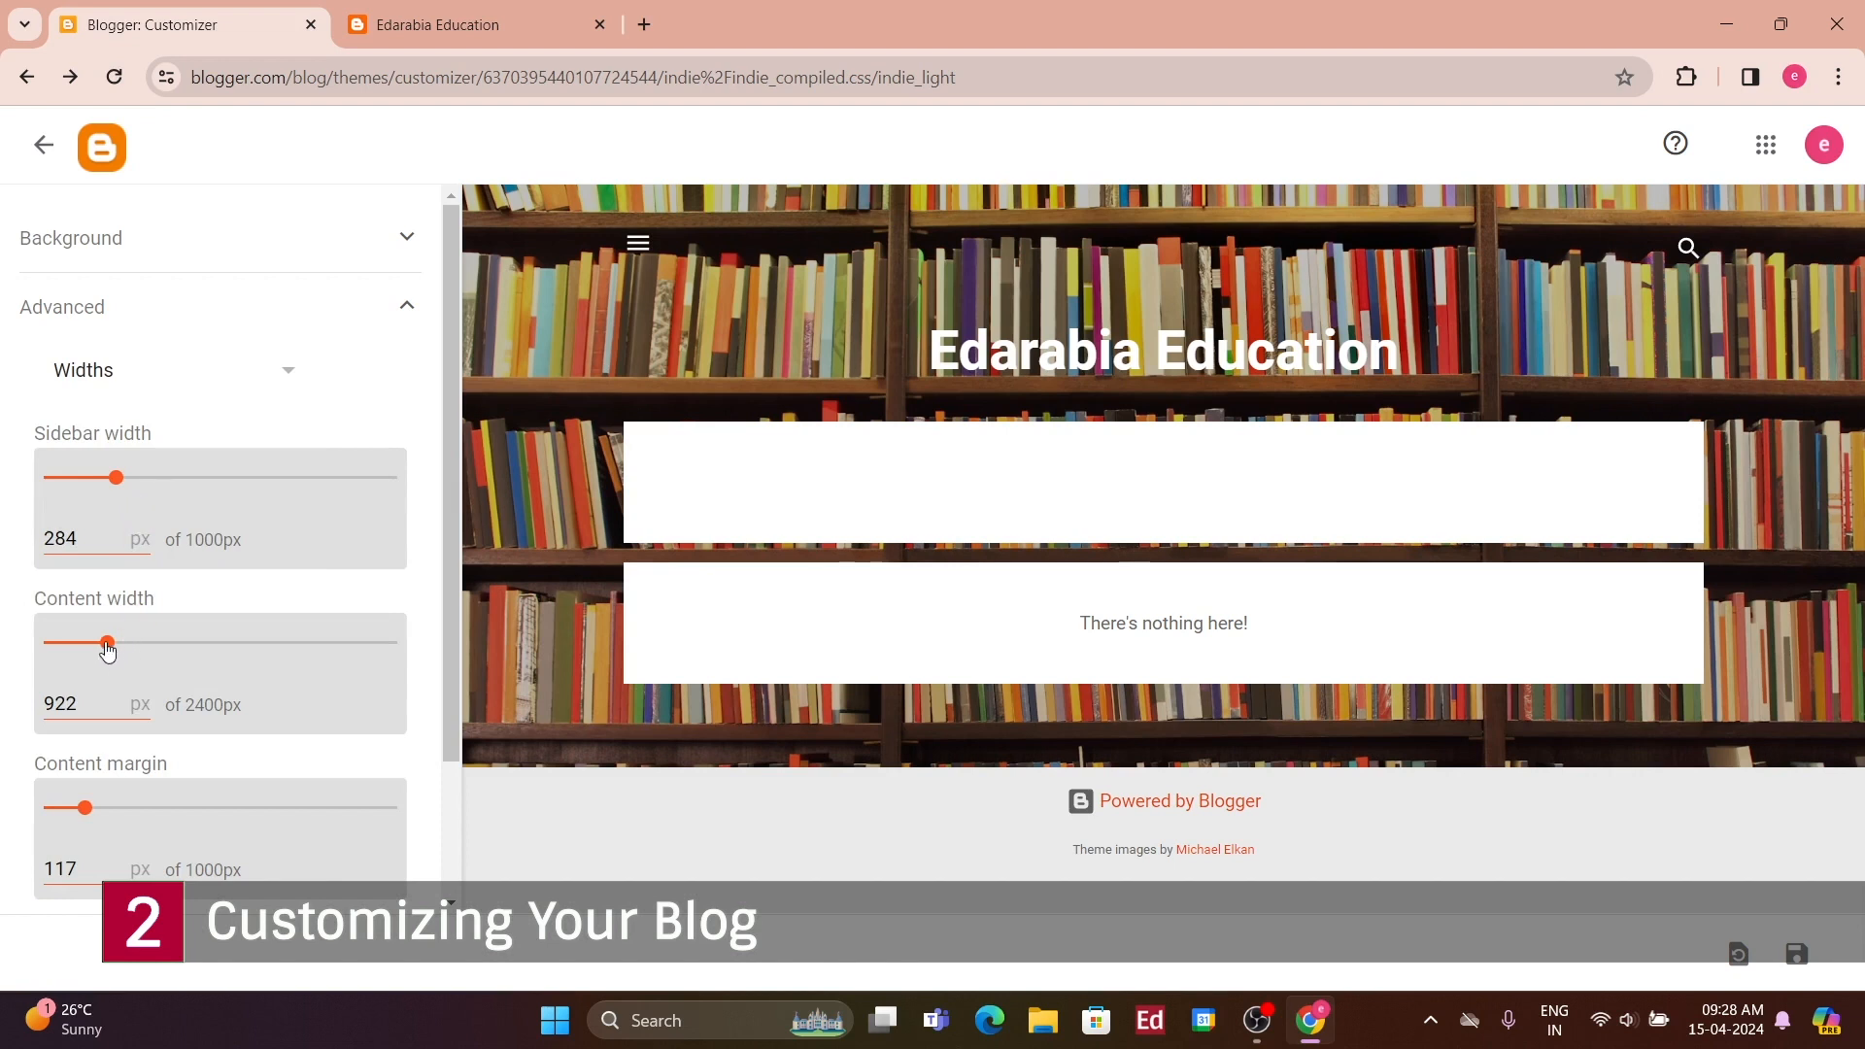
drag(118, 645, 60, 653)
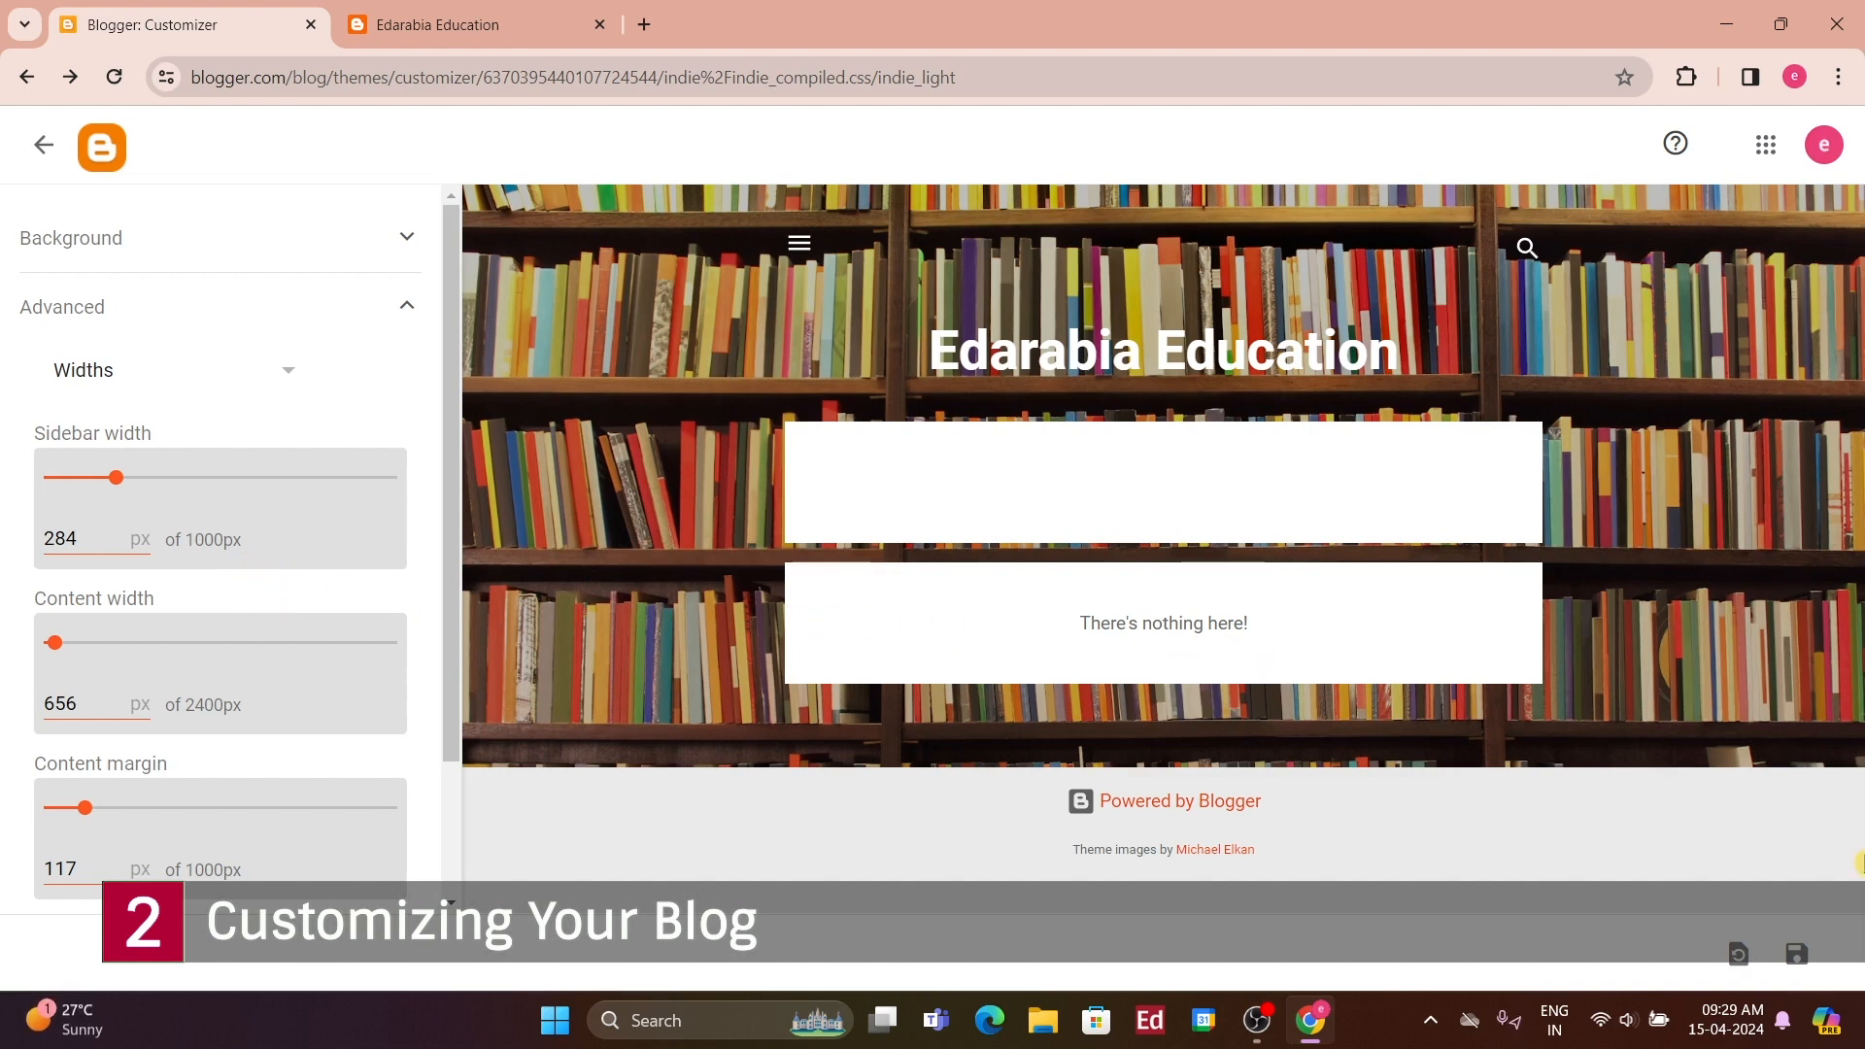
click(1797, 954)
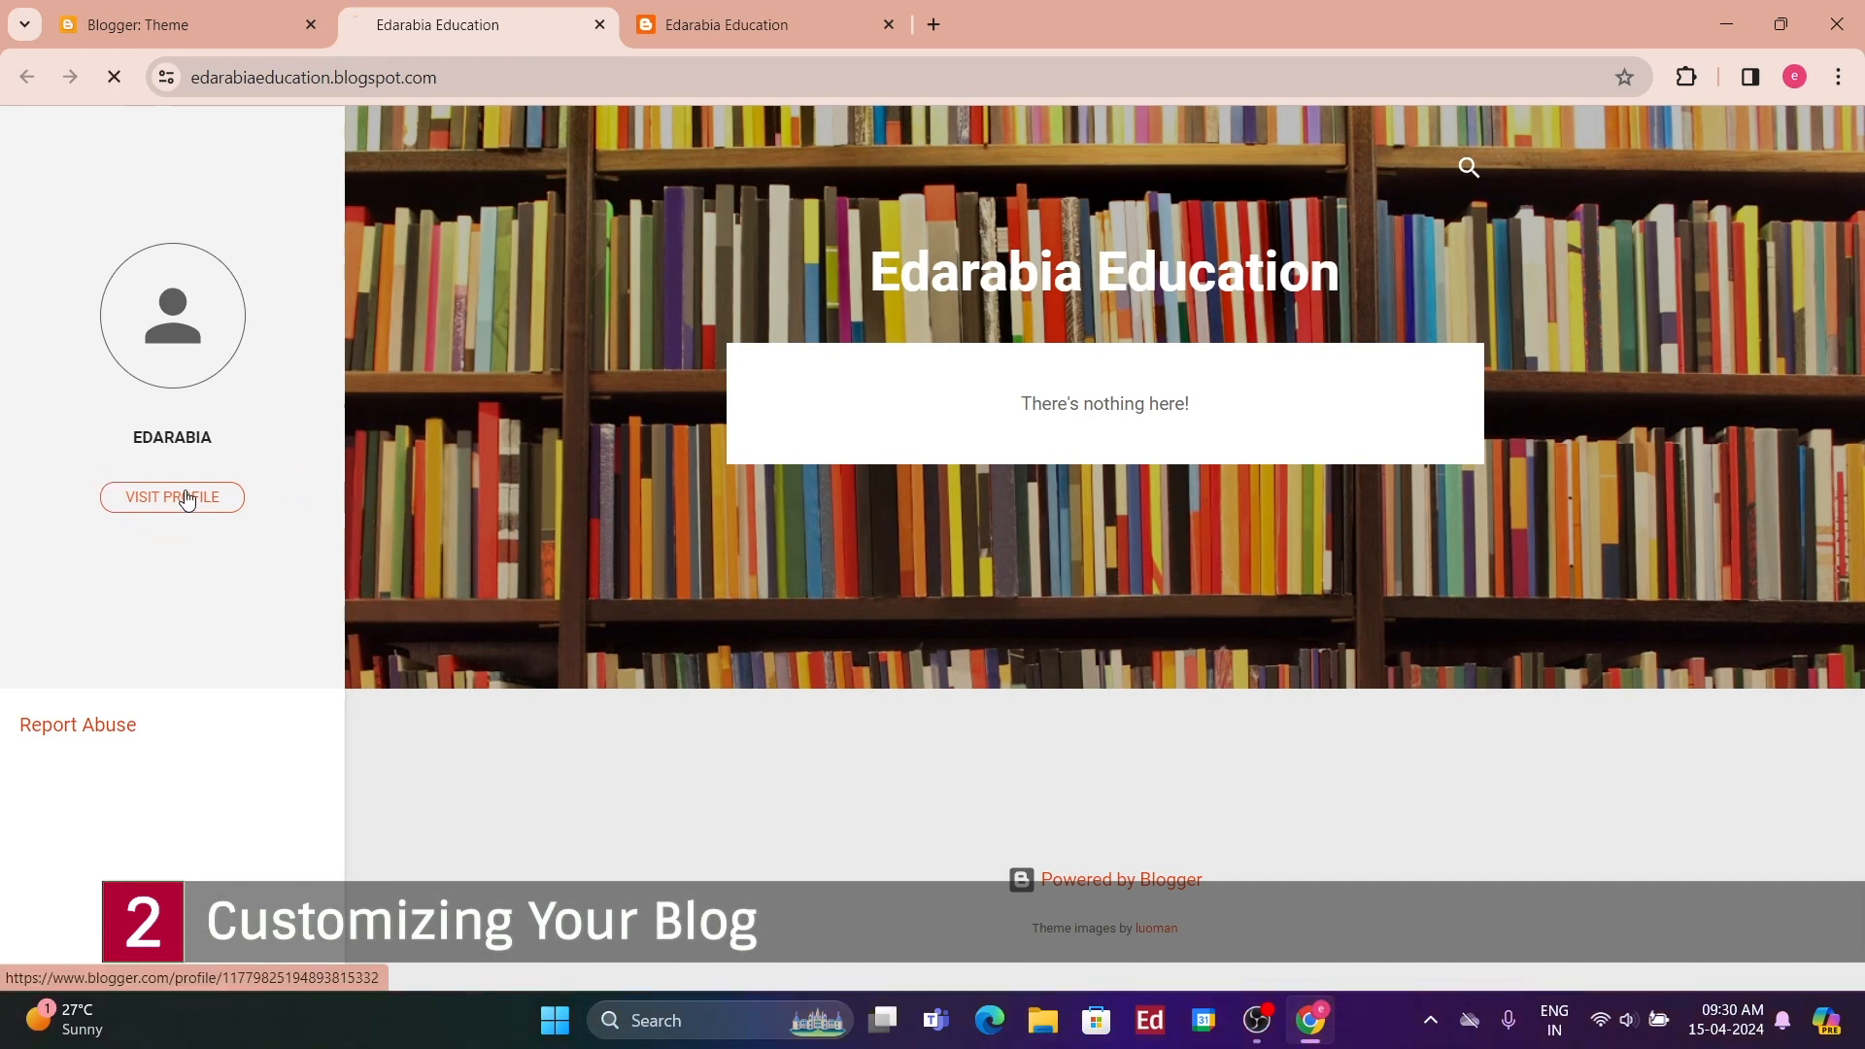
- Open the blog author's profile for editing and upload the red Edarabia logo from the computer as the profile photo
click(187, 499)
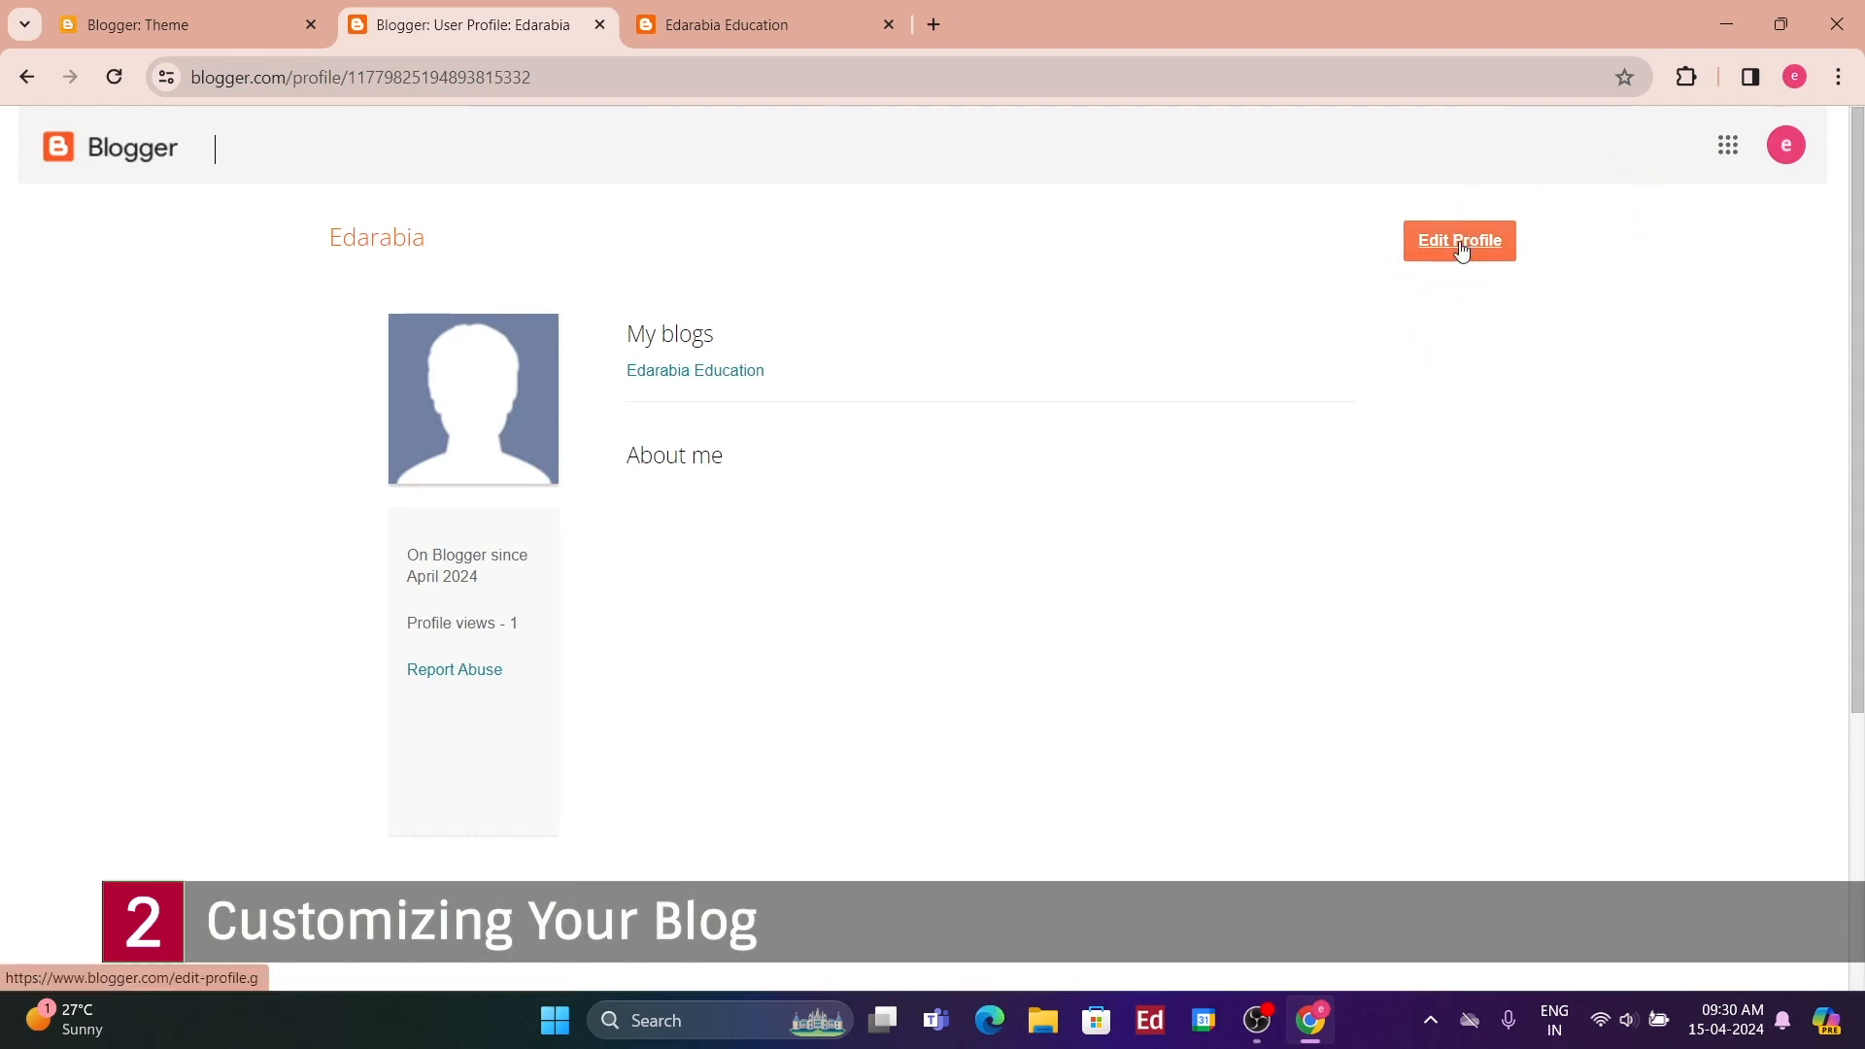
click(1461, 248)
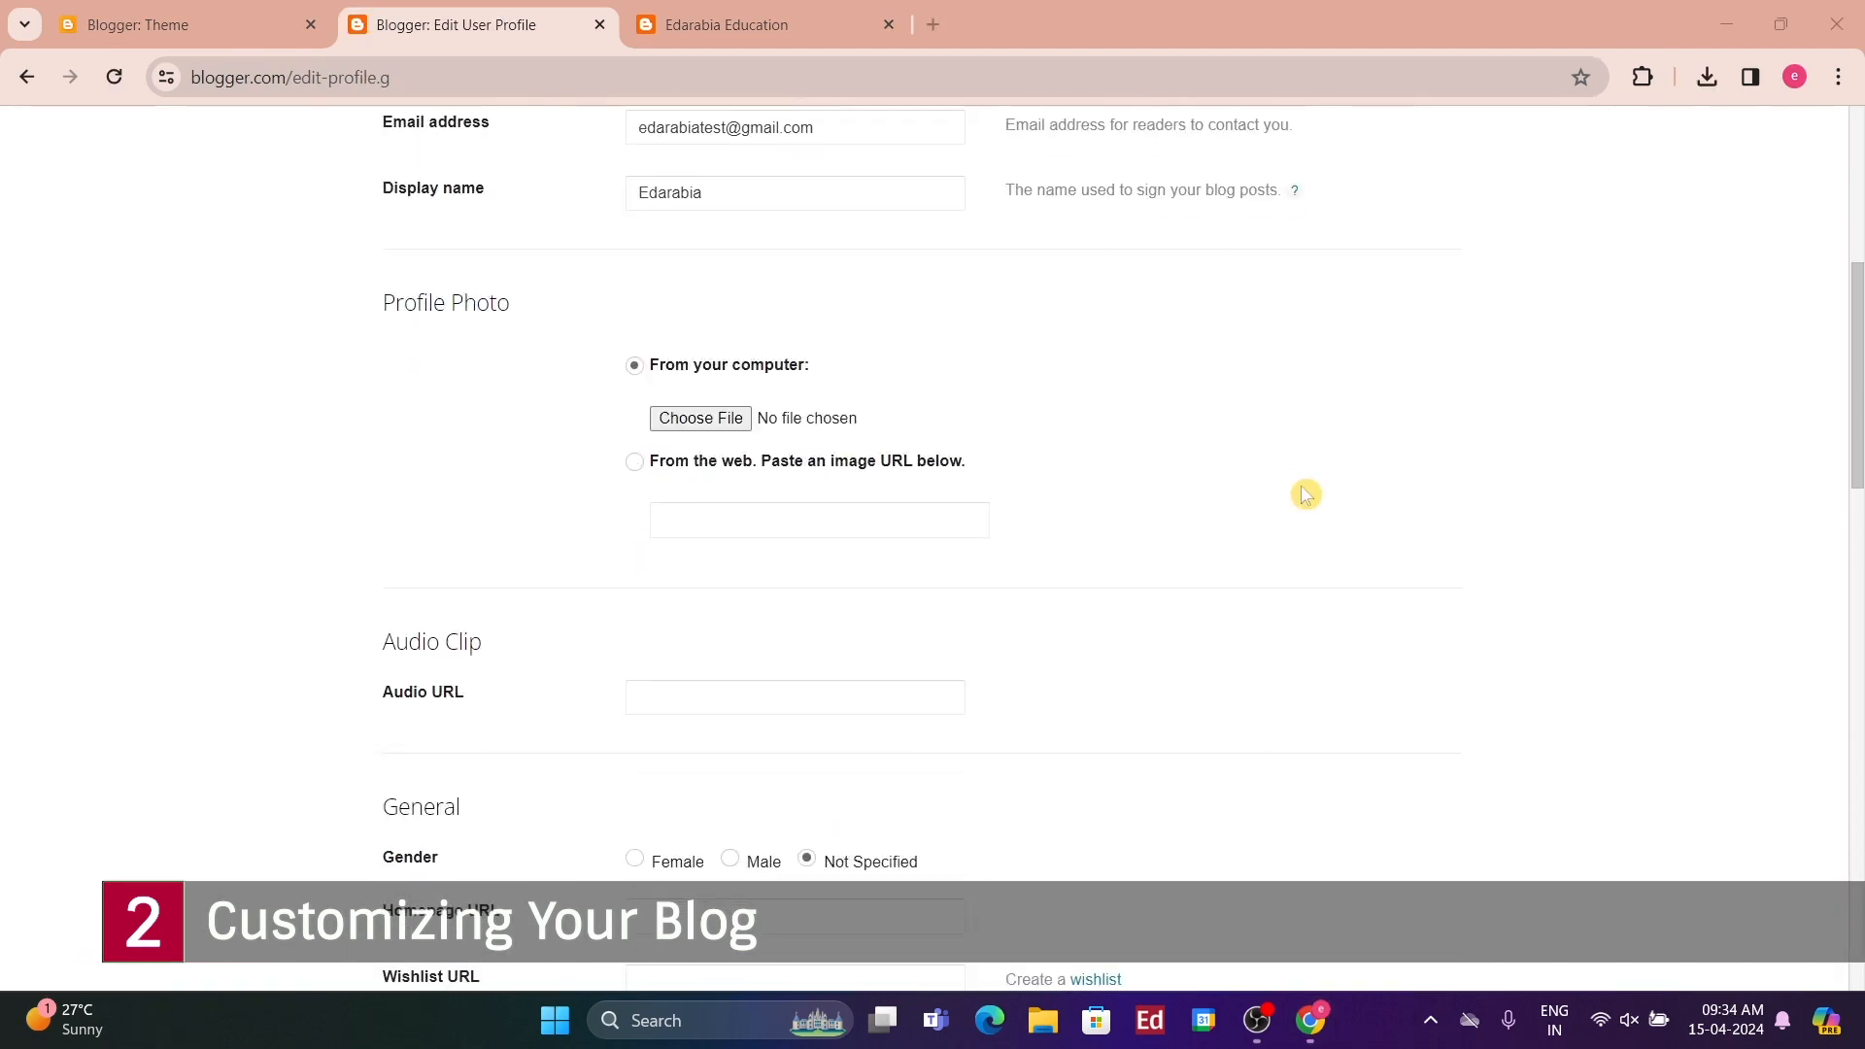
click(727, 420)
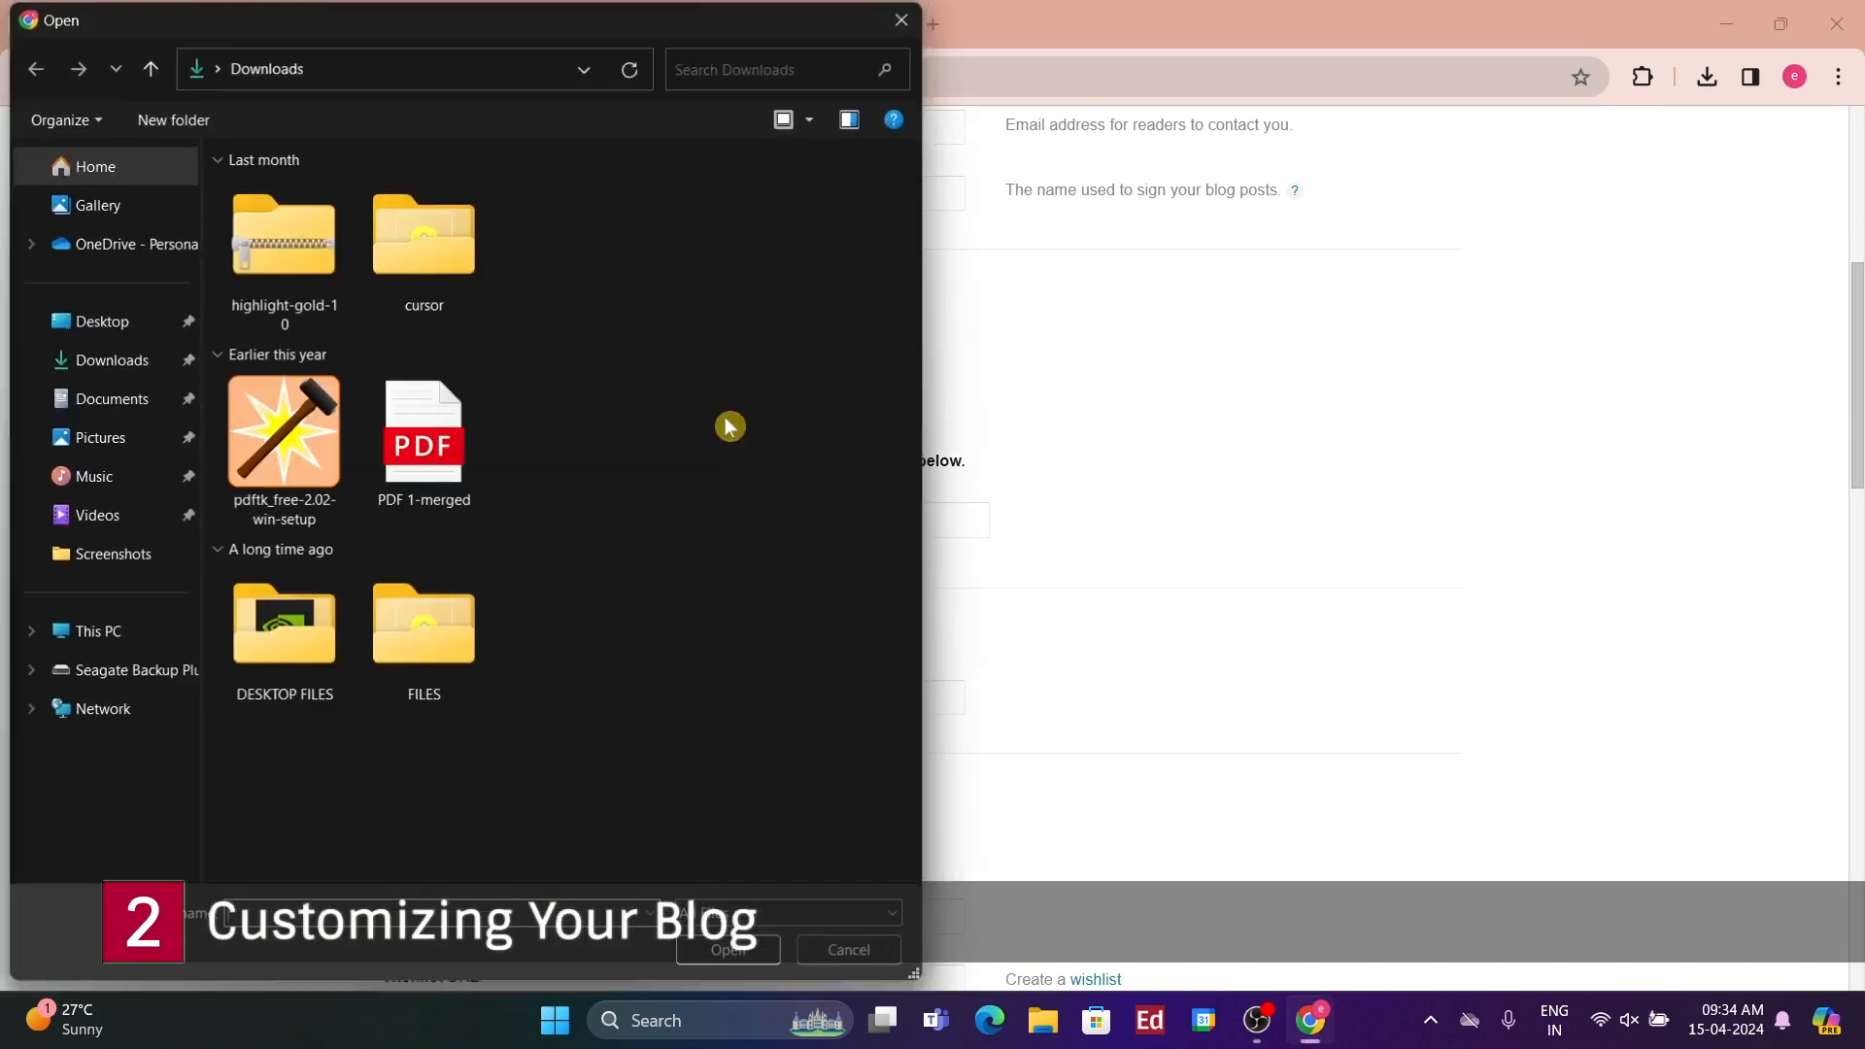
click(115, 325)
click(108, 437)
double_click(470, 291)
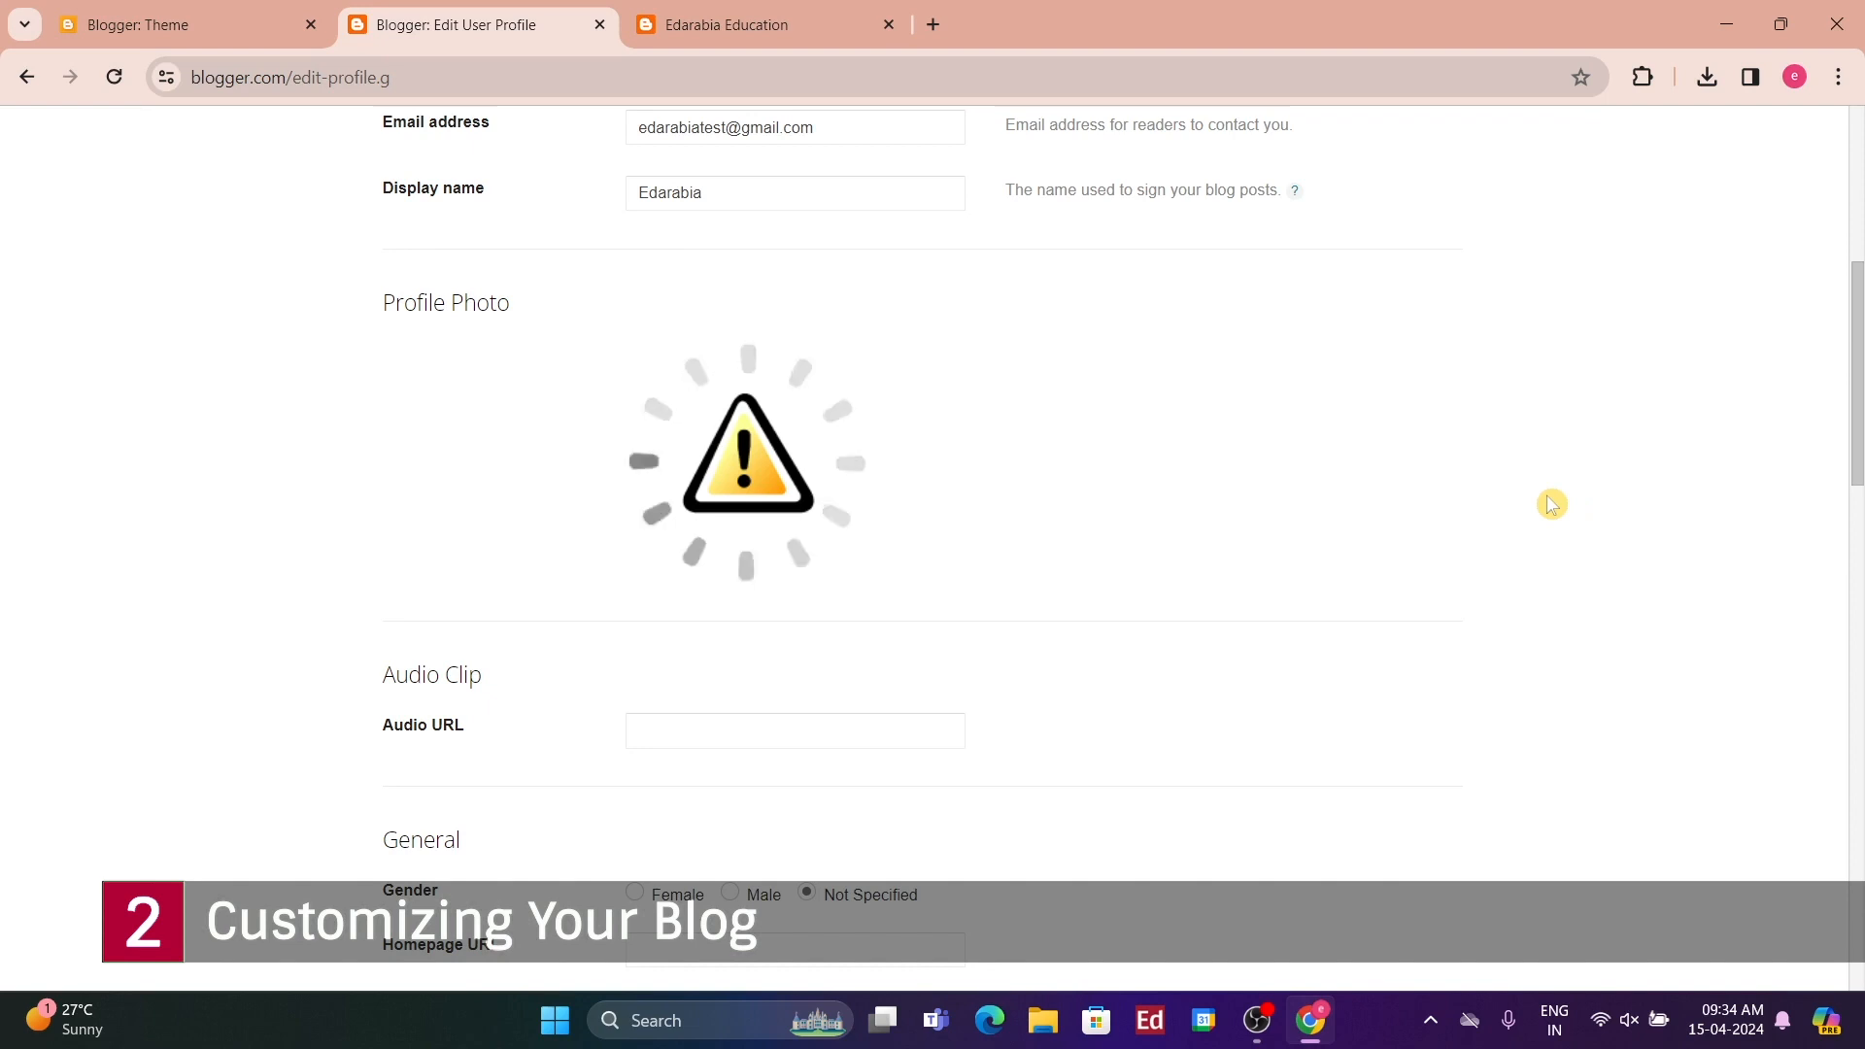
scroll(1122, 524, down, 1)
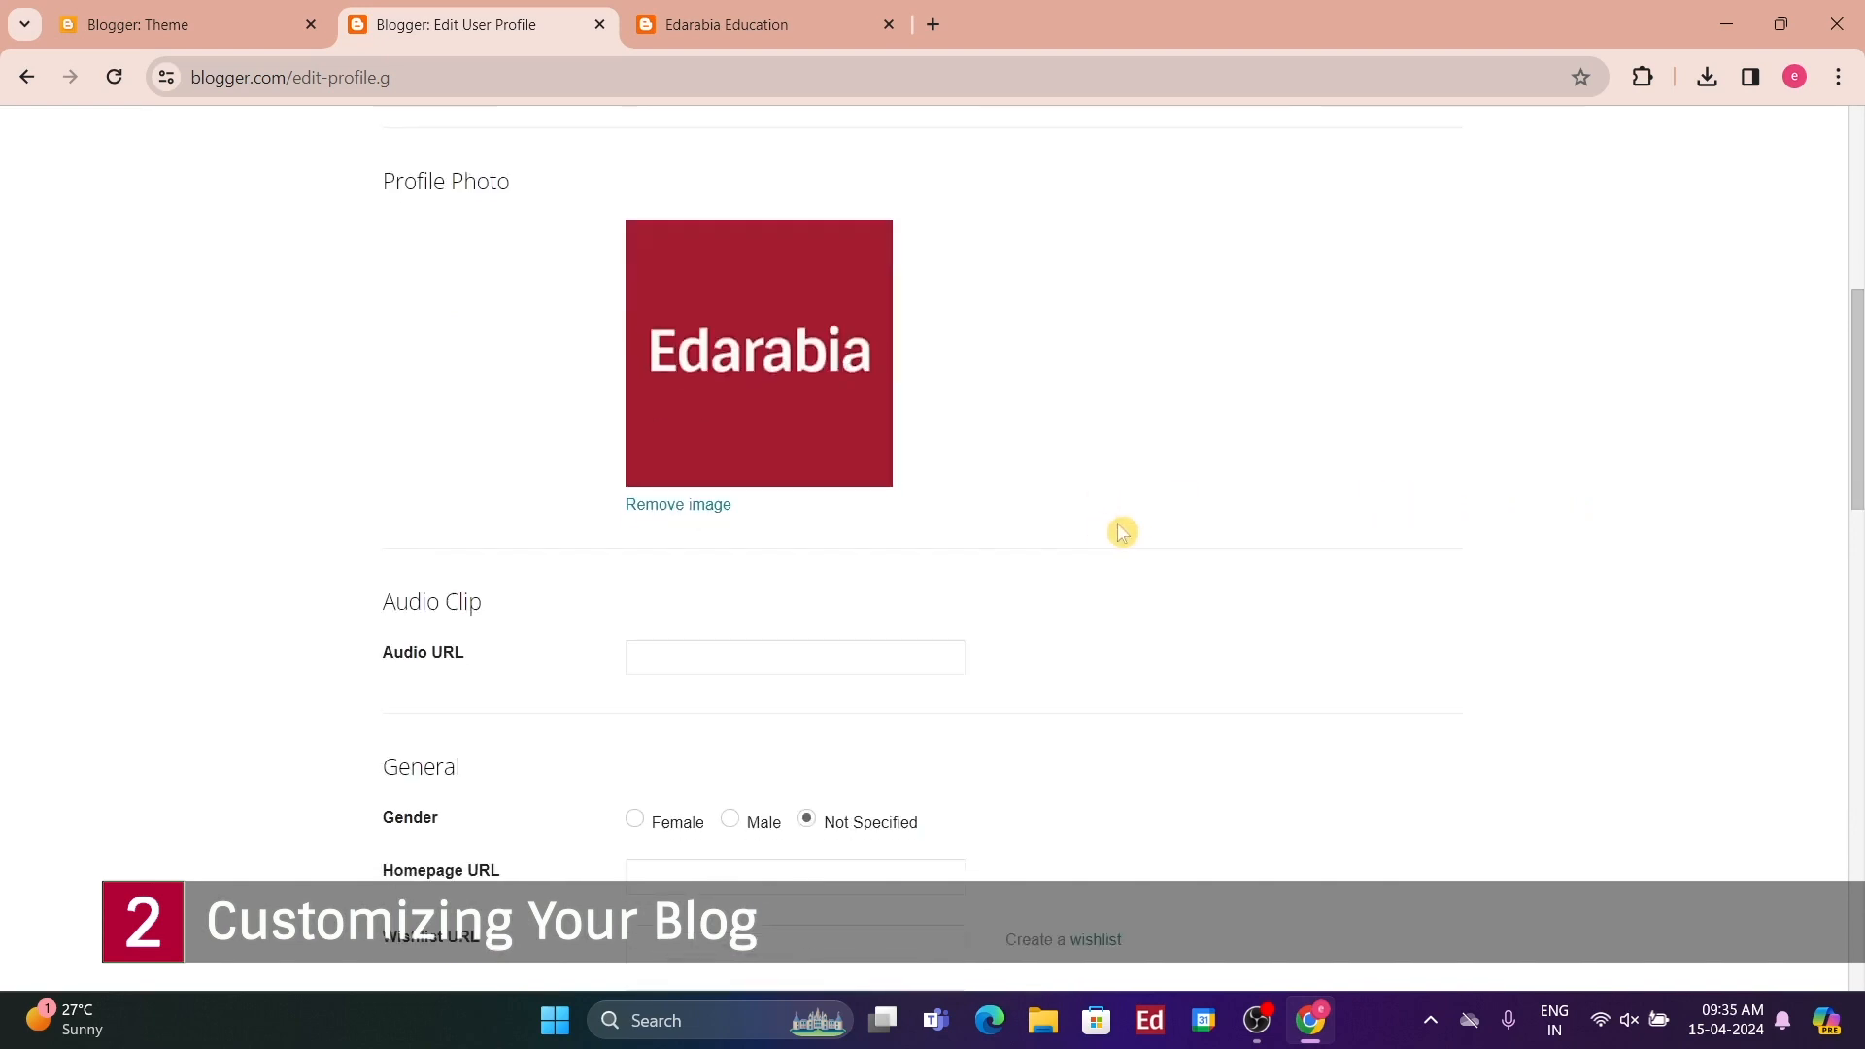
- Paste the copied description of the Edarabia education platform into the profile's Introduction
scroll(1117, 528, down, 2)
scroll(1112, 529, down, 1)
scroll(304, 529, down, 8)
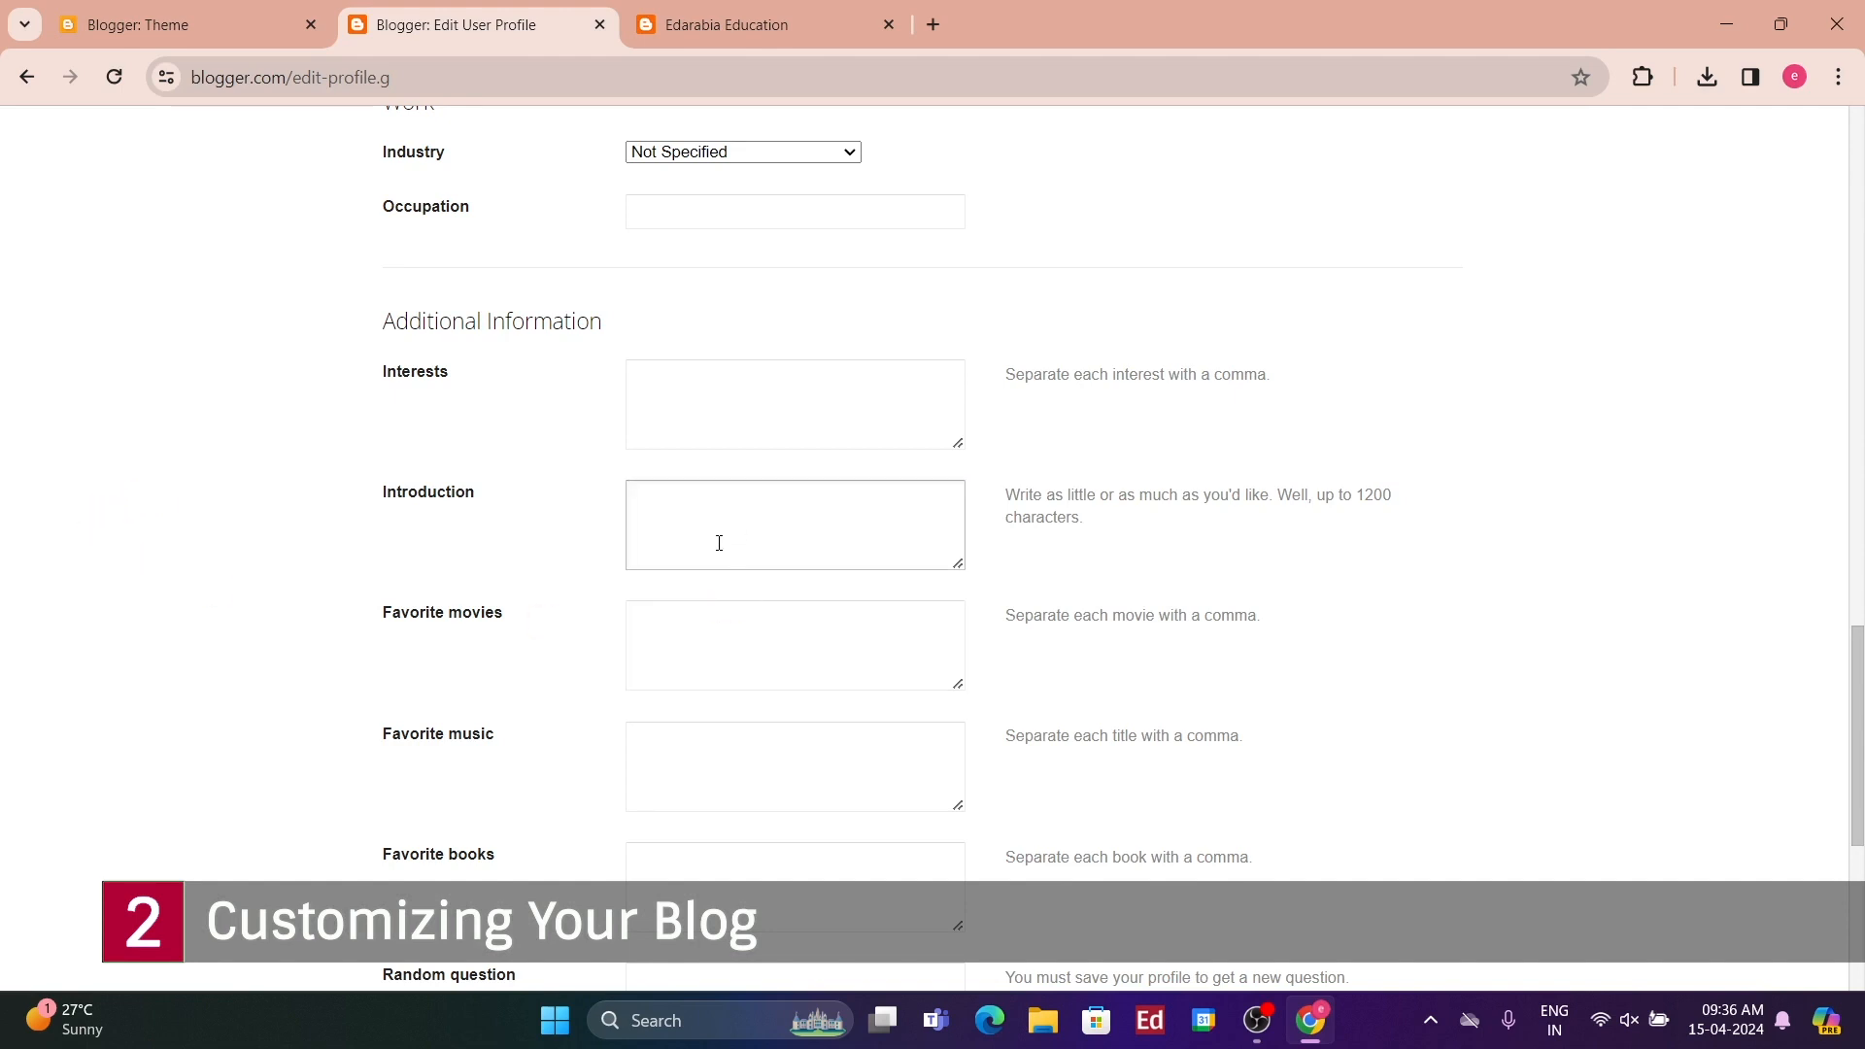
click(725, 509)
right_click(701, 499)
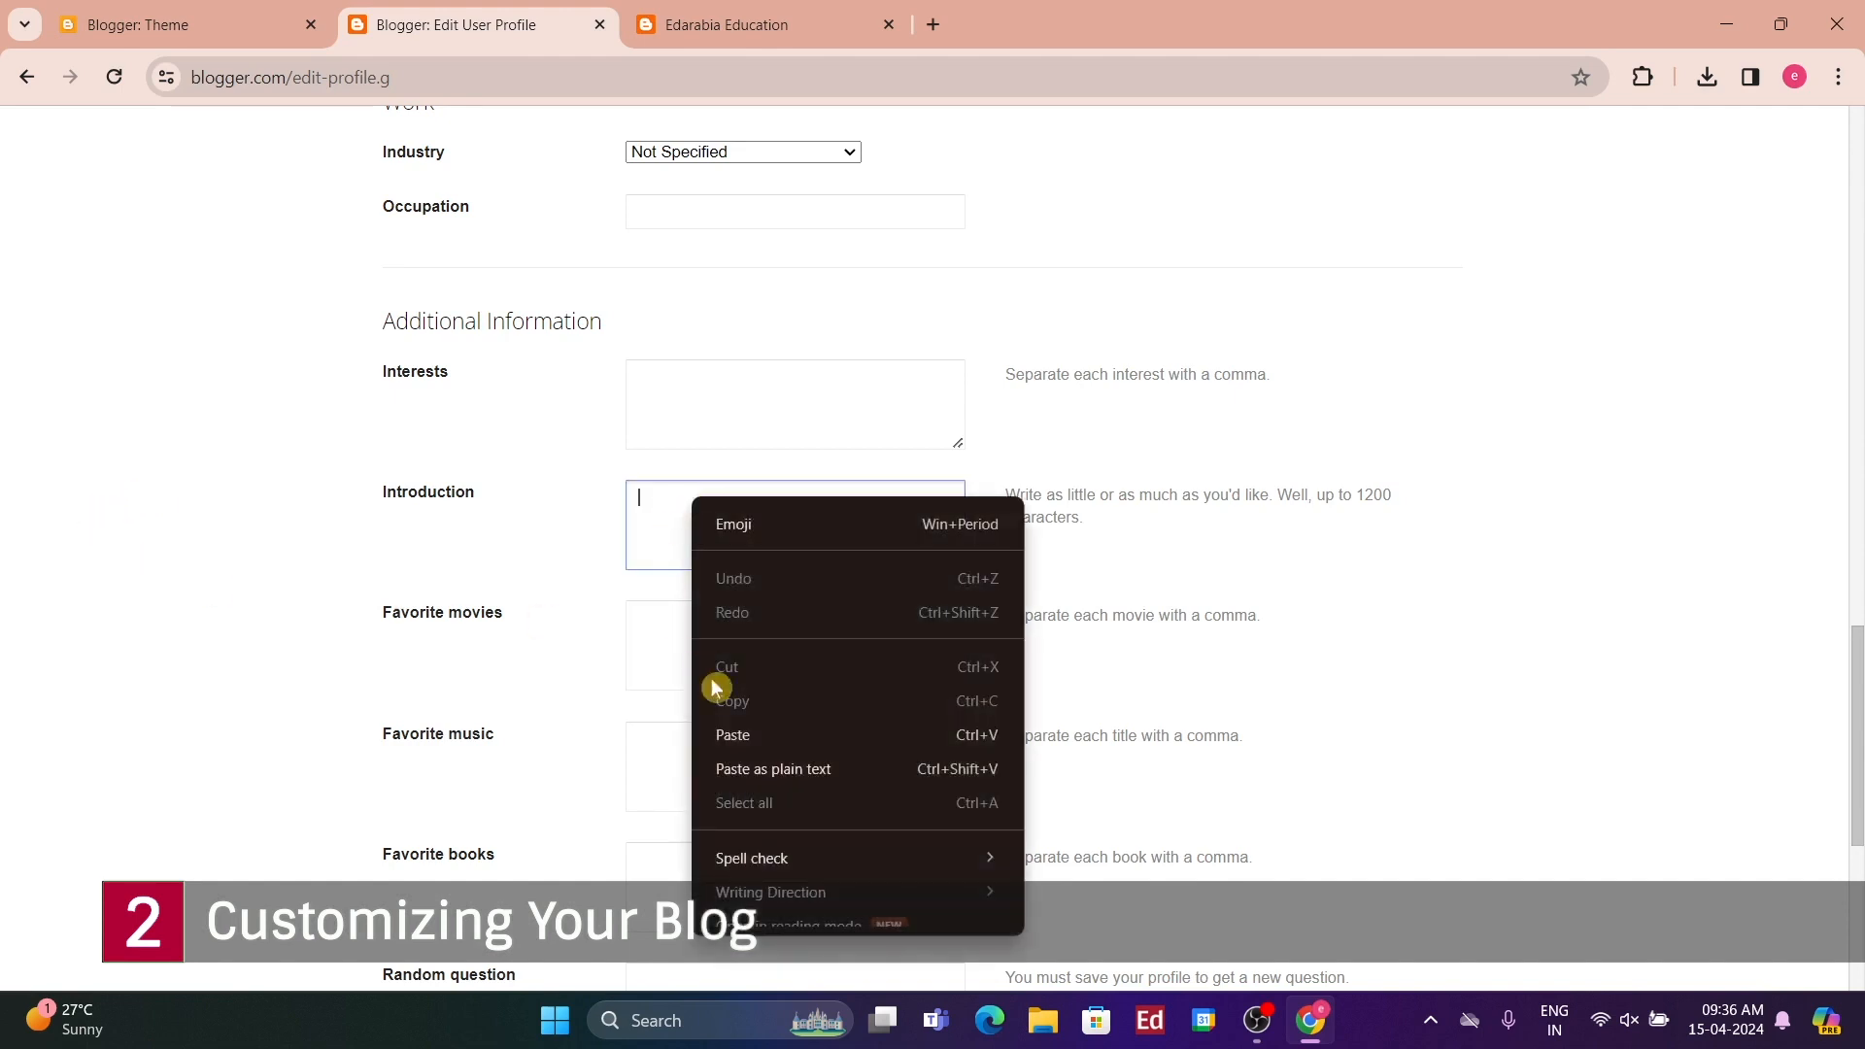
click(750, 740)
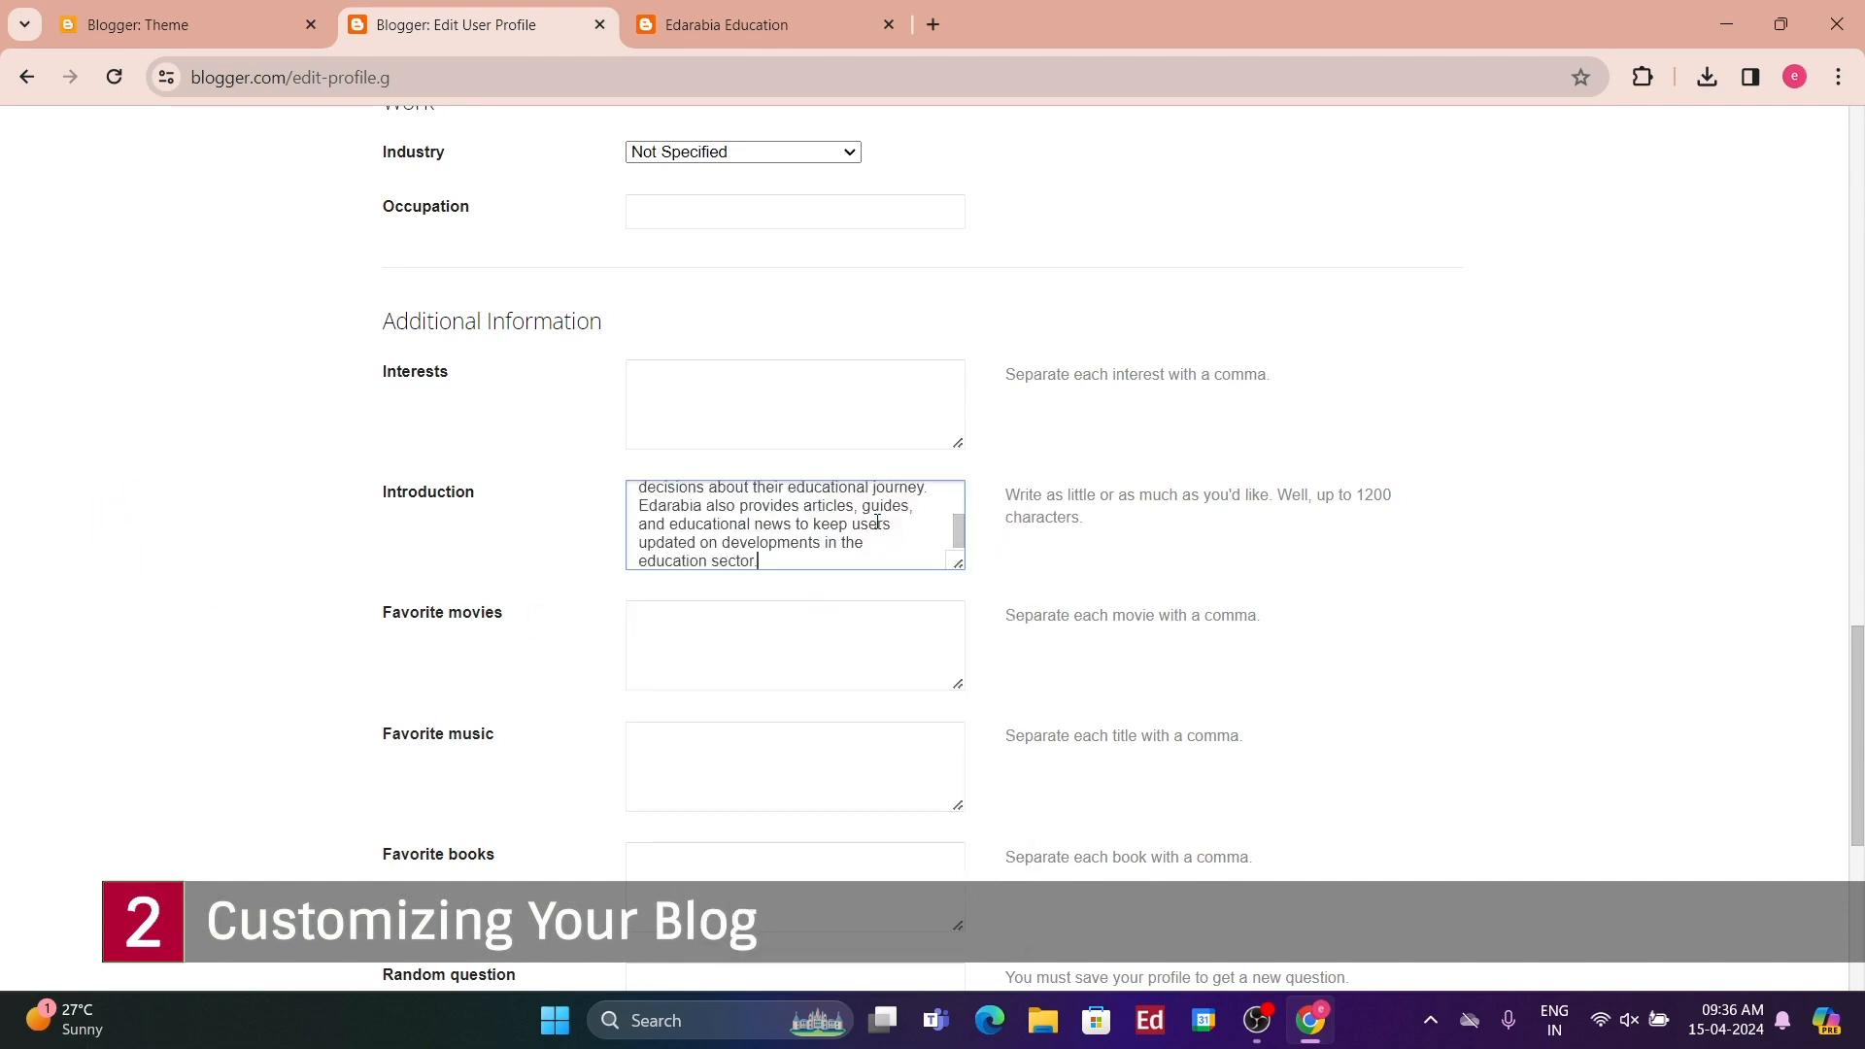
- Save the edited author profile
scroll(877, 523, up, 3)
scroll(865, 524, down, 3)
scroll(936, 526, down, 2)
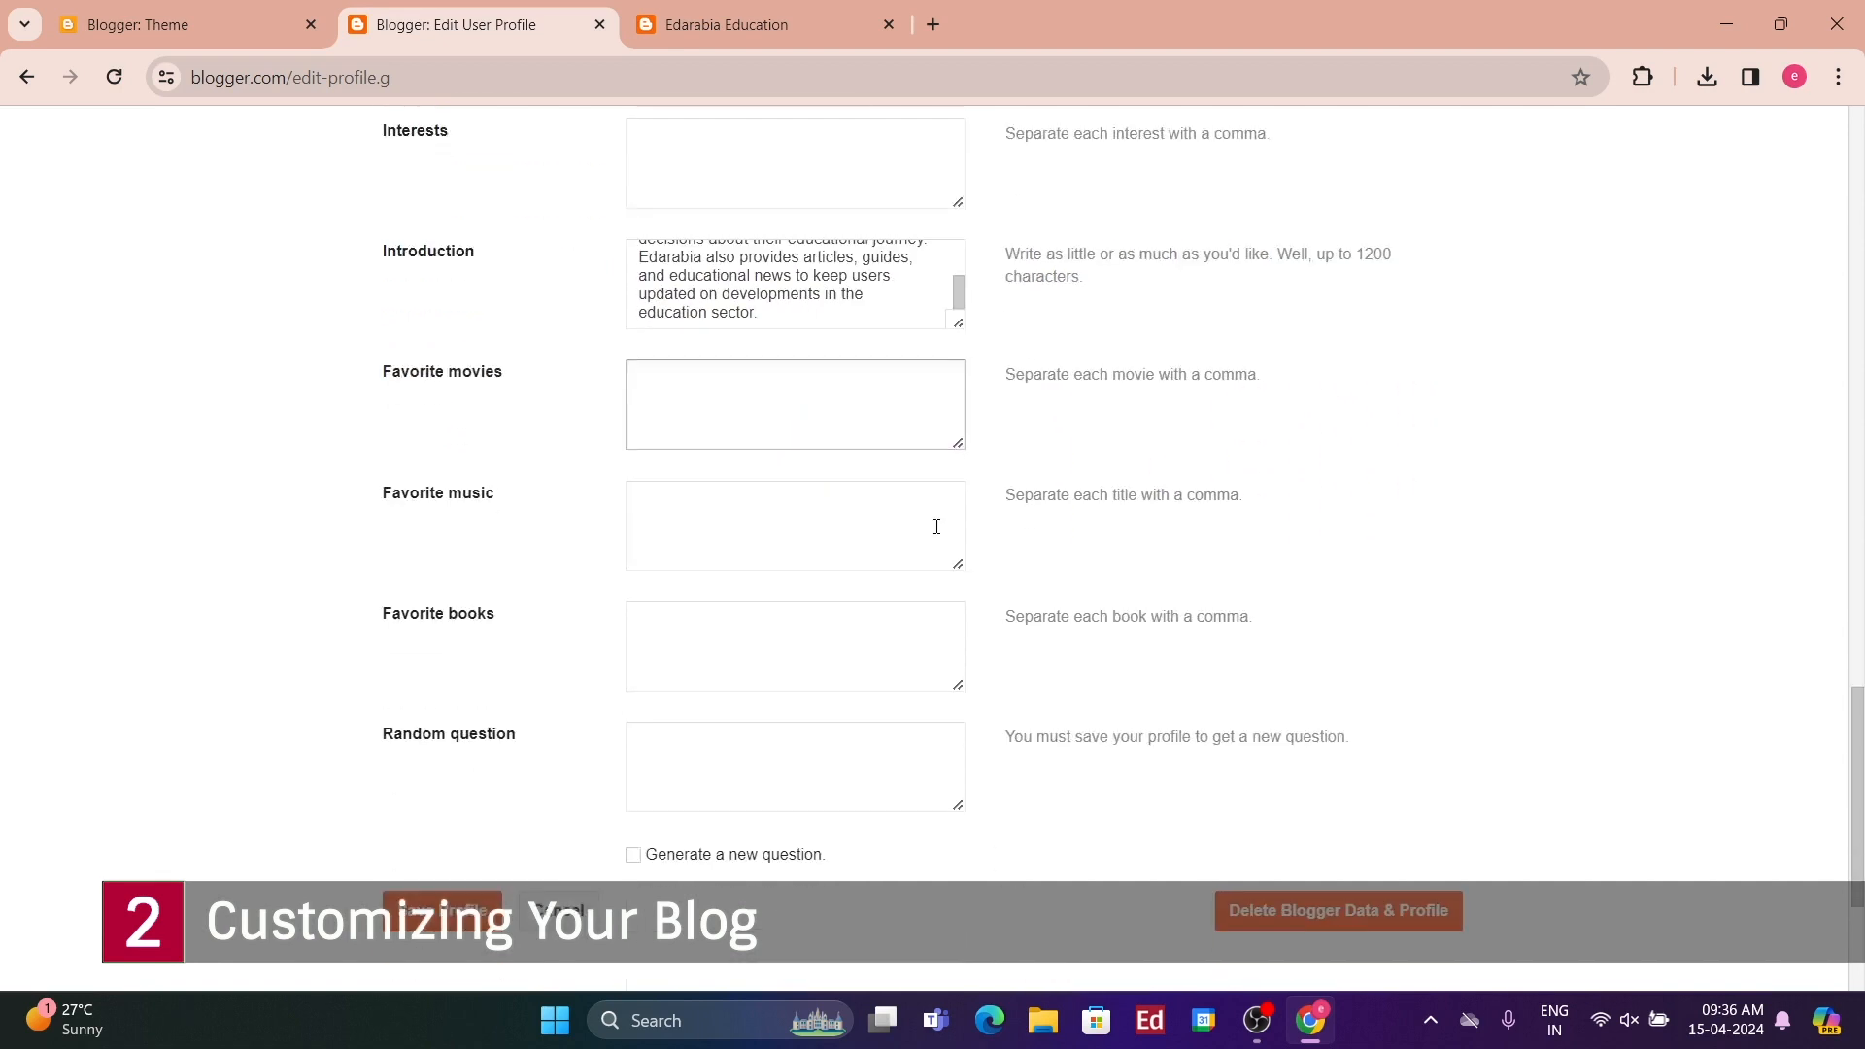
scroll(1104, 491, down, 3)
click(445, 579)
scroll(433, 563, up, 6)
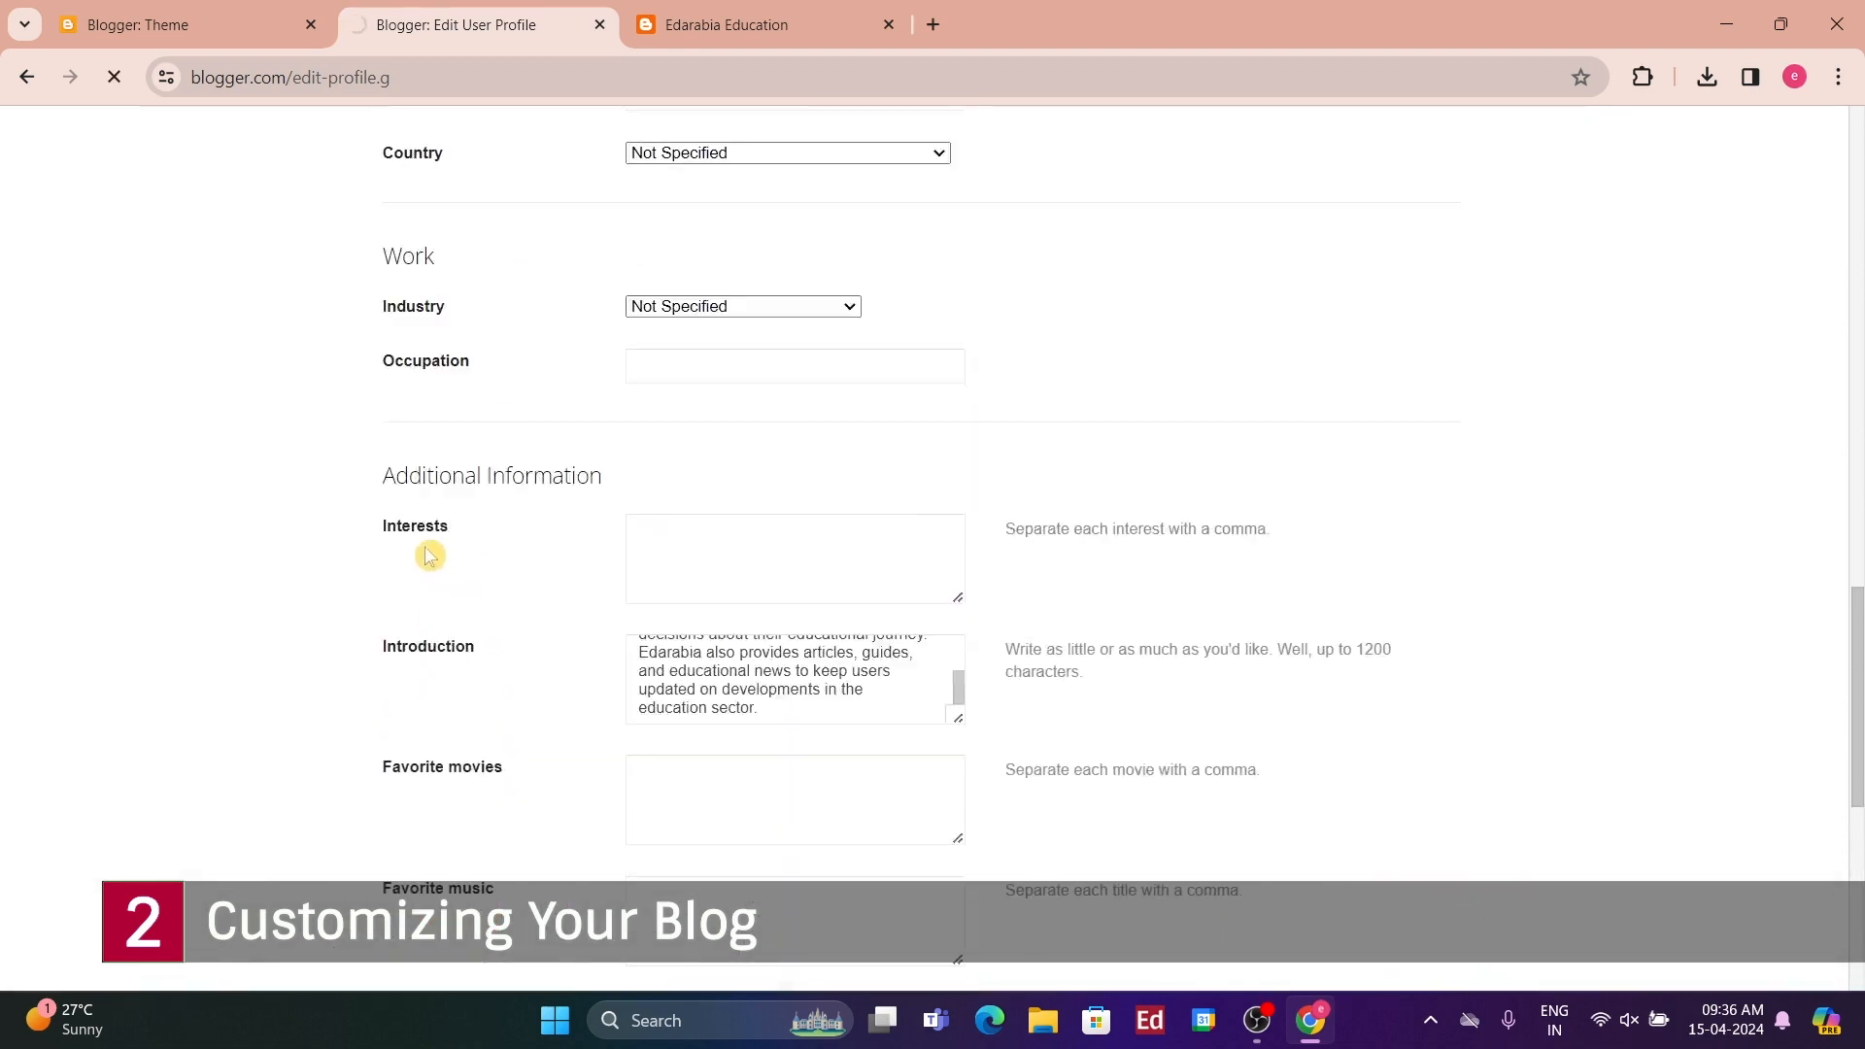
scroll(427, 555, up, 7)
scroll(421, 552, down, 3)
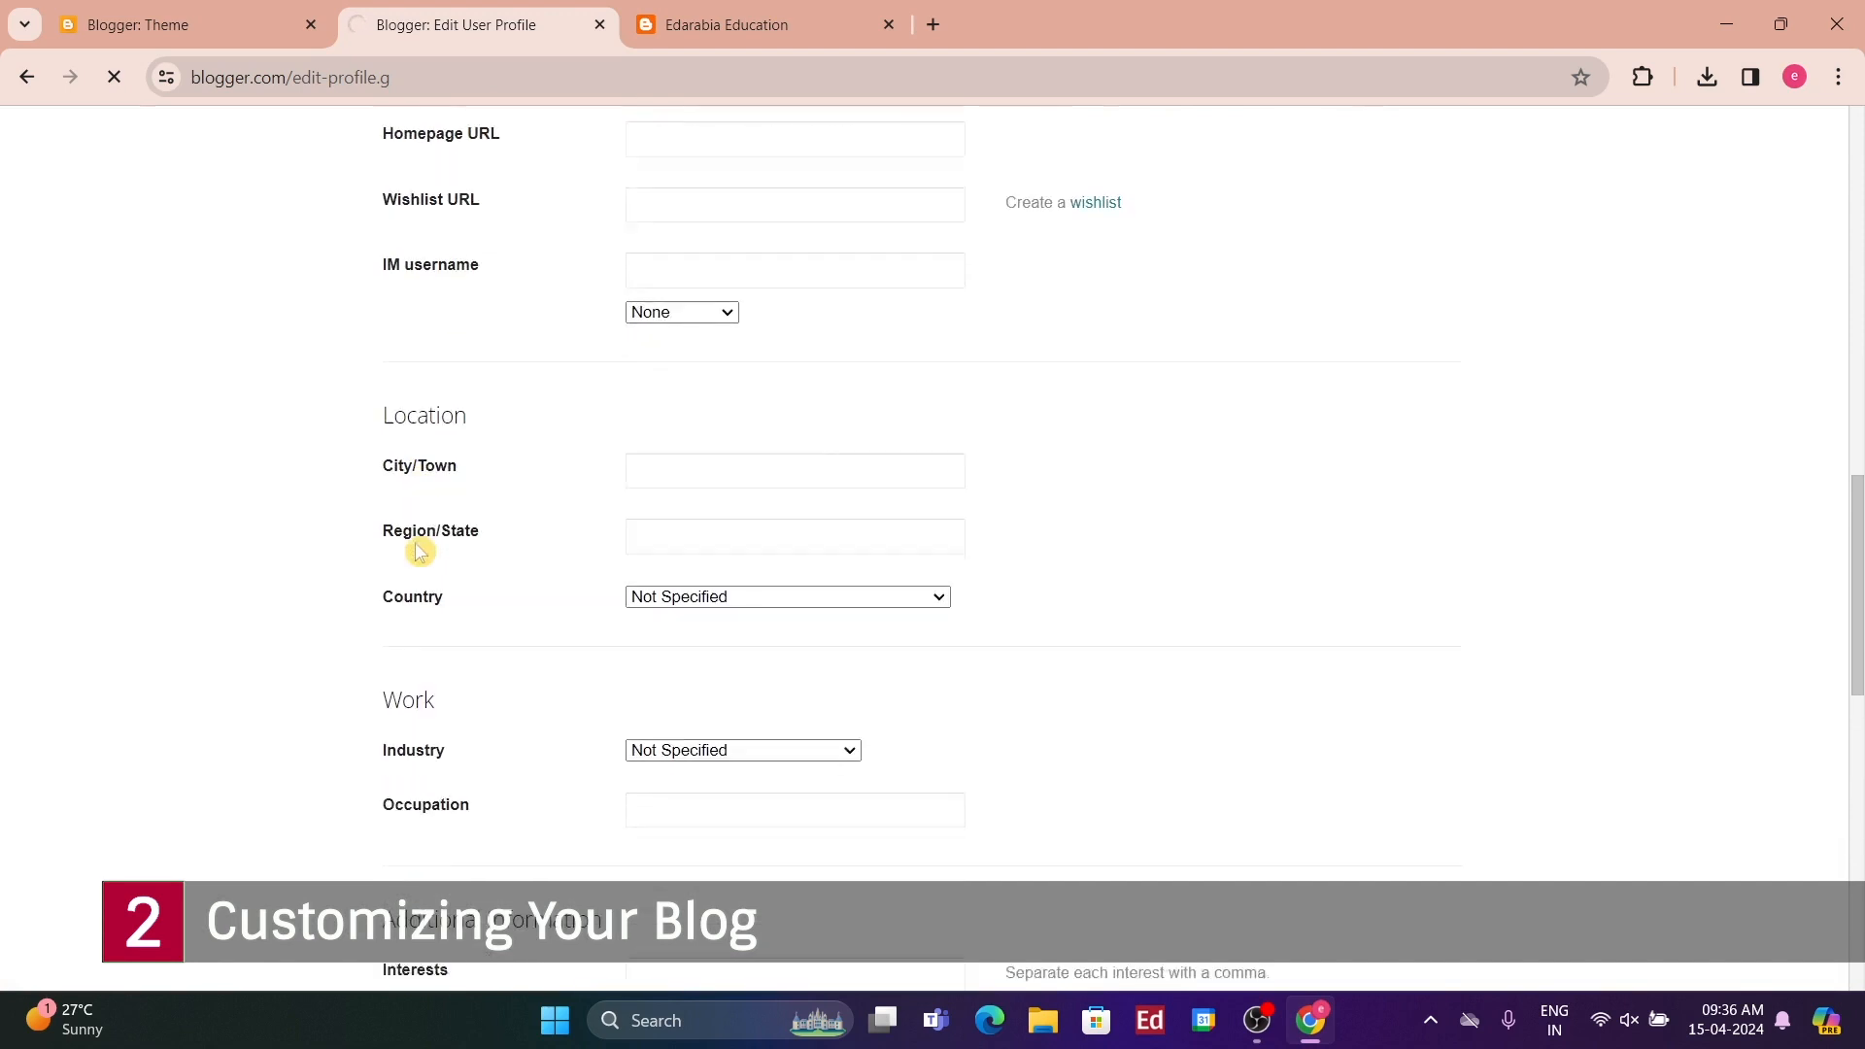
scroll(421, 552, down, 2)
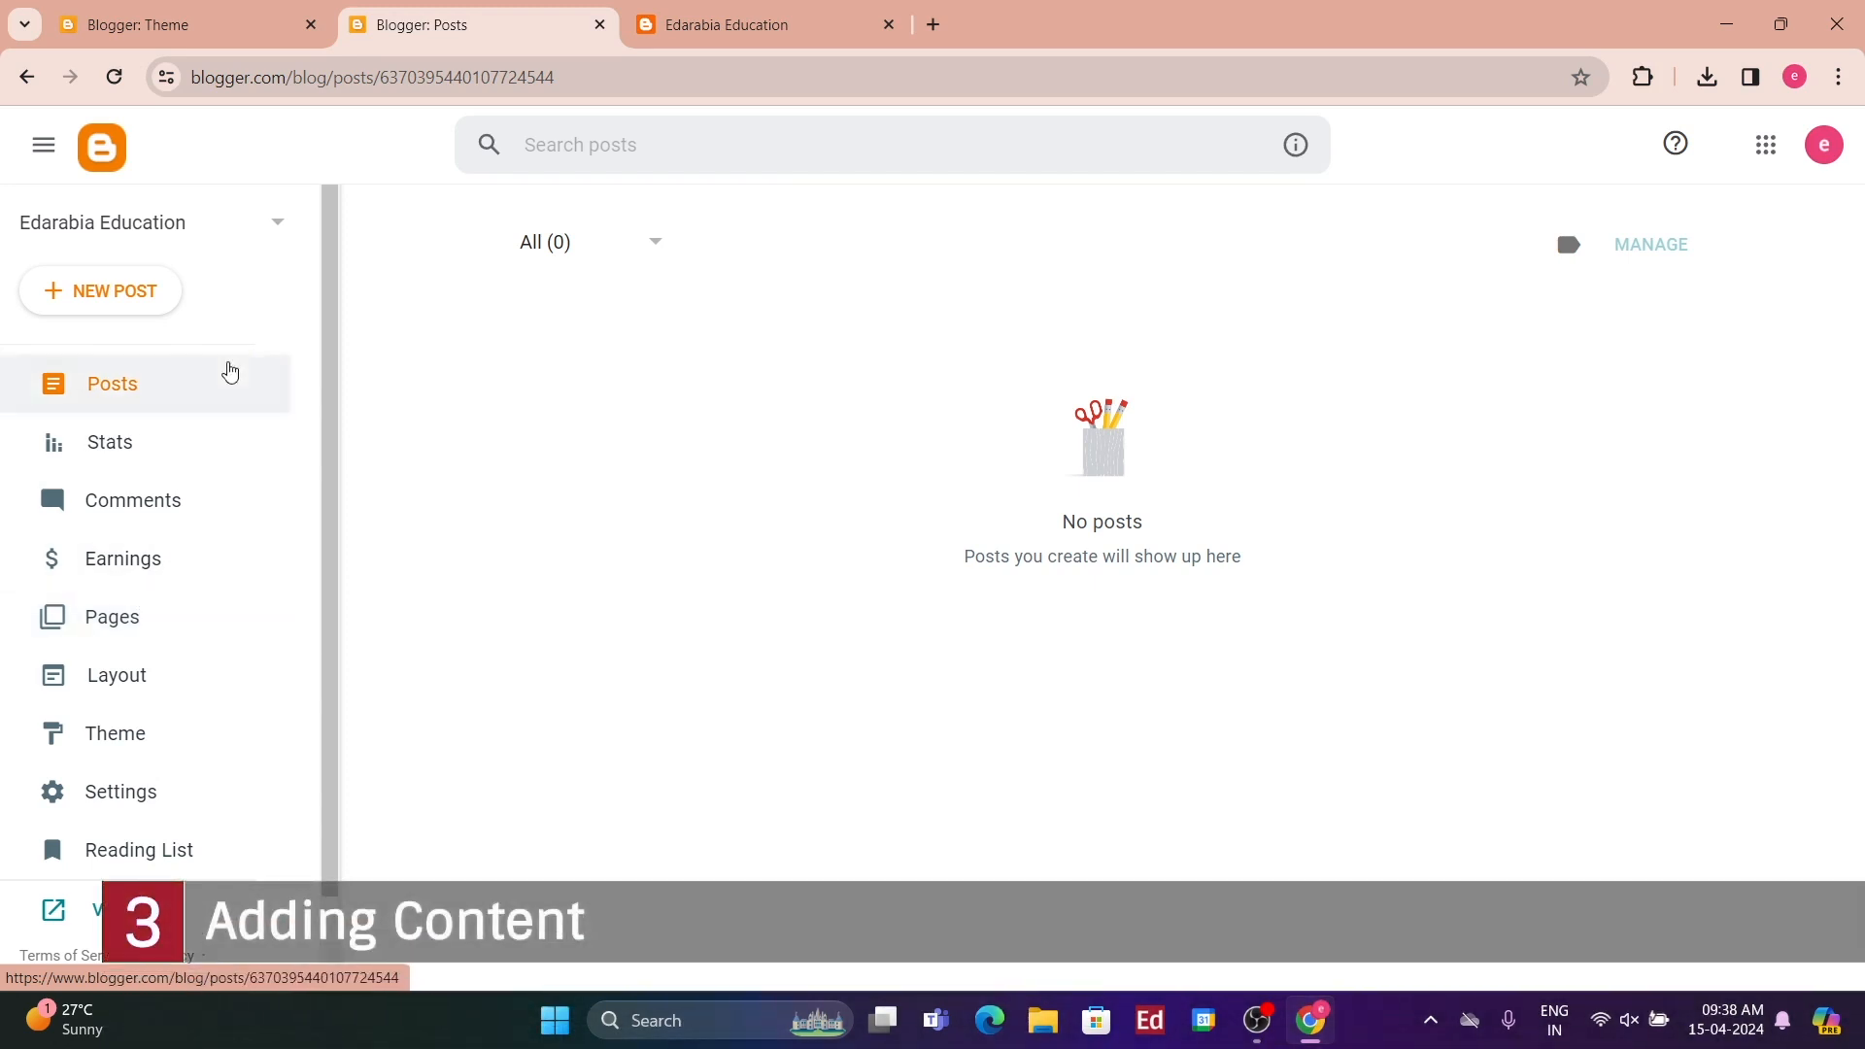
- Create a new blog post titled "Hello Everyone!" with the body text "Hello, this is our first blog post"
click(183, 405)
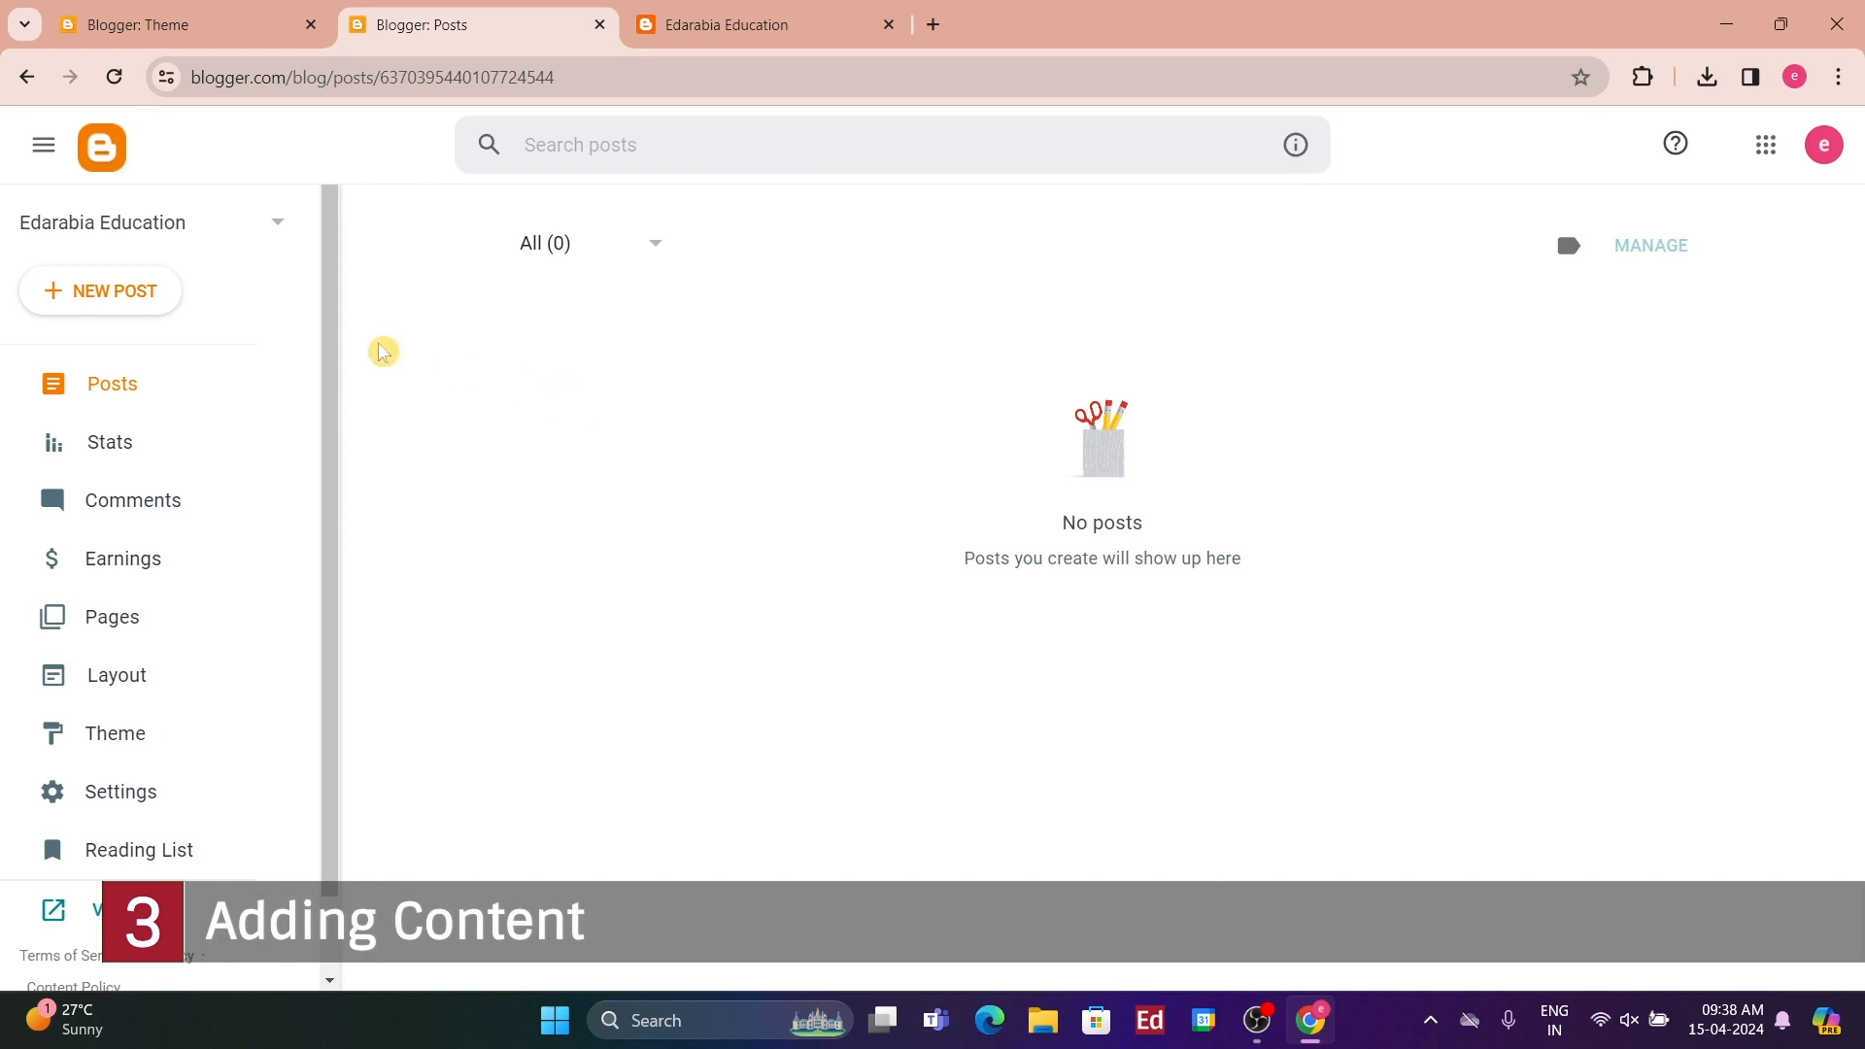
click(111, 293)
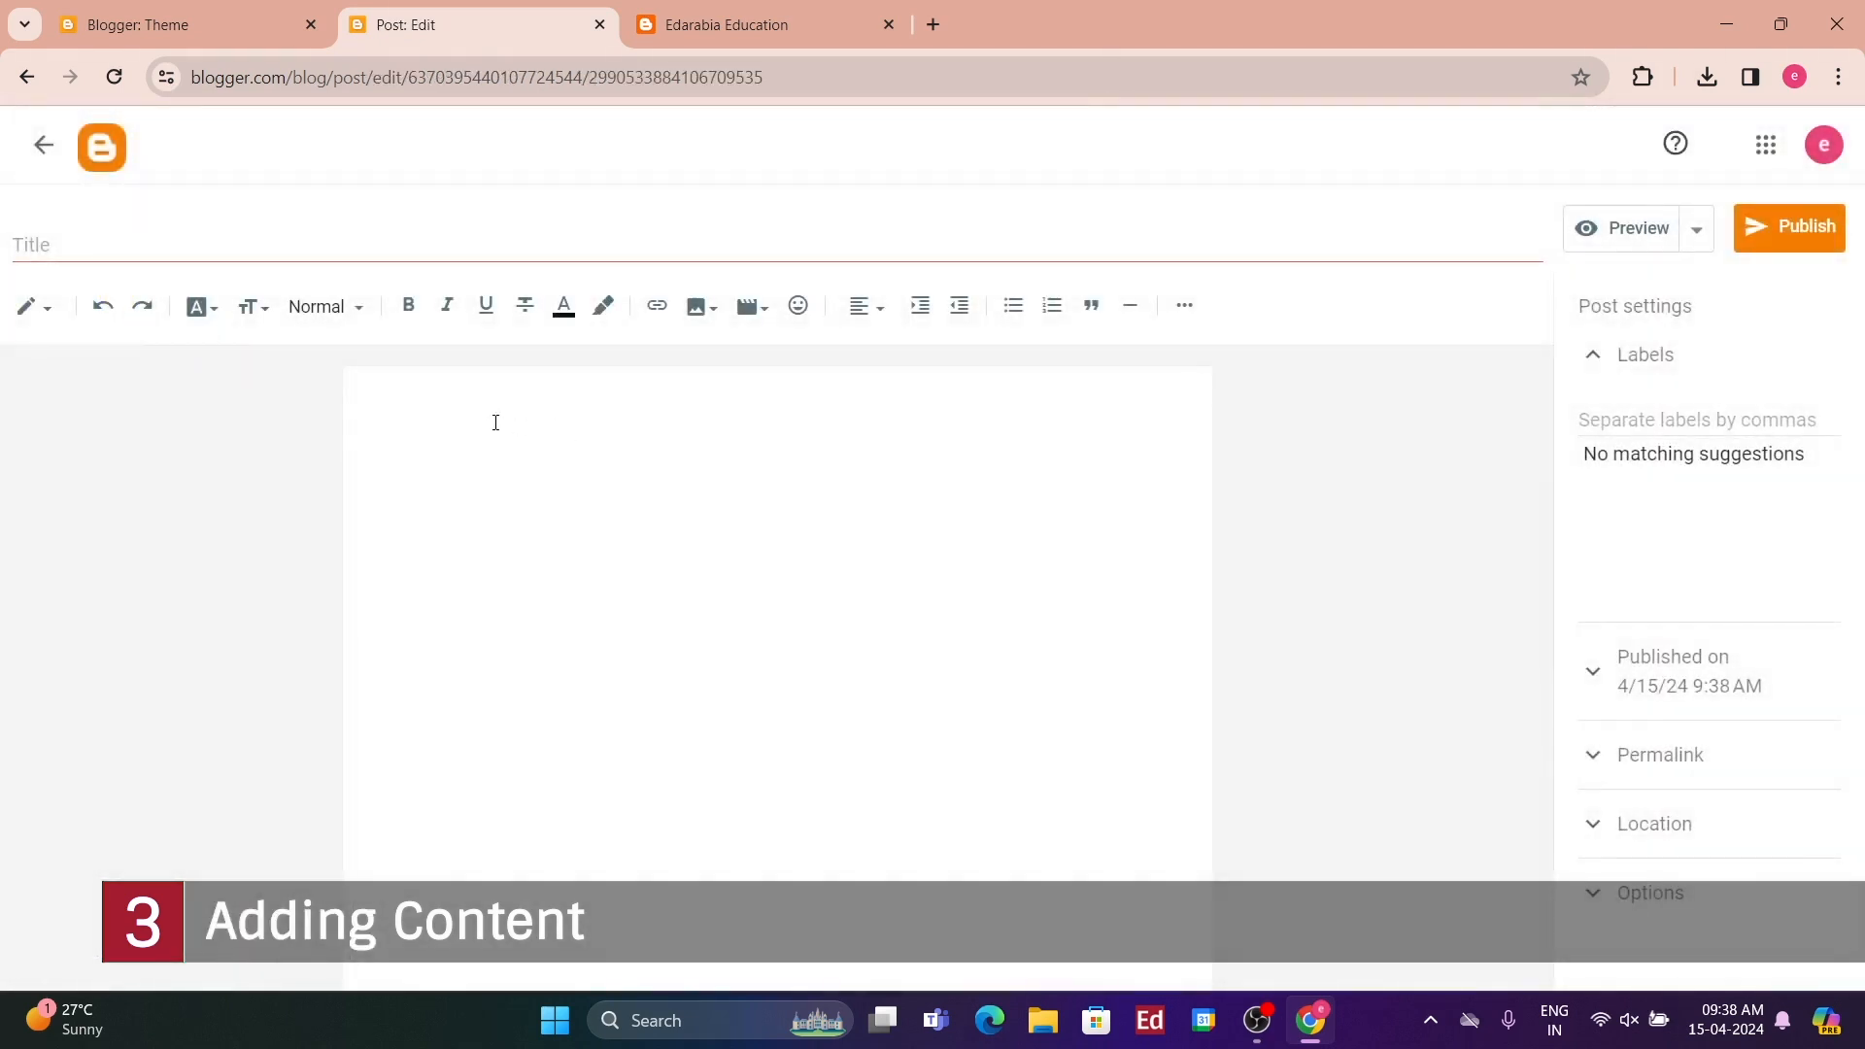
click(420, 438)
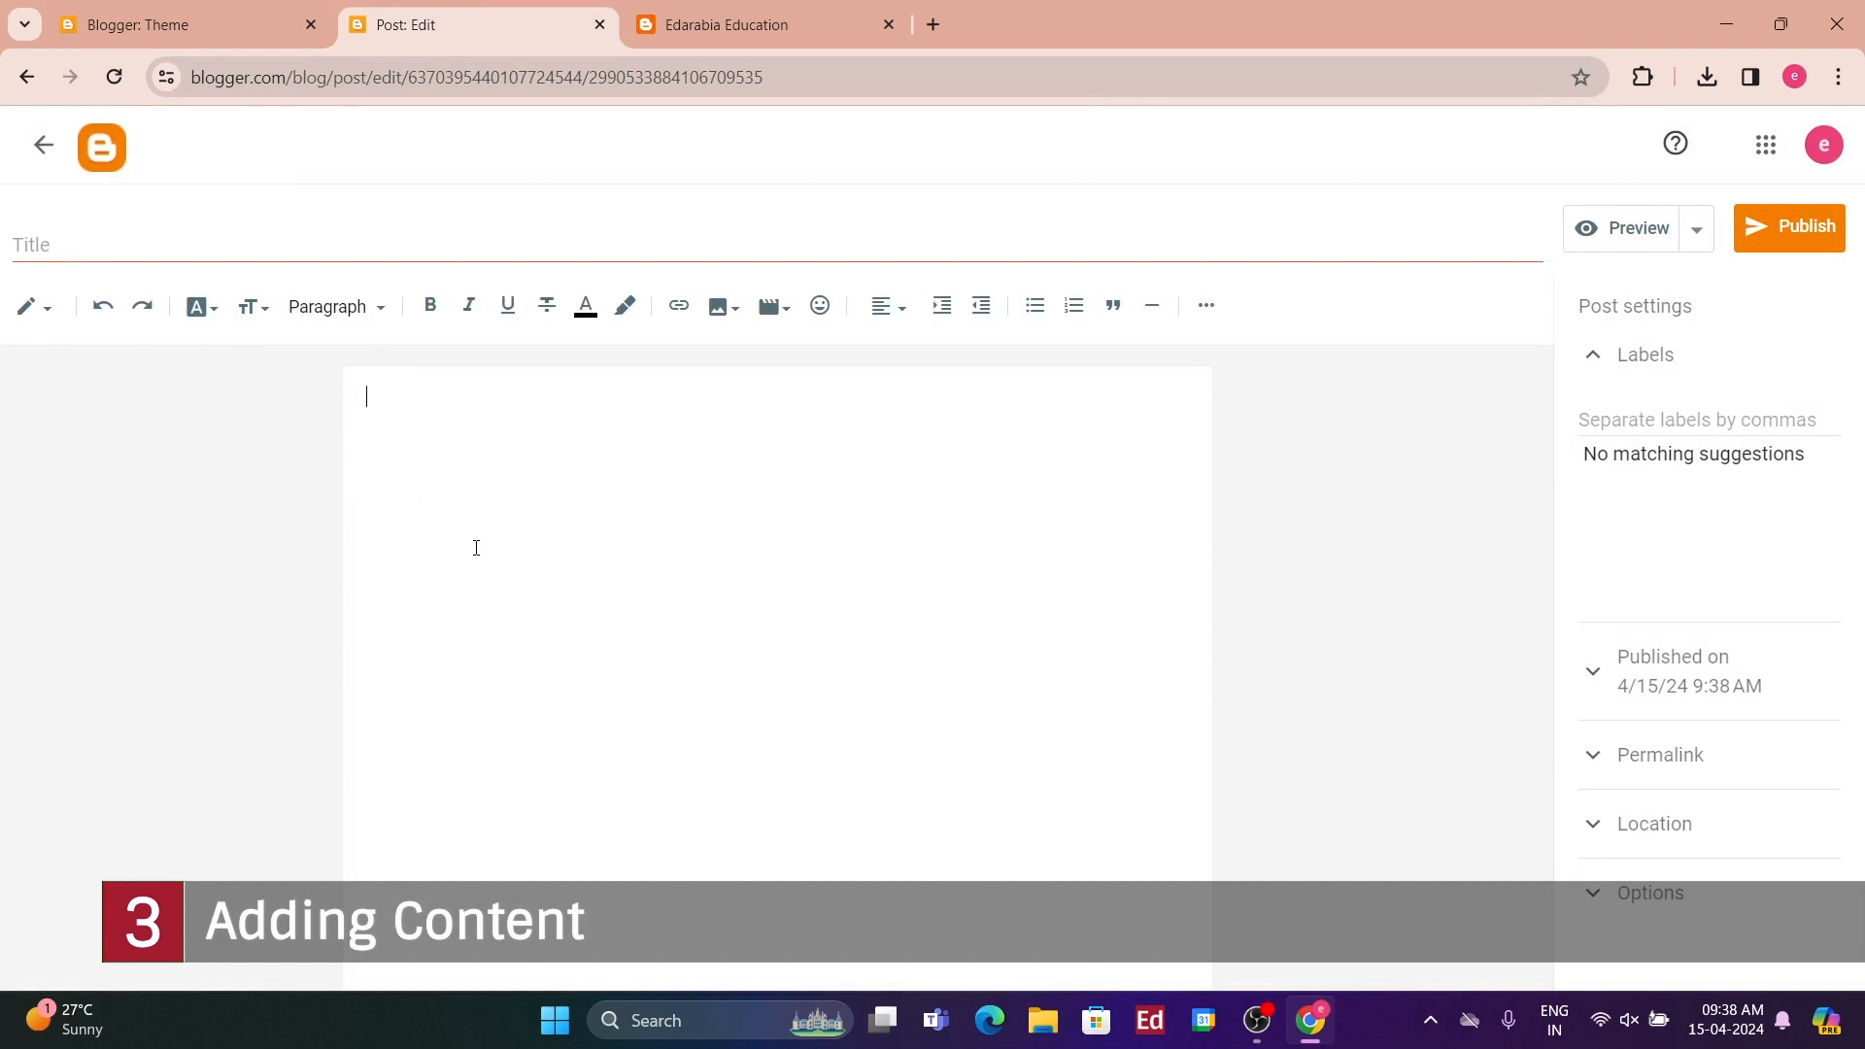
click(136, 238)
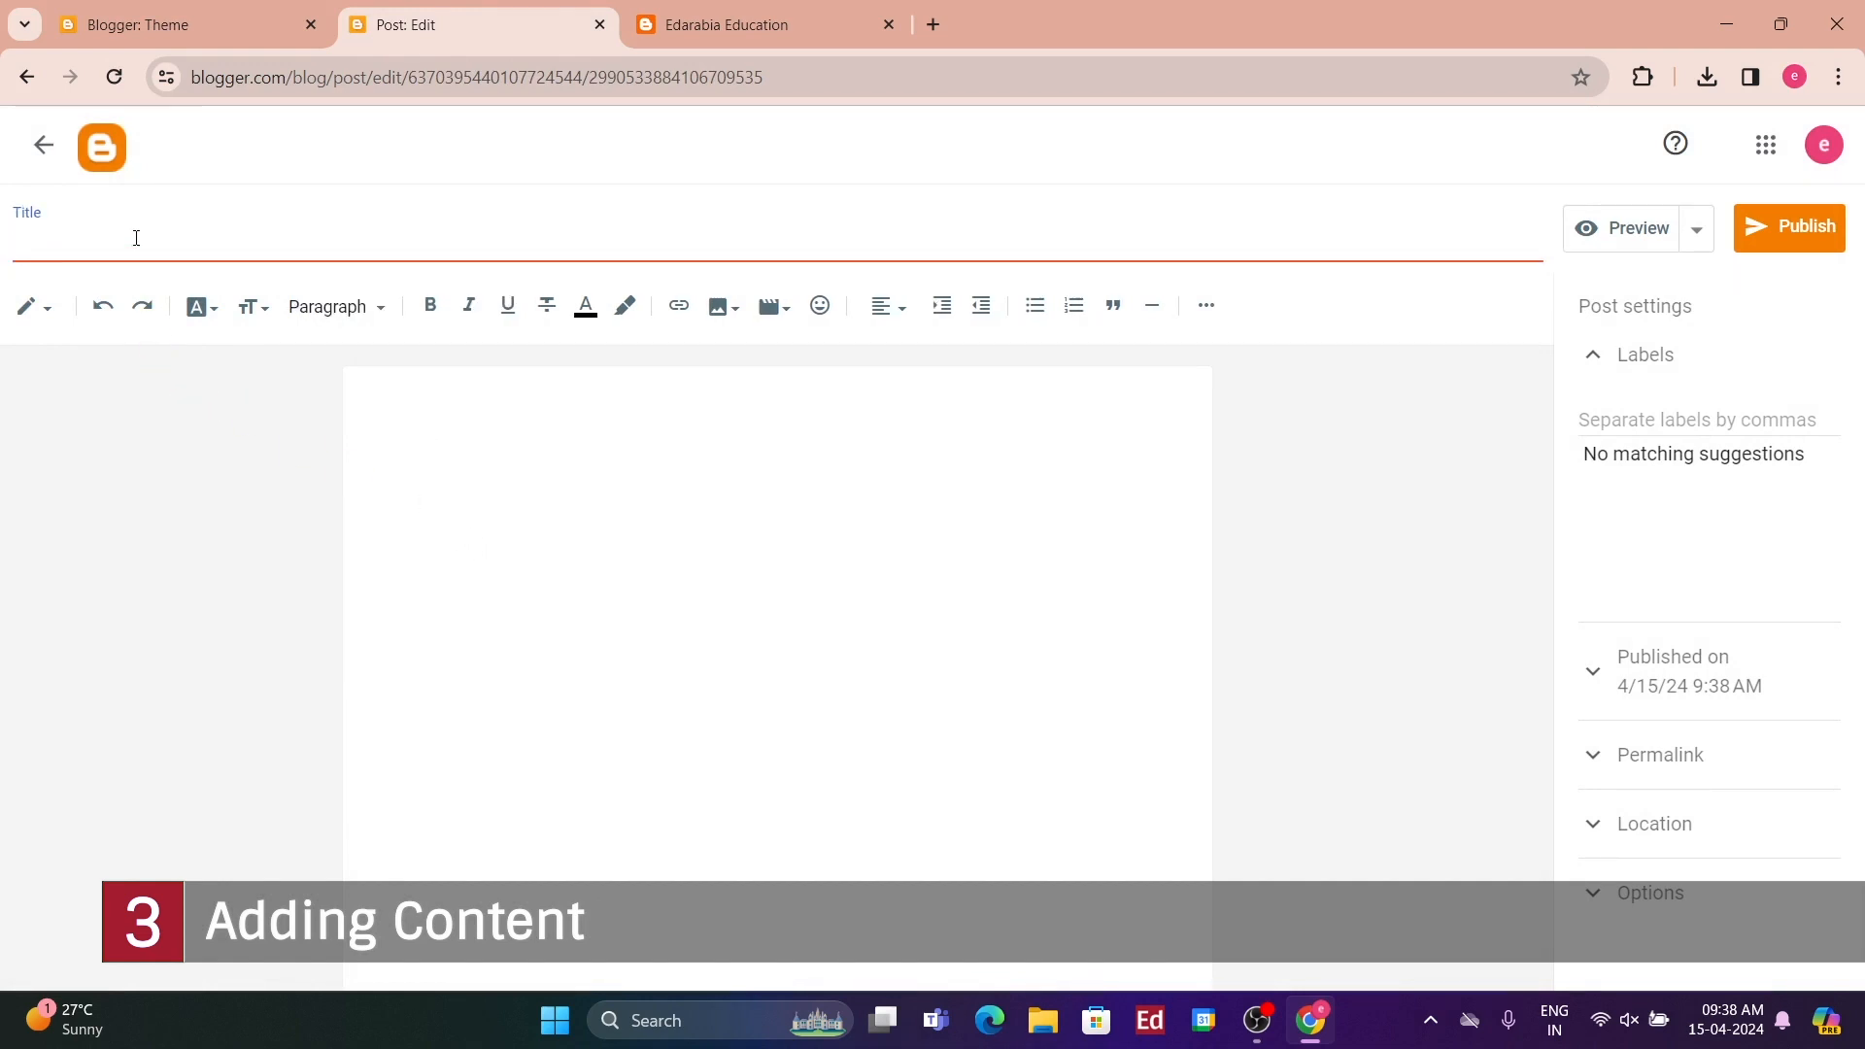
text(Hello Everyone!)
click(511, 446)
text(Hello, this is our first blog post)
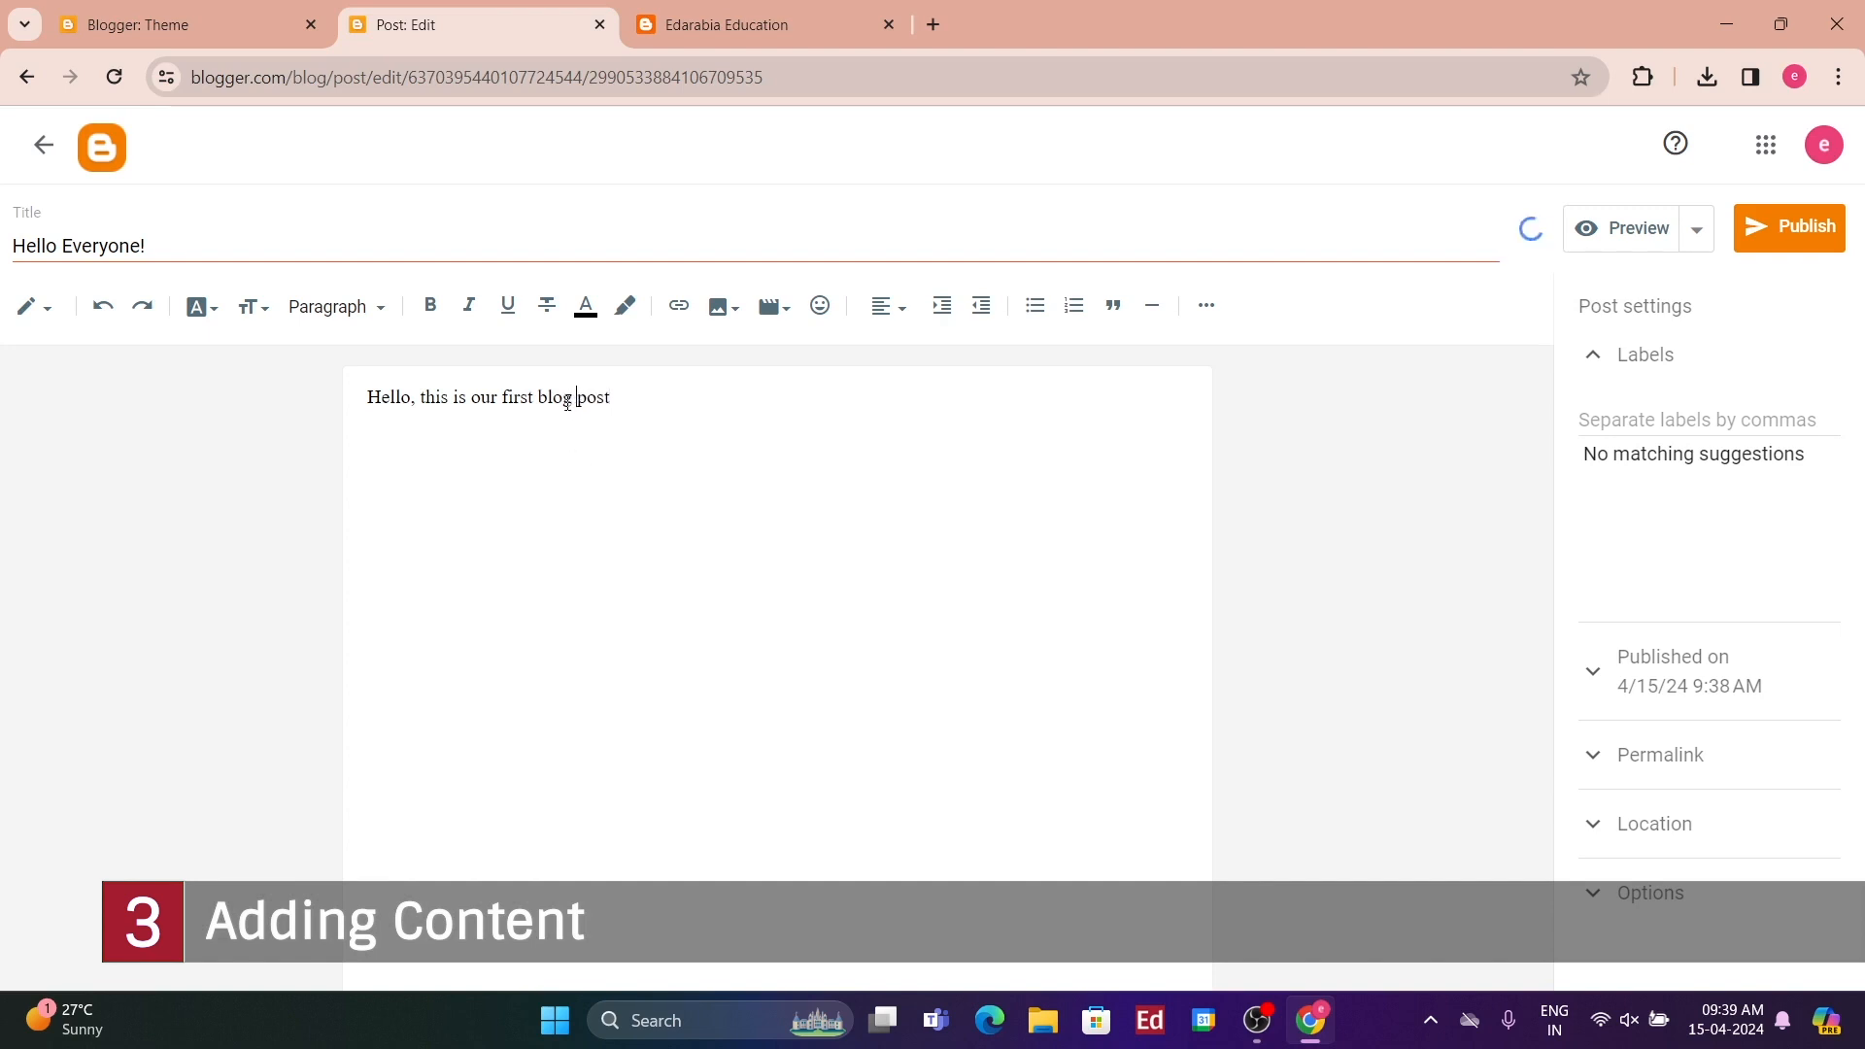
- Make the post's entire body text bold, change its alignment and underline it
key(ctrl+a)
key(ctrl+b)
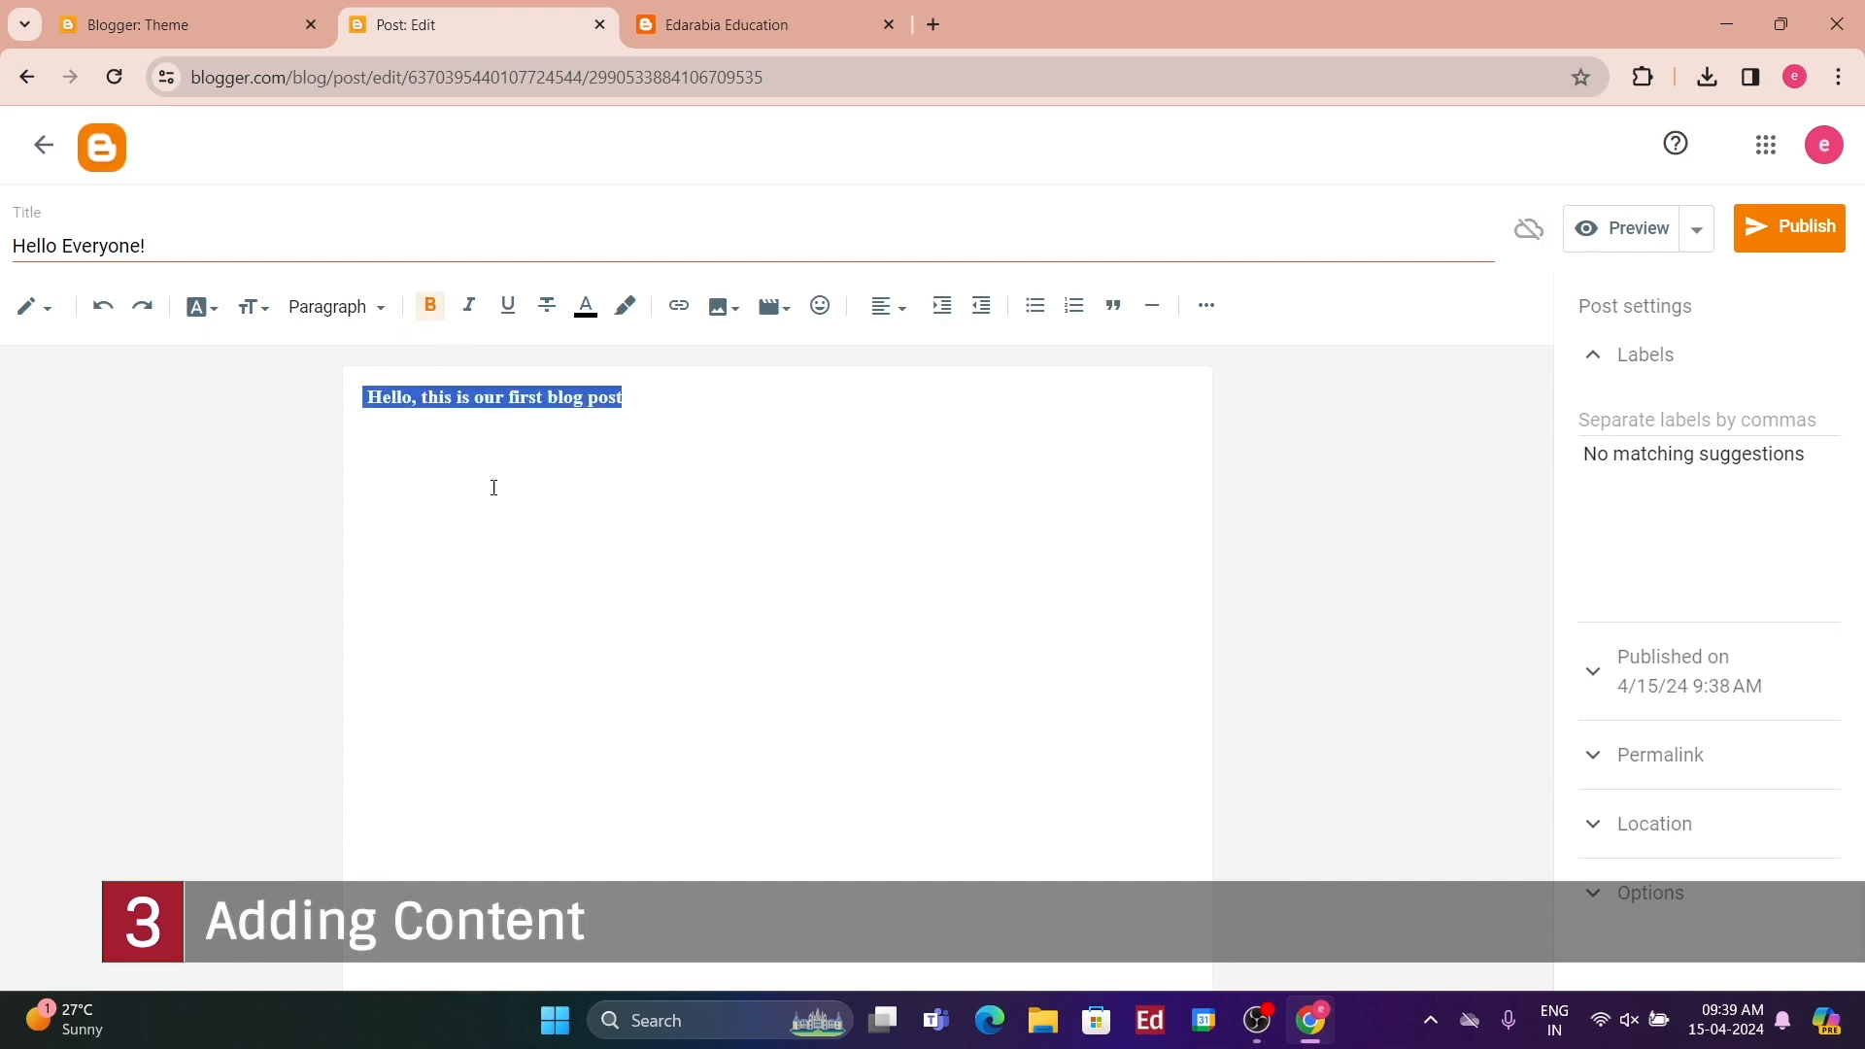
click(887, 306)
click(920, 370)
click(507, 305)
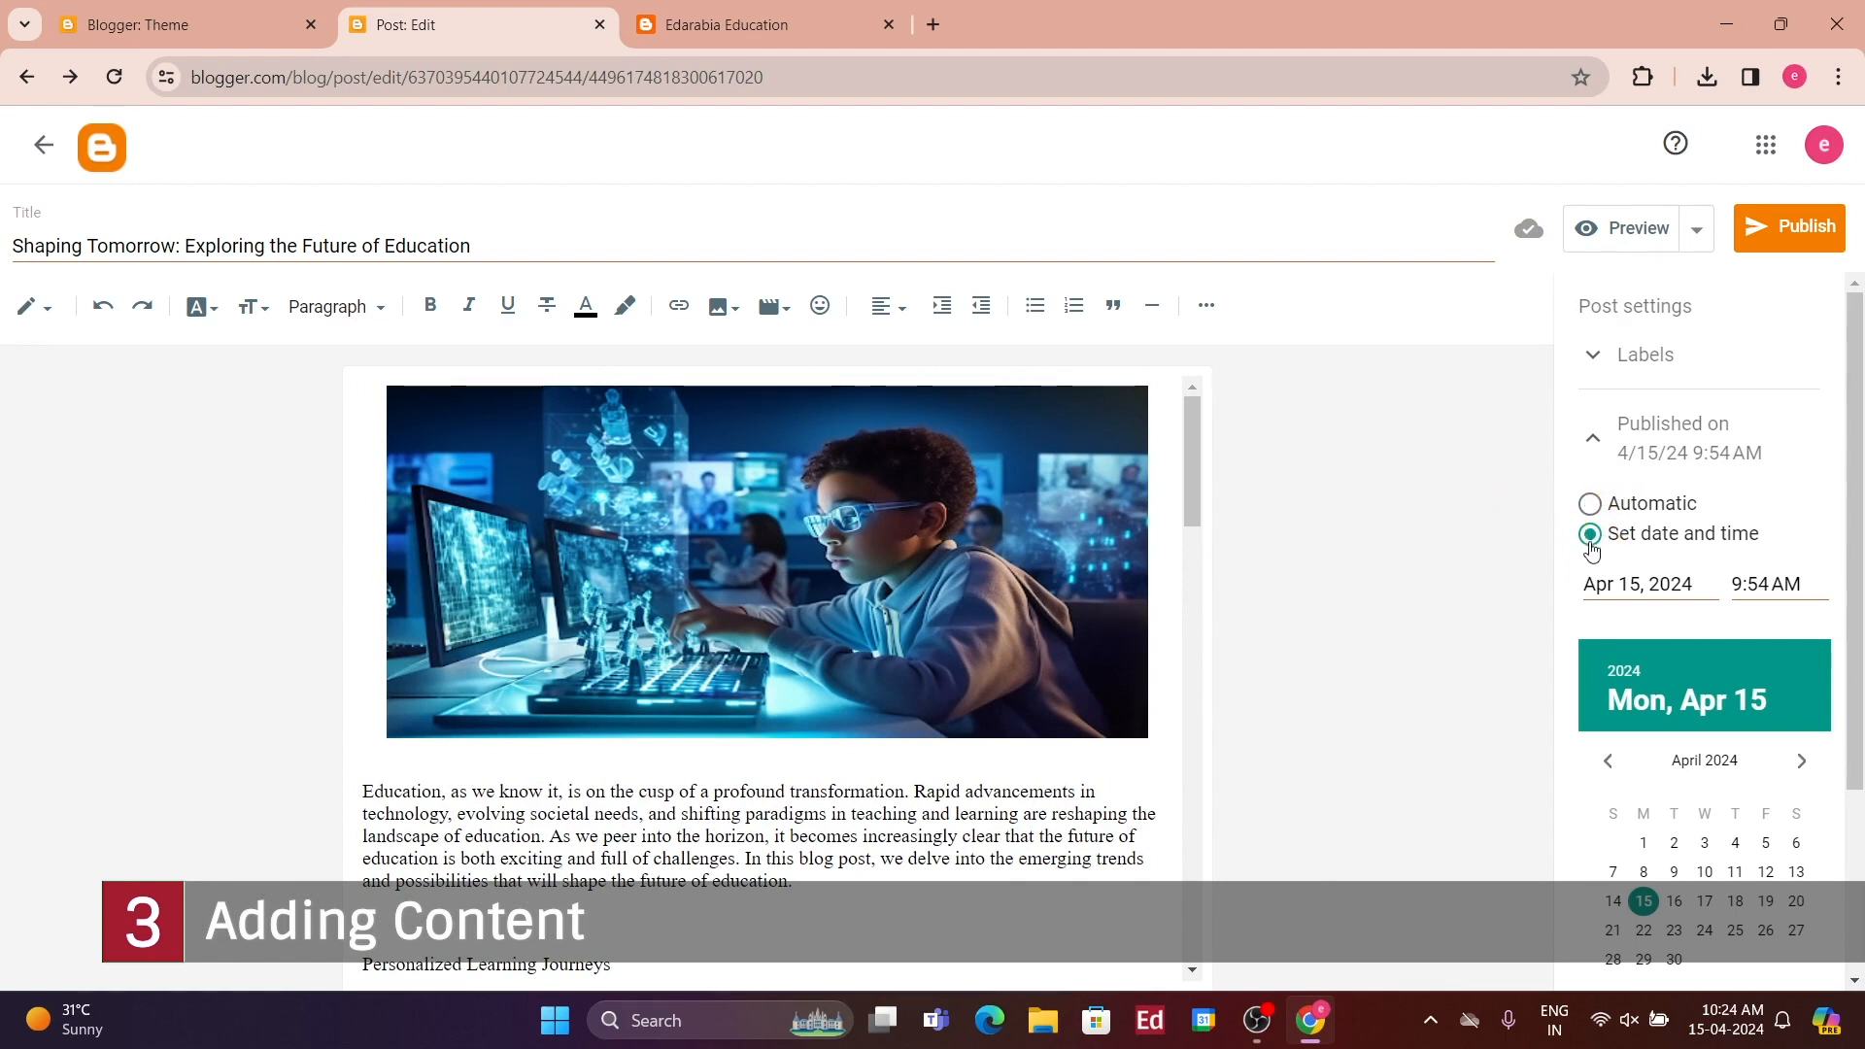
- Give the "Shaping Tomorrow: Exploring the Future of Education" post the custom permalink future-education and publish it
scroll(1593, 544, down, 3)
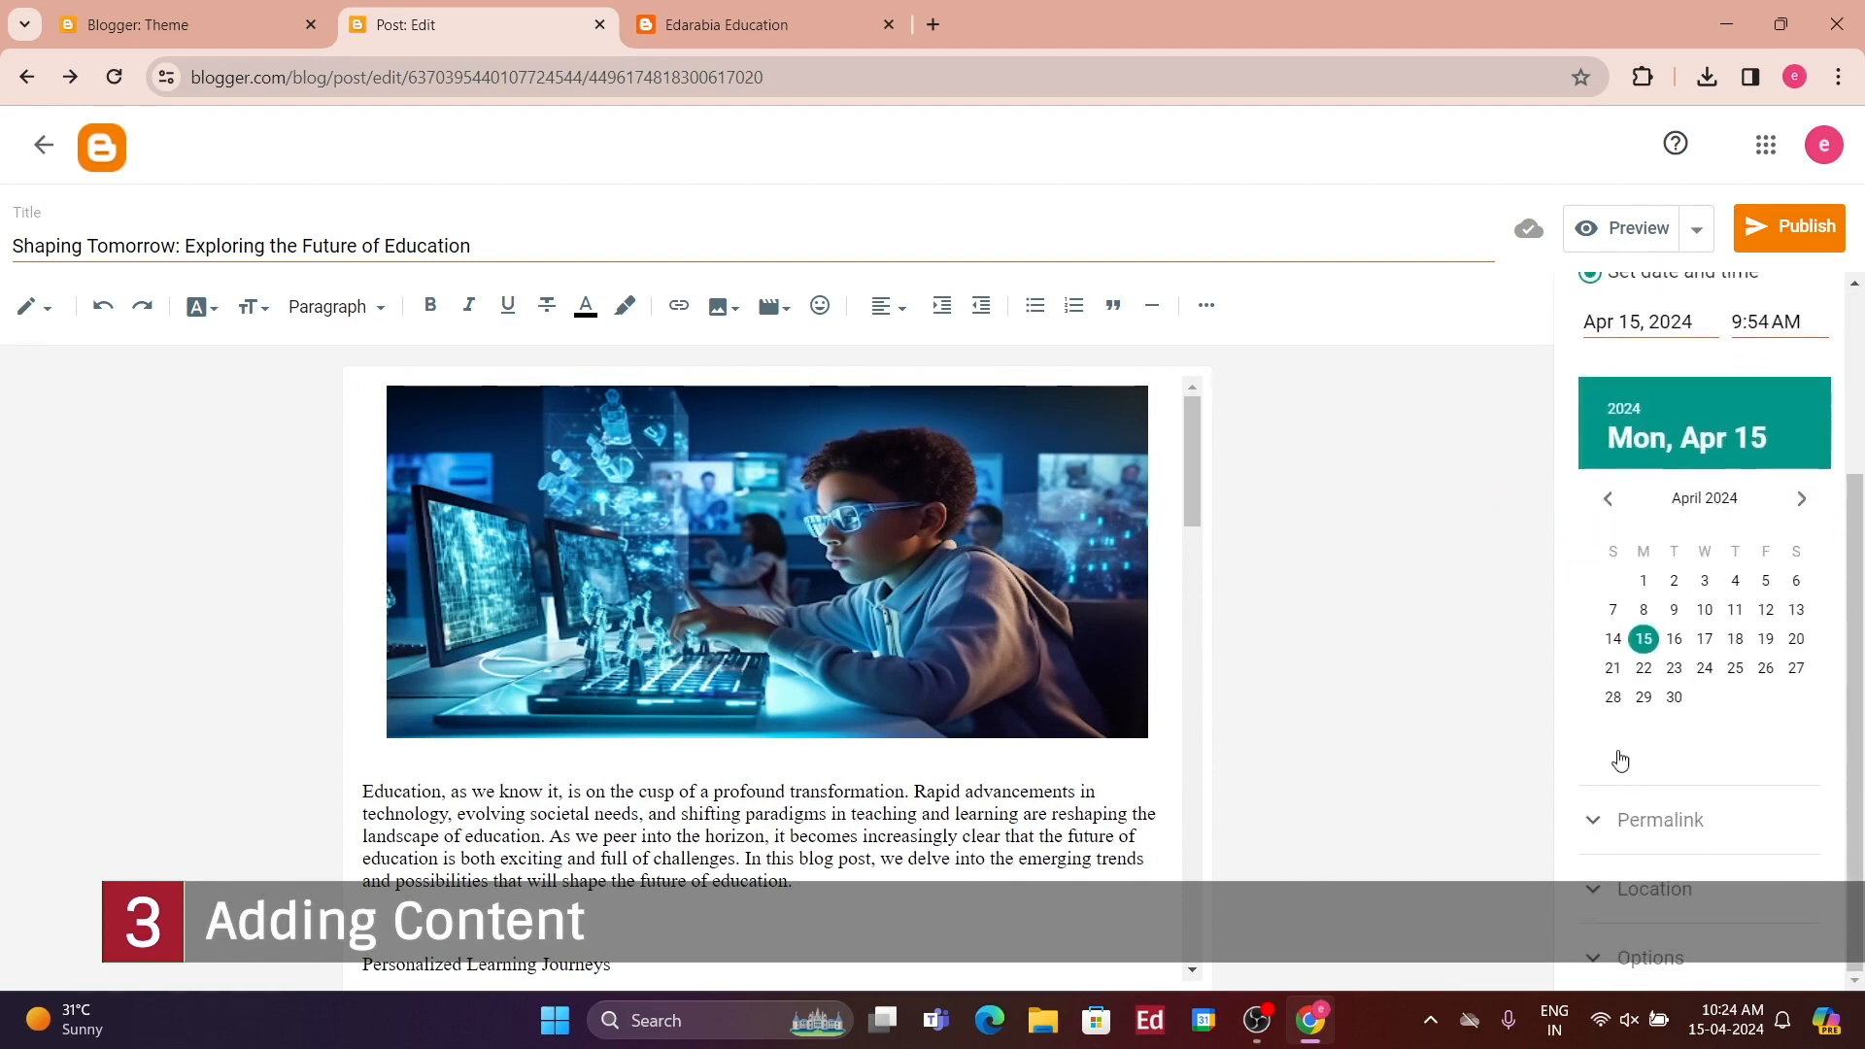
click(1601, 827)
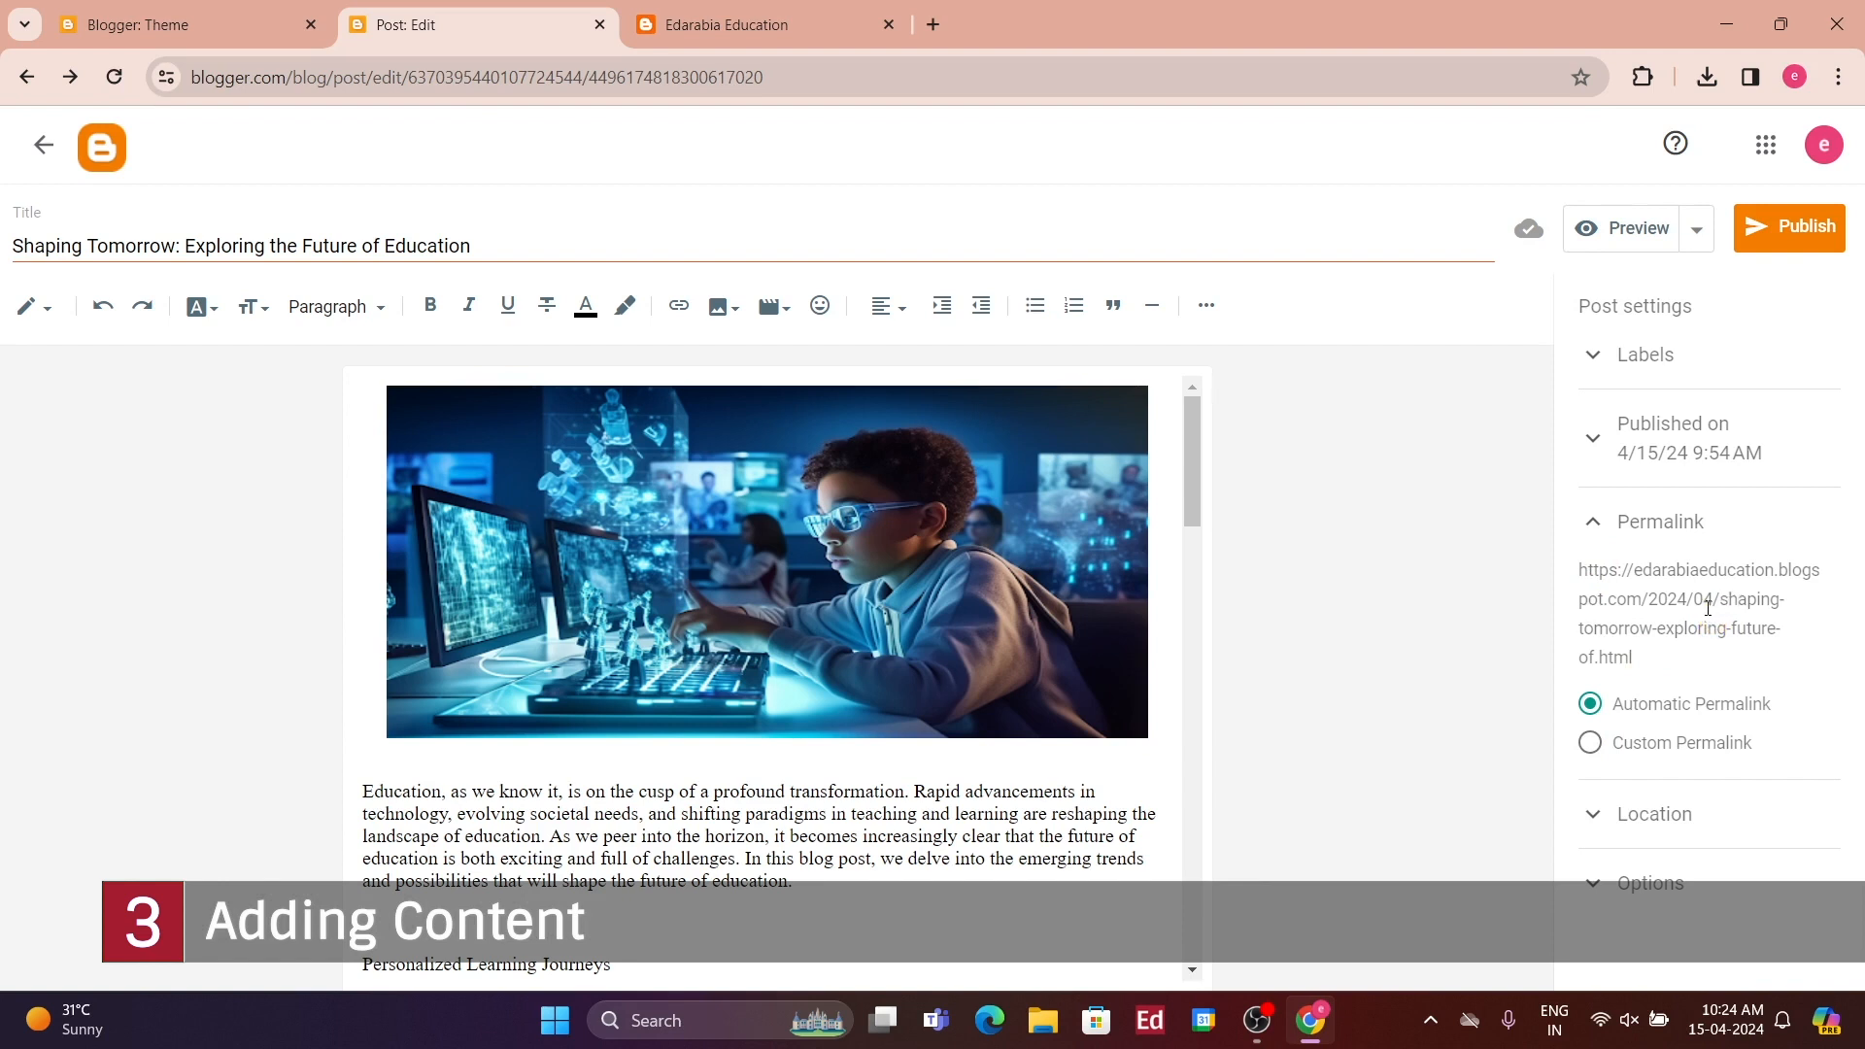
click(1591, 743)
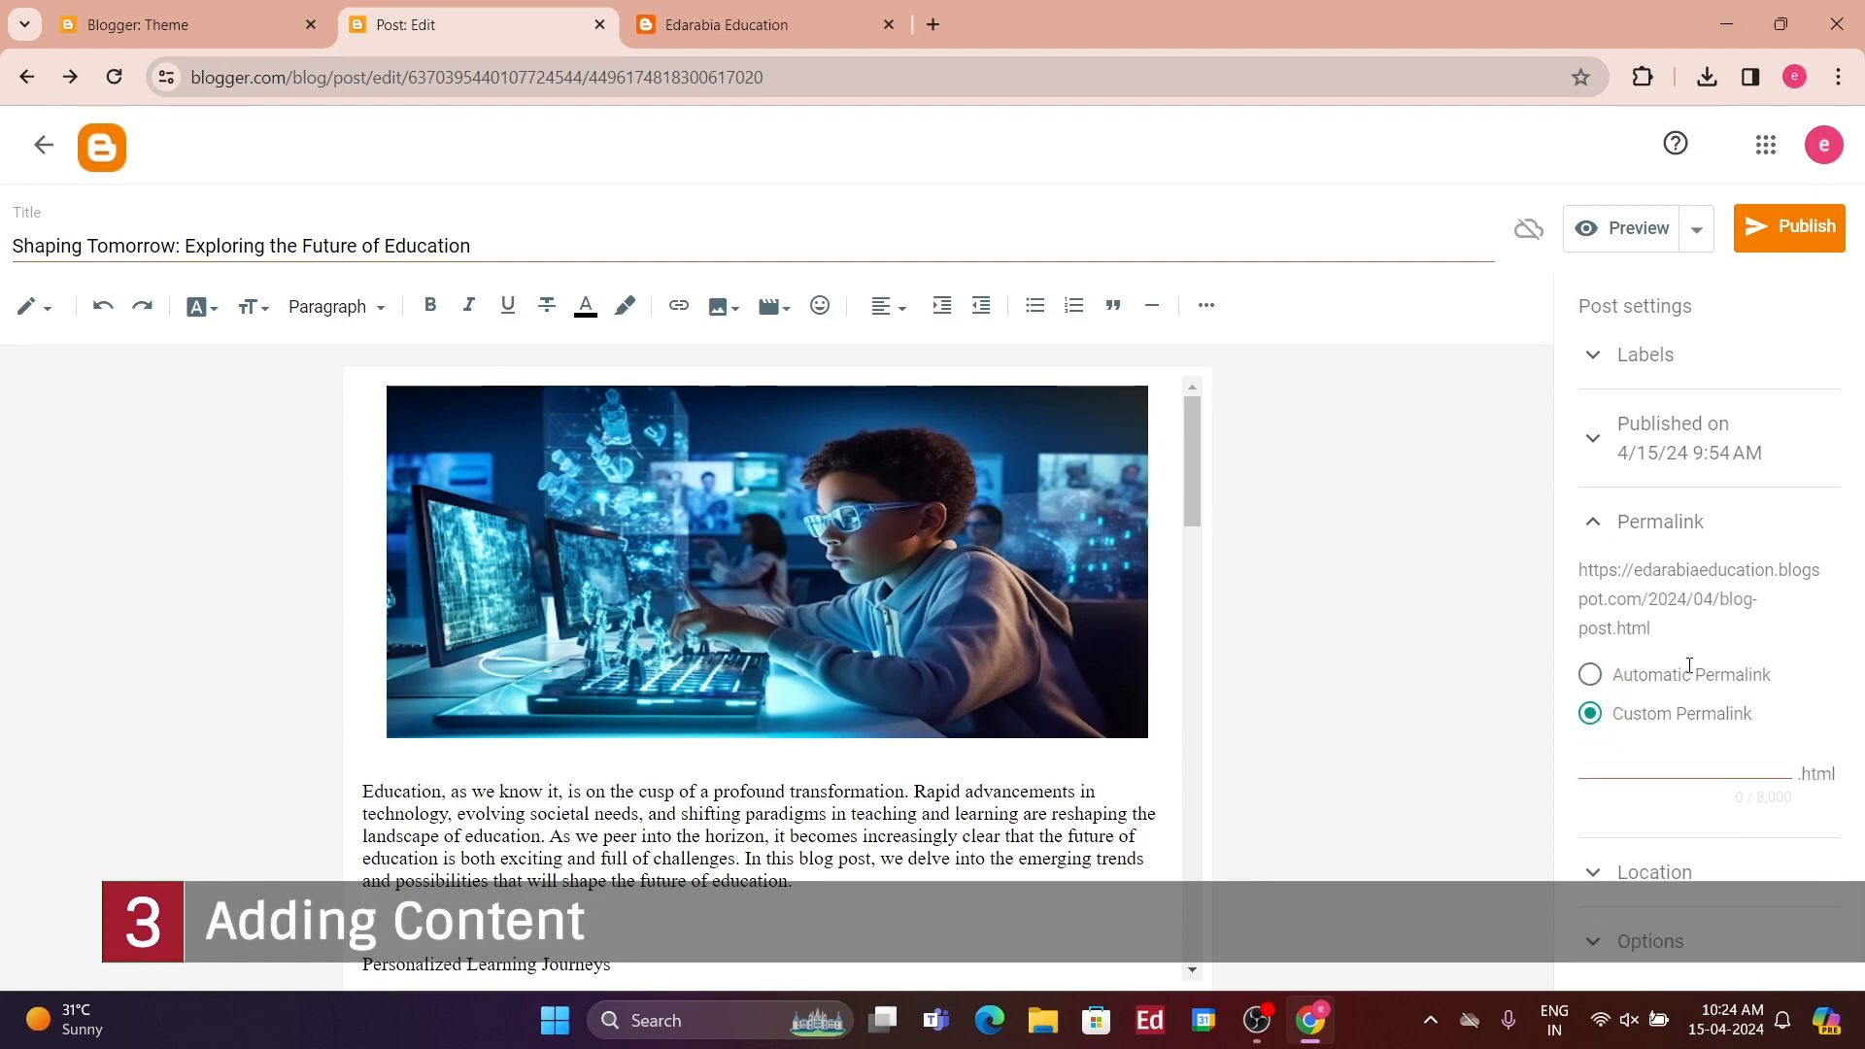
click(1660, 765)
text(future-)
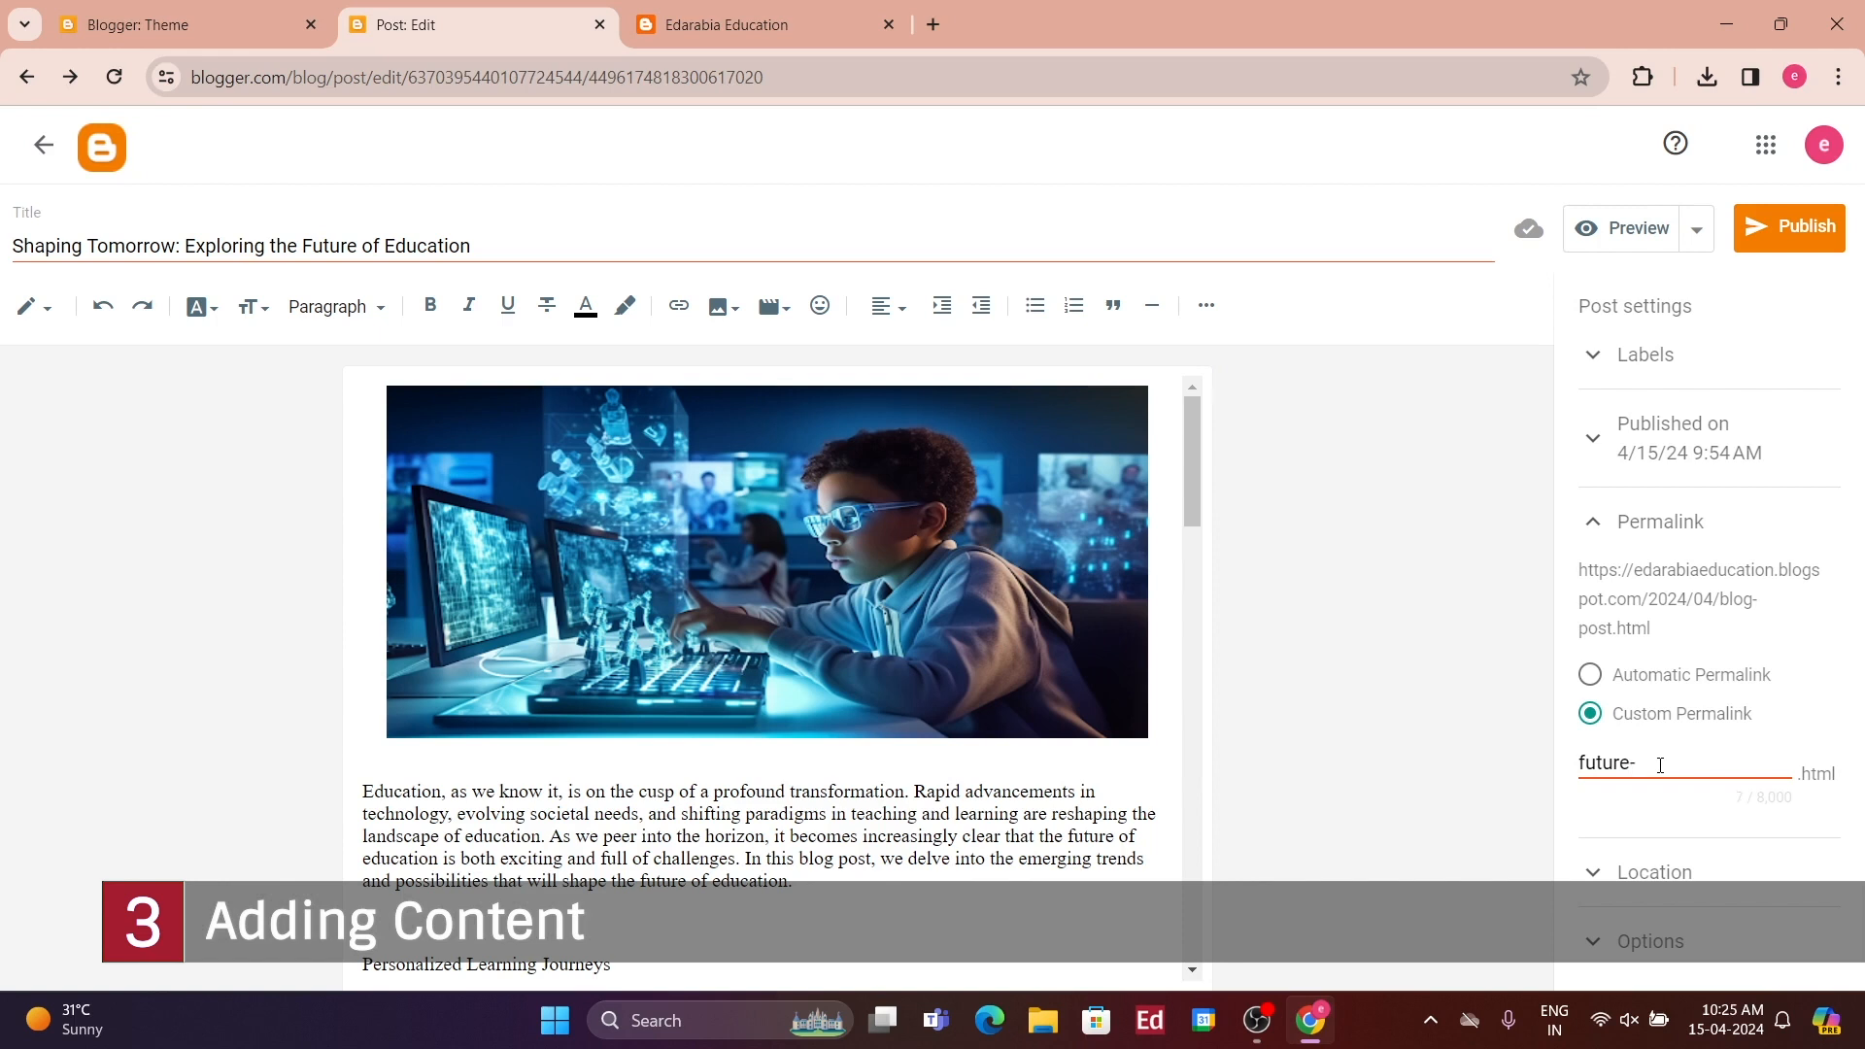
text(education)
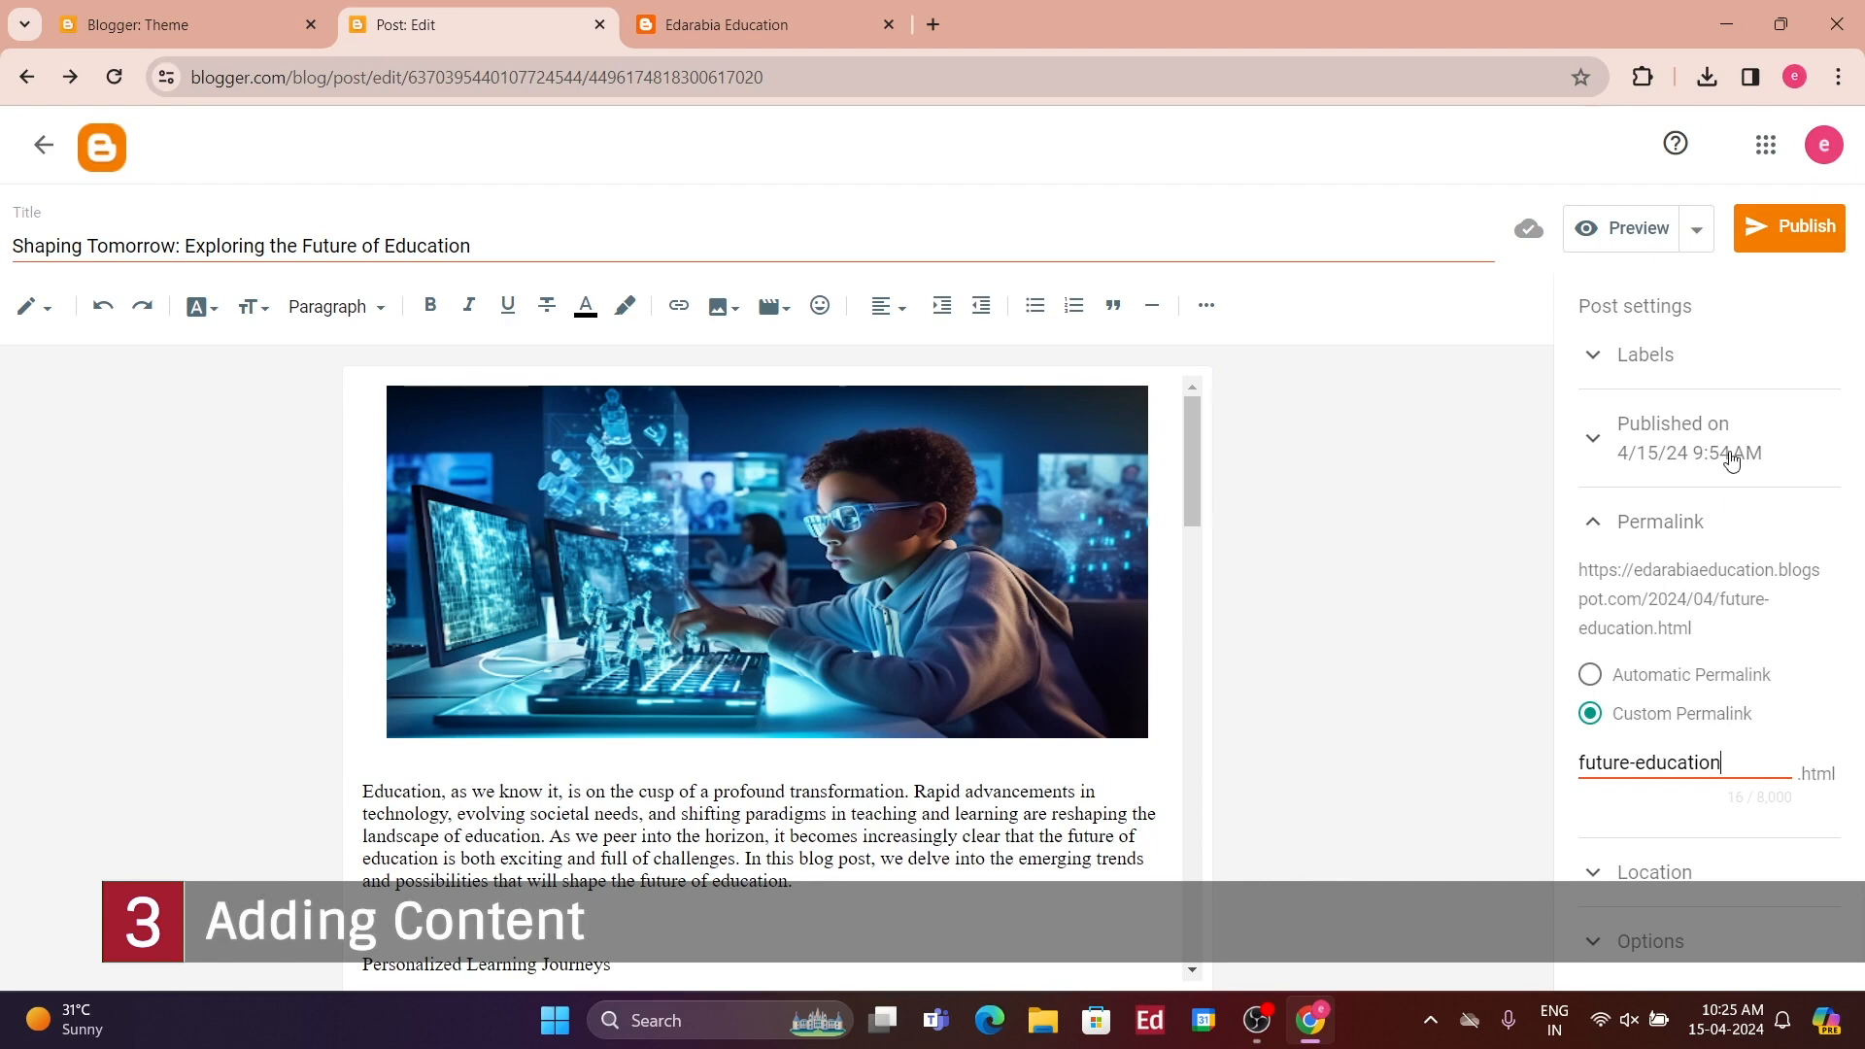
click(1798, 226)
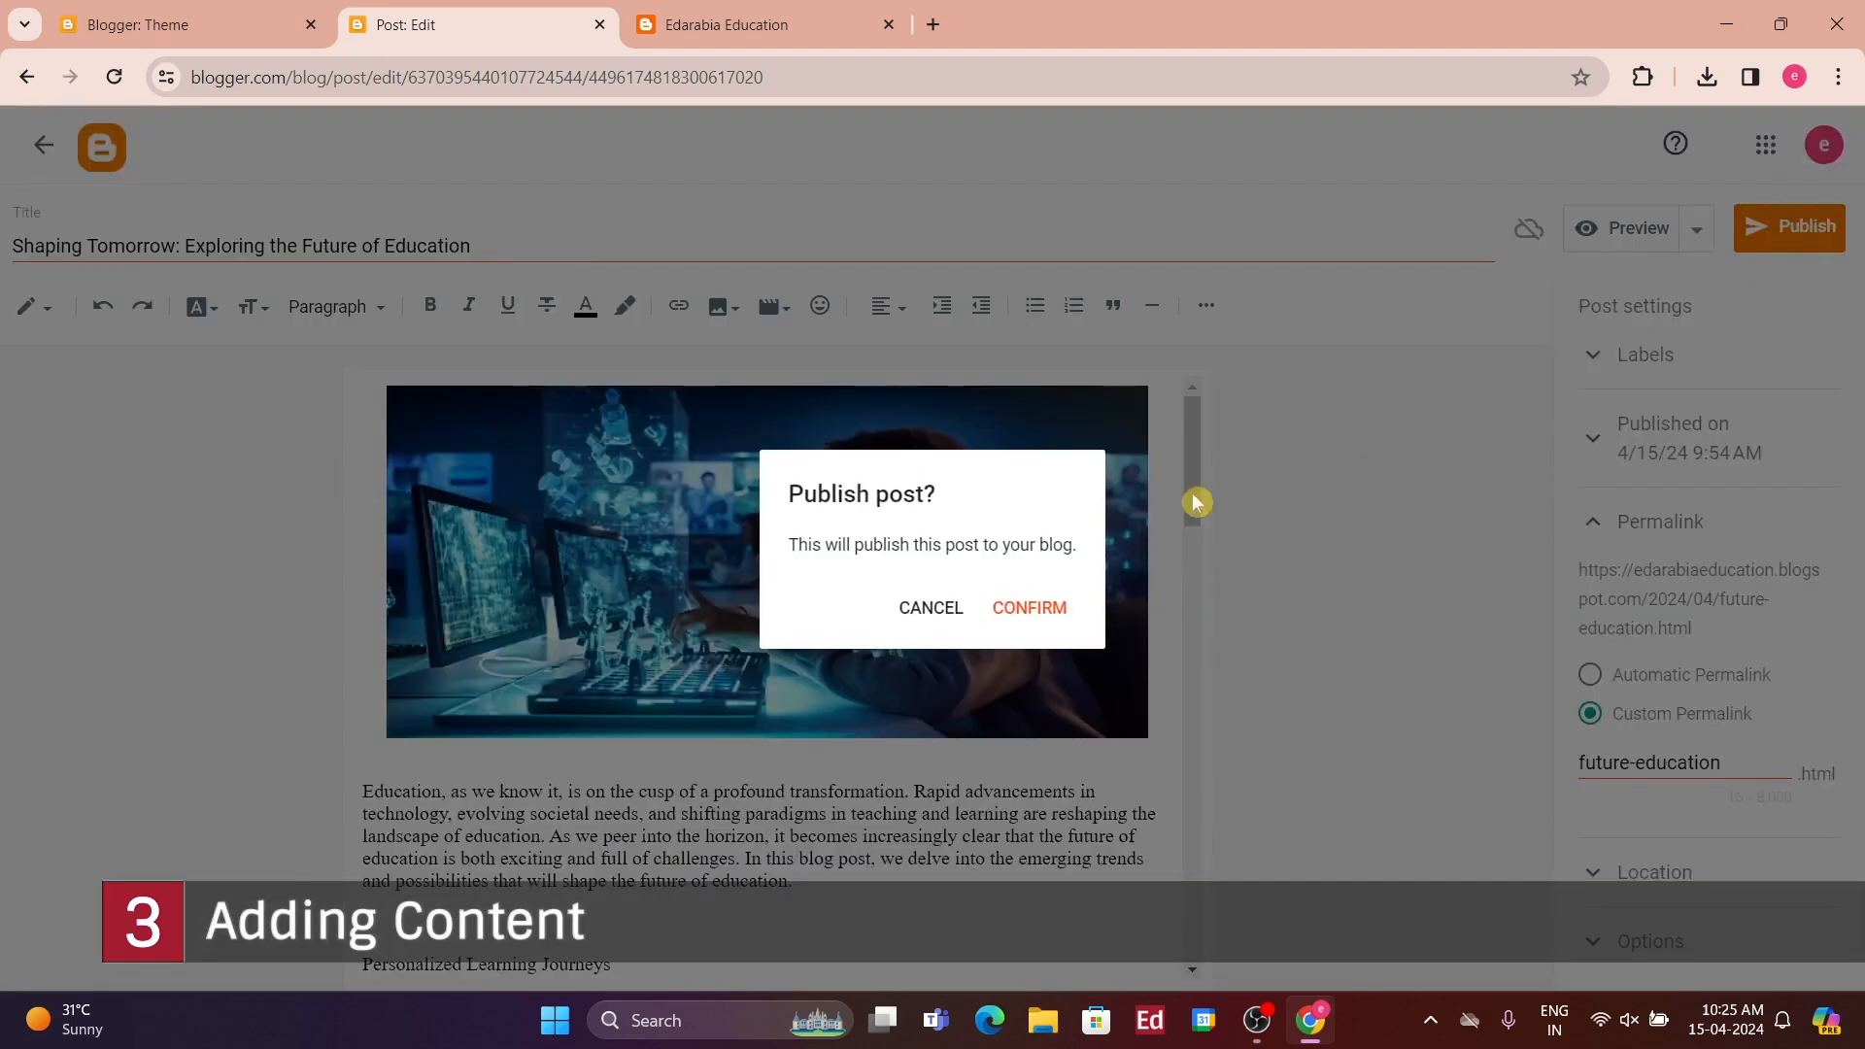
click(1027, 609)
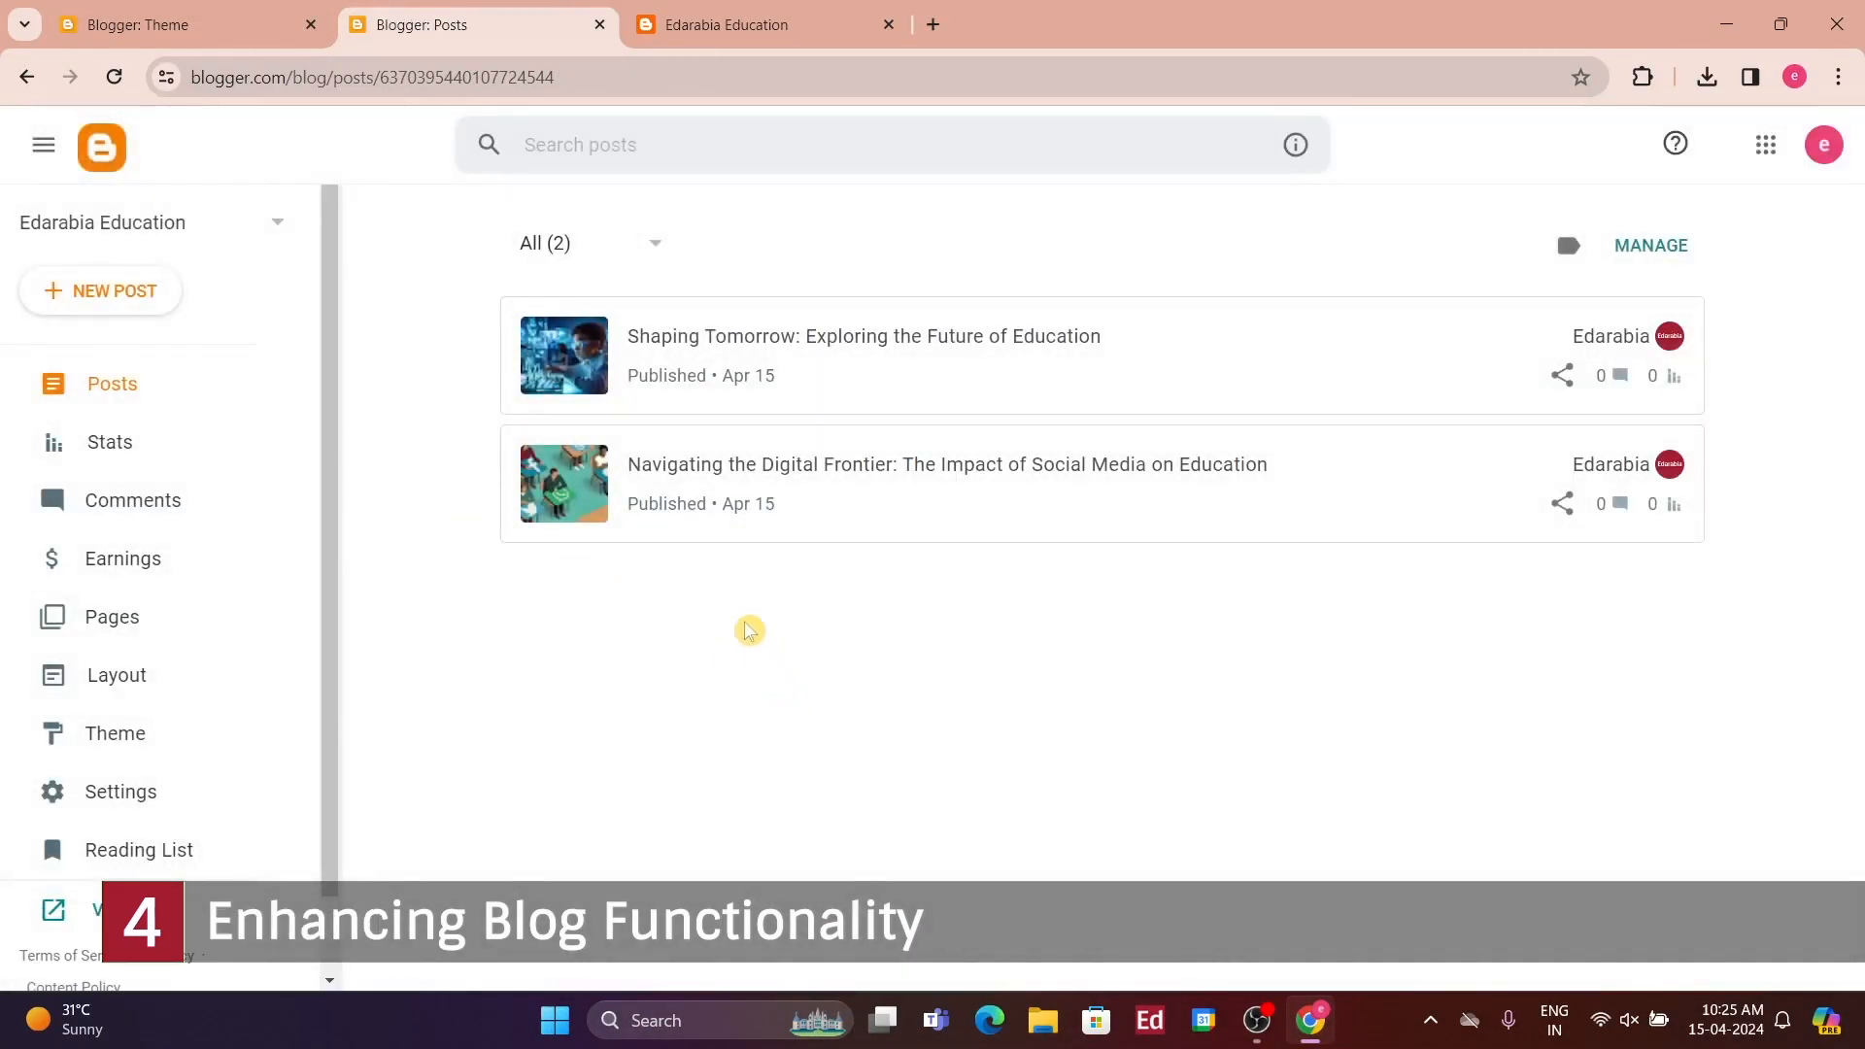
- View the live blog, look over its published posts and open the full "Shaping Tomorrow" article
click(97, 910)
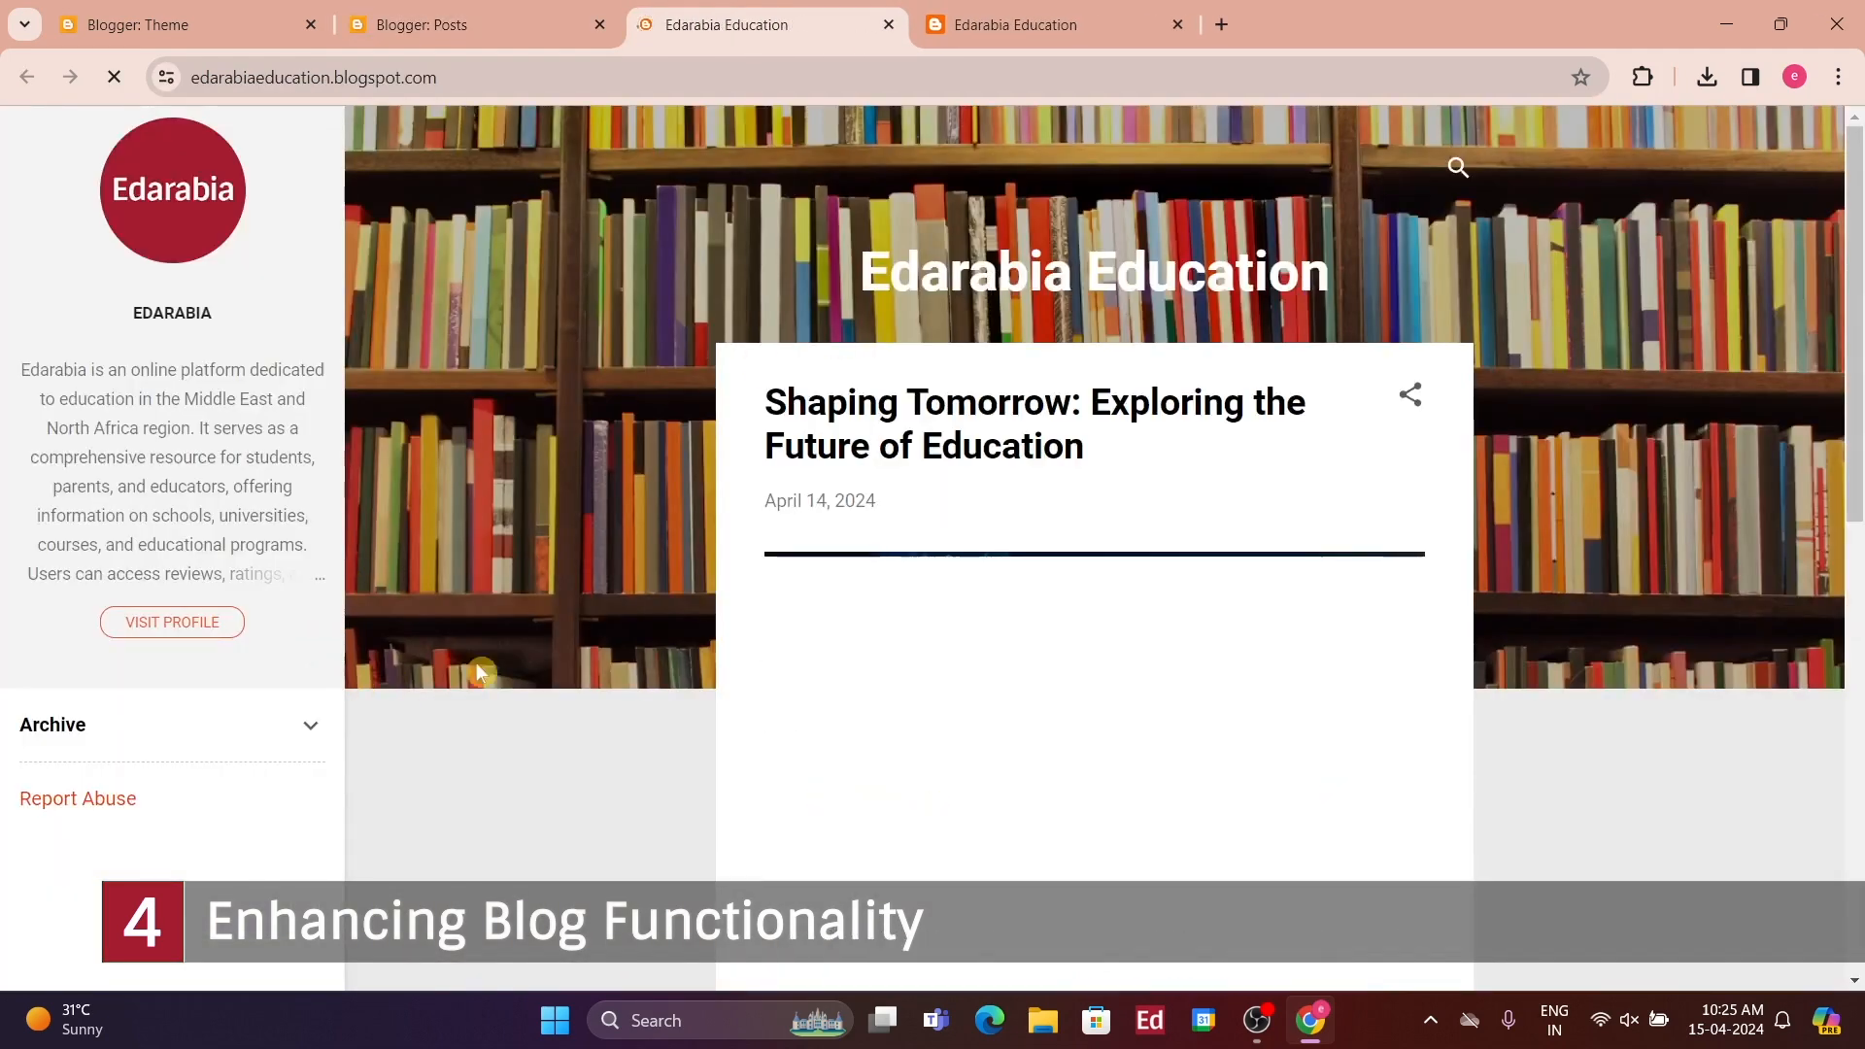
scroll(671, 534, down, 6)
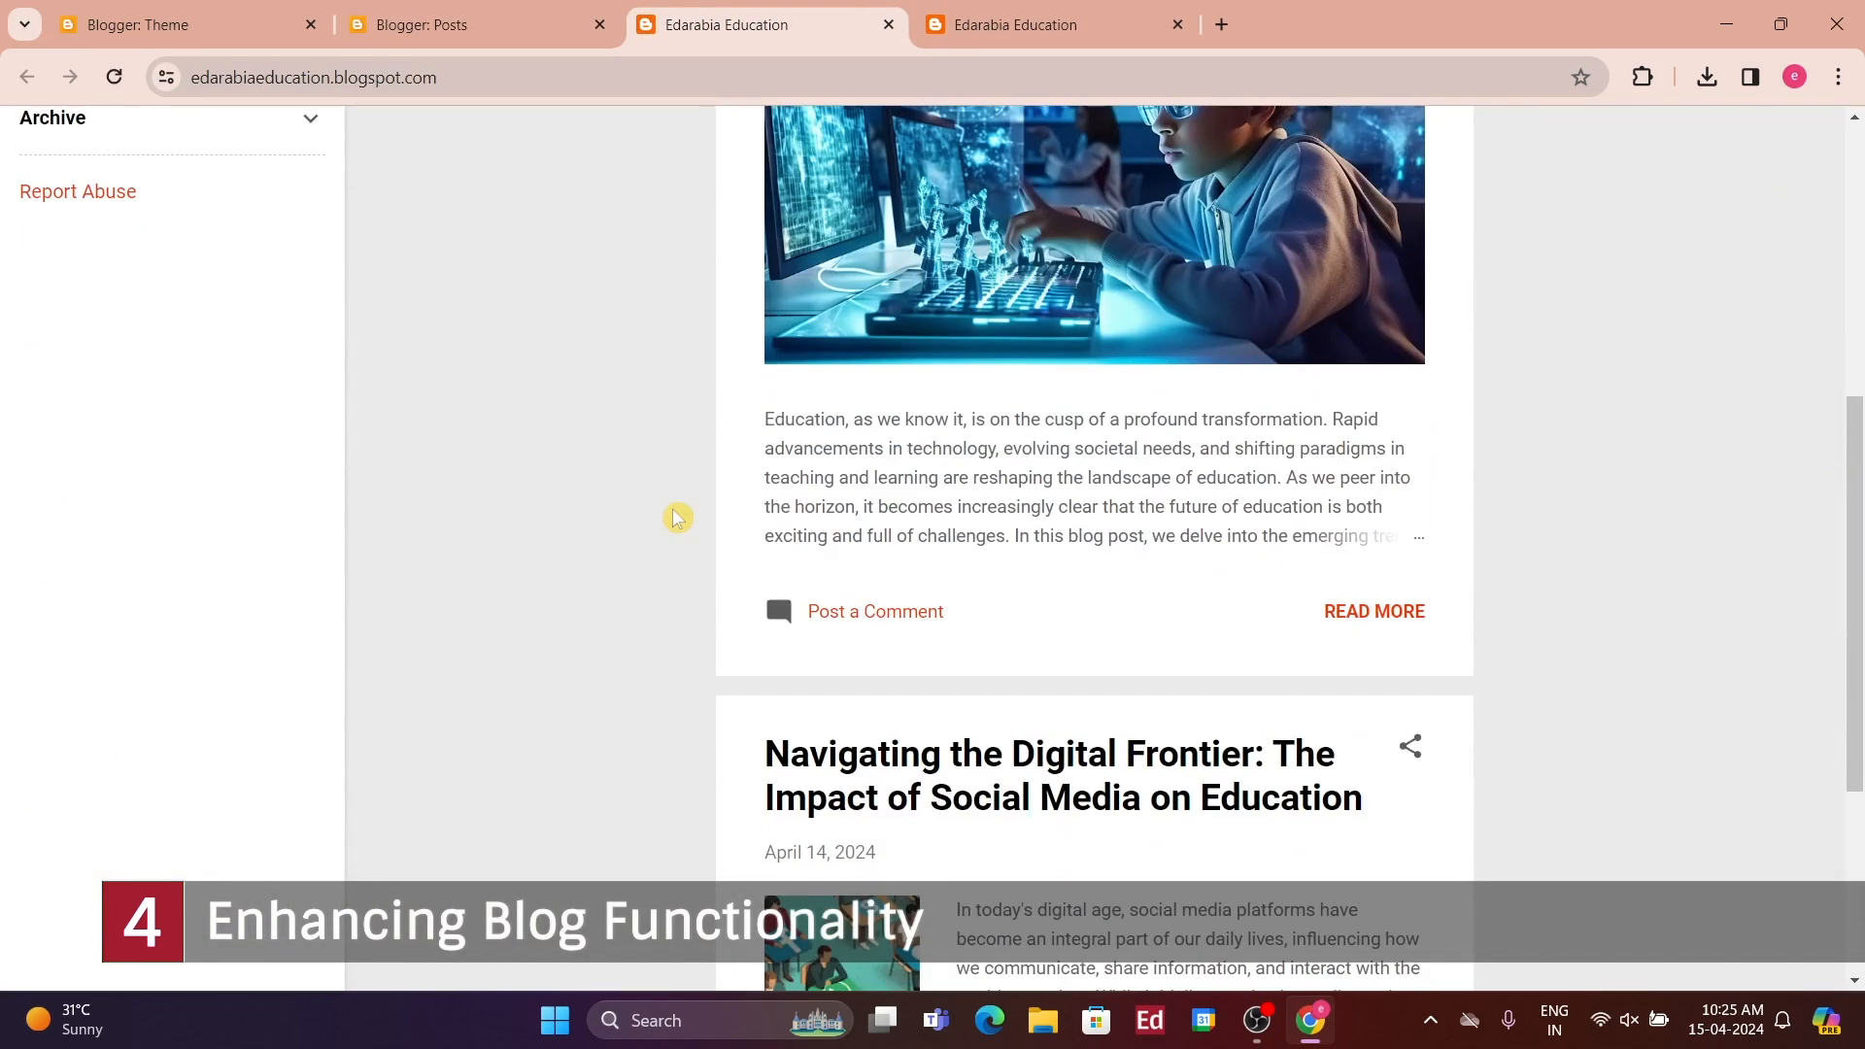
scroll(677, 517, up, 4)
scroll(777, 544, down, 6)
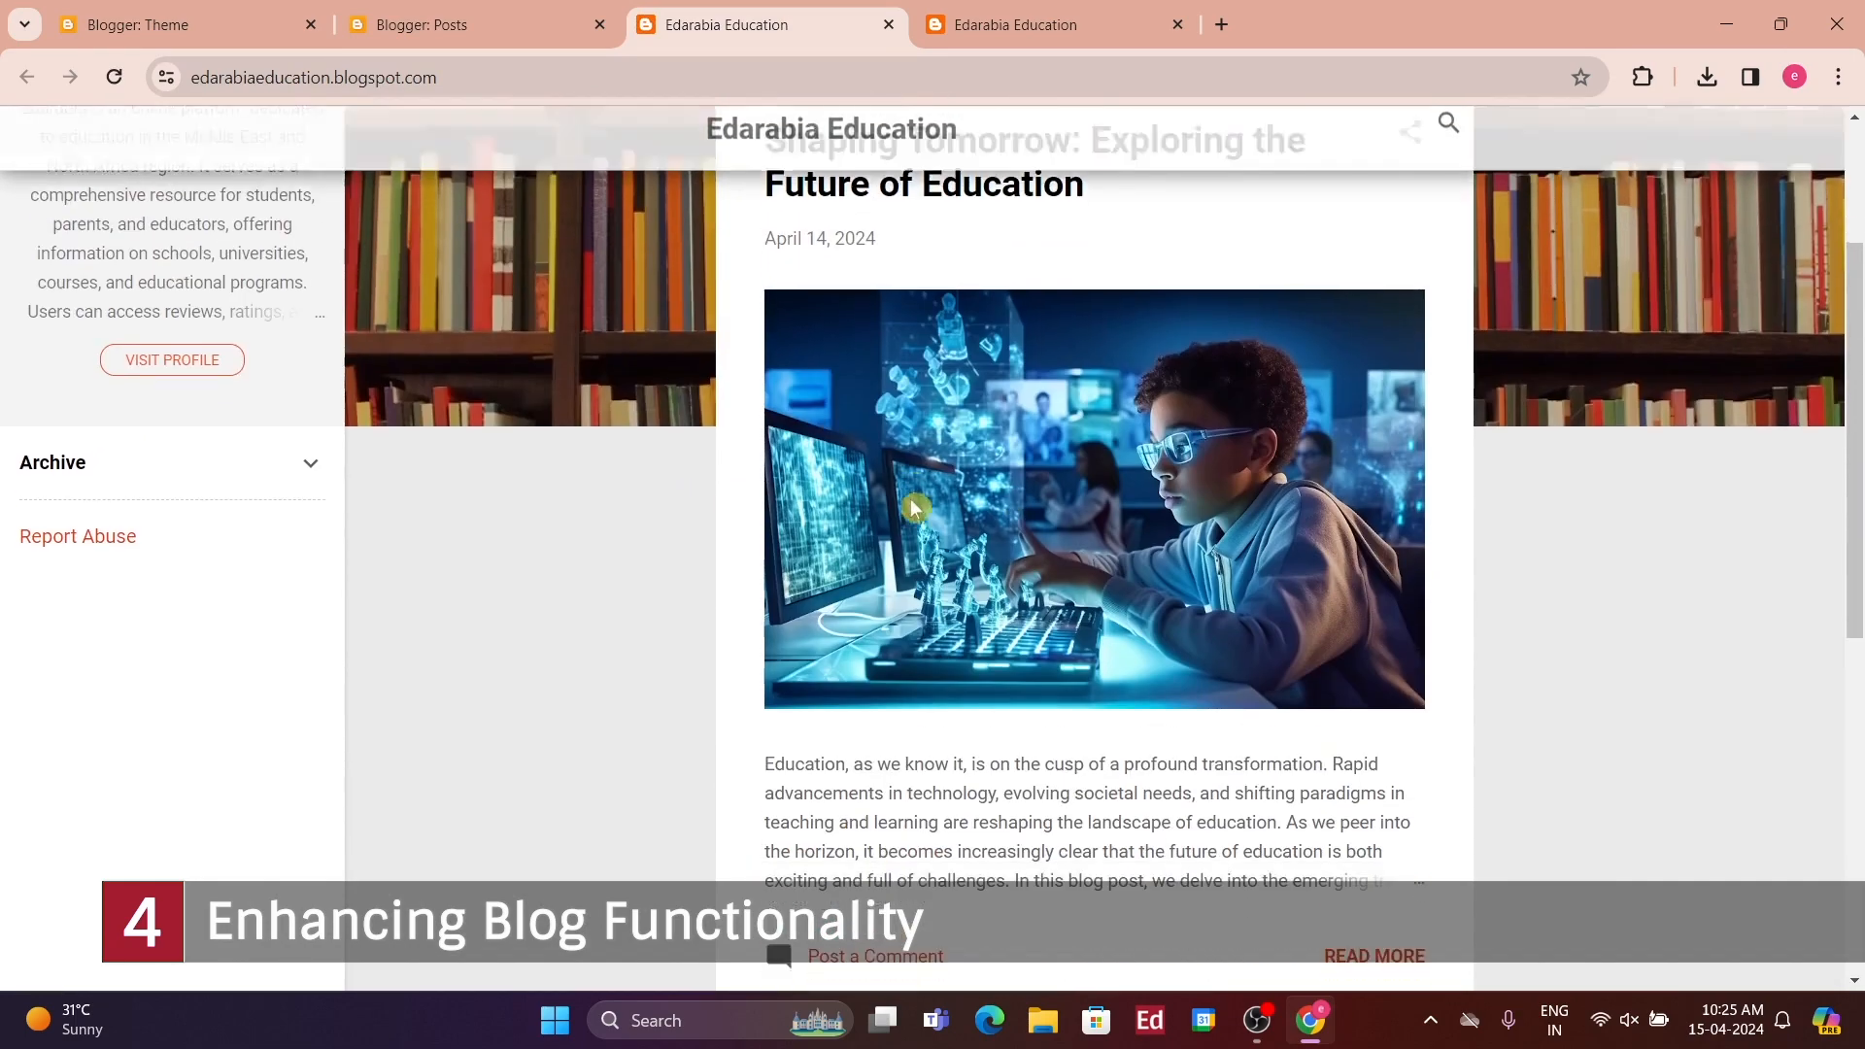
scroll(1453, 596, up, 9)
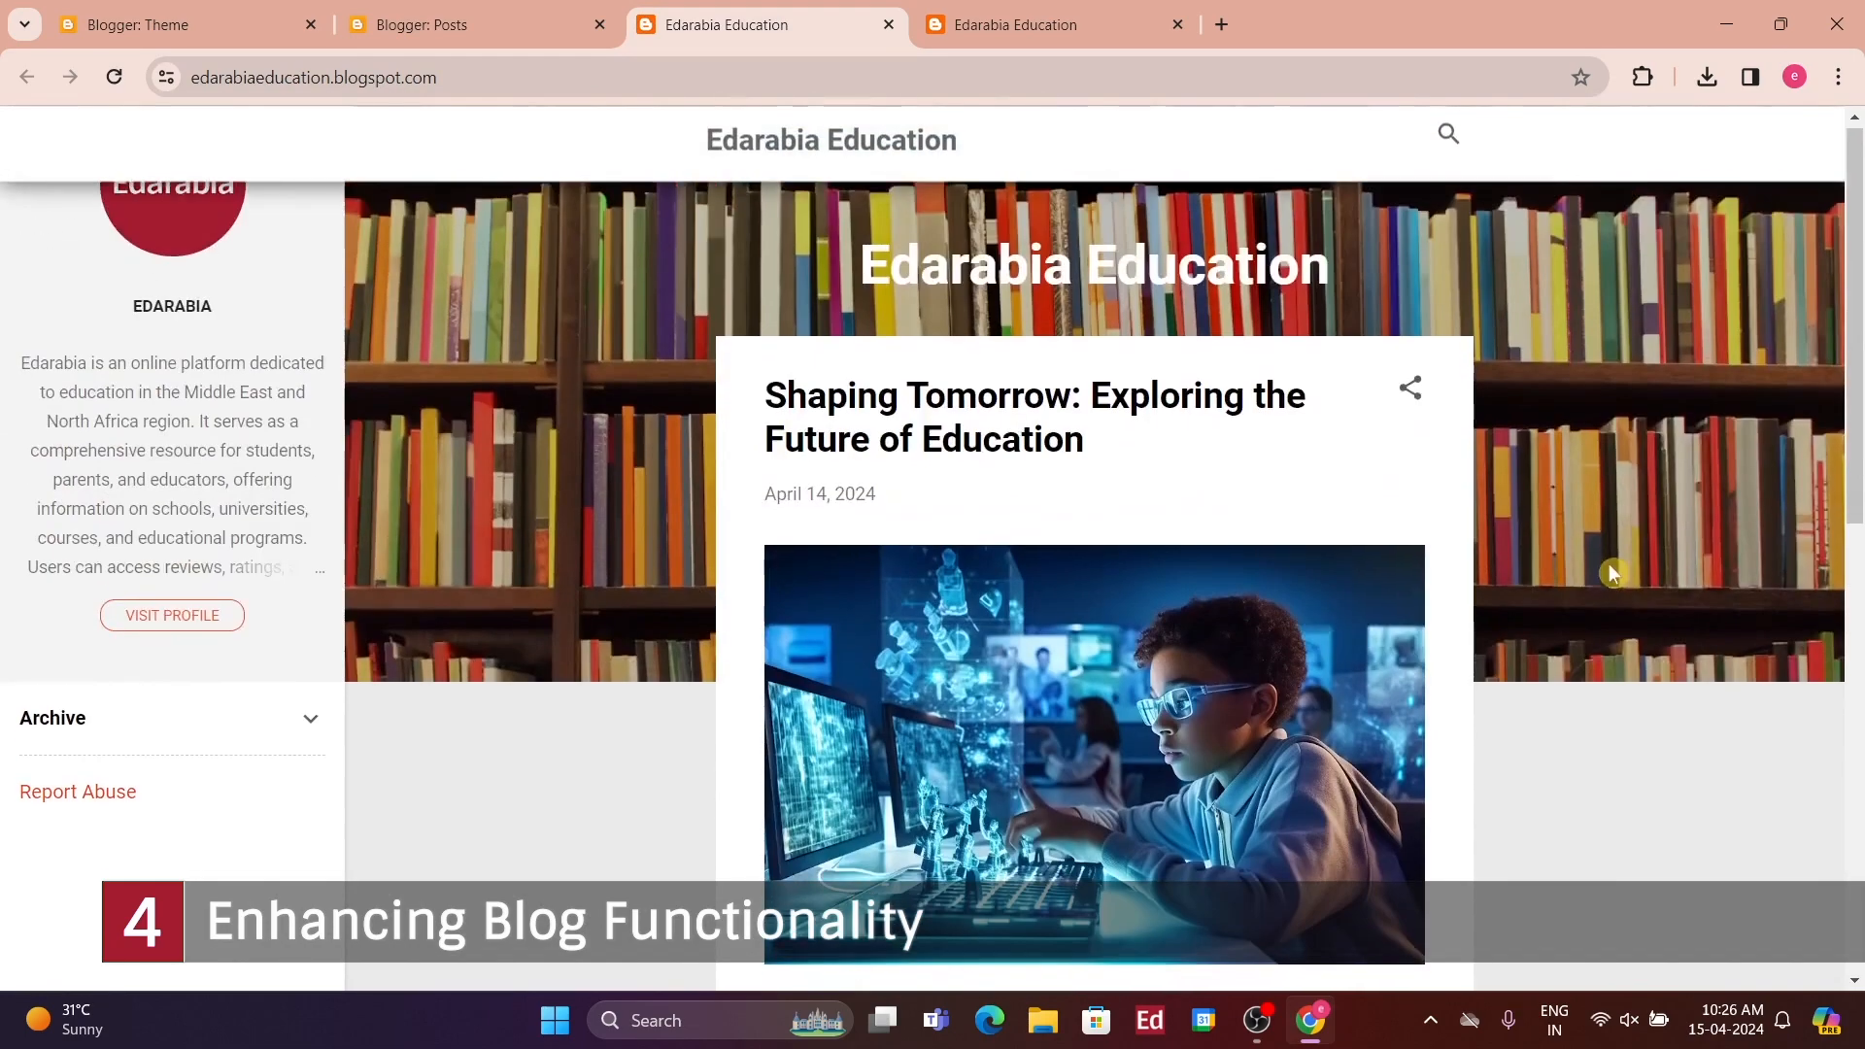
scroll(1610, 565, down, 2)
scroll(1610, 565, down, 7)
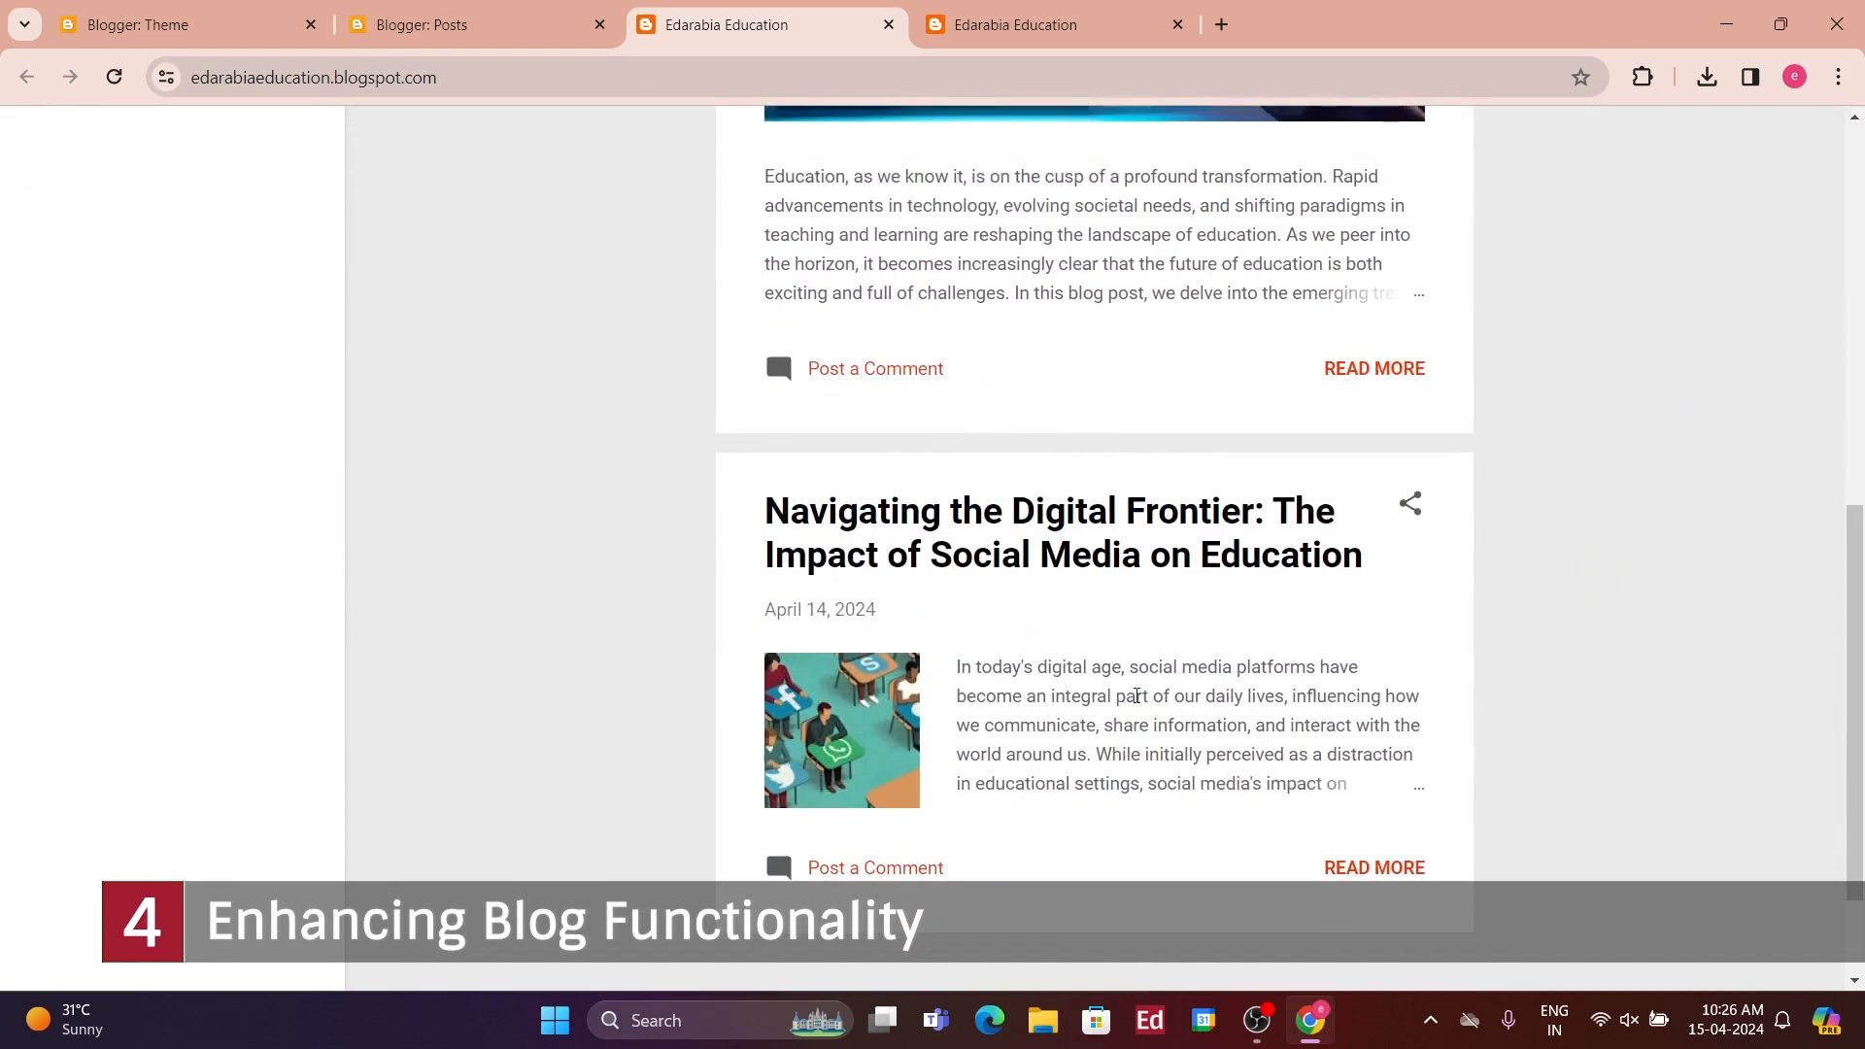
click(1356, 374)
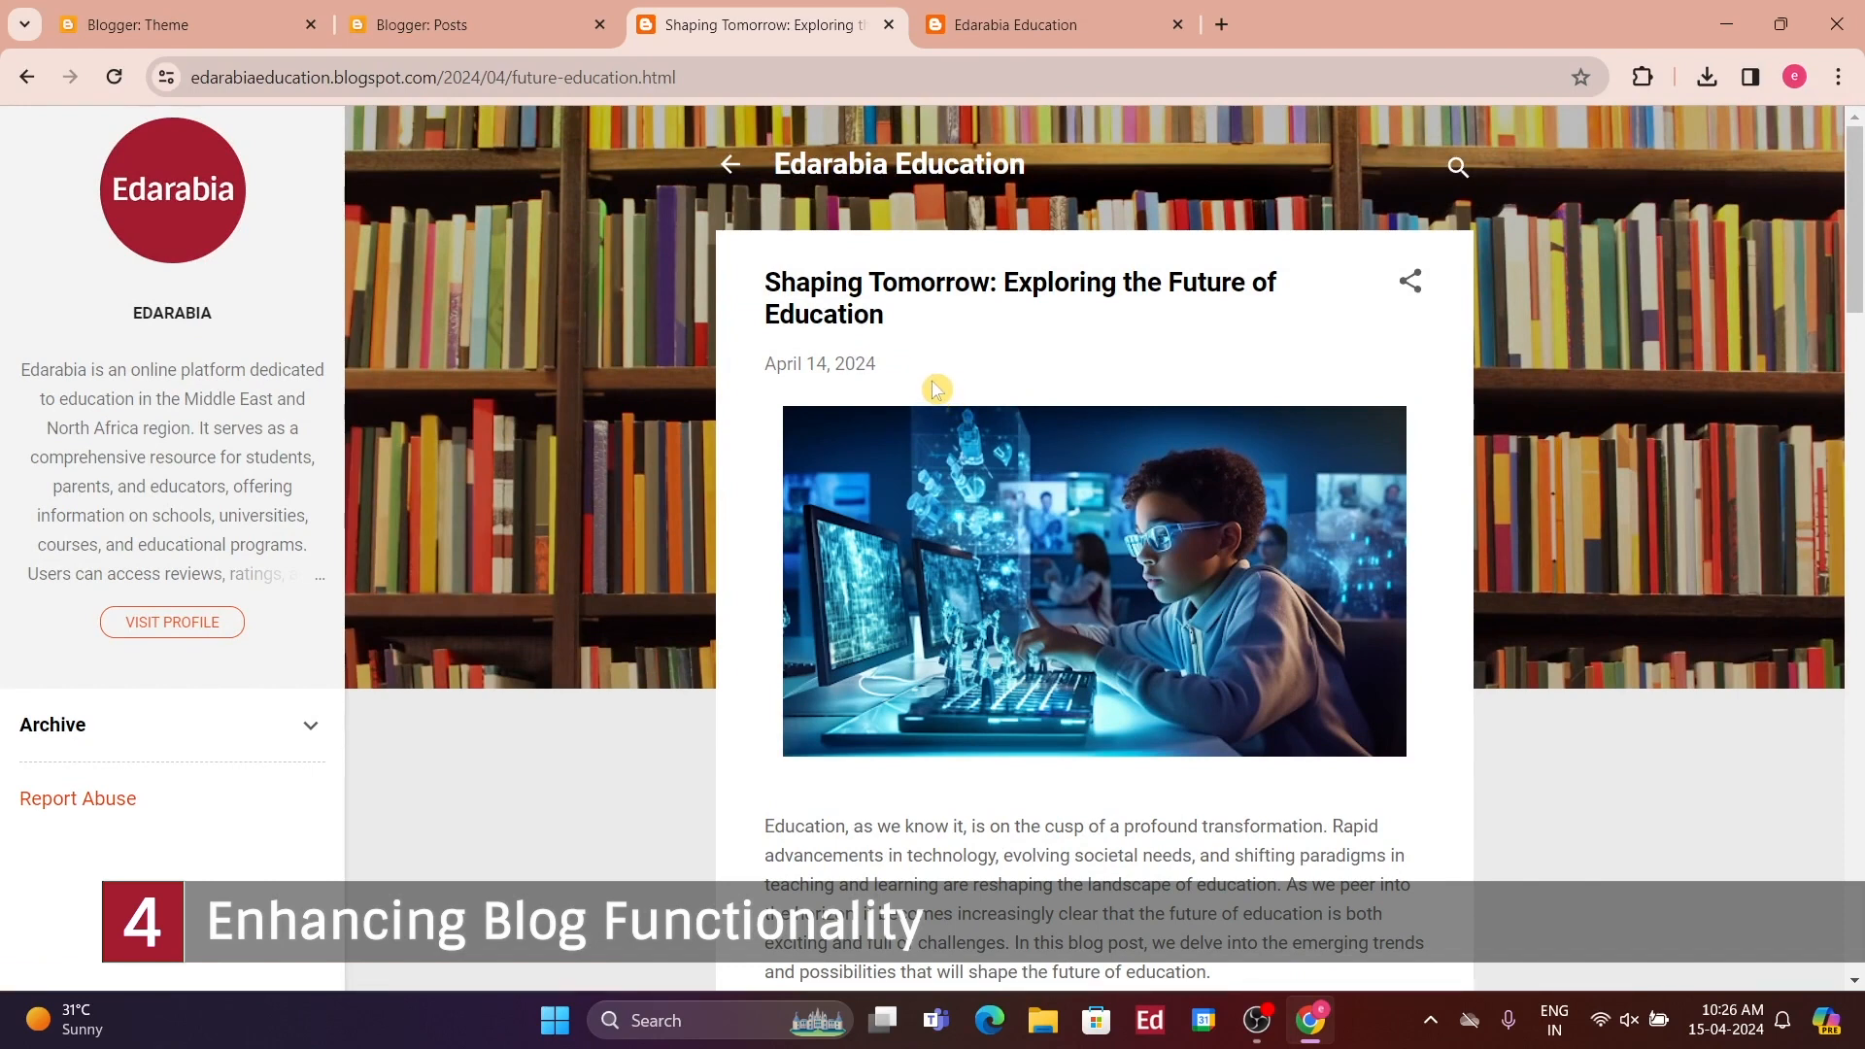
- Return to the blog's dashboard, open its layout and examine the gadgets from the sidebar down to the footer
click(447, 24)
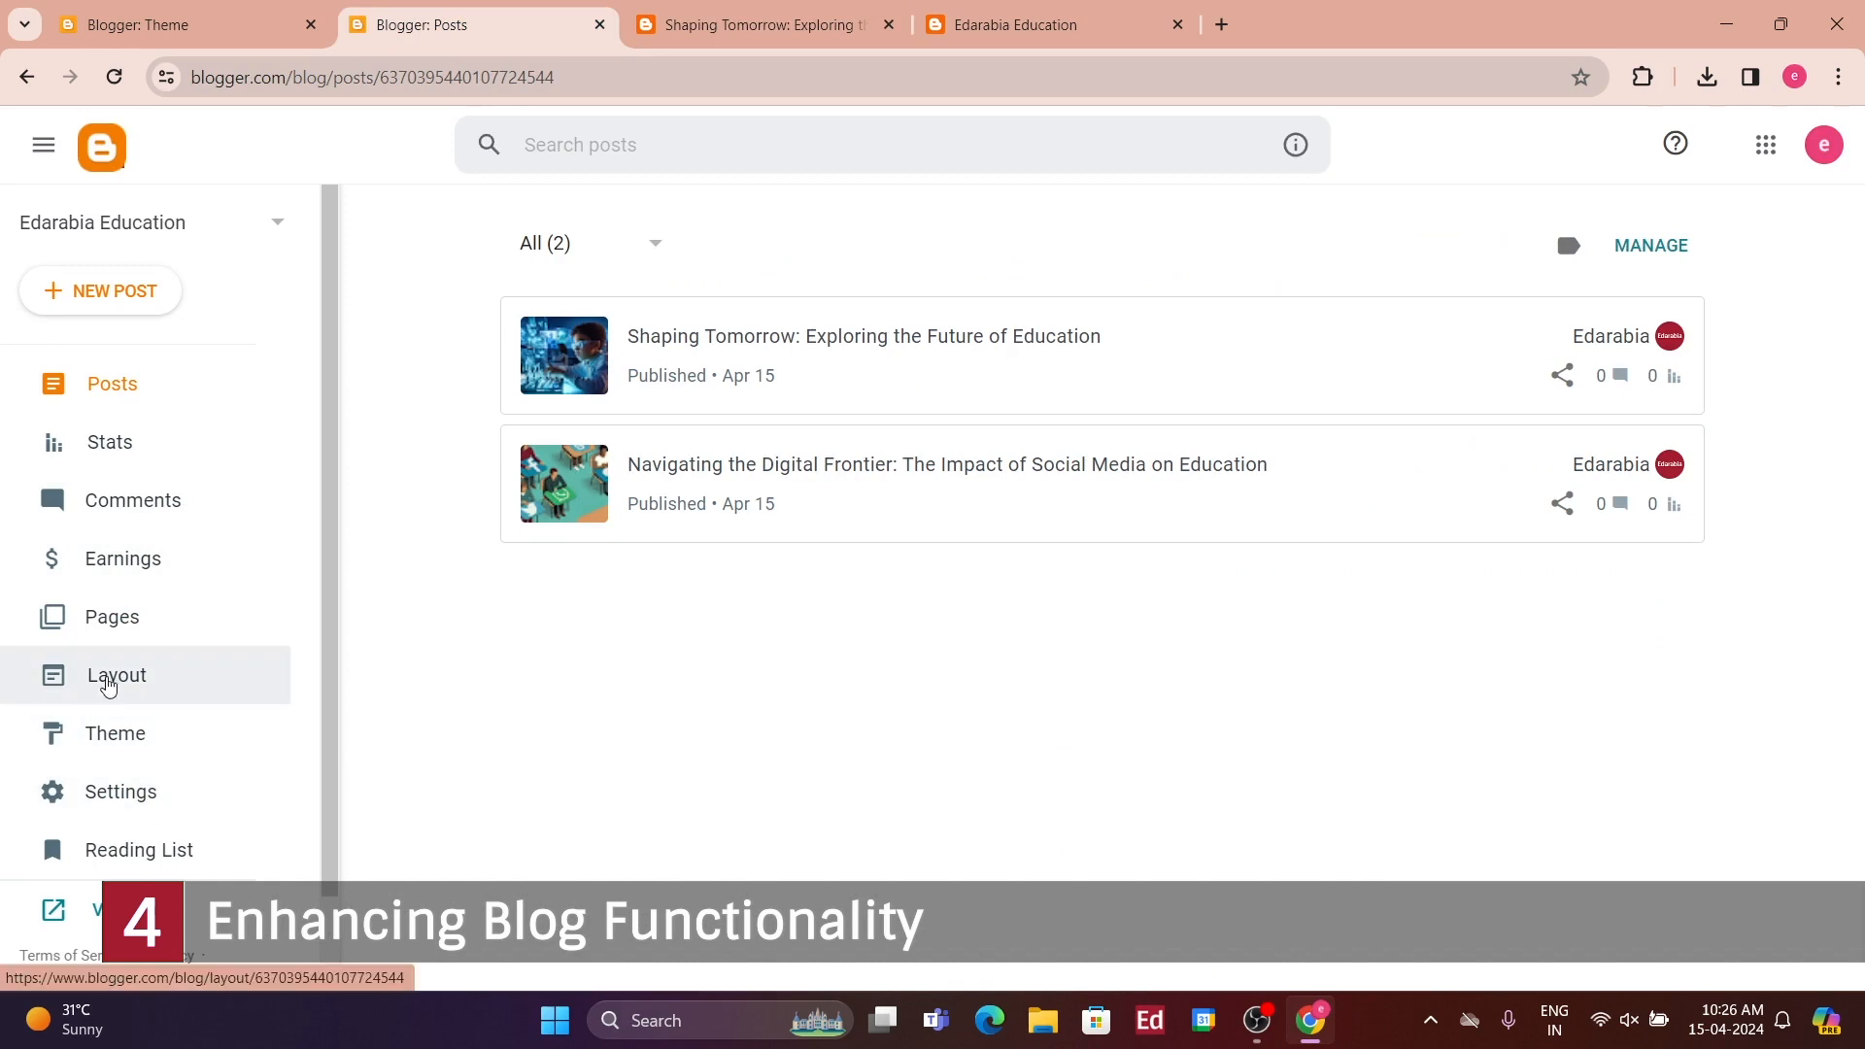
click(109, 674)
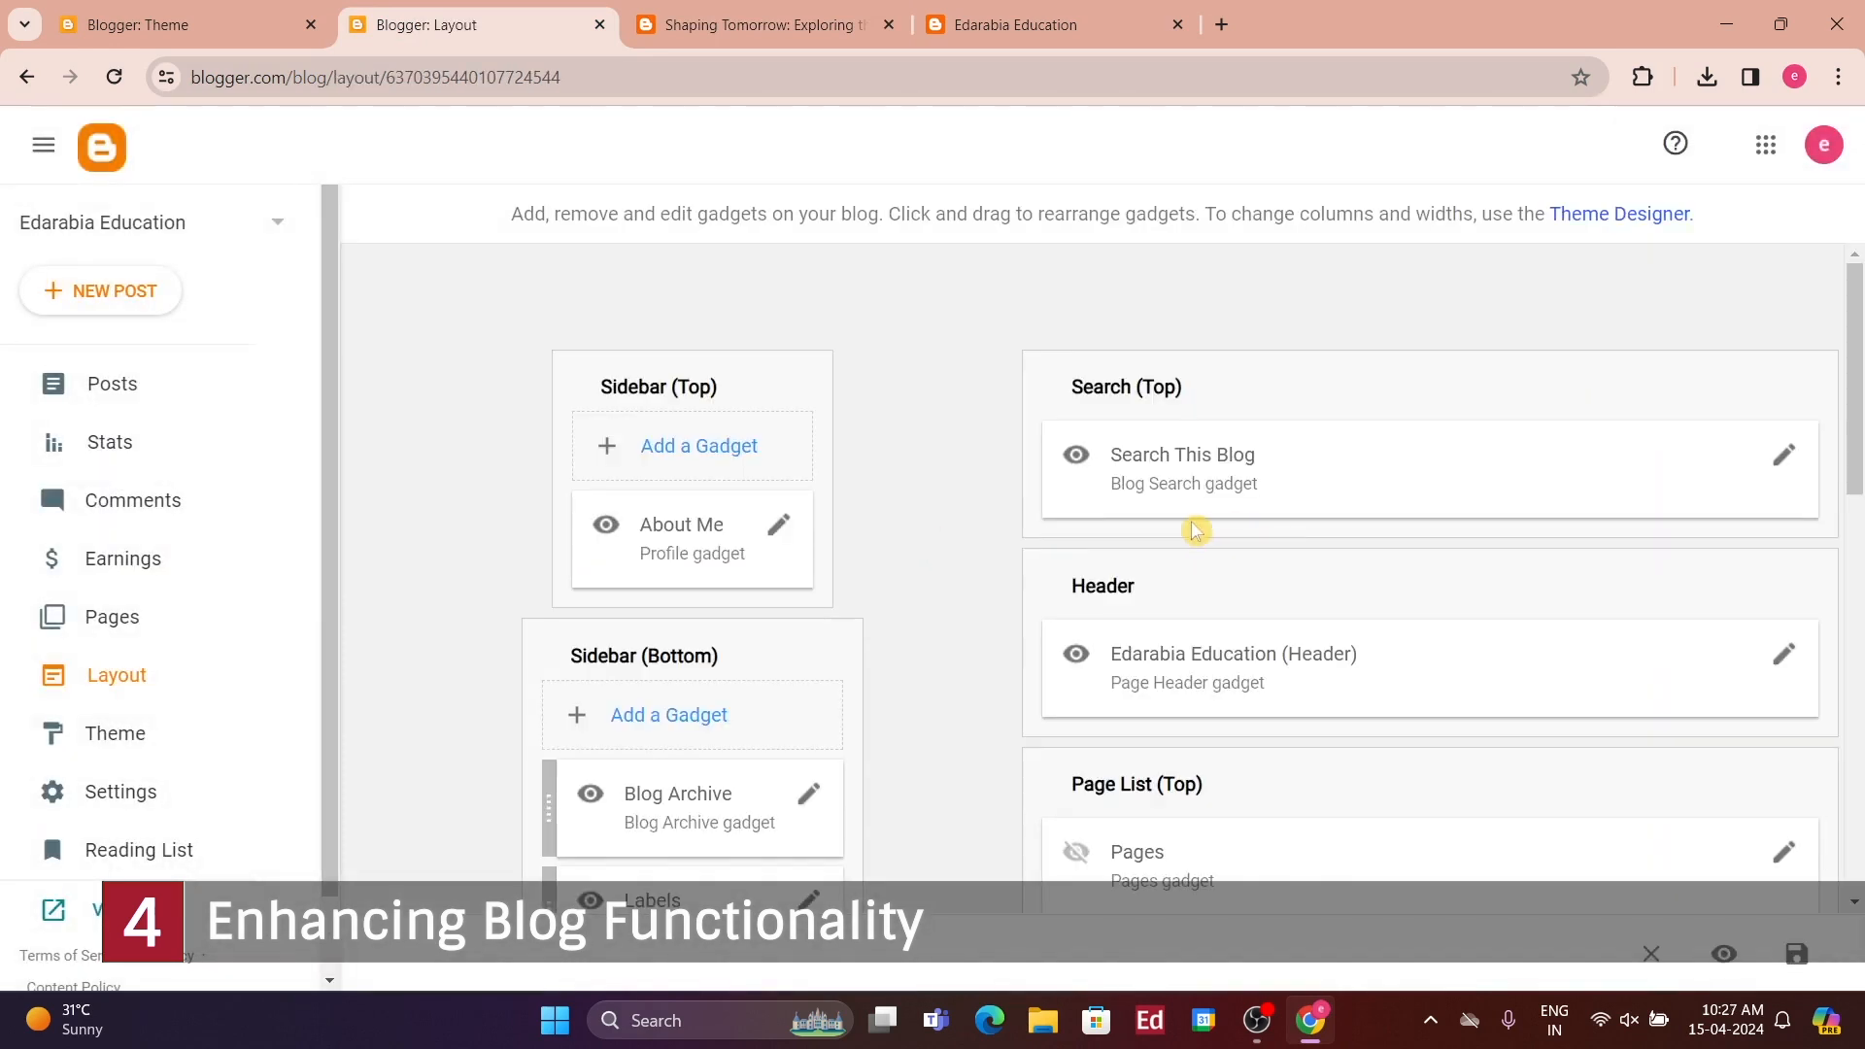
scroll(1033, 584, down, 10)
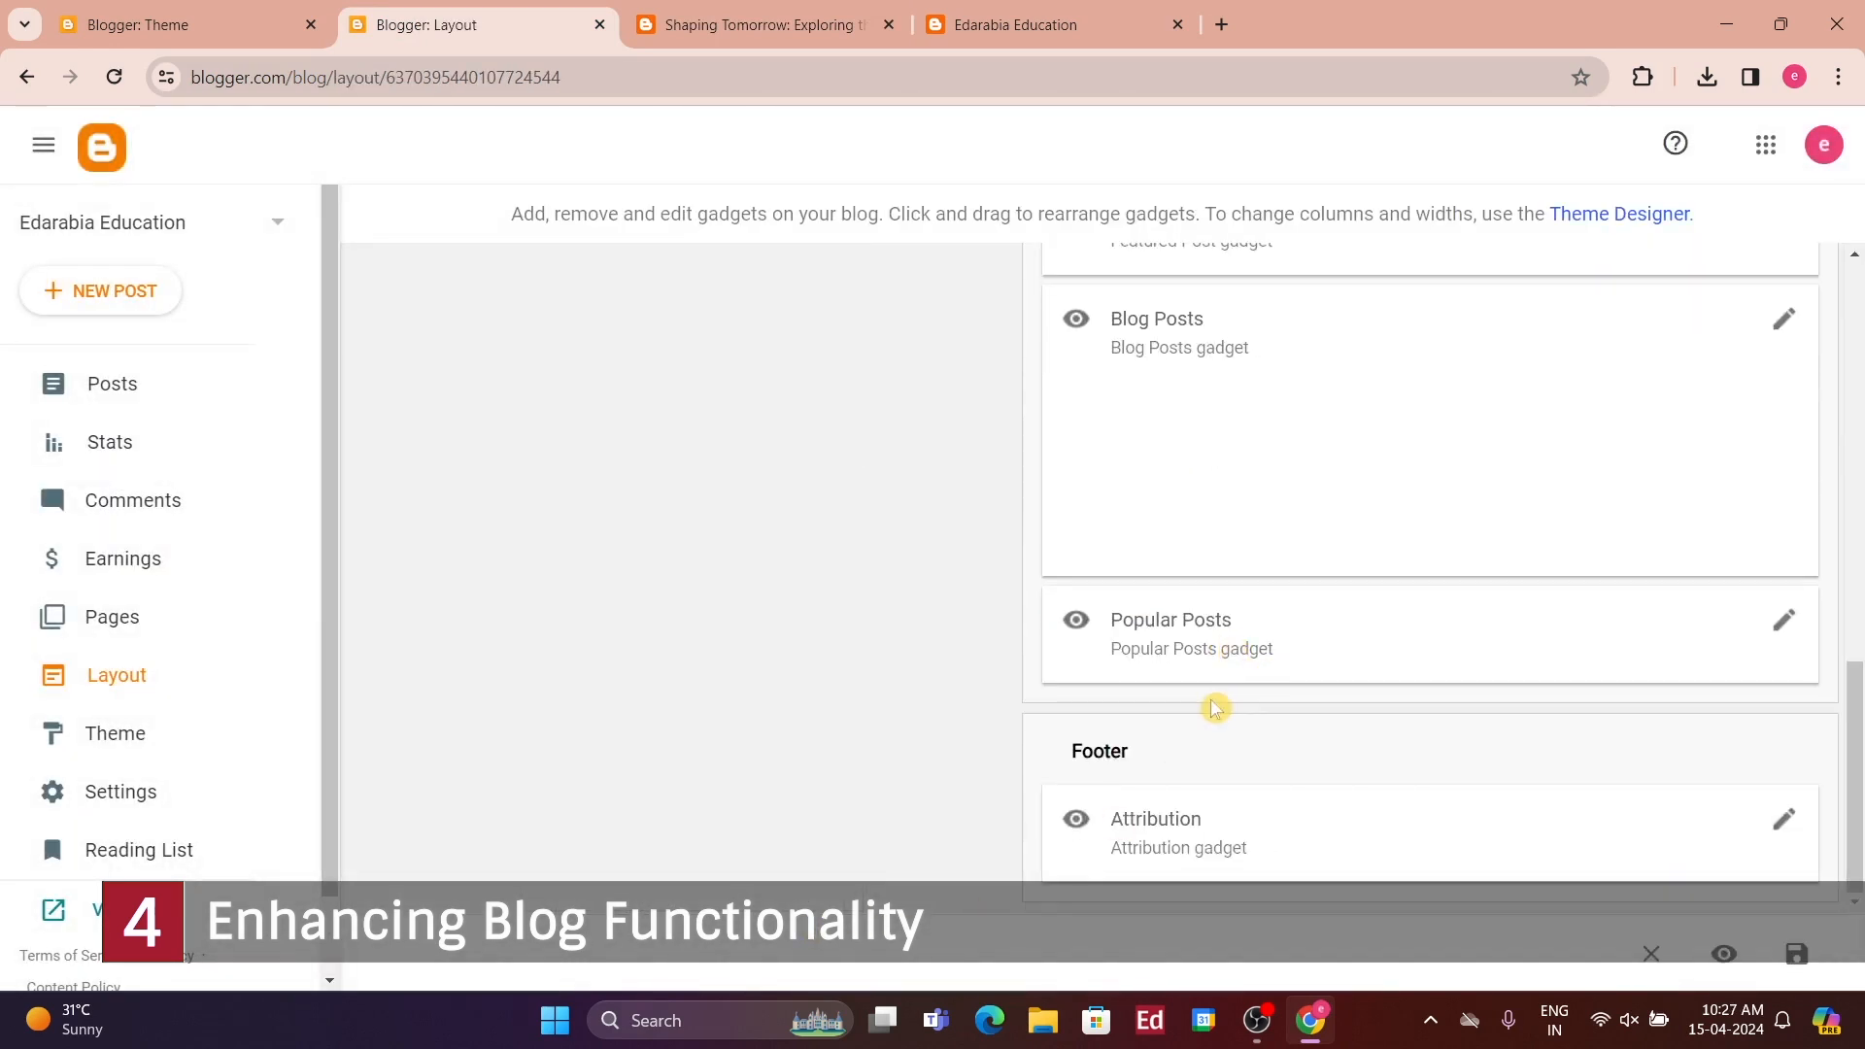
- Open the settings of the Blog Posts gadget in the Page Body and examine its post count, link text and display options
scroll(1220, 712, up, 4)
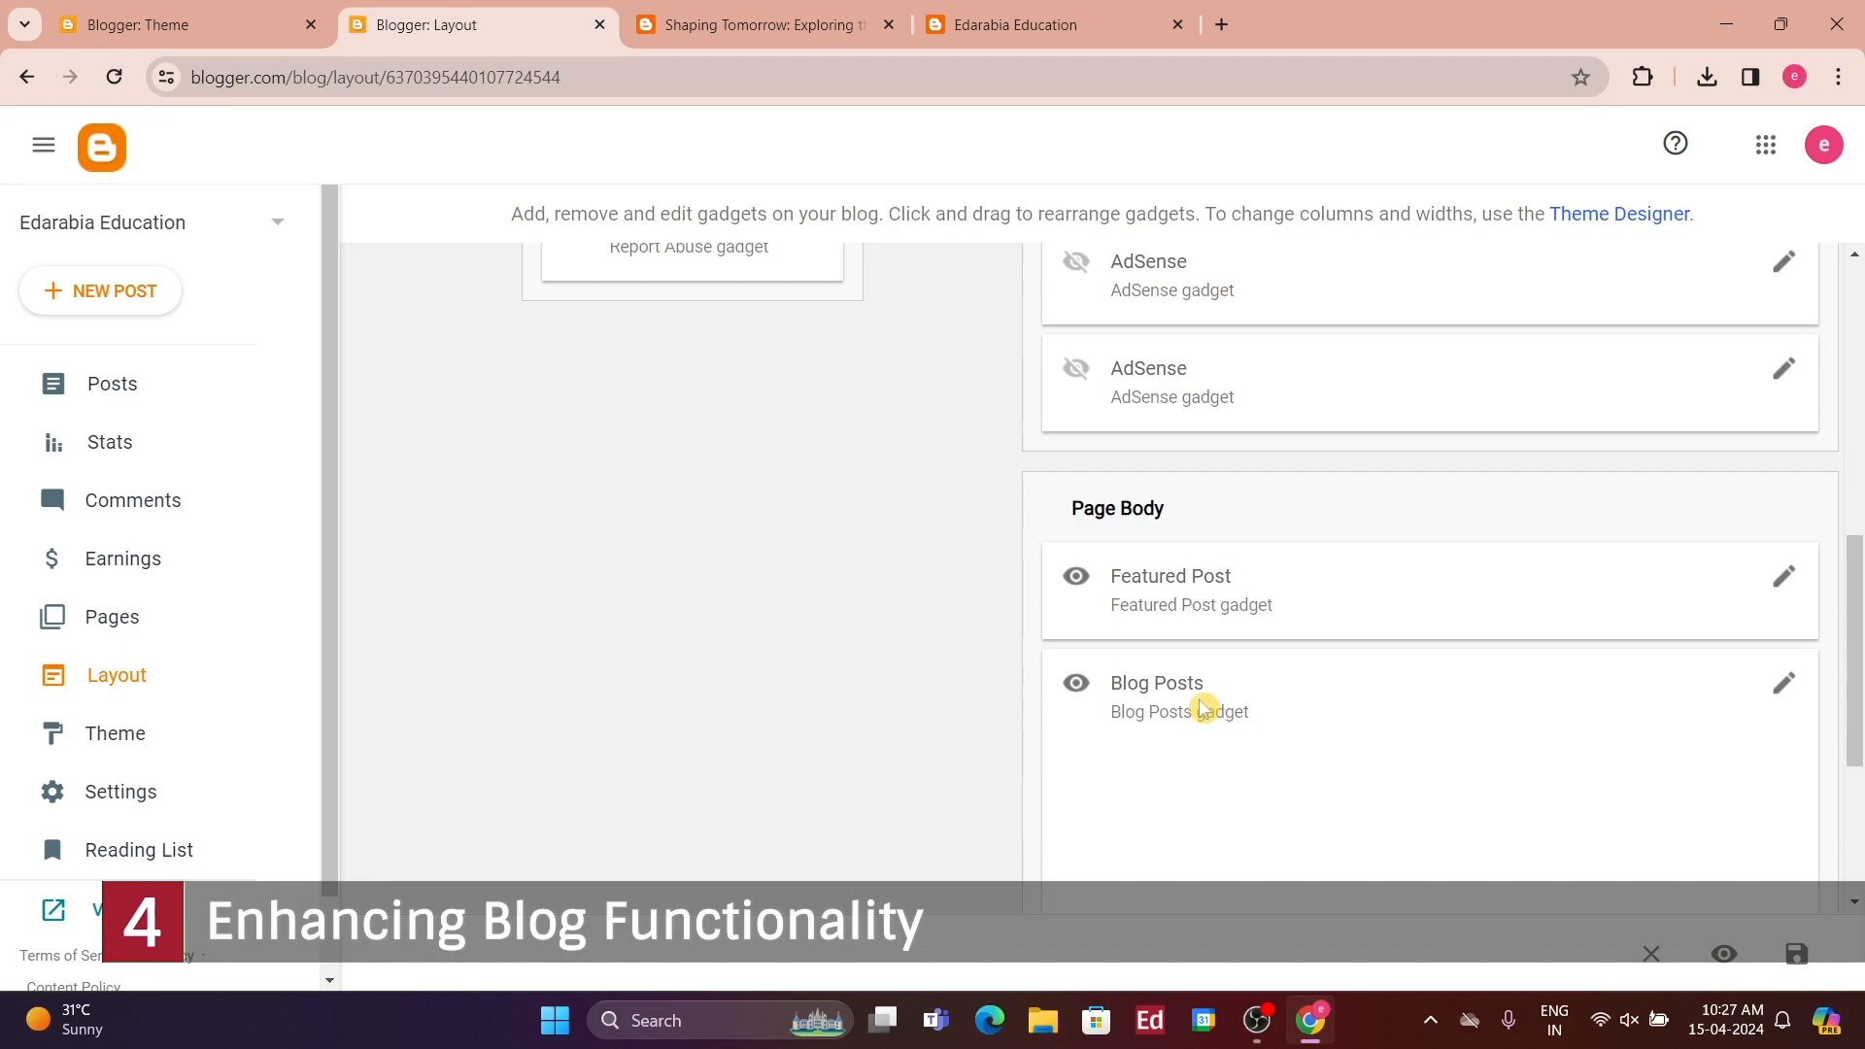
click(1162, 671)
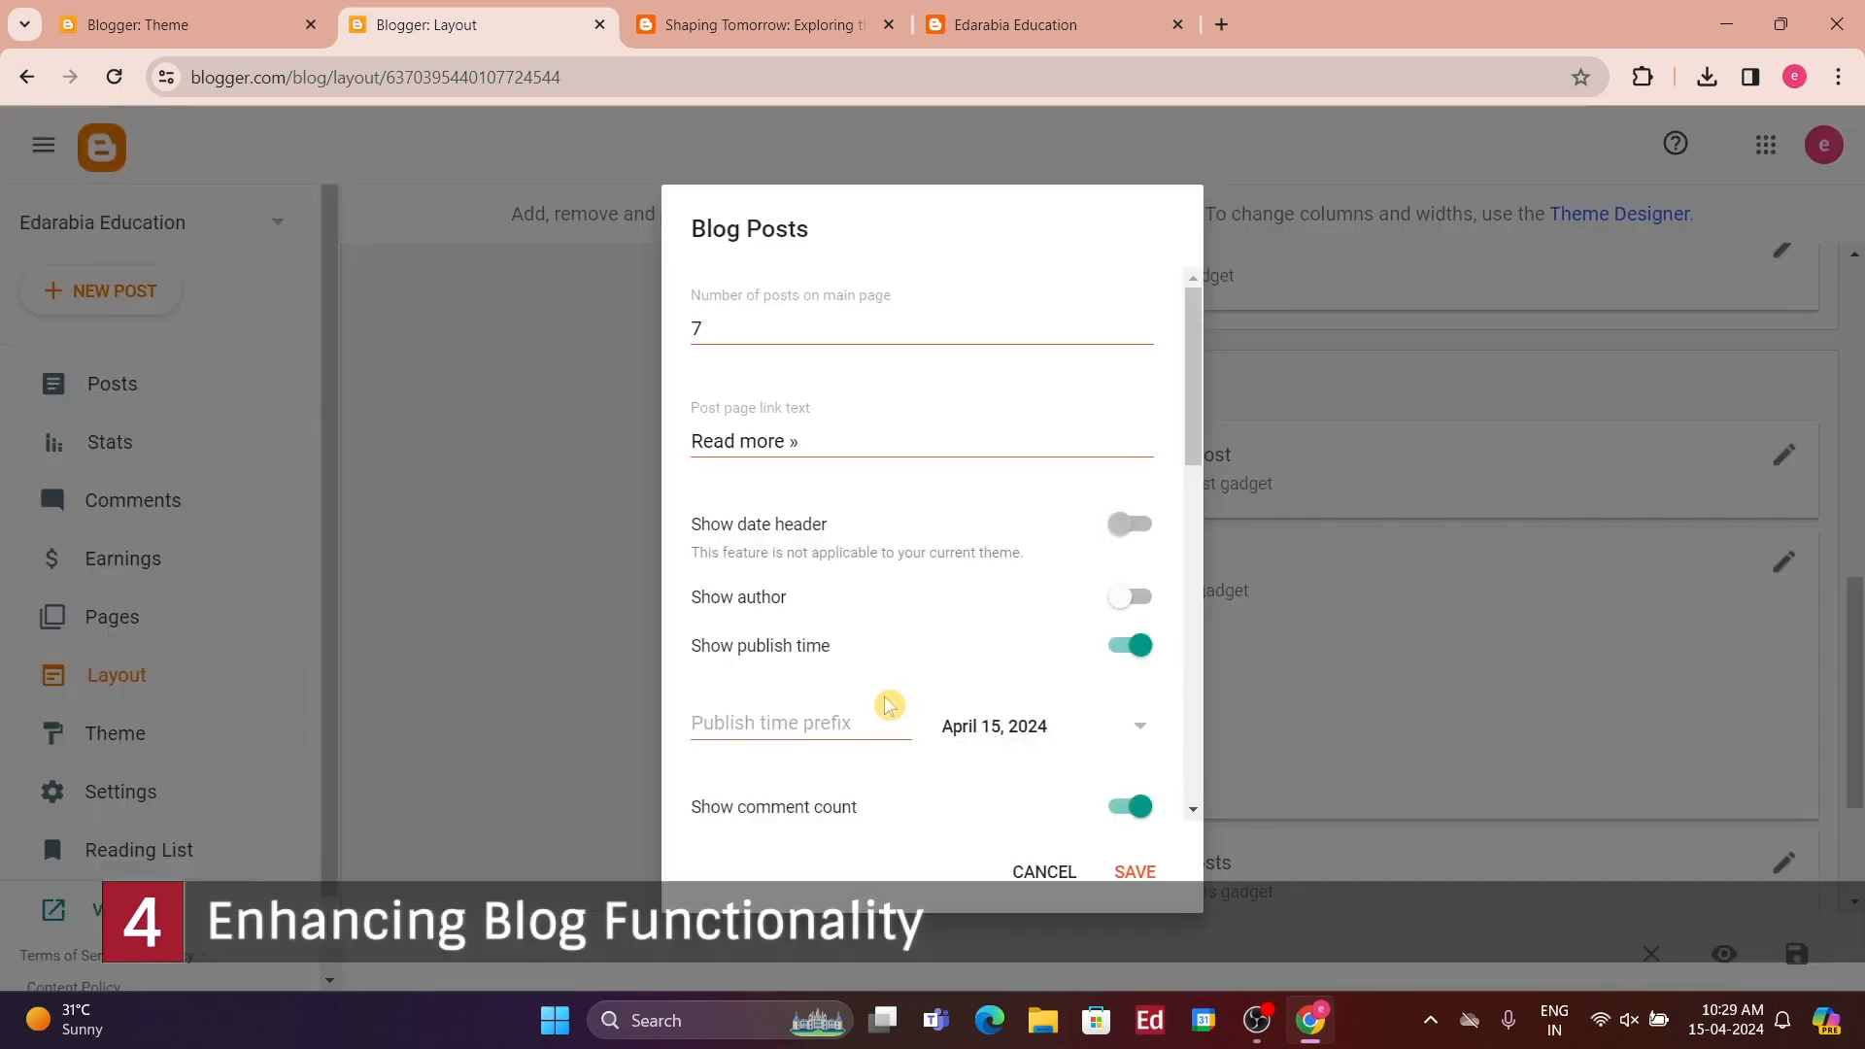
click(798, 443)
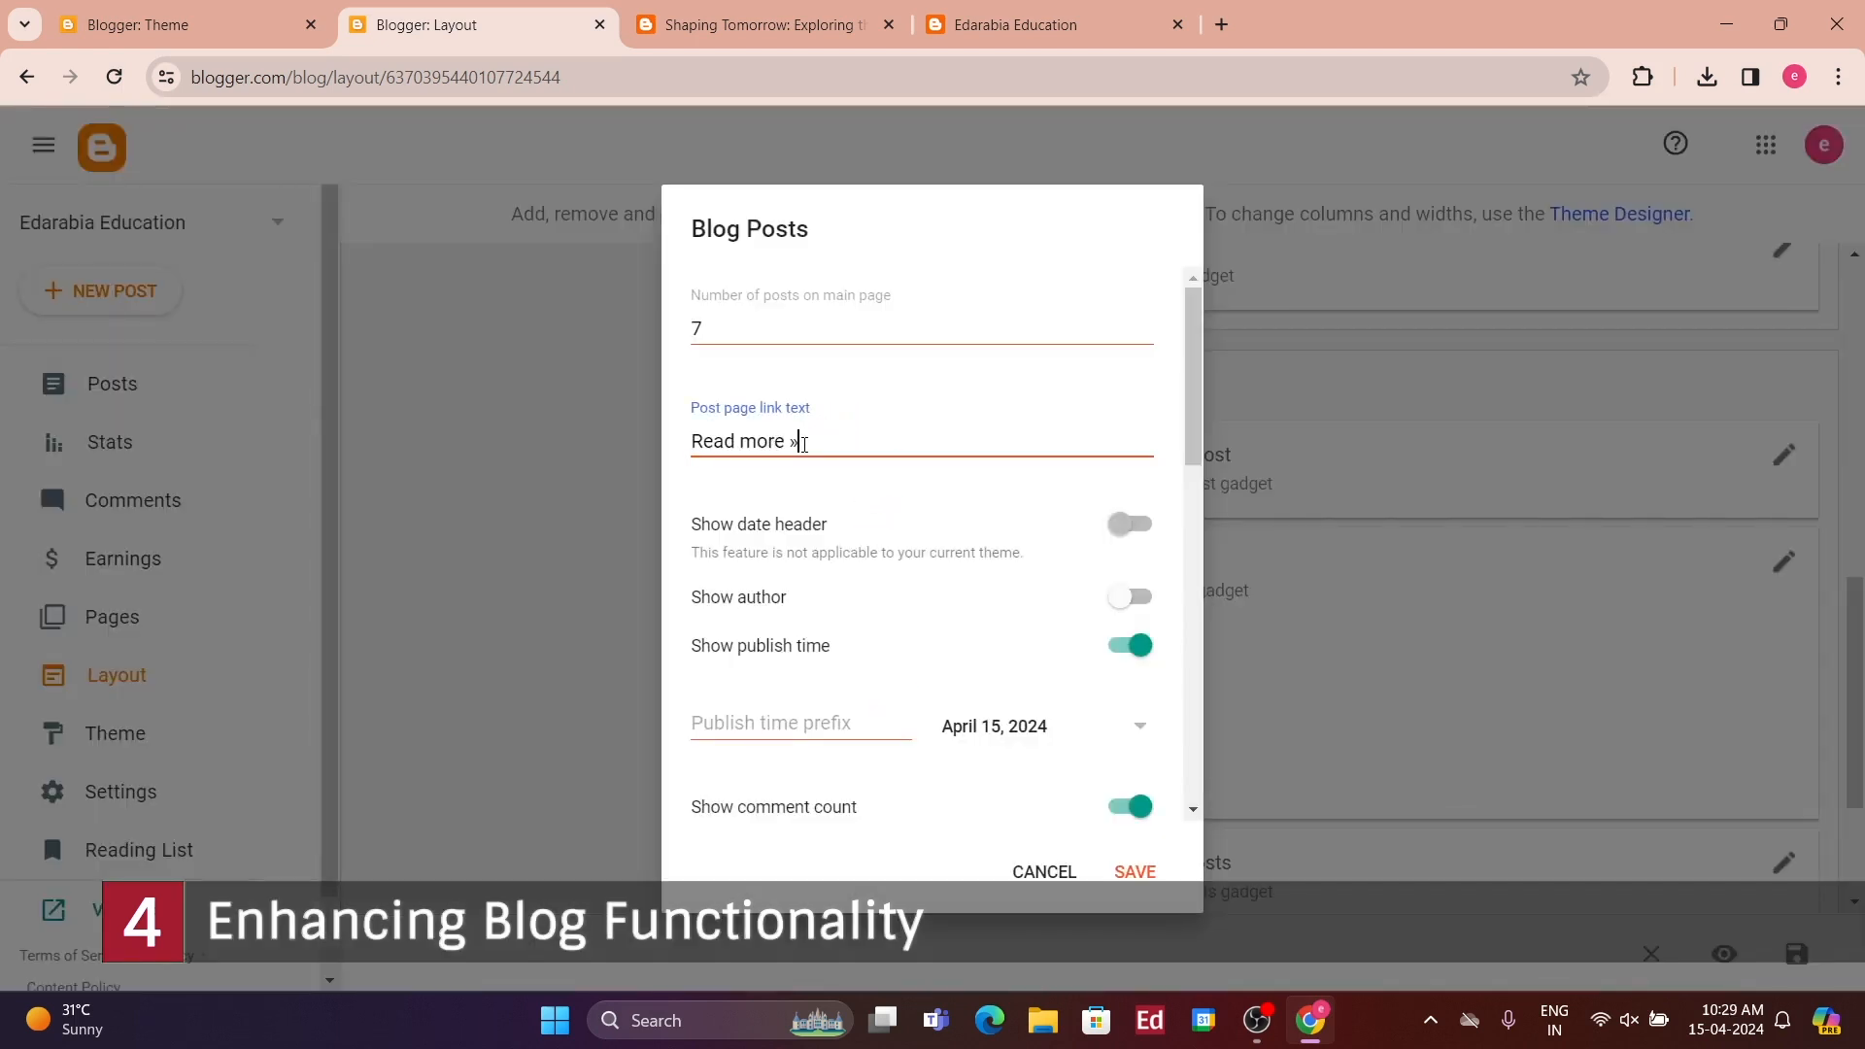
click(763, 326)
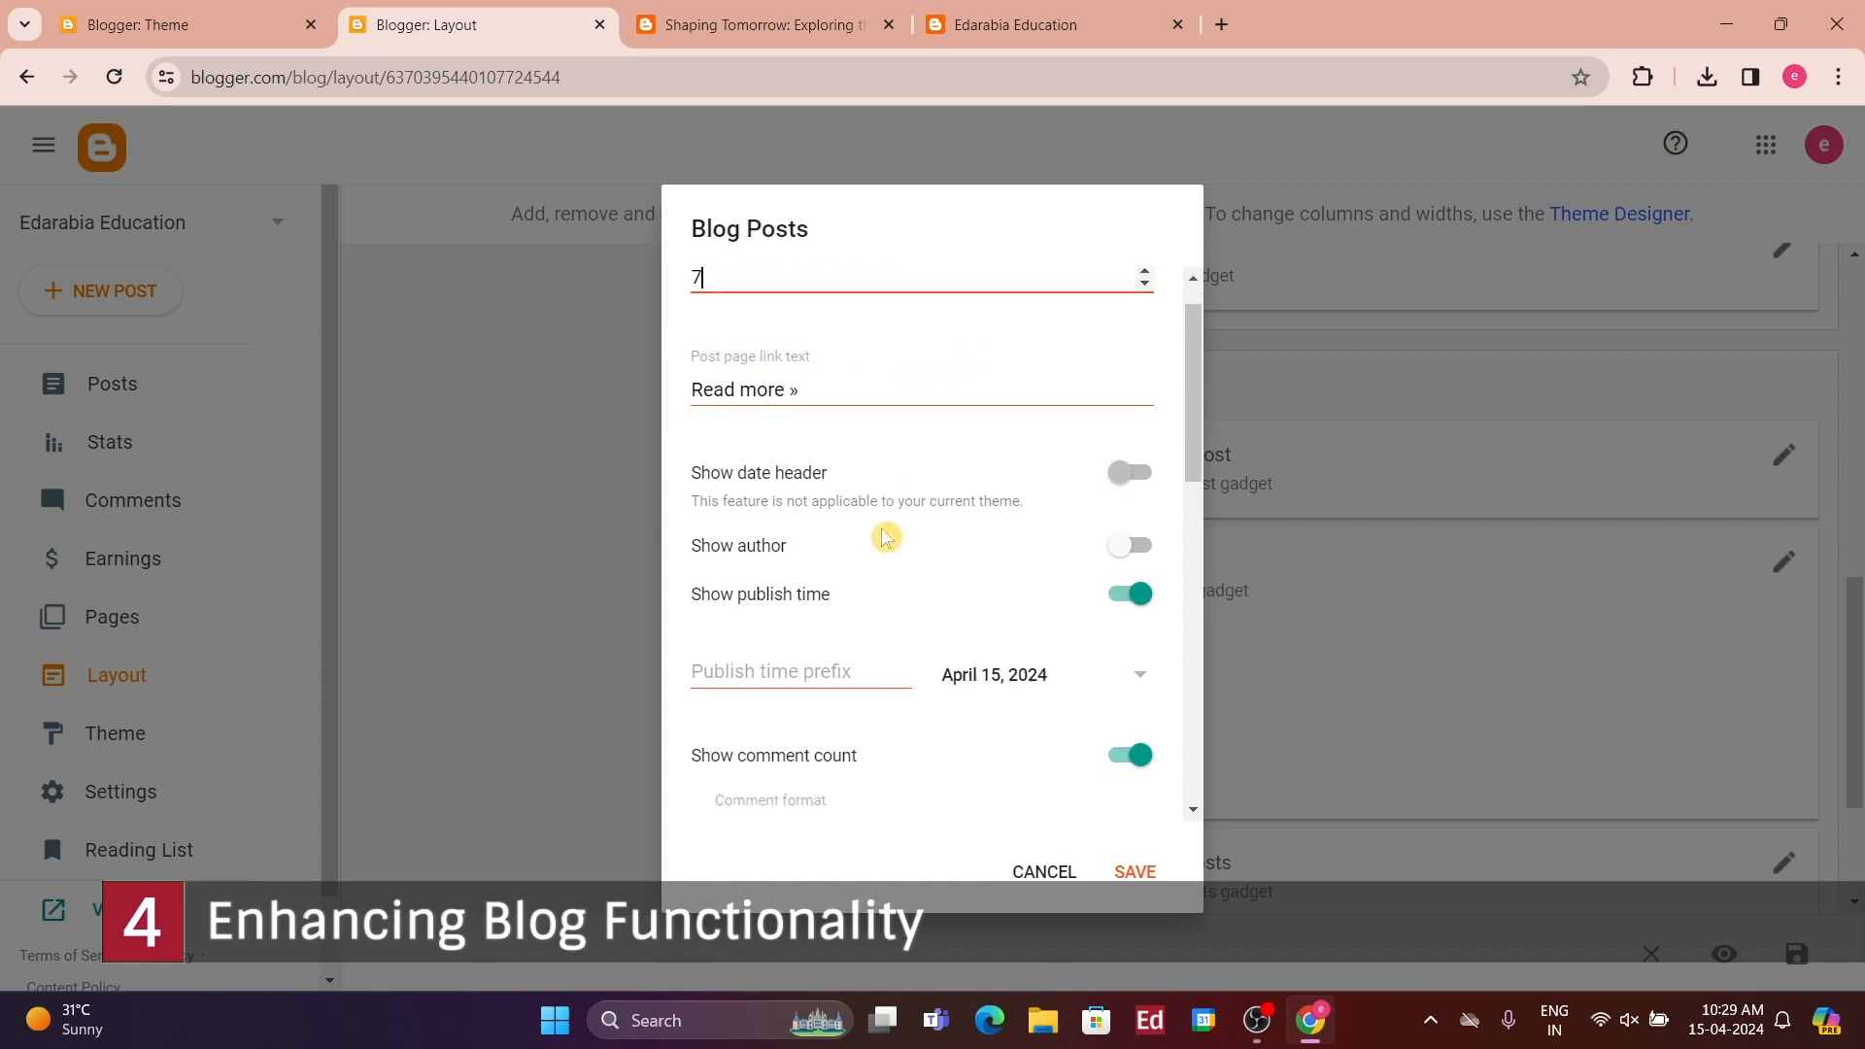
scroll(883, 533, down, 2)
scroll(1103, 483, up, 2)
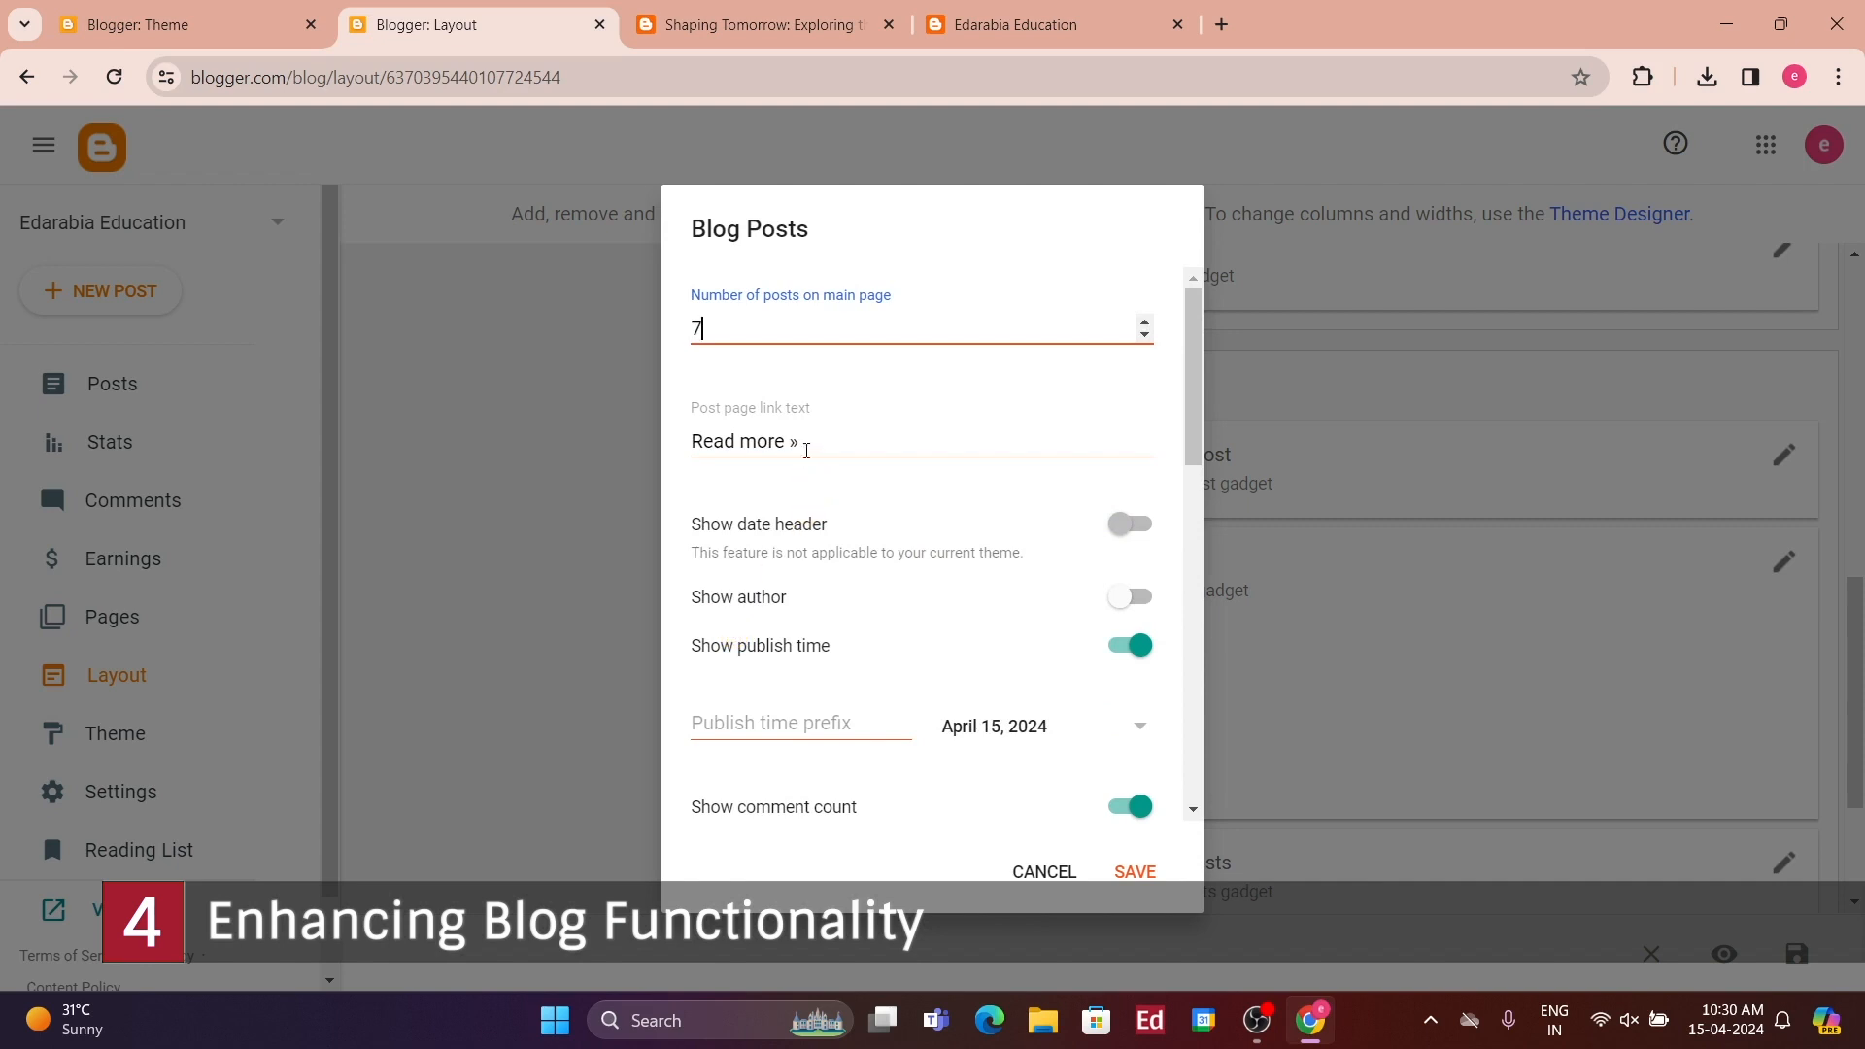
scroll(781, 592, down, 4)
scroll(774, 608, up, 2)
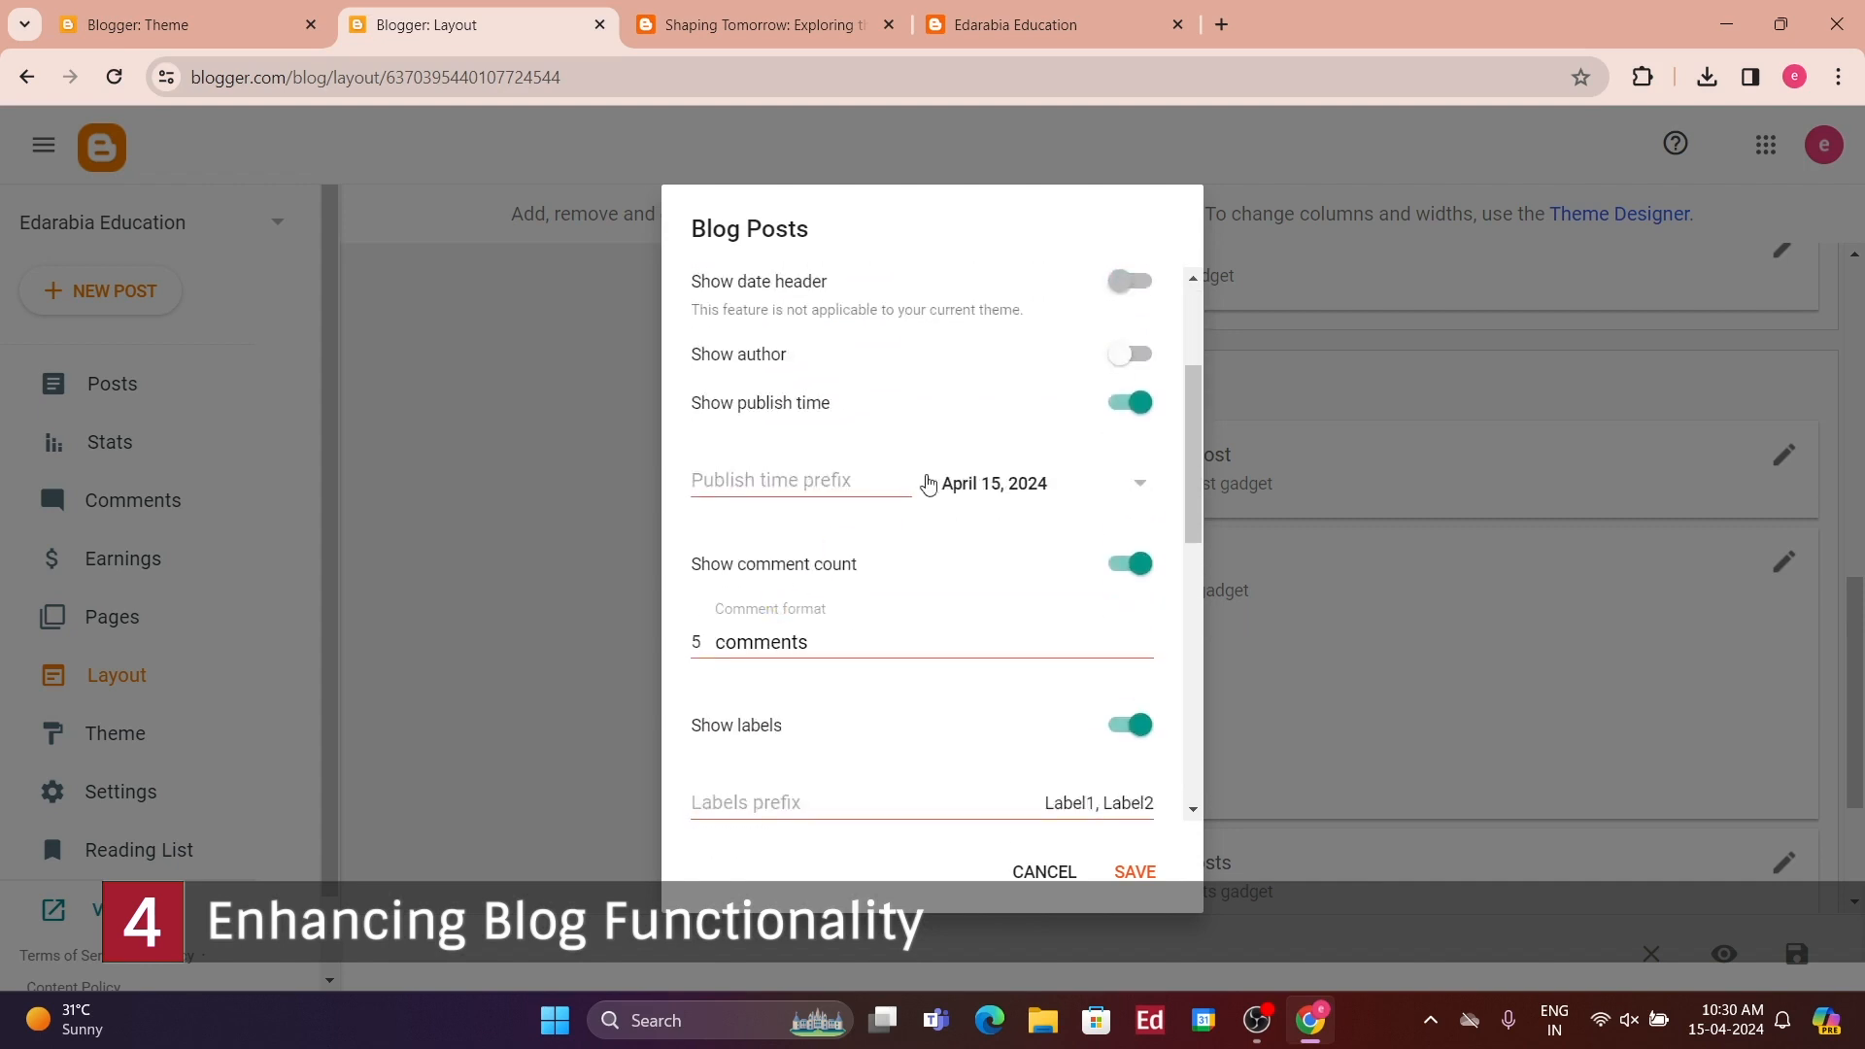
- Set the Blog Posts publish time format to "Monday, April 15, 2024" with the prefix "By Edarabia" and save the gadget
click(975, 493)
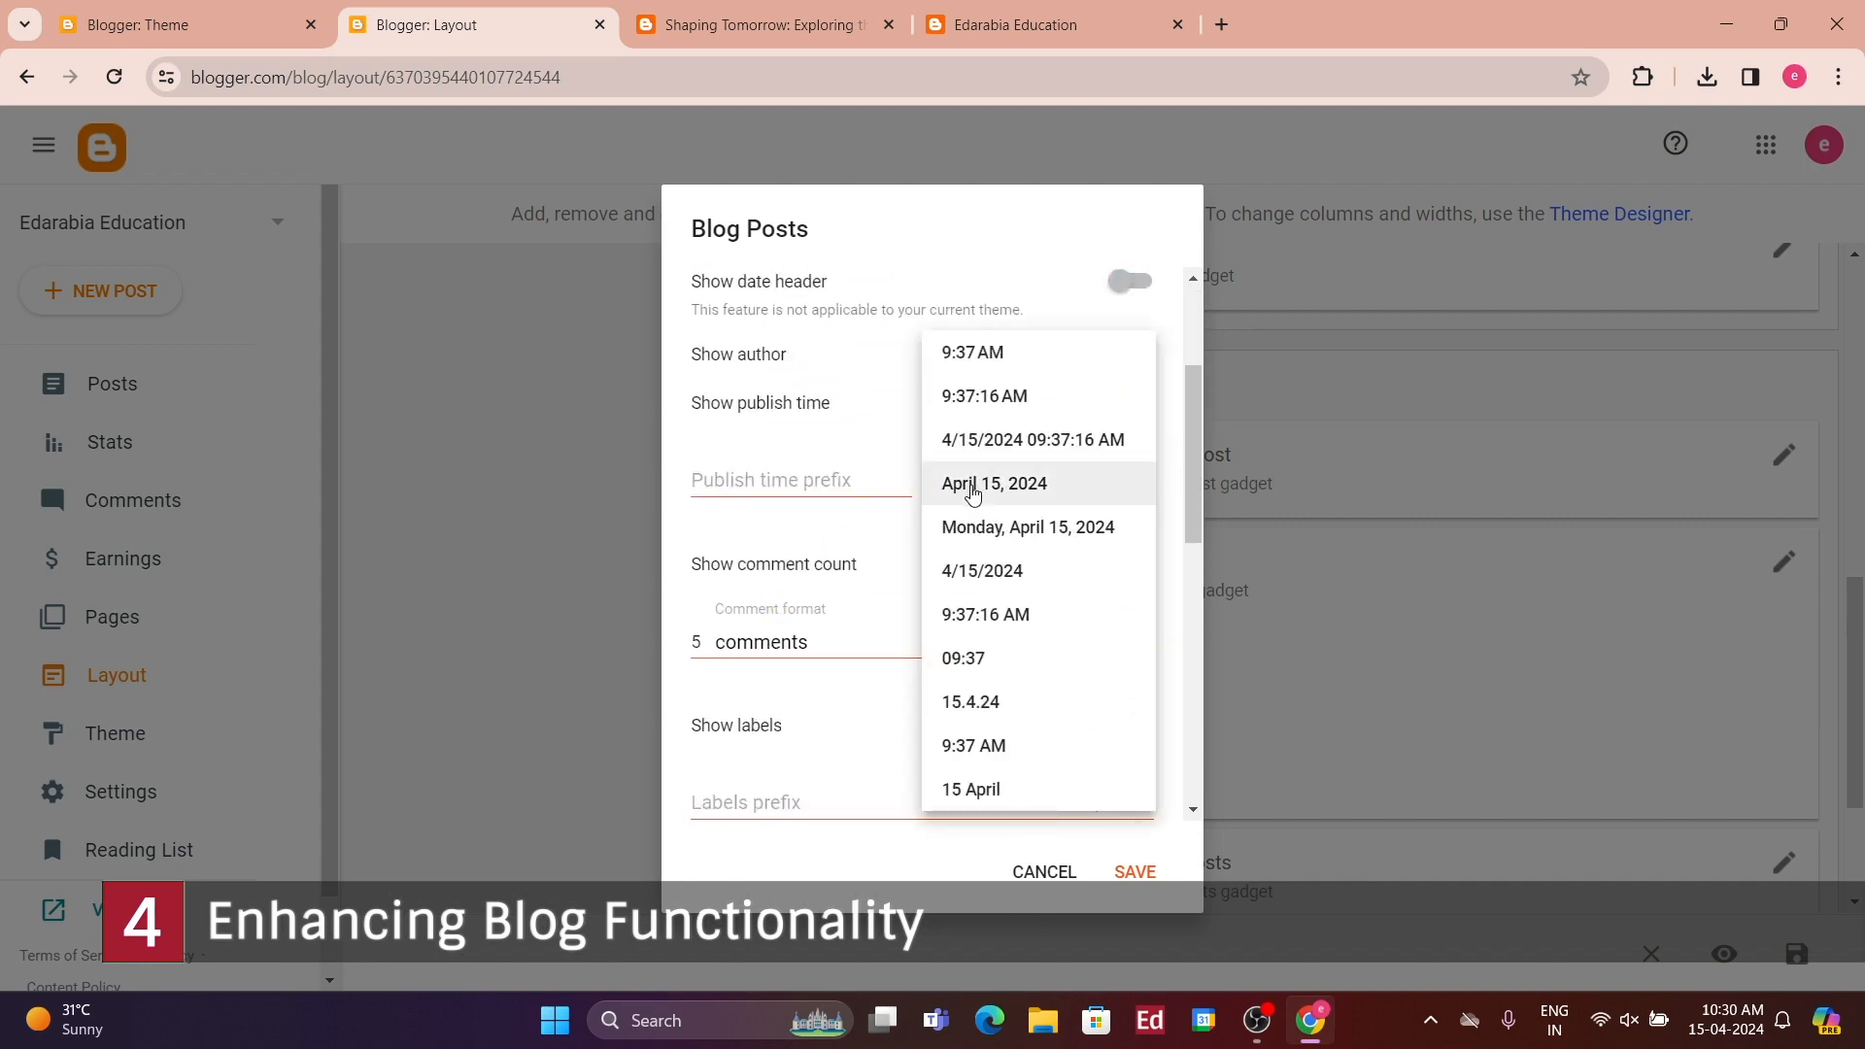
click(886, 515)
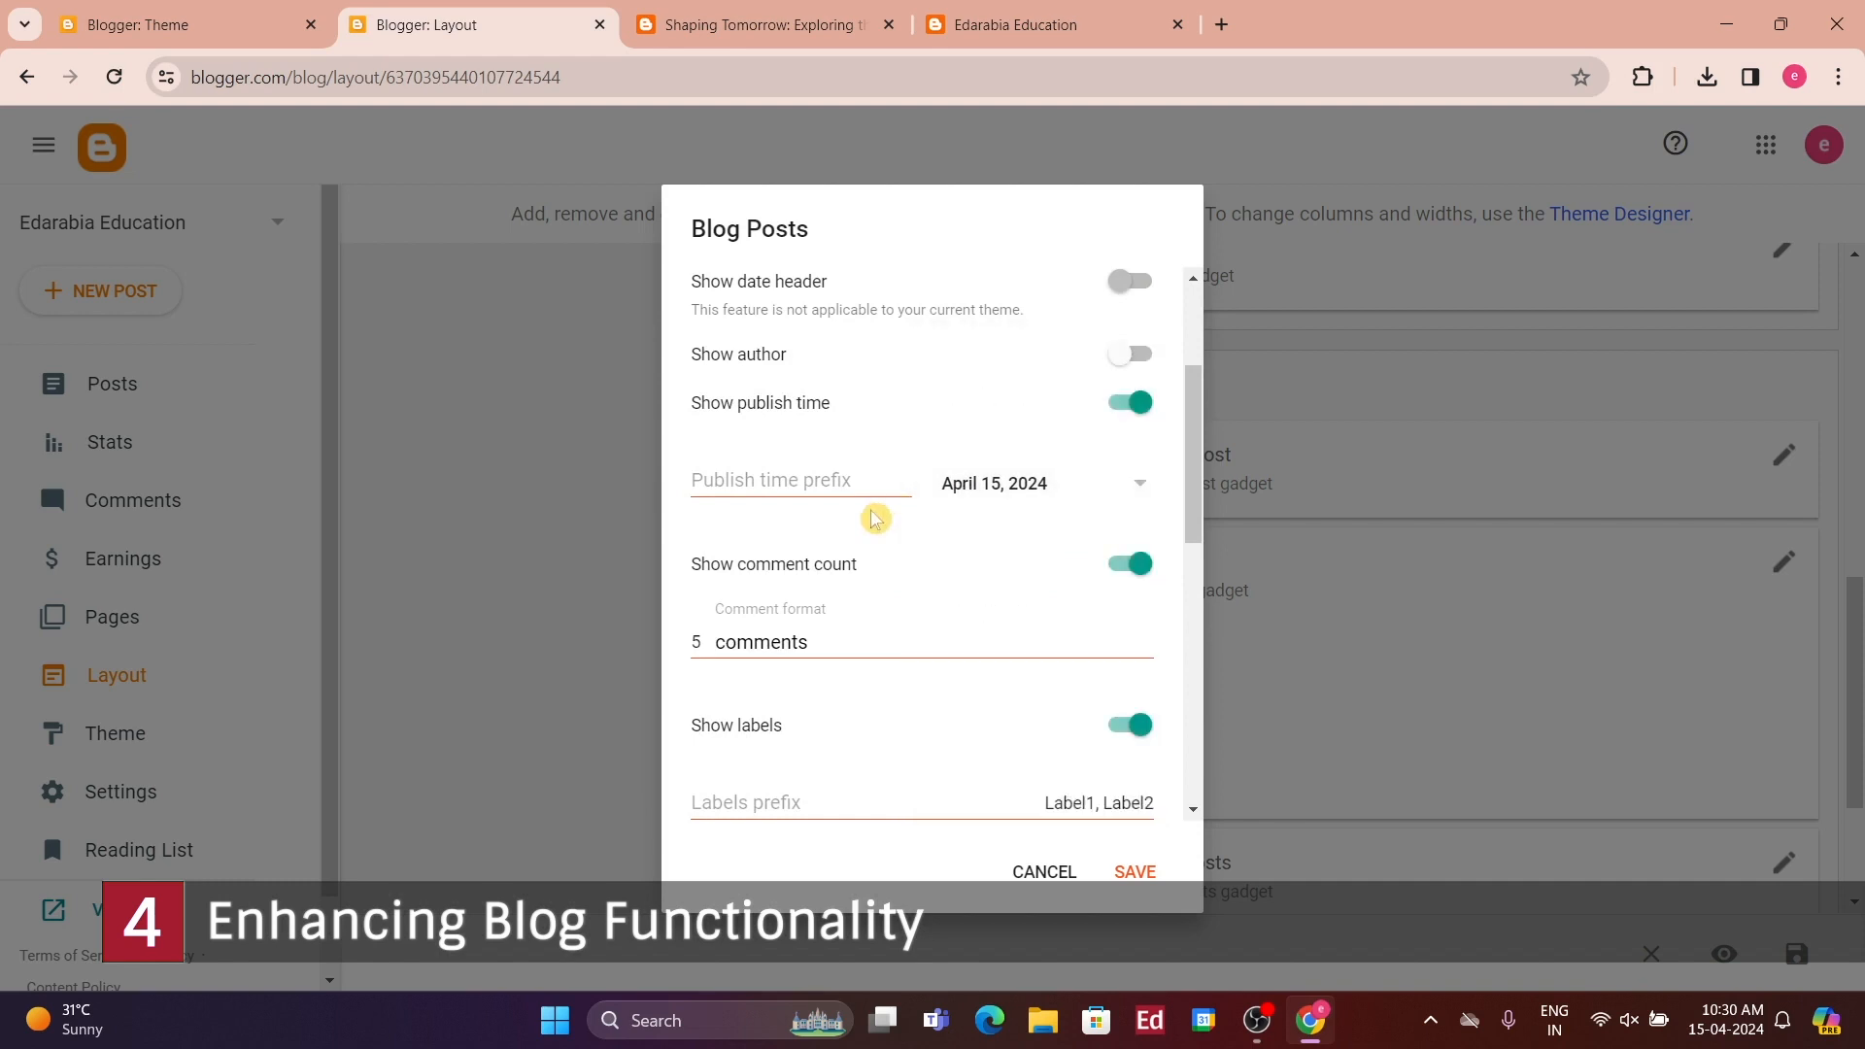
click(762, 600)
text(By Edarabia)
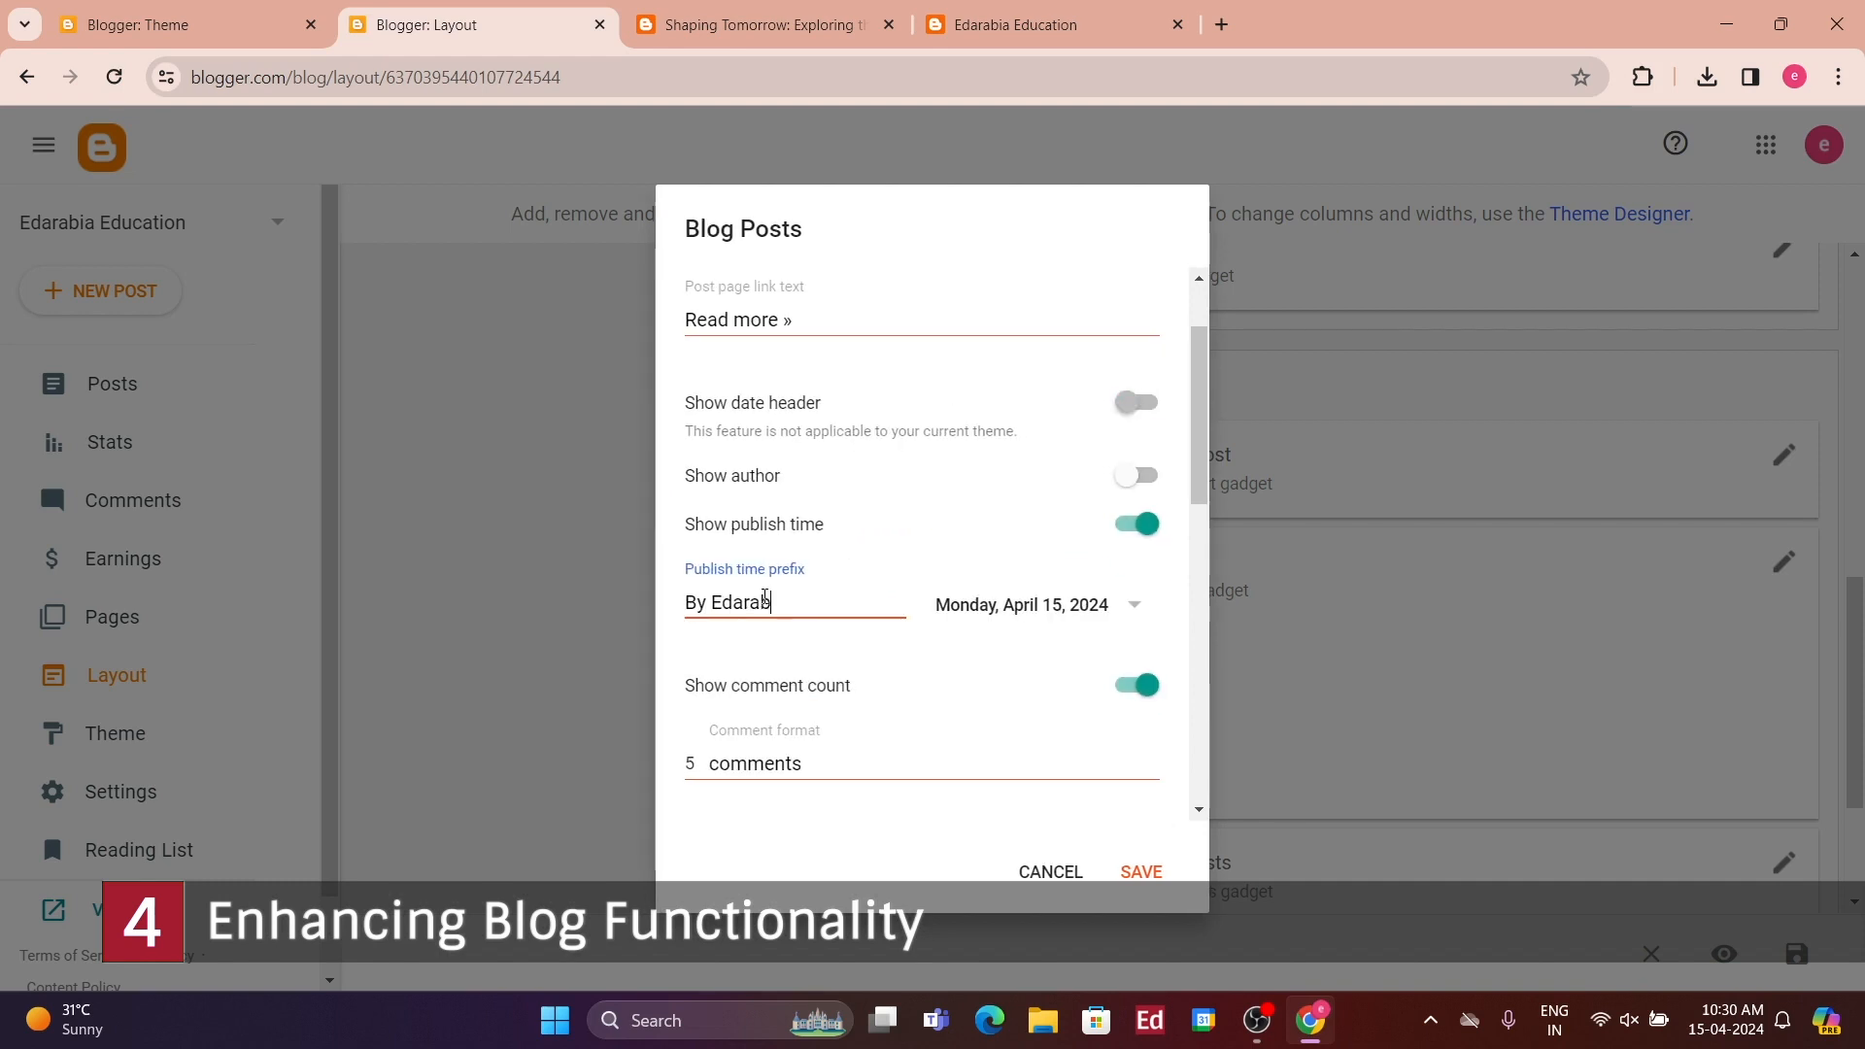
click(1147, 871)
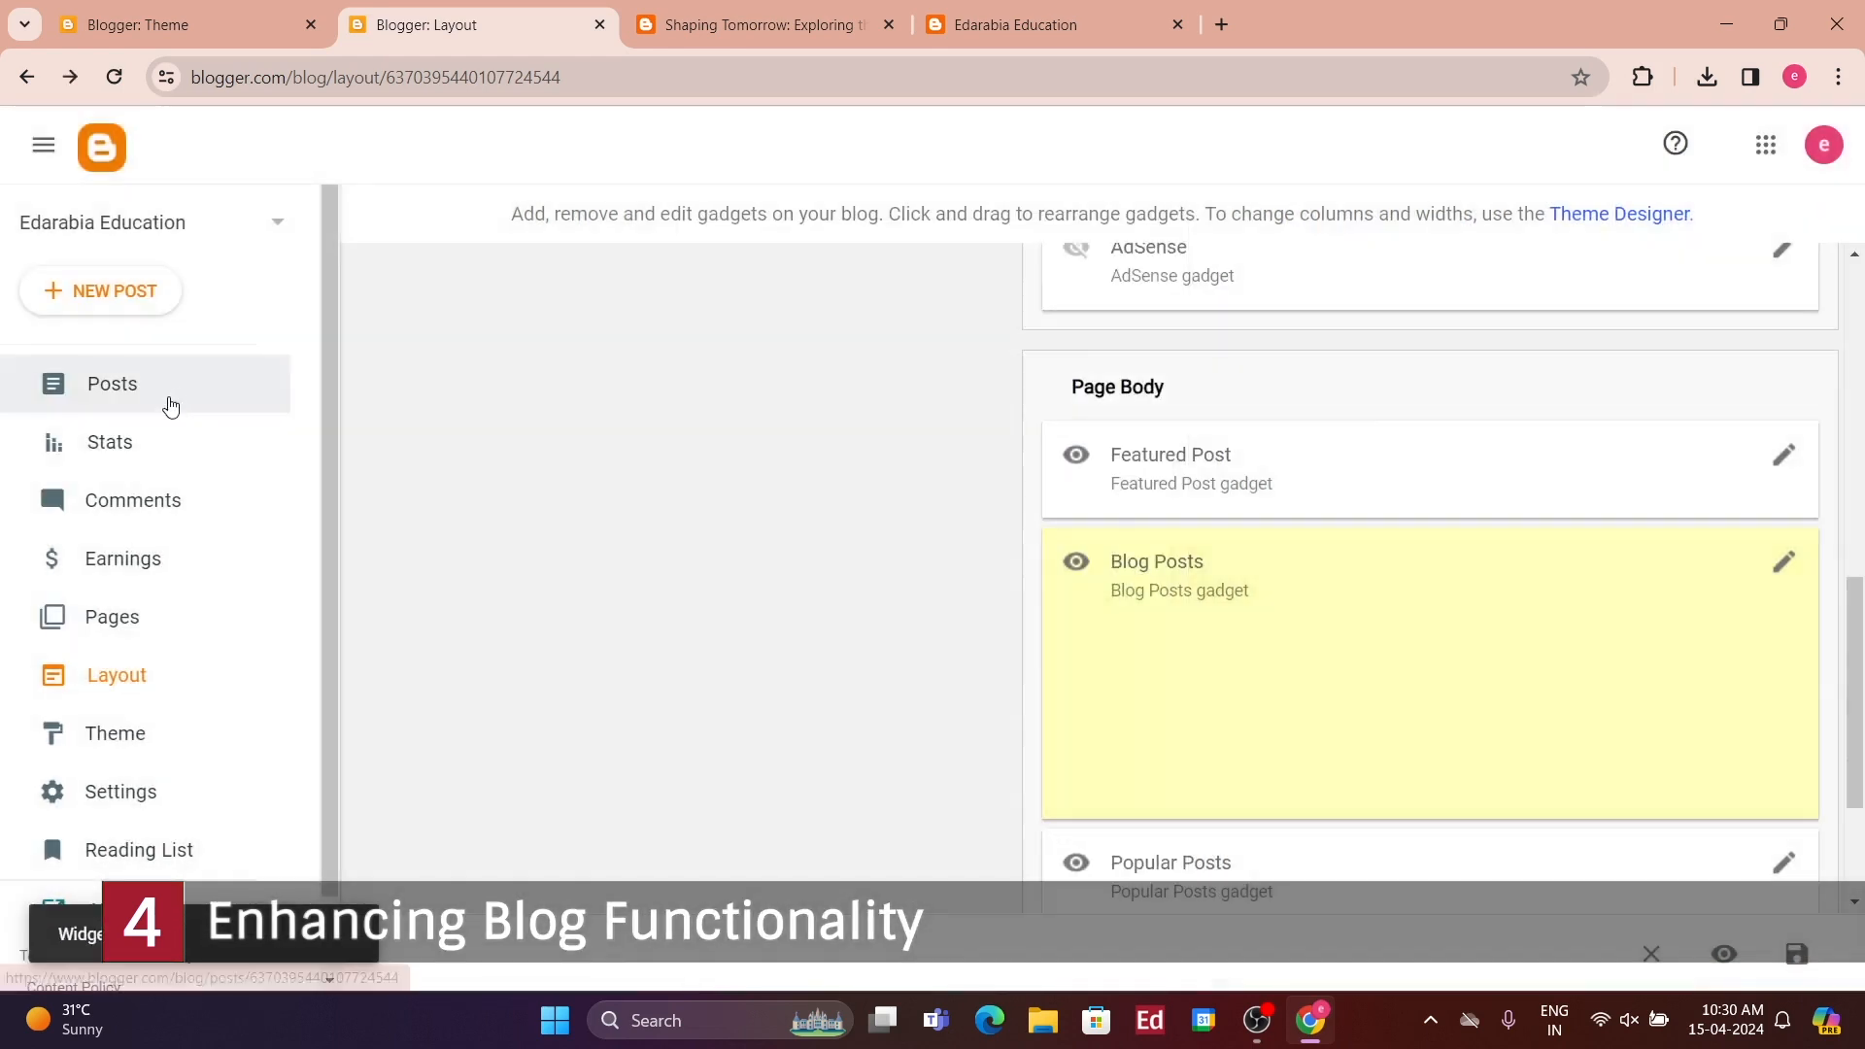
- View the live blog and check the publish date line beneath the "Shaping Tomorrow" post title
scroll(176, 874, down, 1)
click(167, 827)
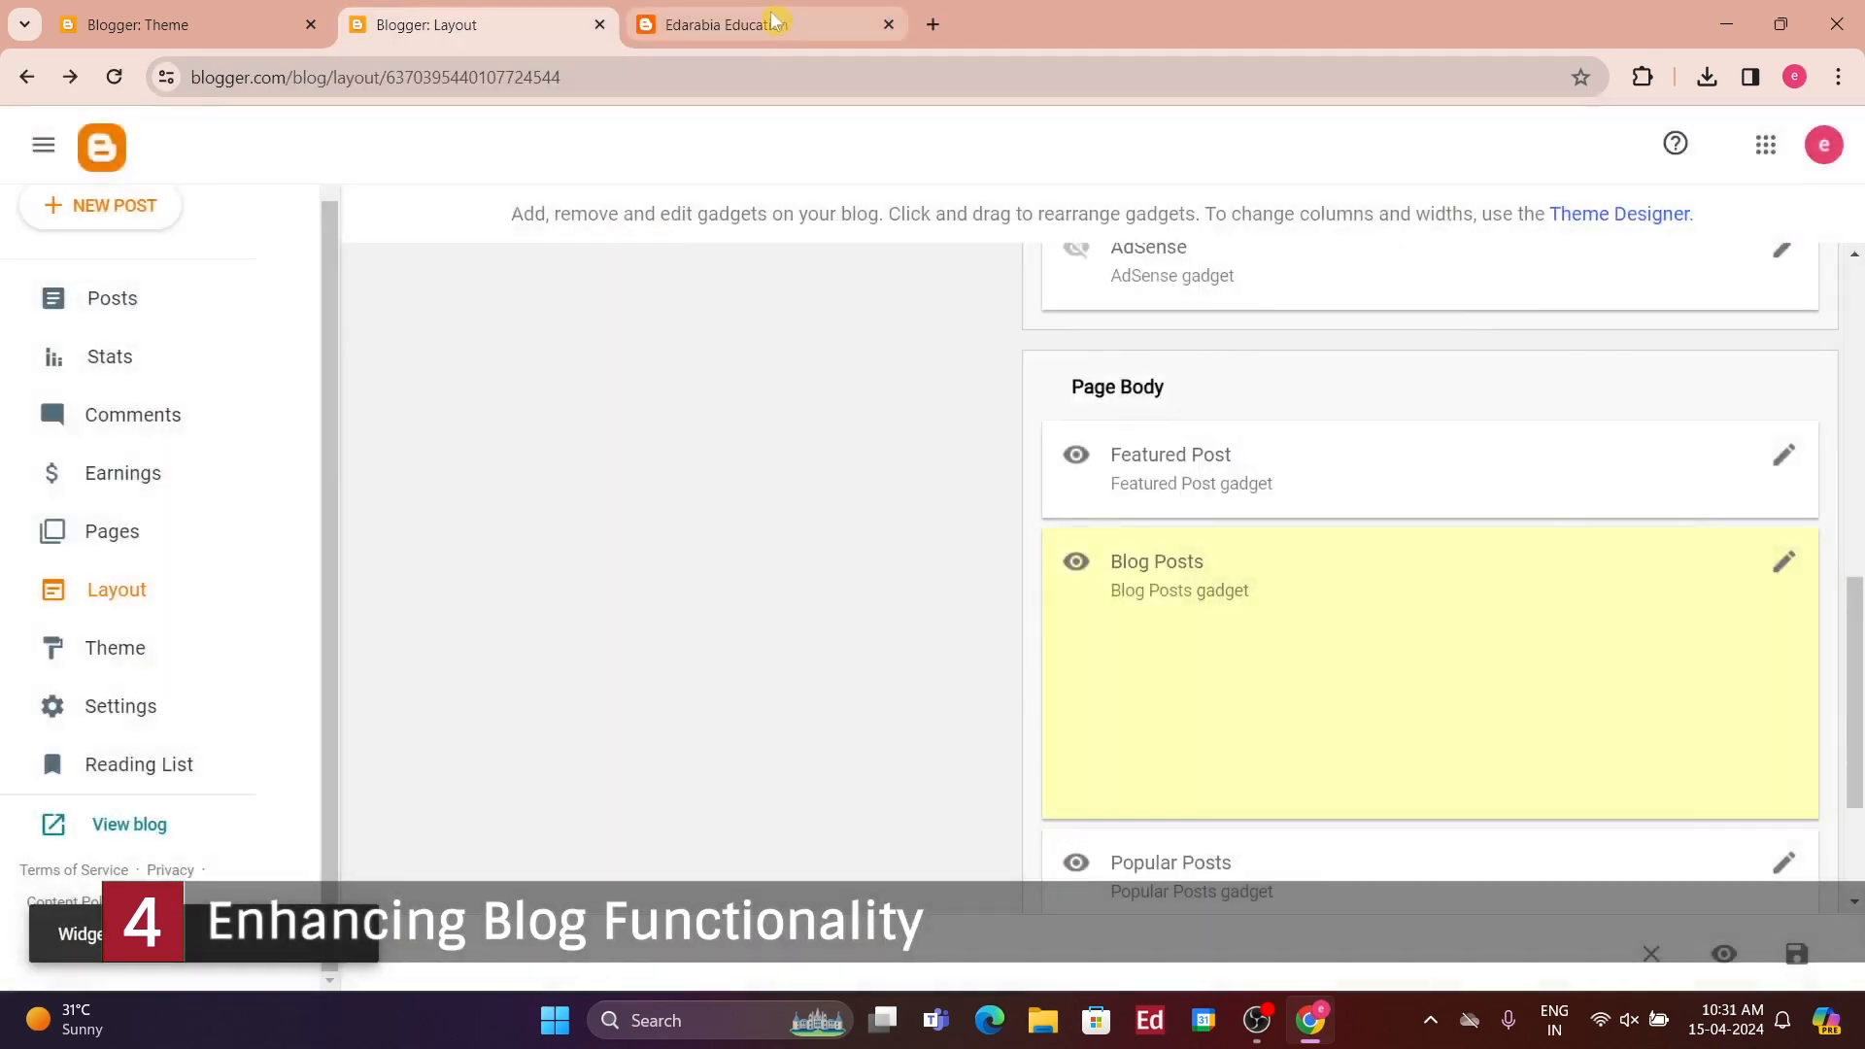
click(781, 29)
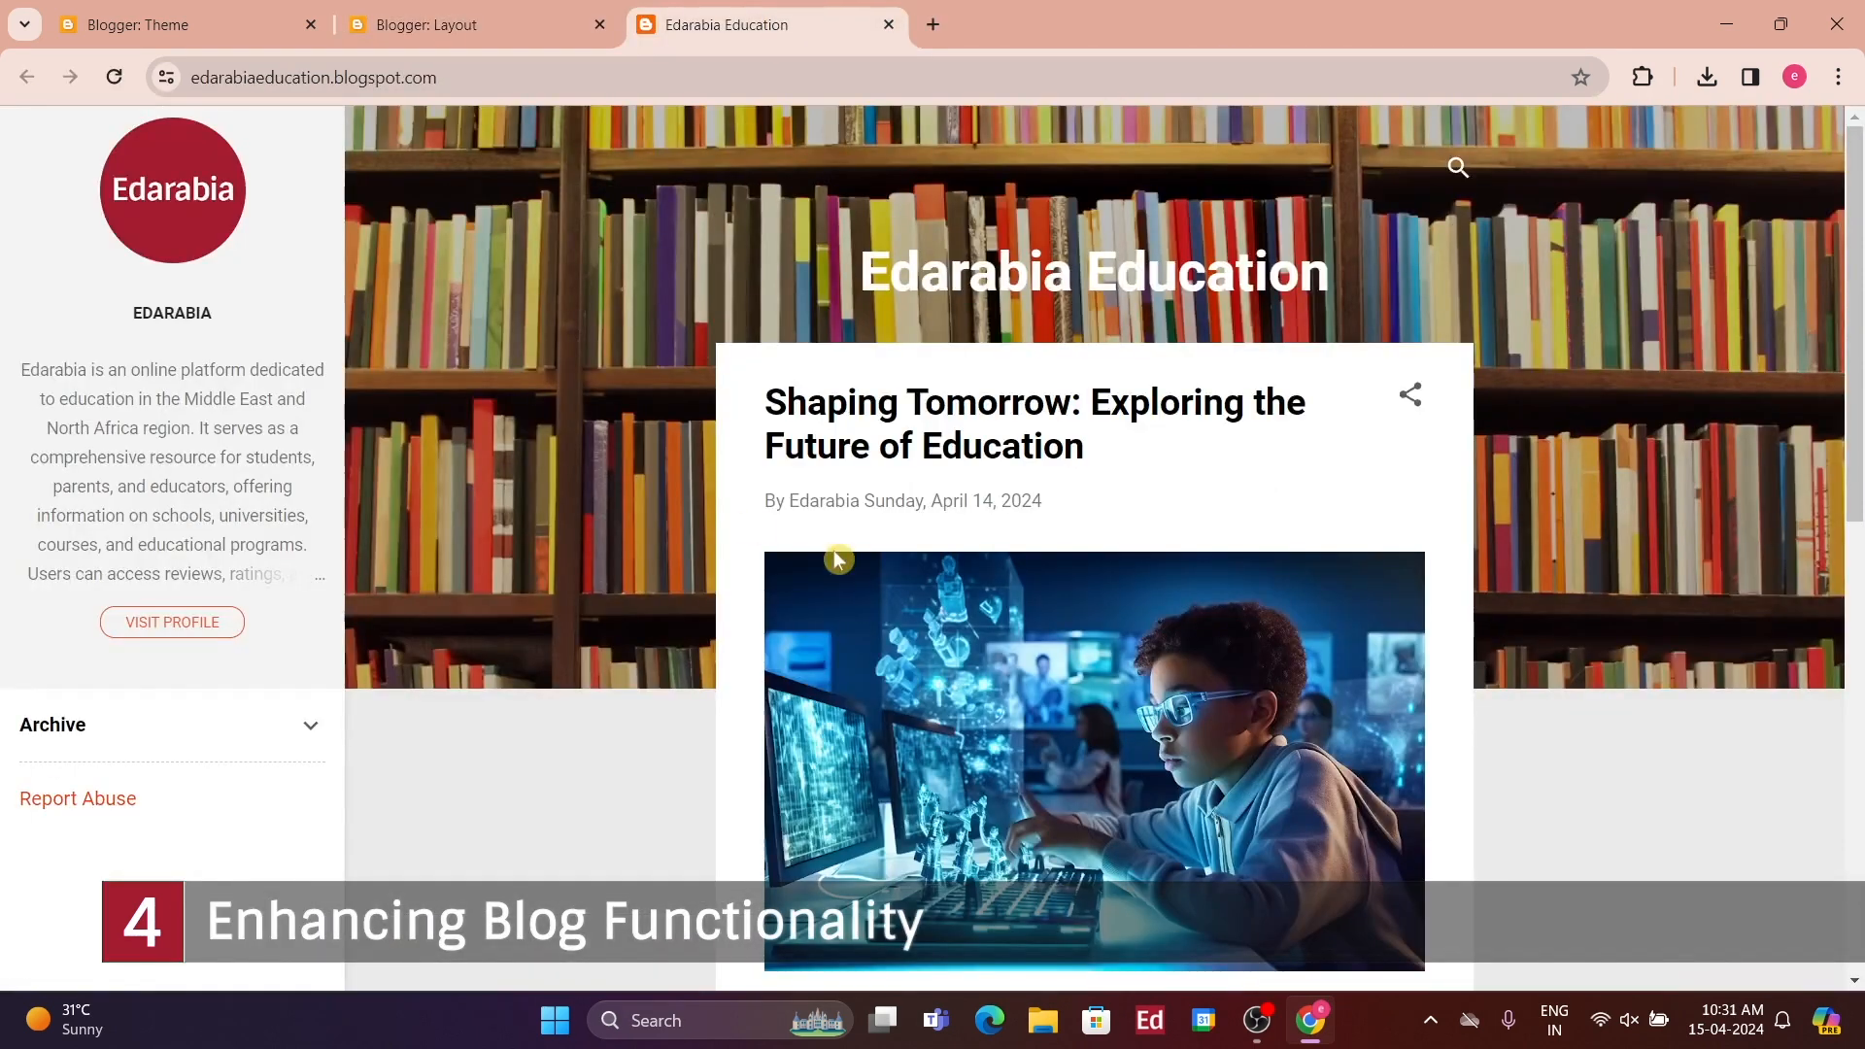
click(447, 25)
click(126, 826)
click(1170, 24)
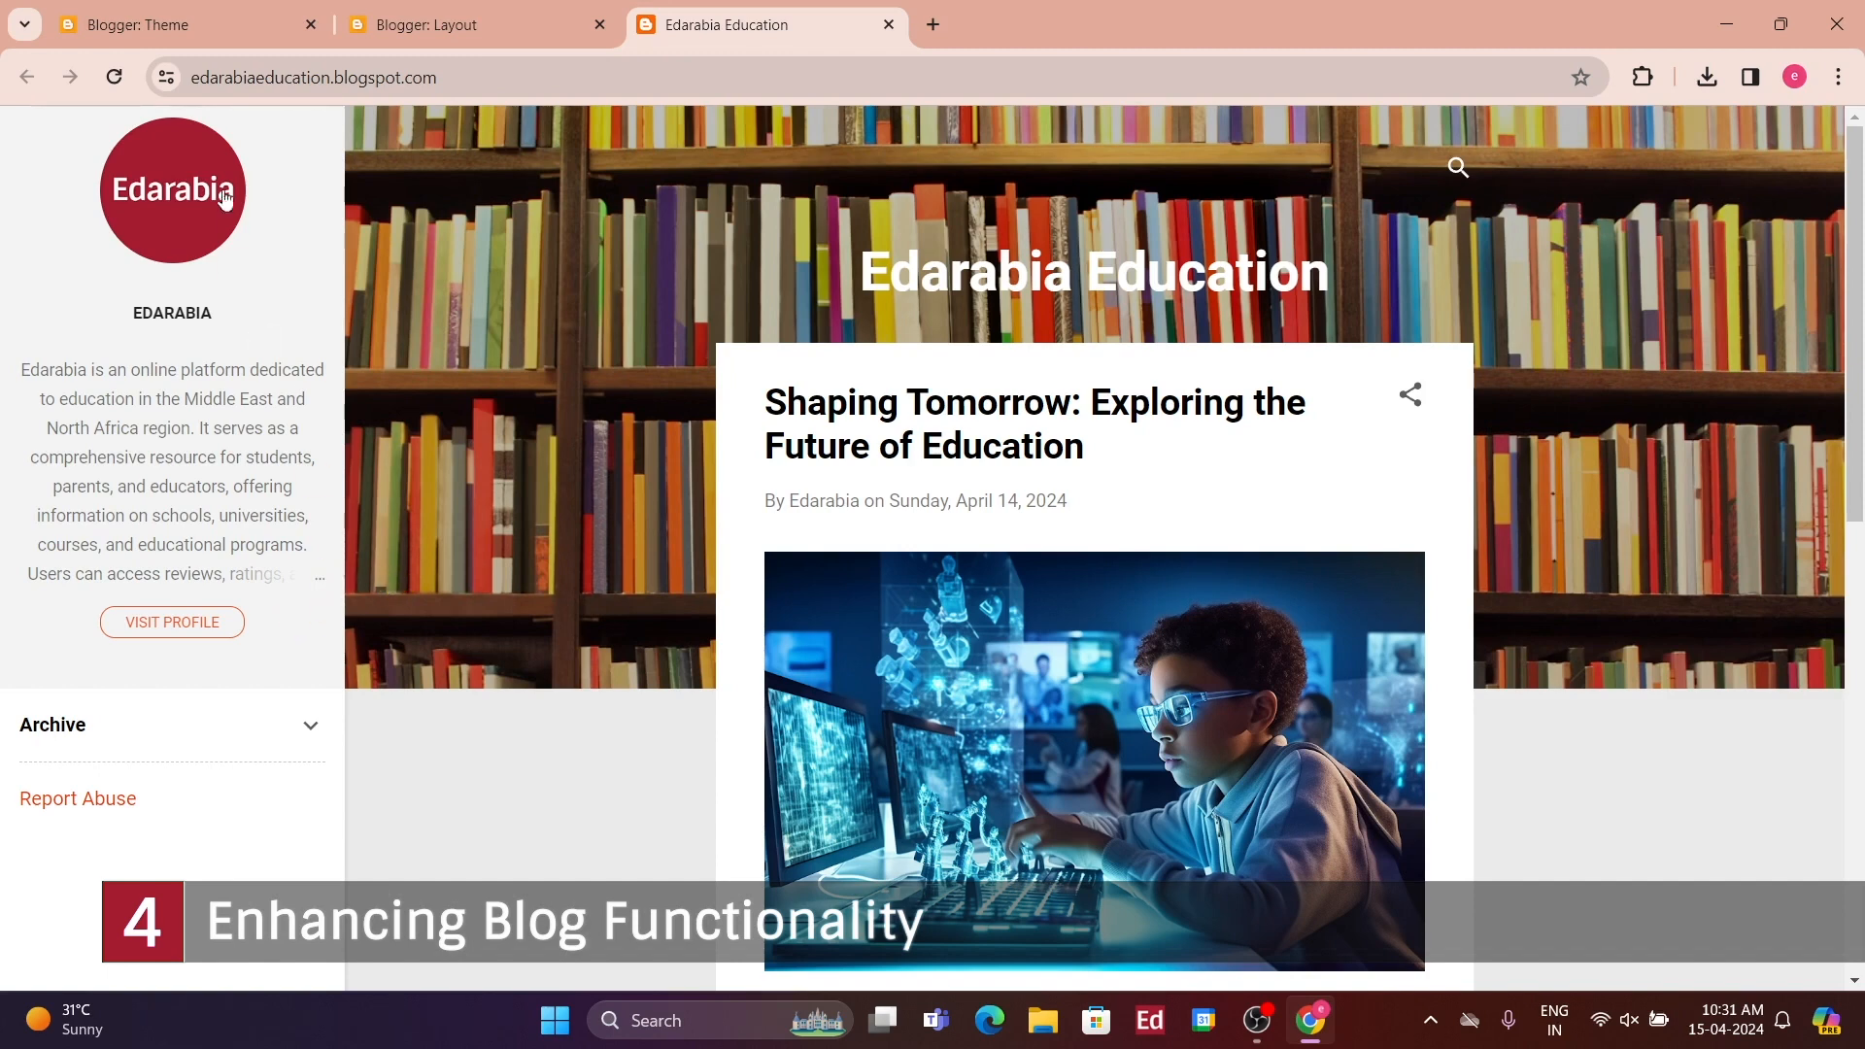
- Return to the blog's dashboard, open its list of pages and start a new page
click(361, 26)
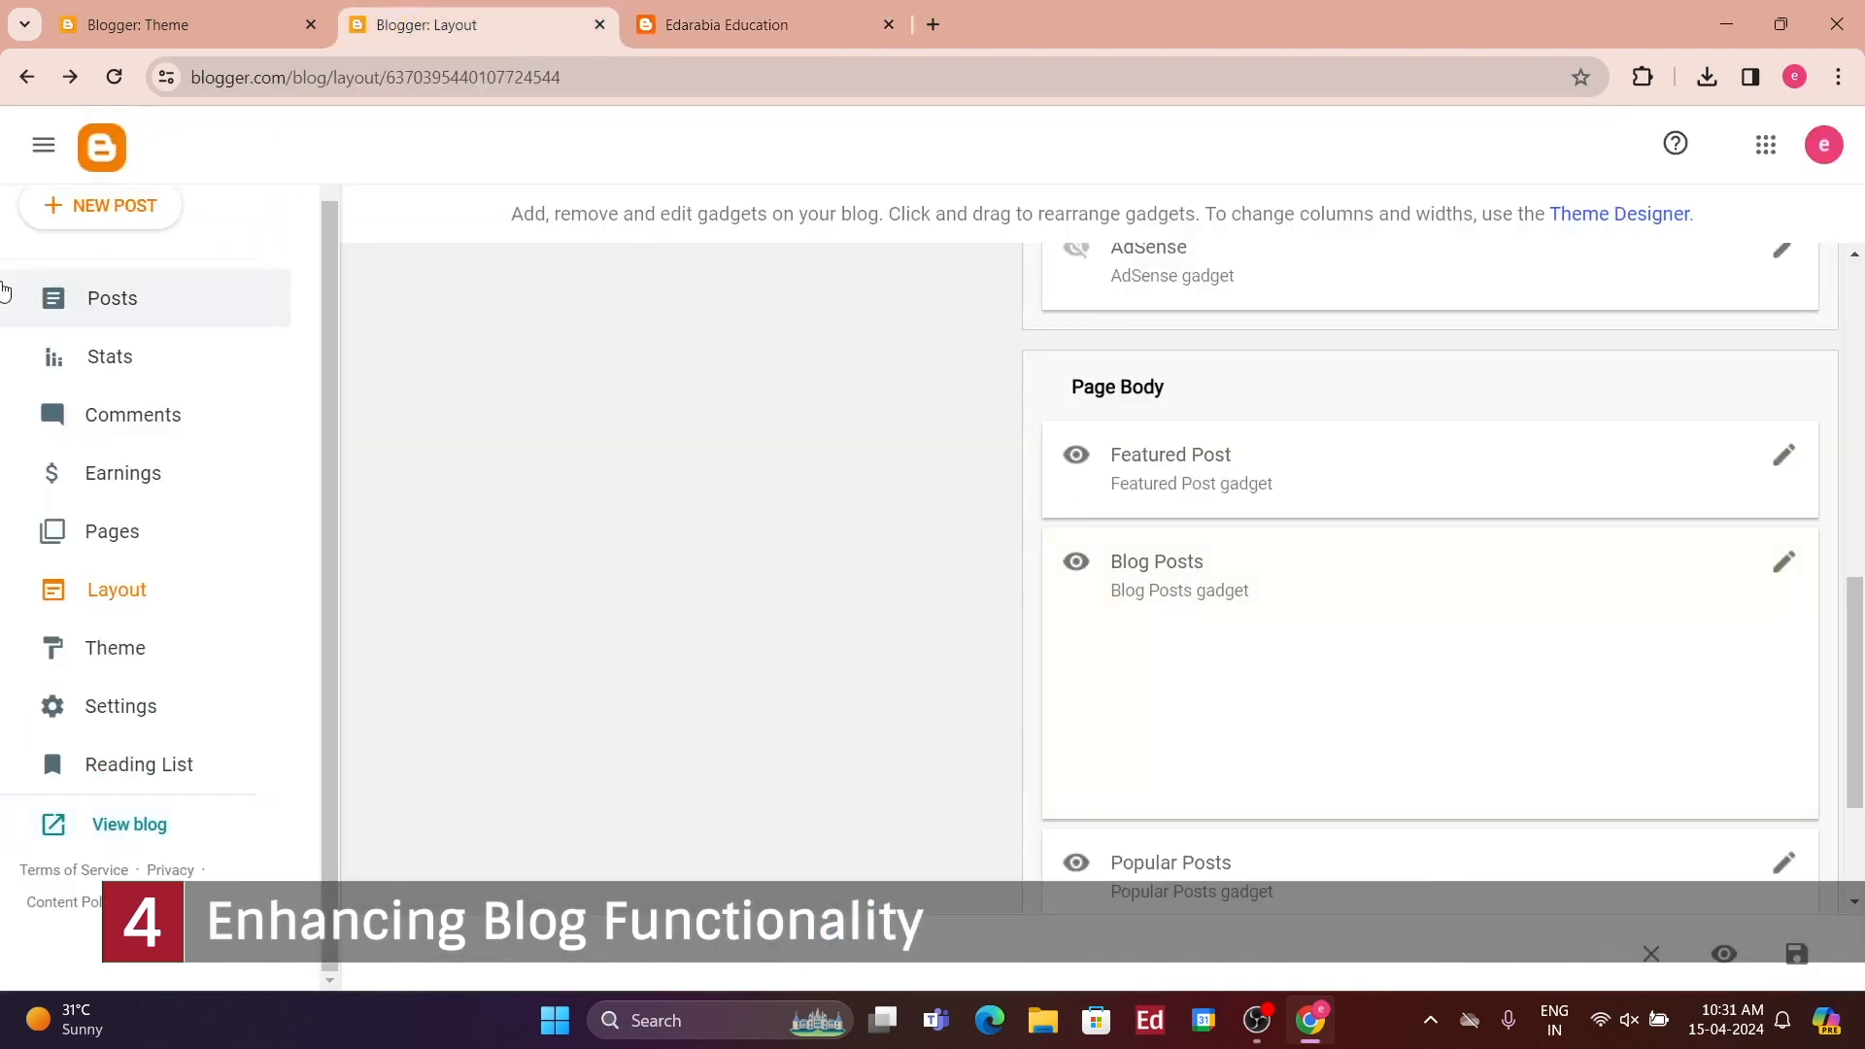
click(113, 545)
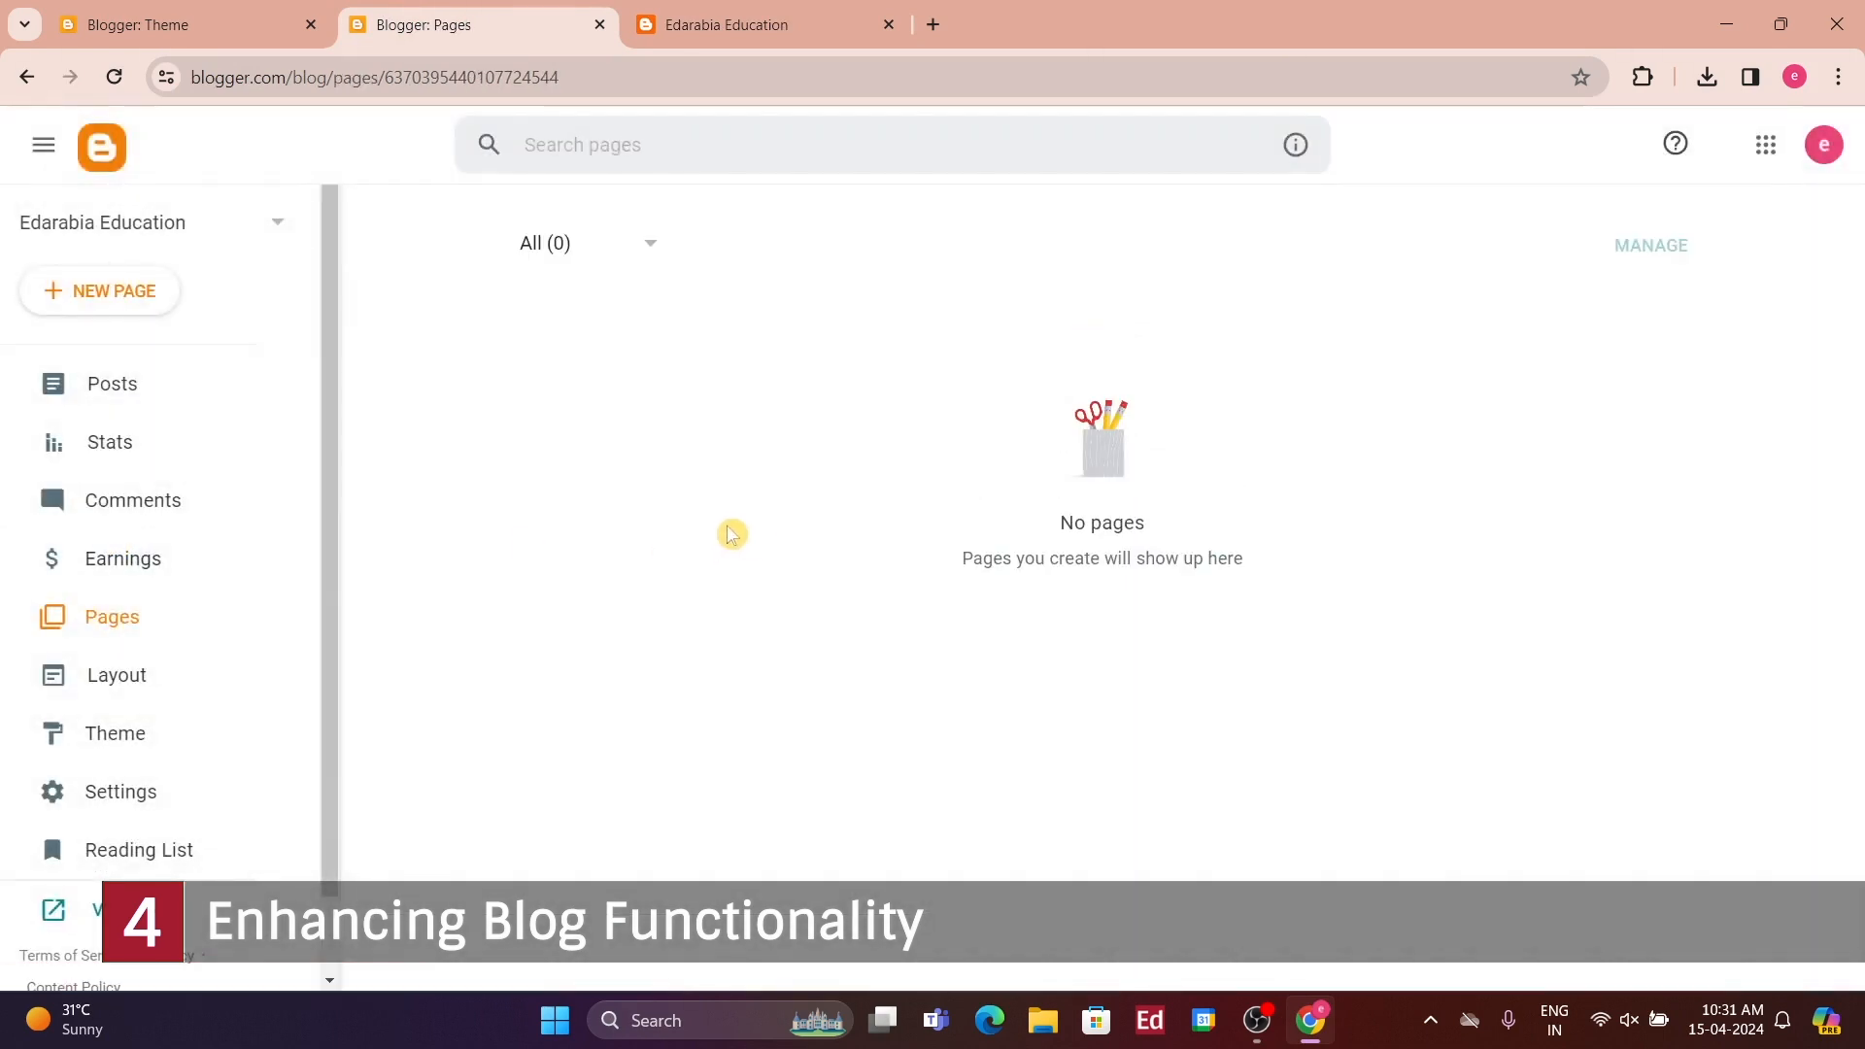
click(119, 309)
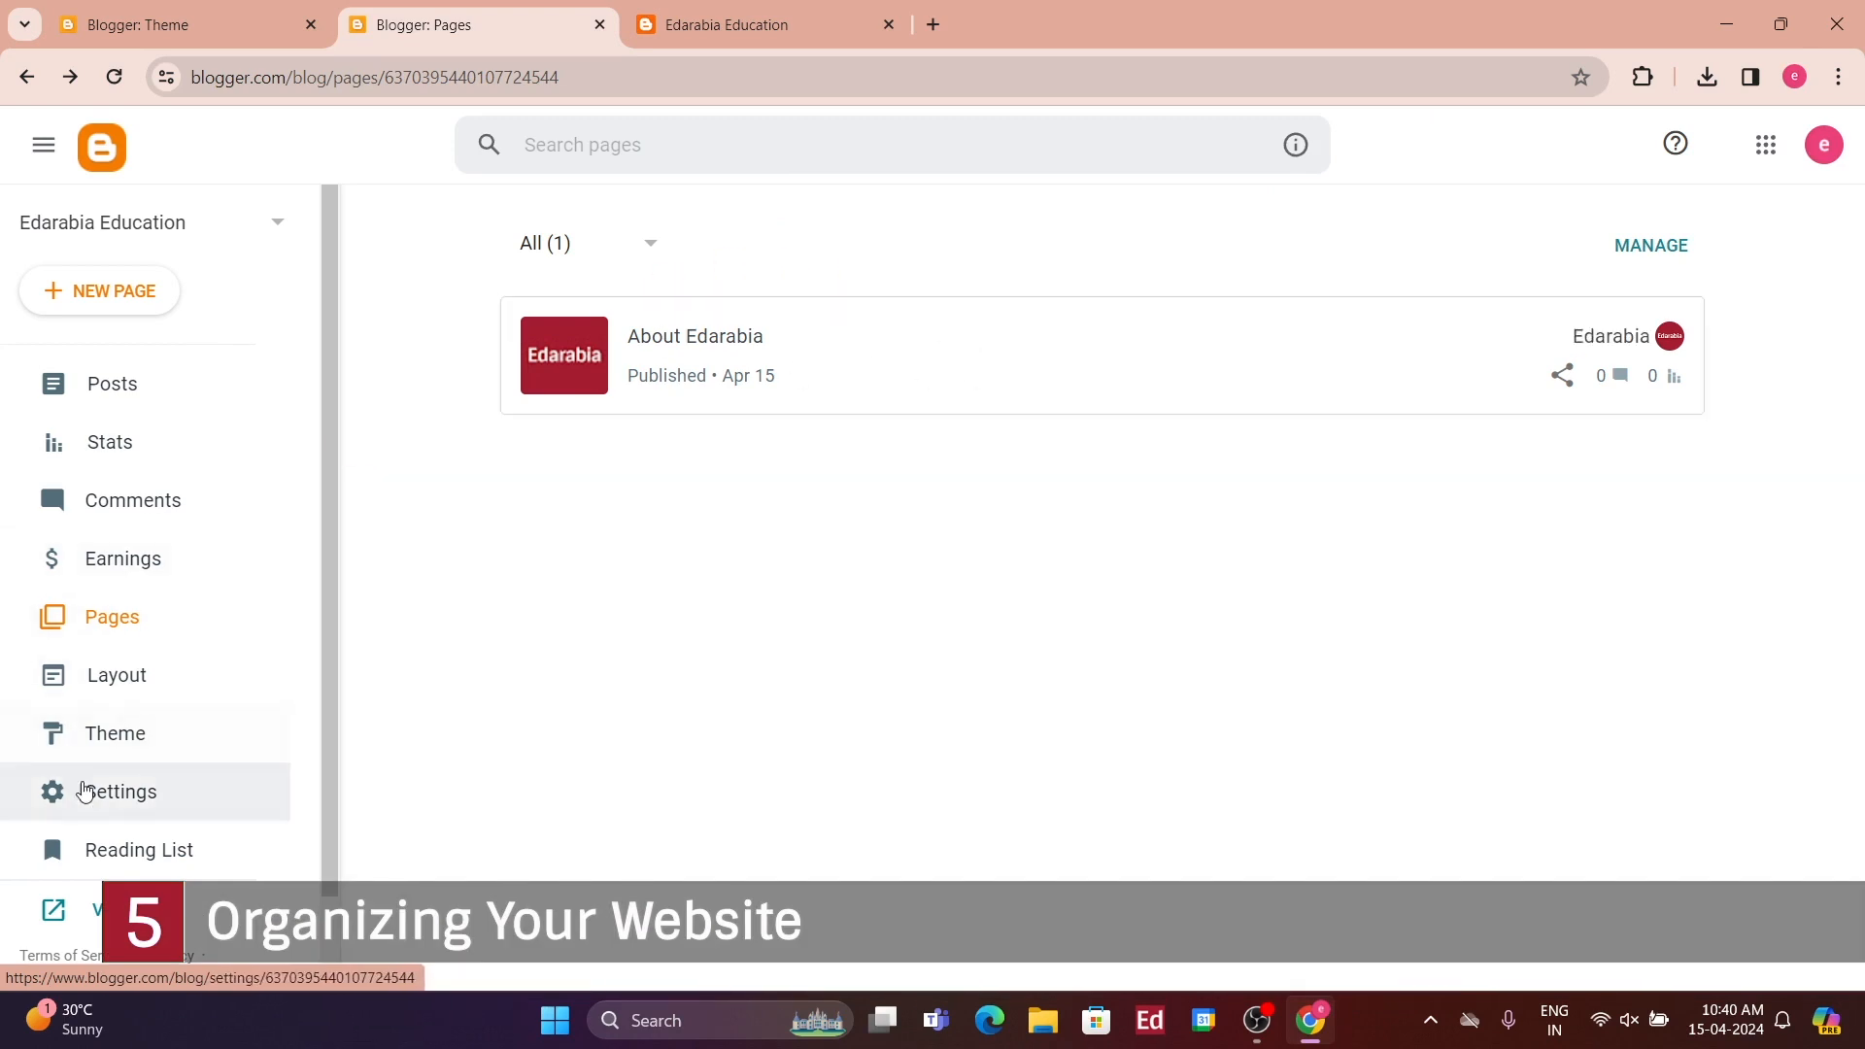
- View the live blog, look over its posts from start to end and check the sidebar's Archive section
click(53, 910)
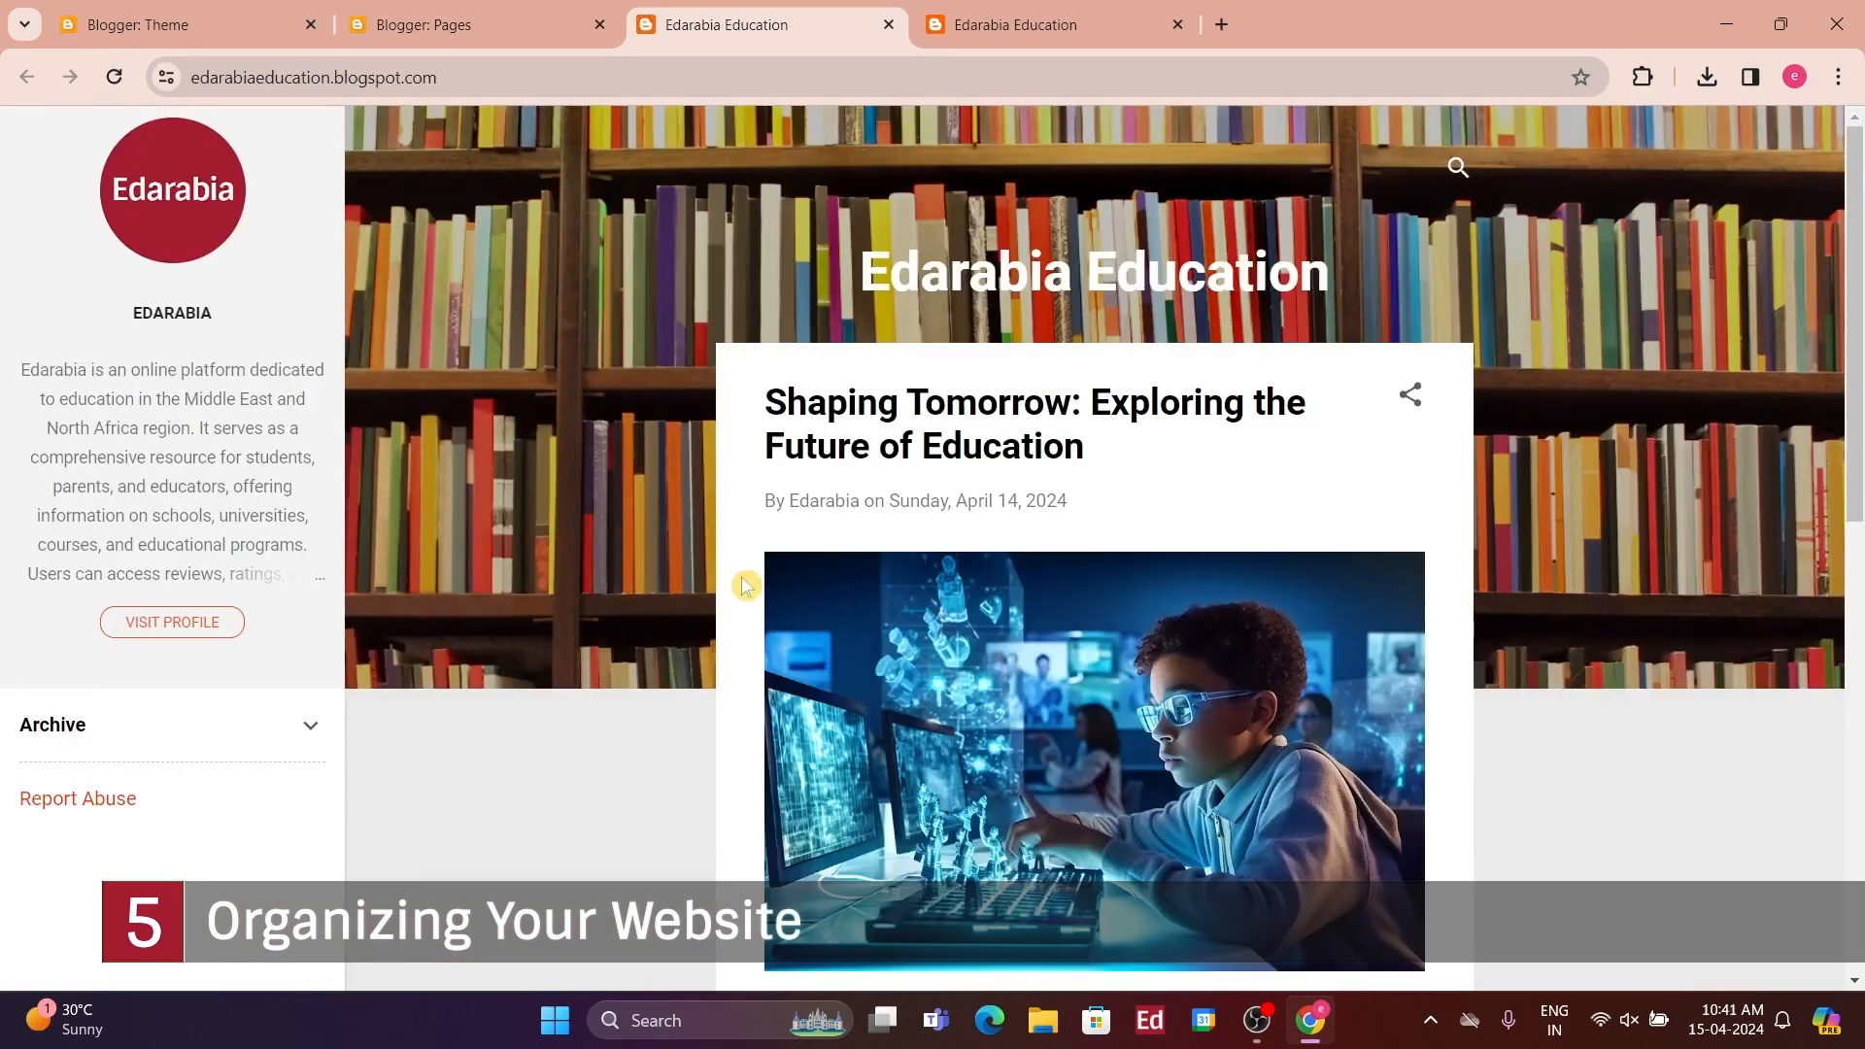
scroll(1011, 683, down, 10)
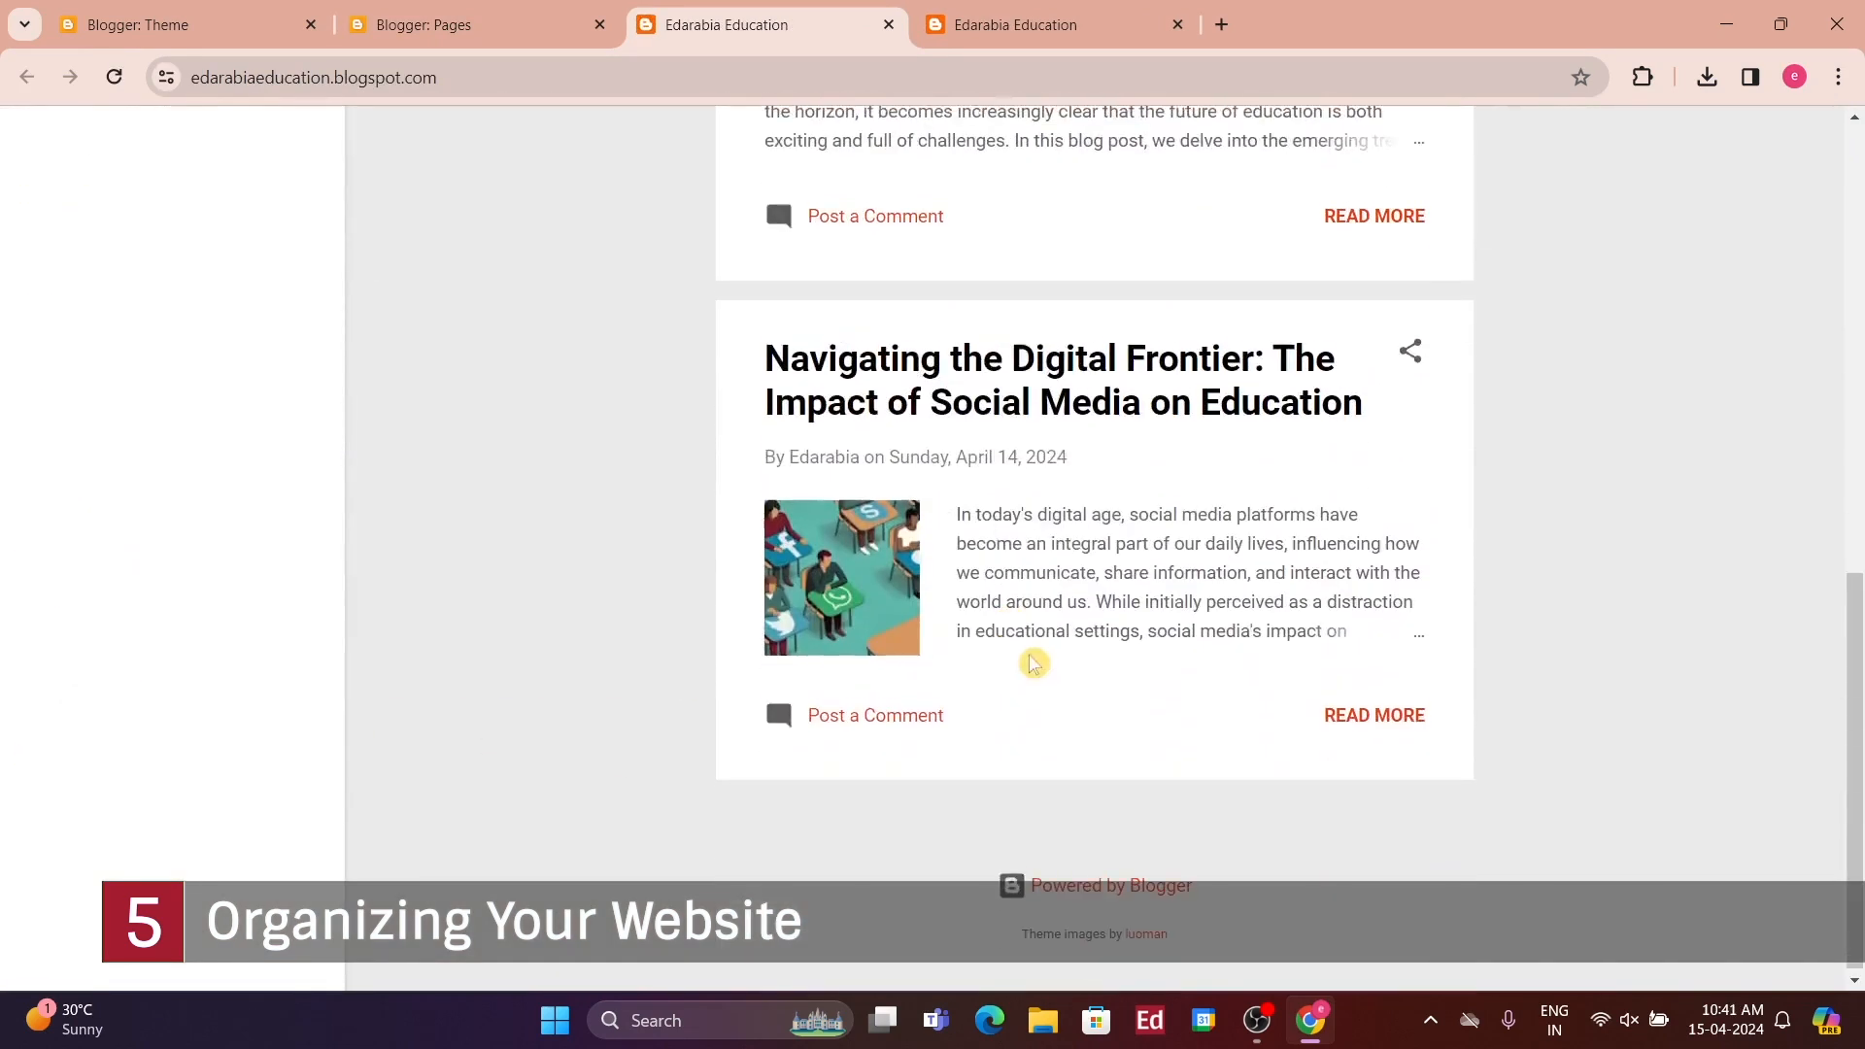
scroll(666, 620, up, 6)
scroll(714, 513, up, 5)
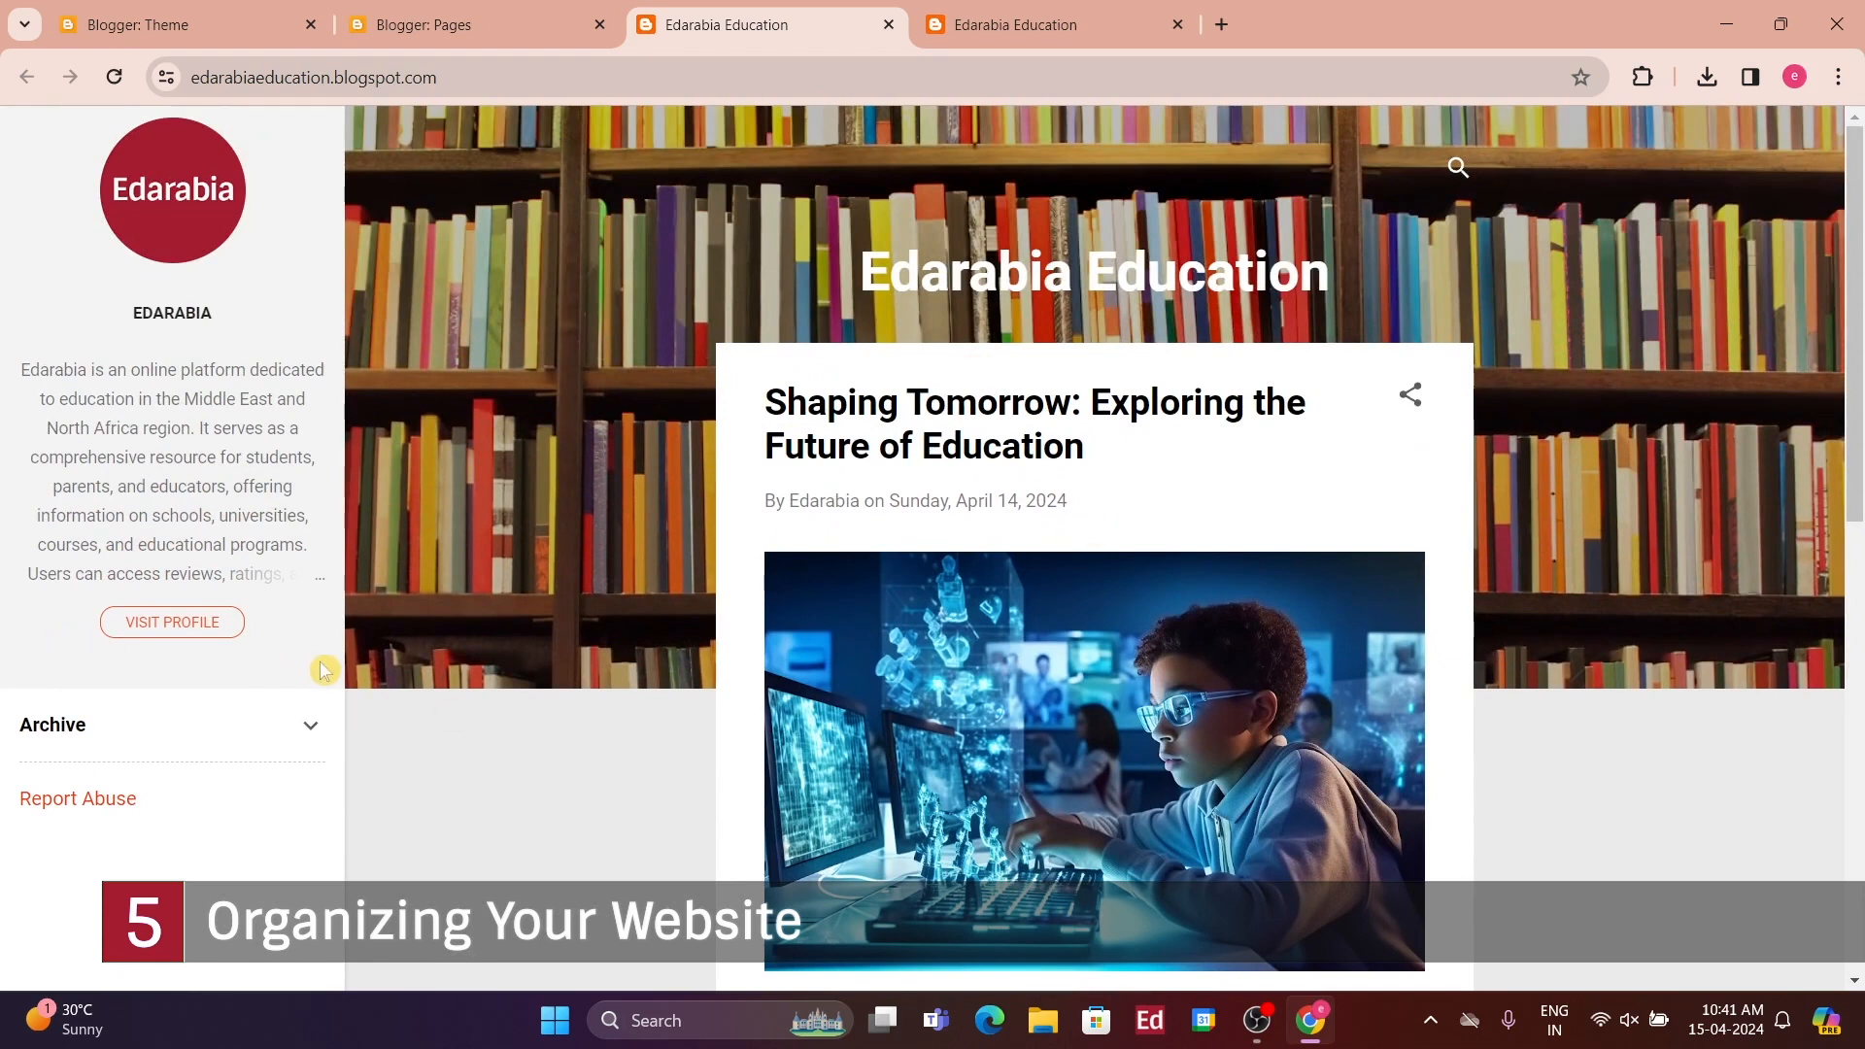
click(248, 741)
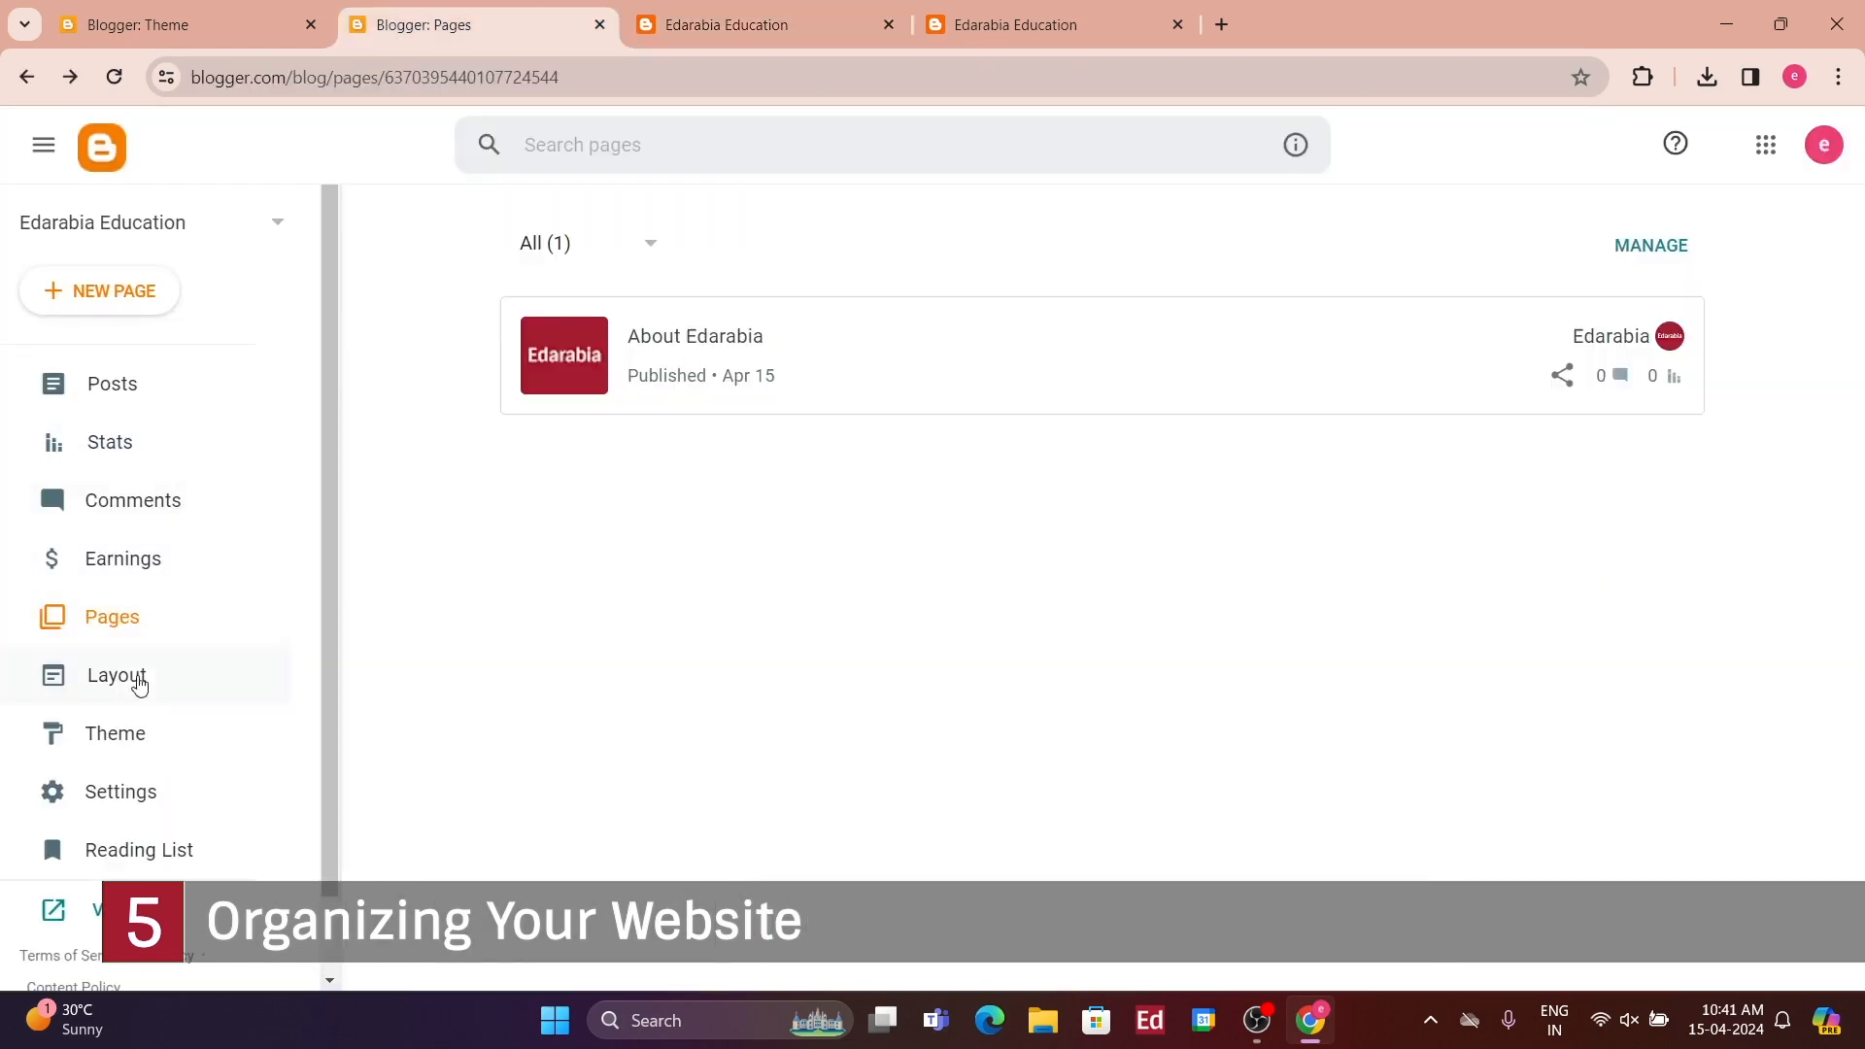
- Return to the blog's layout and hide the Report Abuse gadget in Sidebar (Bottom), saving the change
click(139, 678)
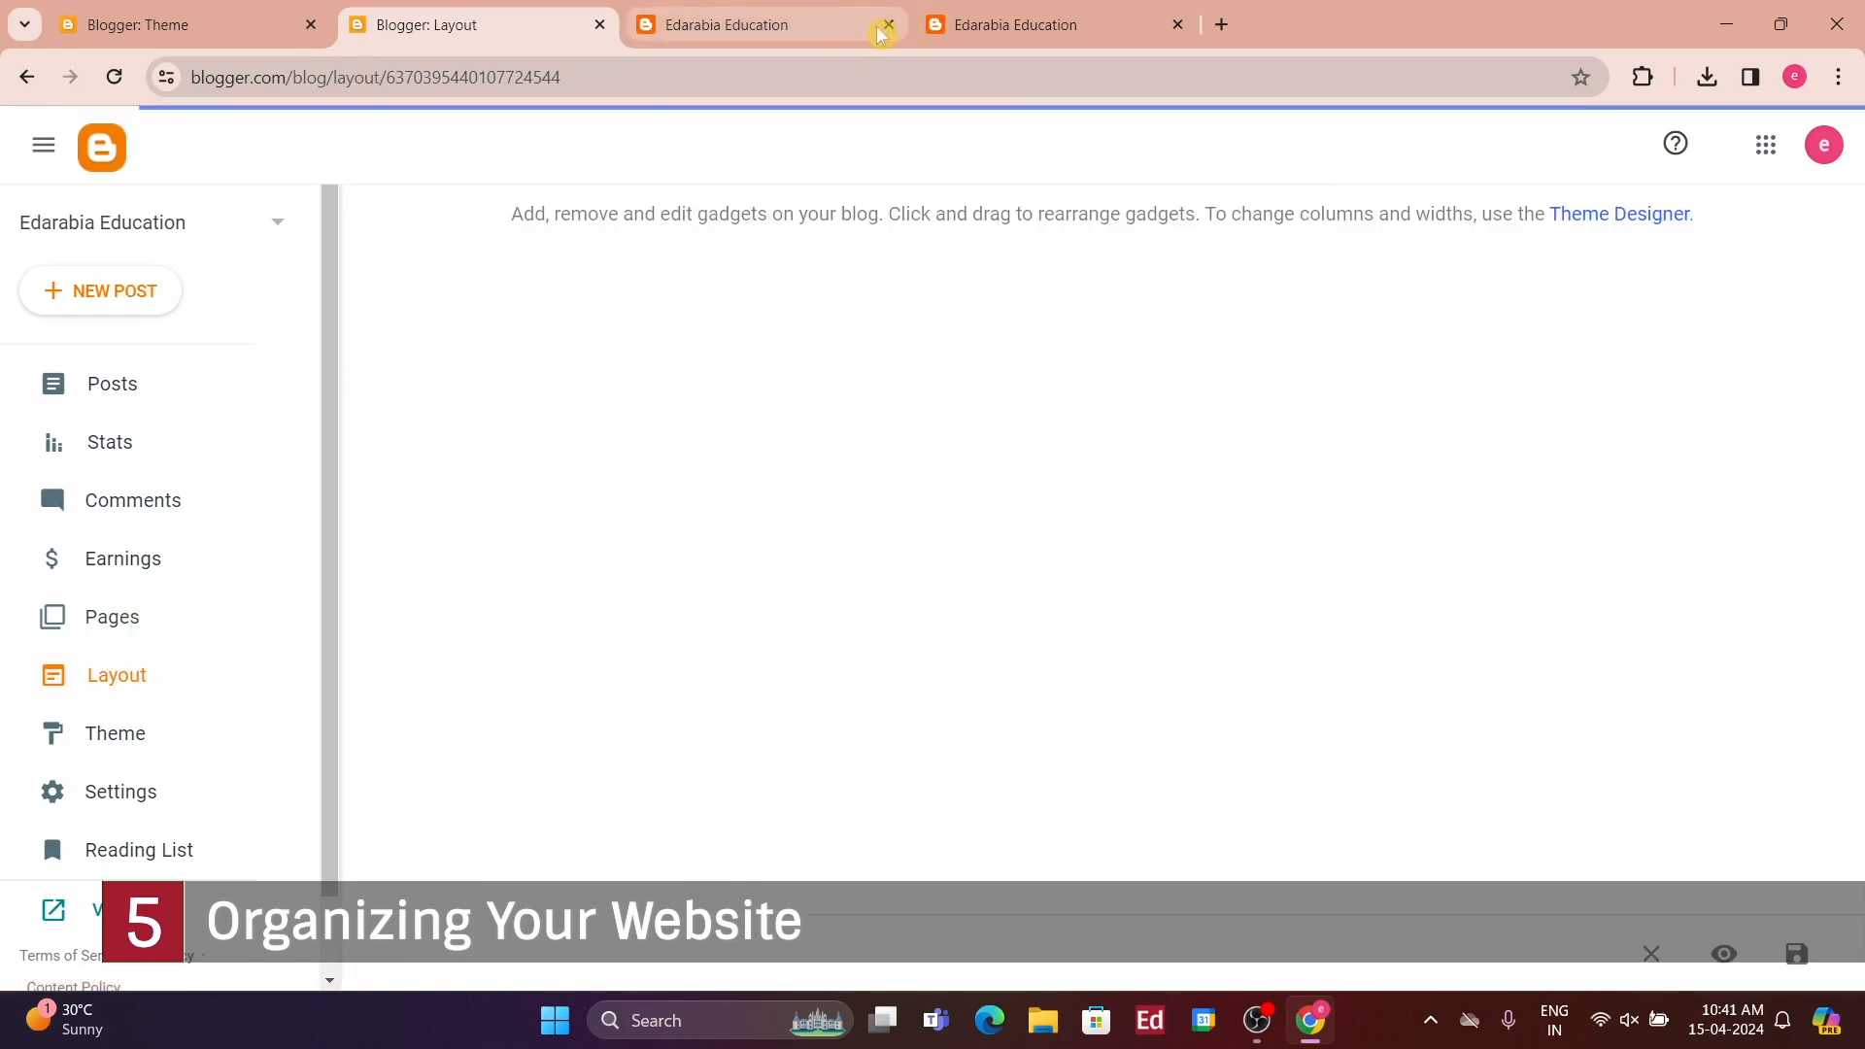
click(887, 24)
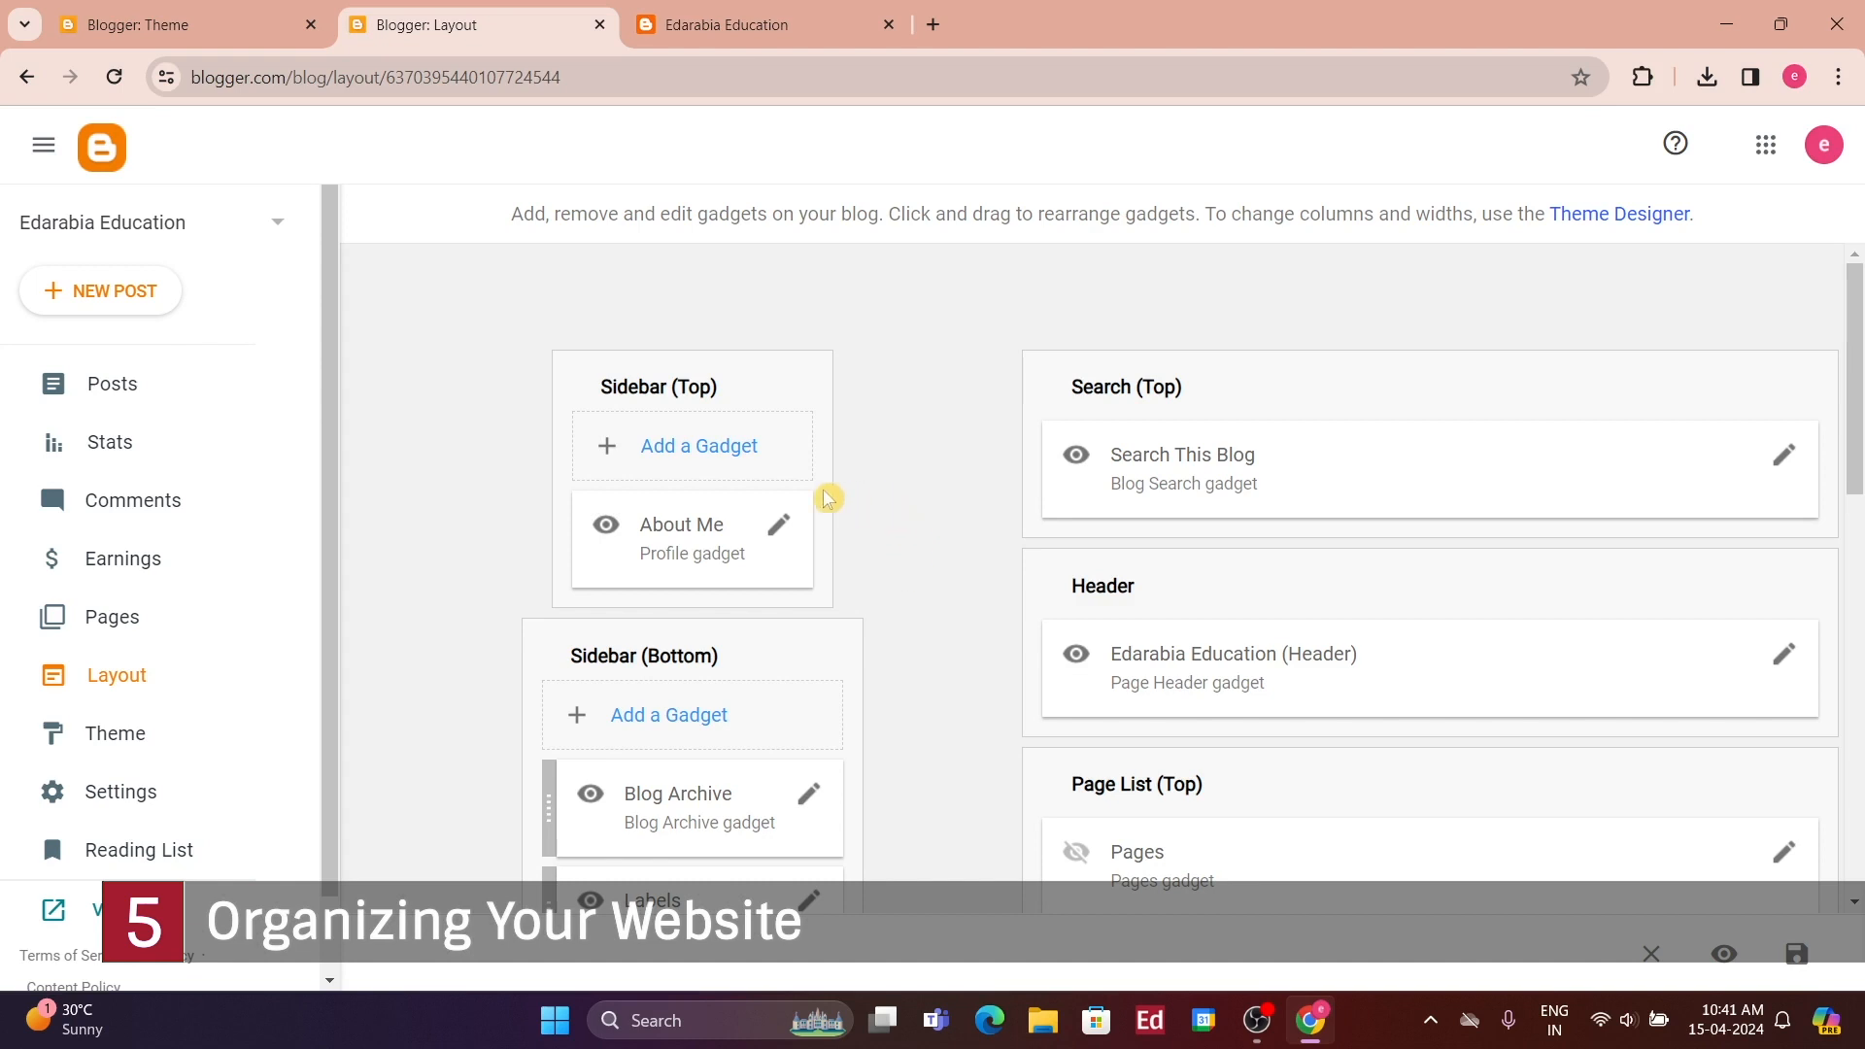
scroll(732, 641, down, 2)
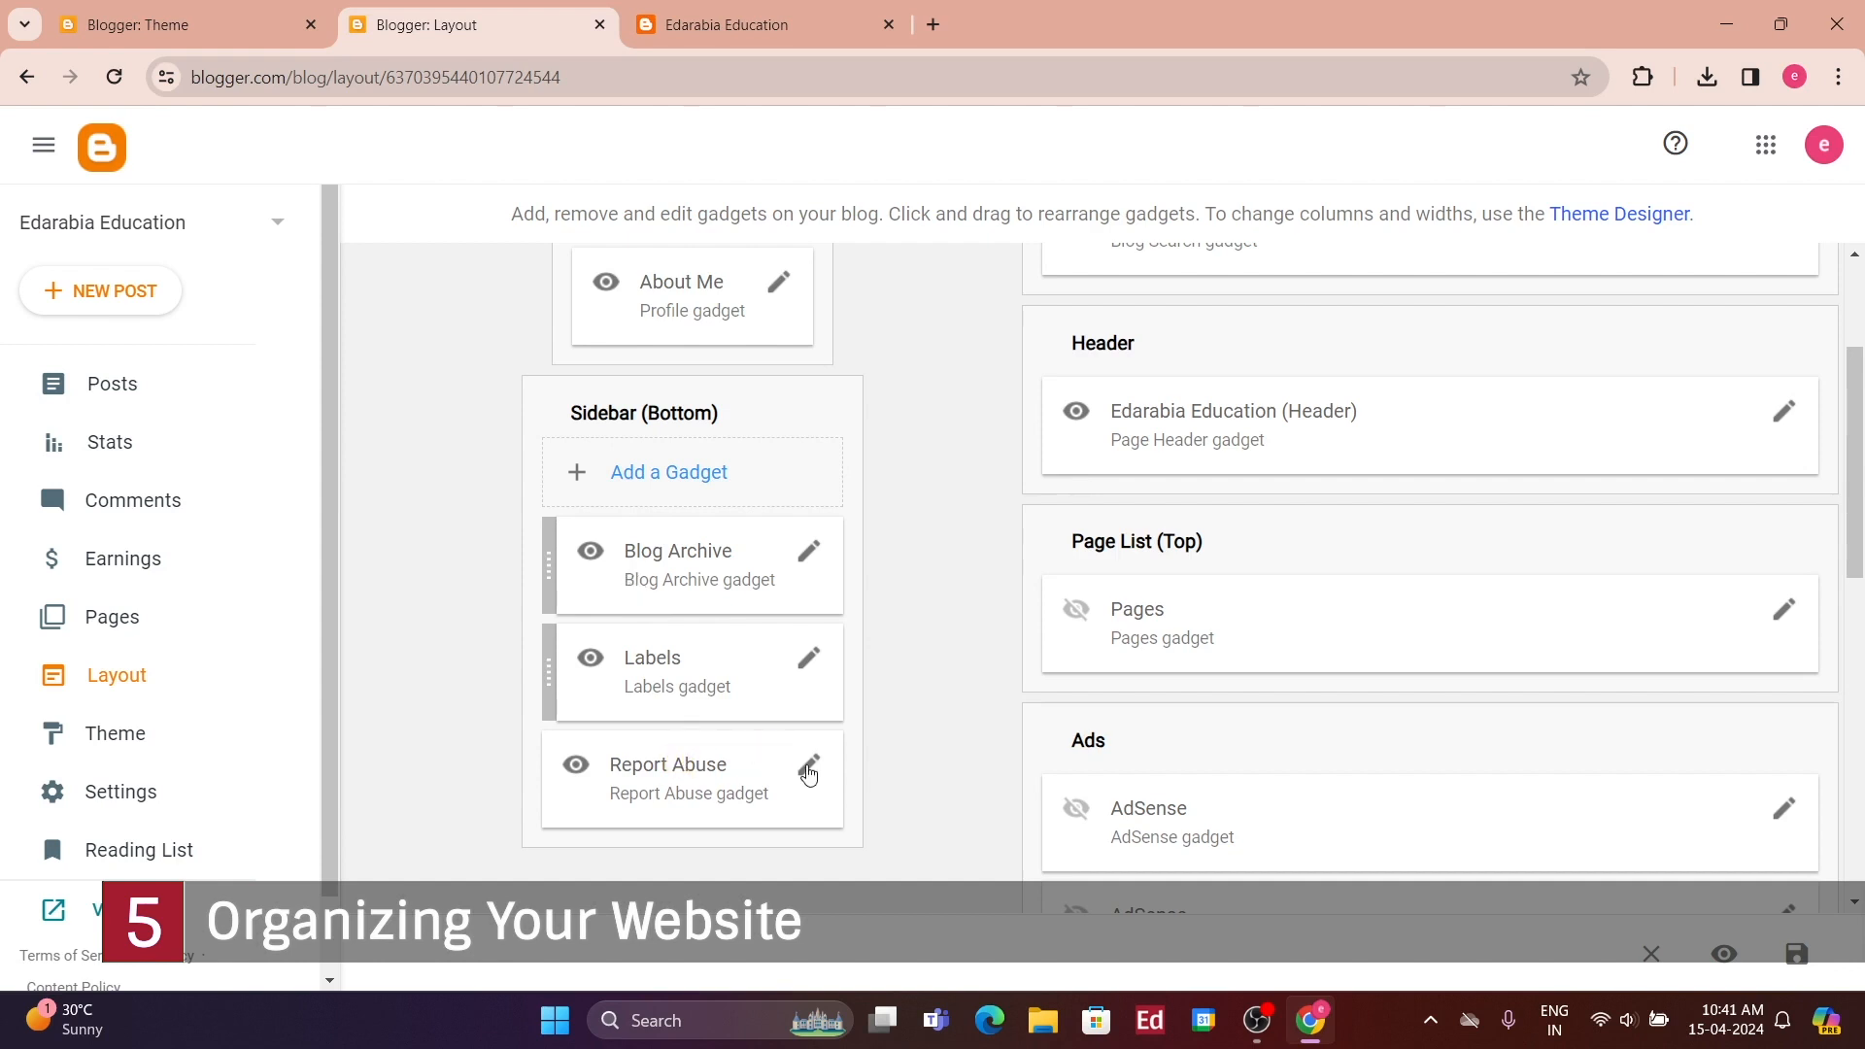
click(808, 765)
click(1121, 505)
click(1105, 668)
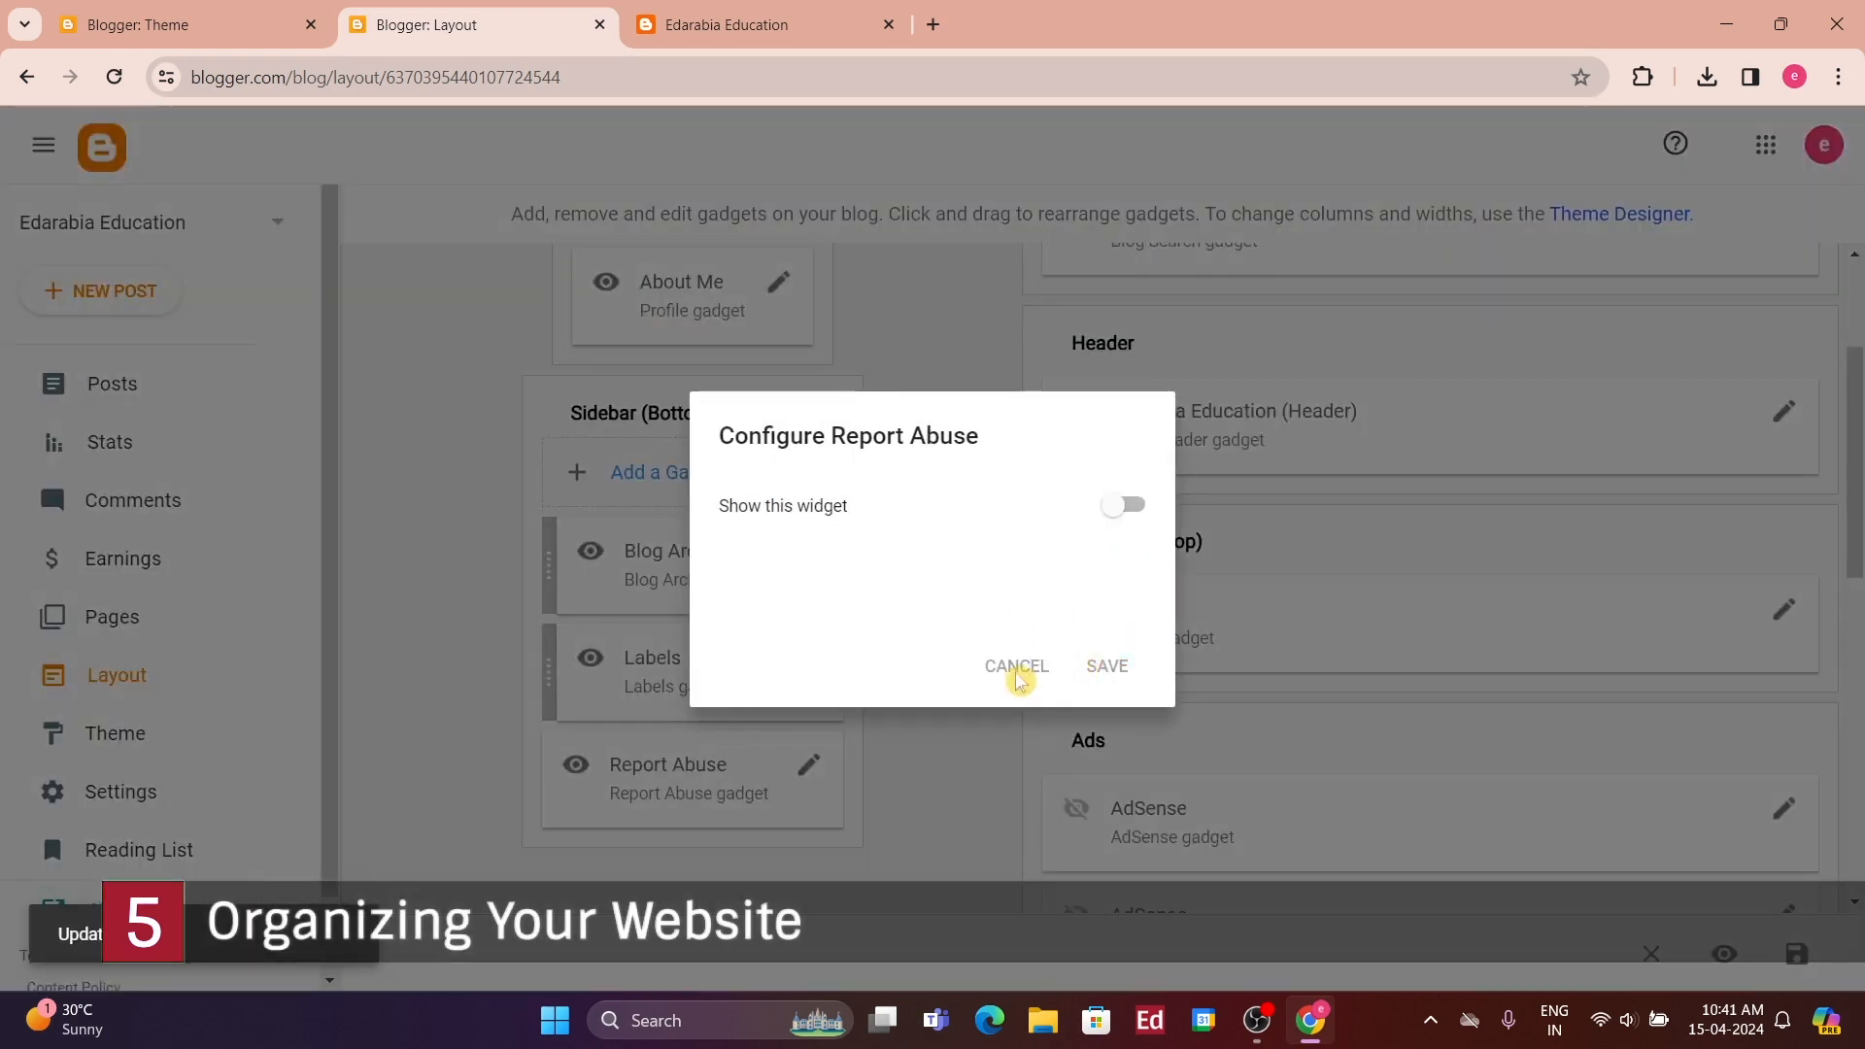
click(810, 660)
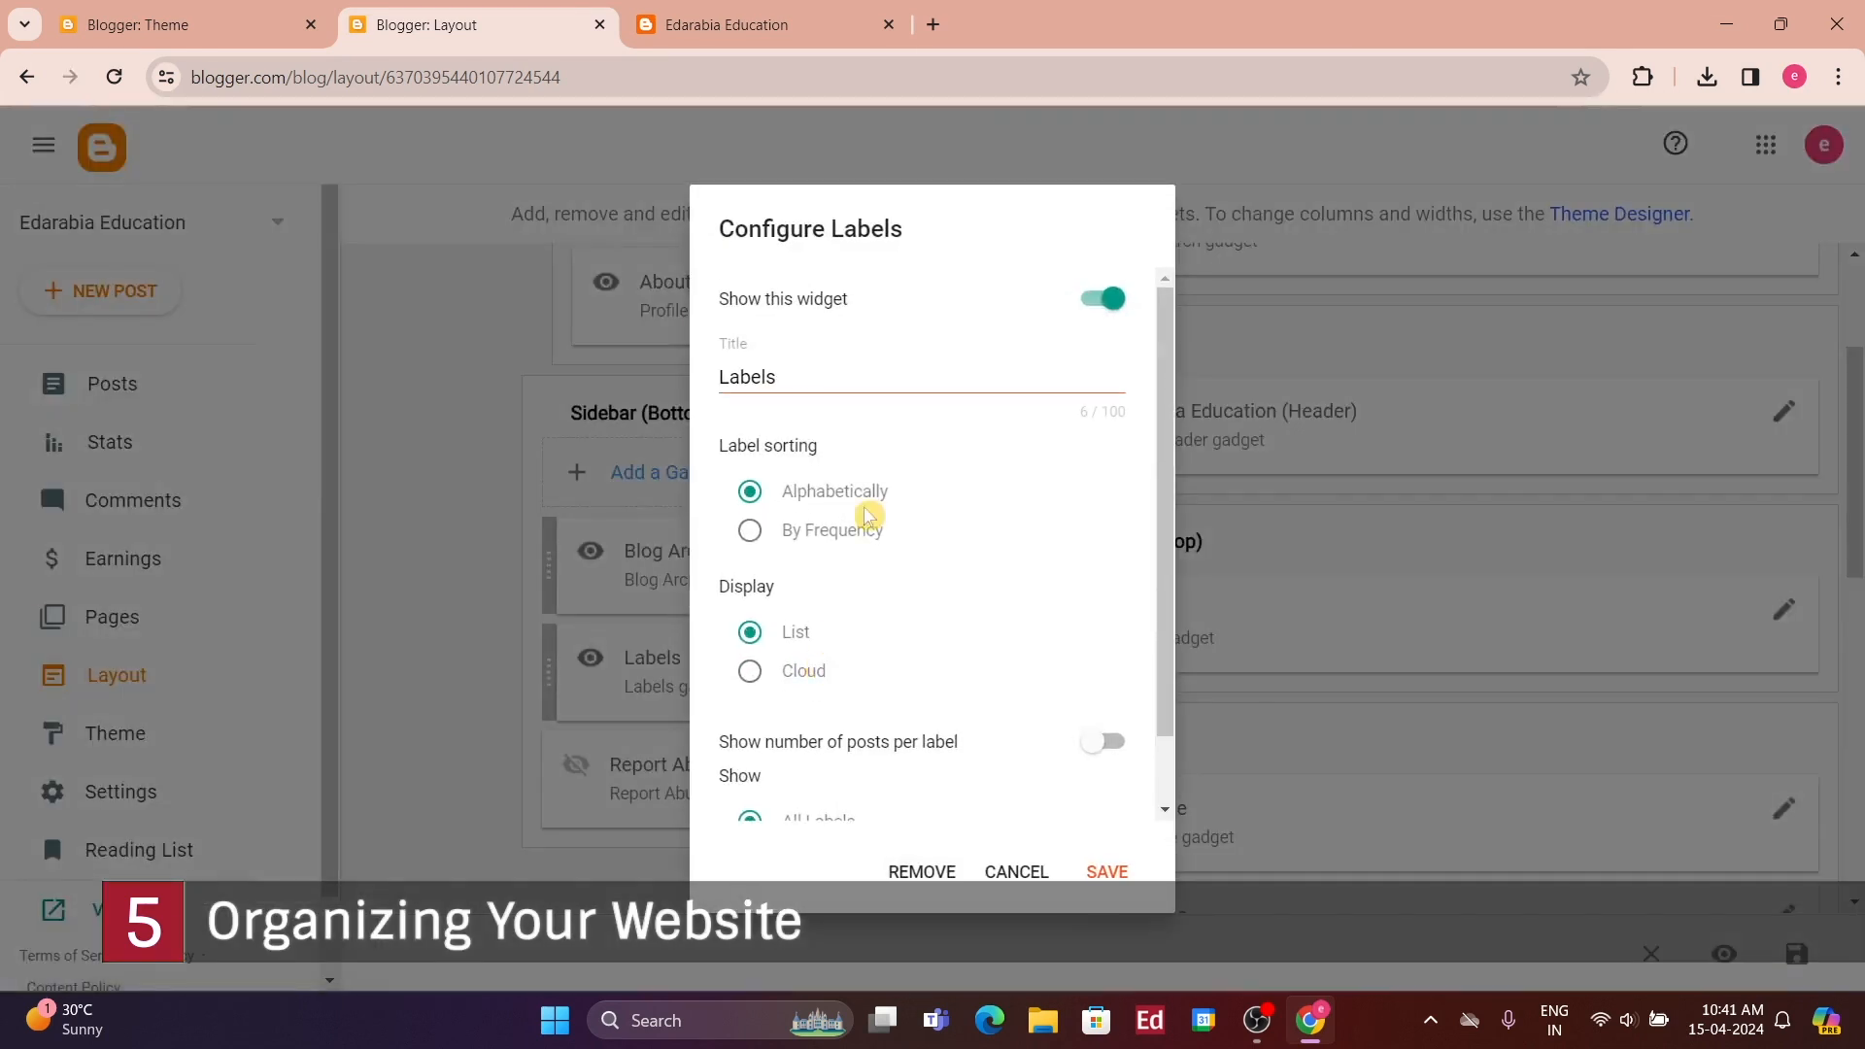
click(1102, 302)
click(1016, 869)
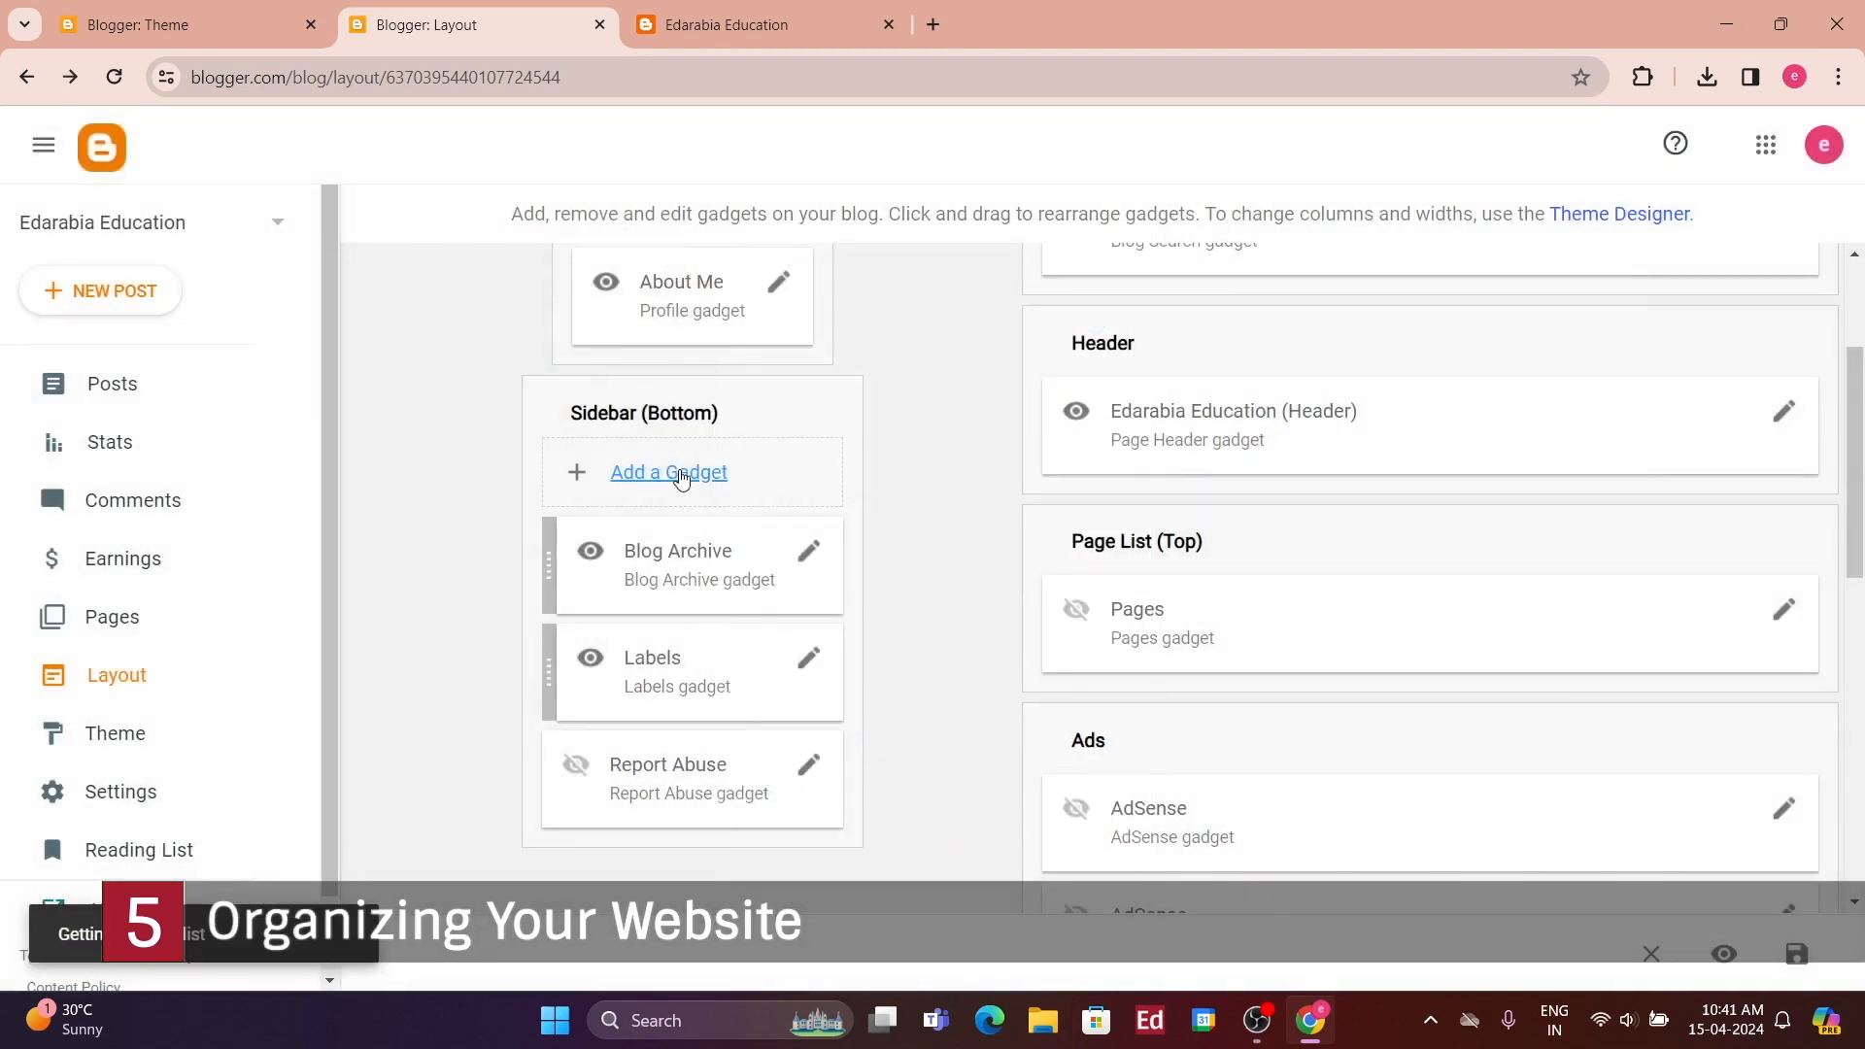
- Add a Pages gadget to Sidebar (Bottom) and leave its optional title empty
click(674, 472)
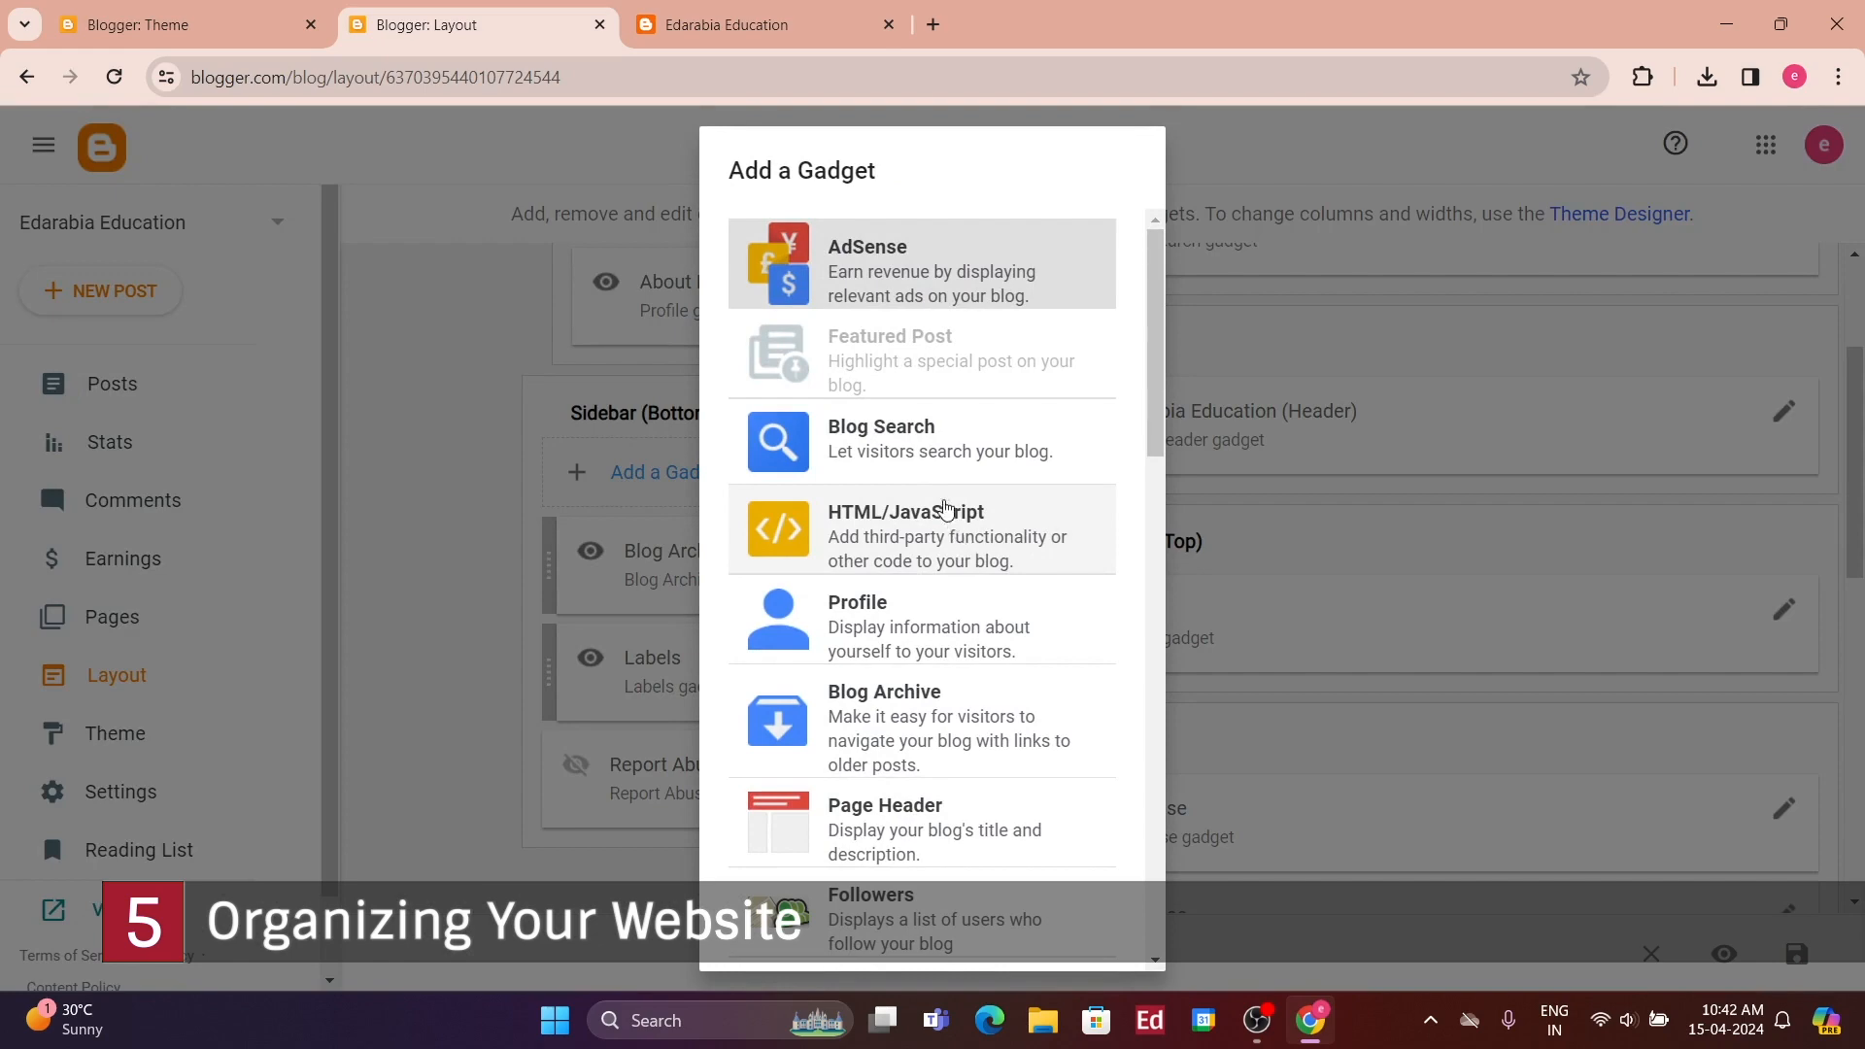
scroll(945, 509, down, 7)
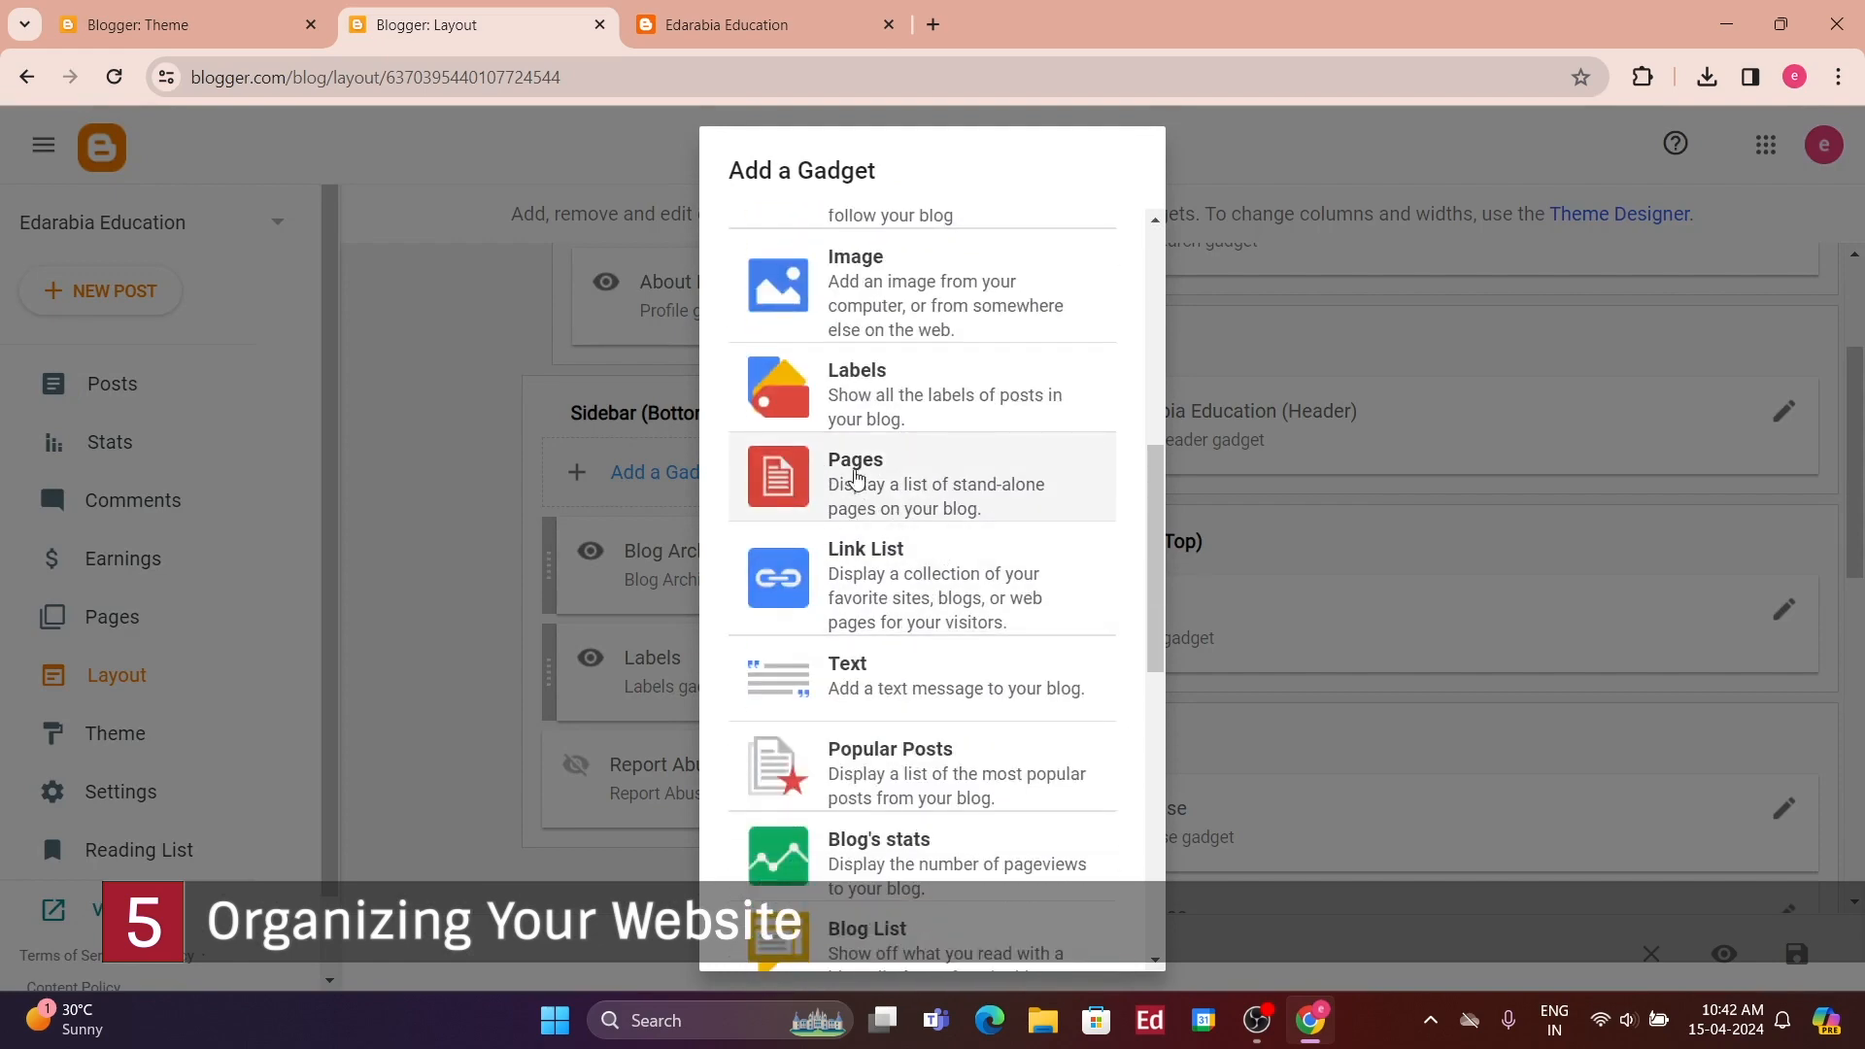
click(854, 476)
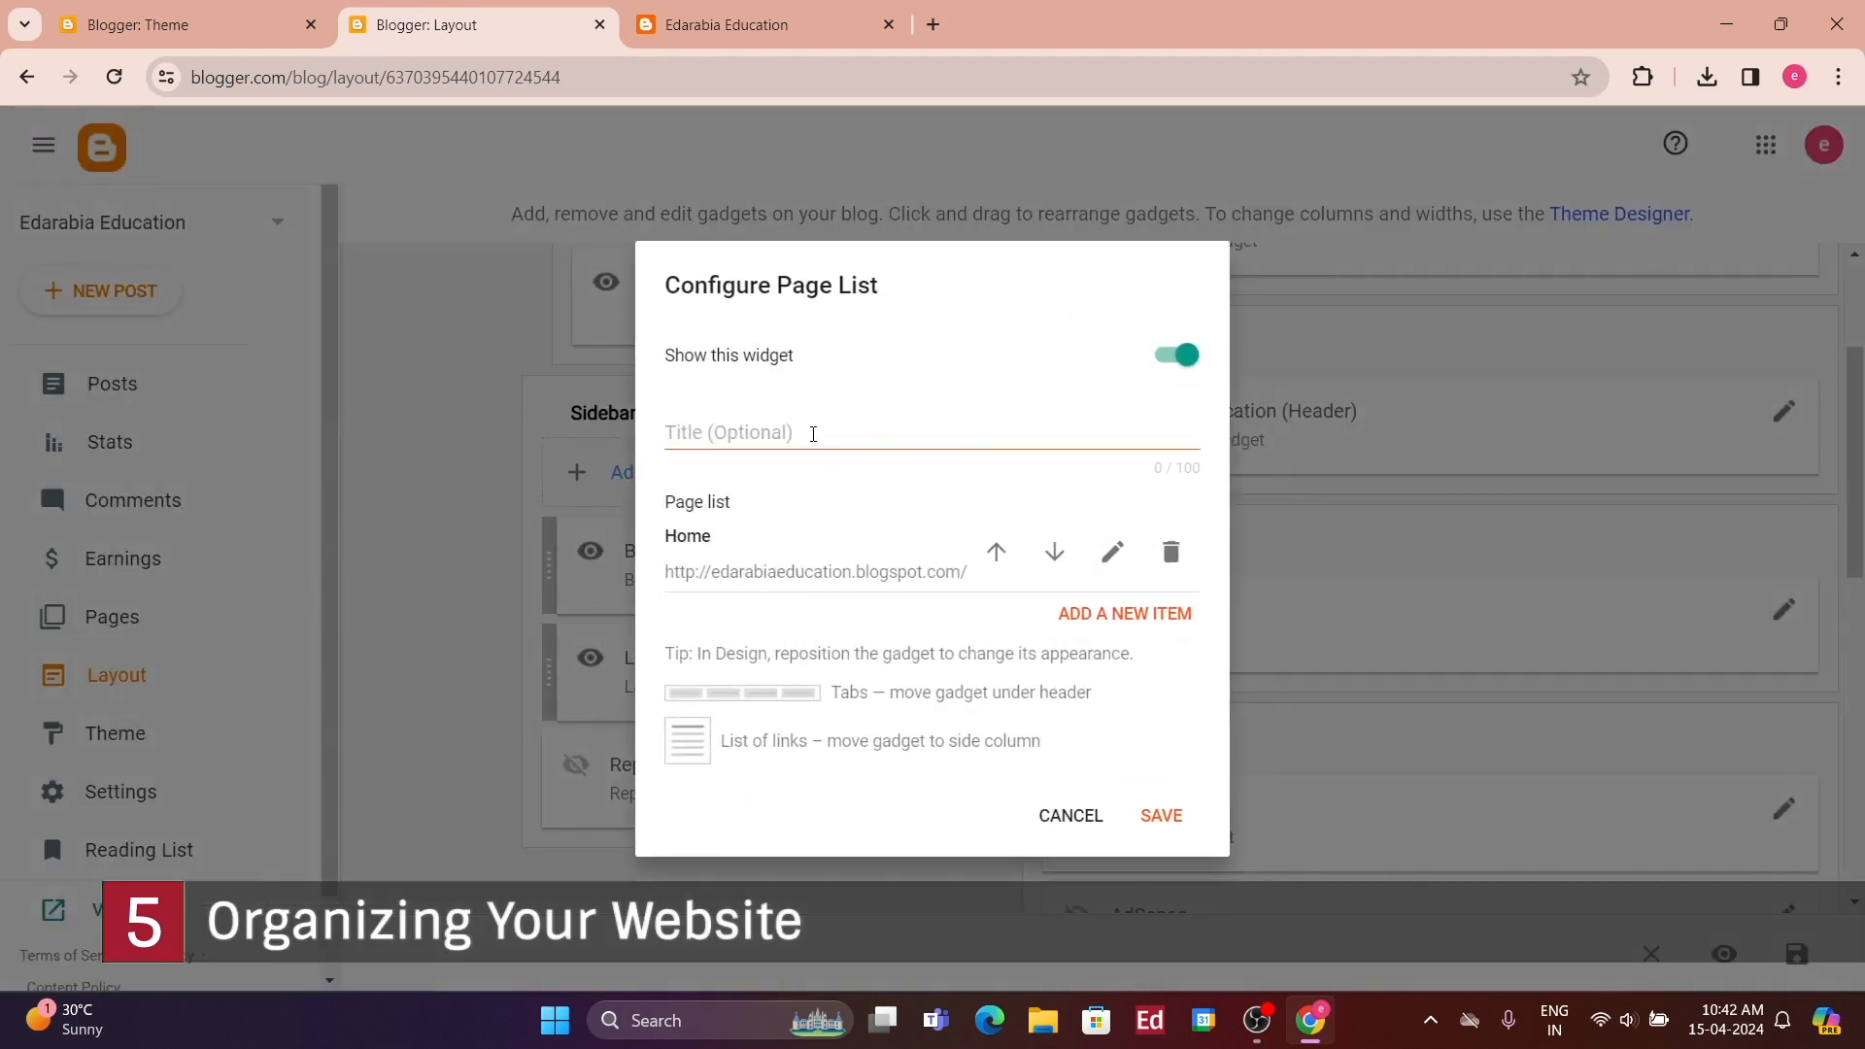
click(813, 434)
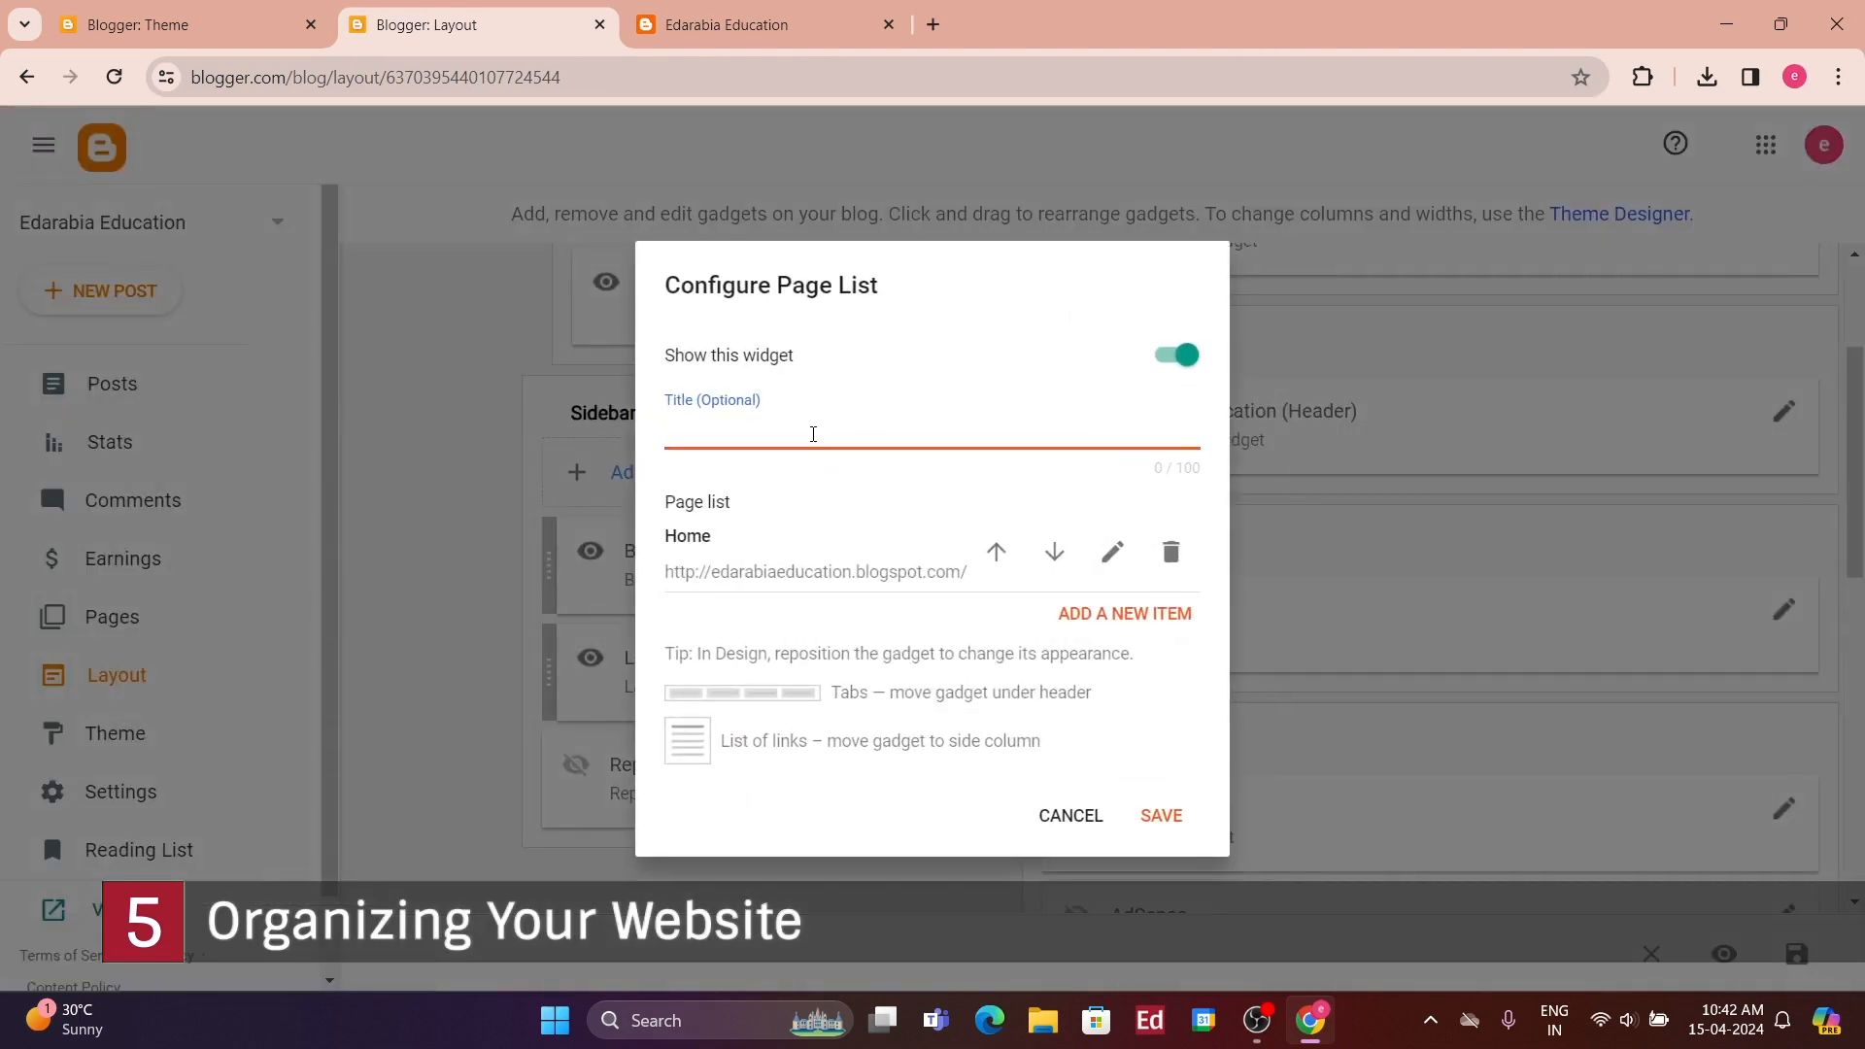
- Add the existing About Edarabia page as a new item in the Pages gadget's page list
click(1083, 618)
click(828, 336)
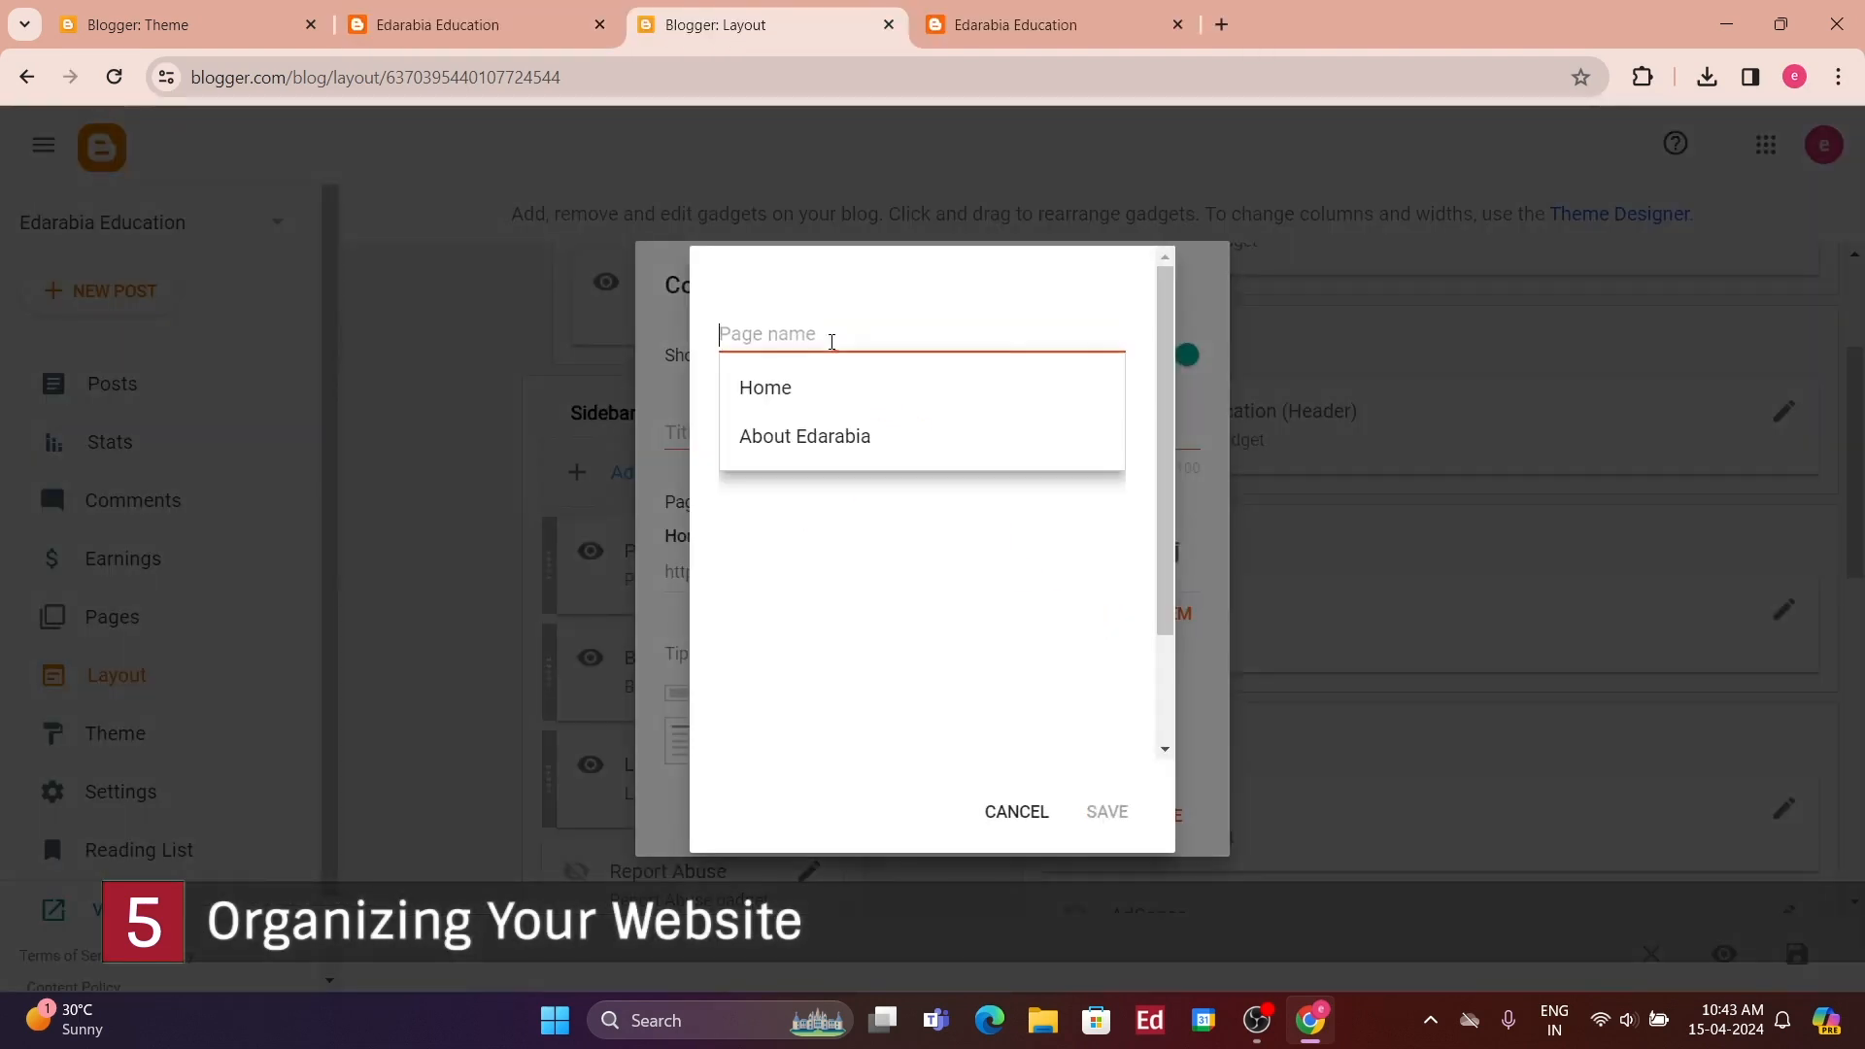
click(816, 437)
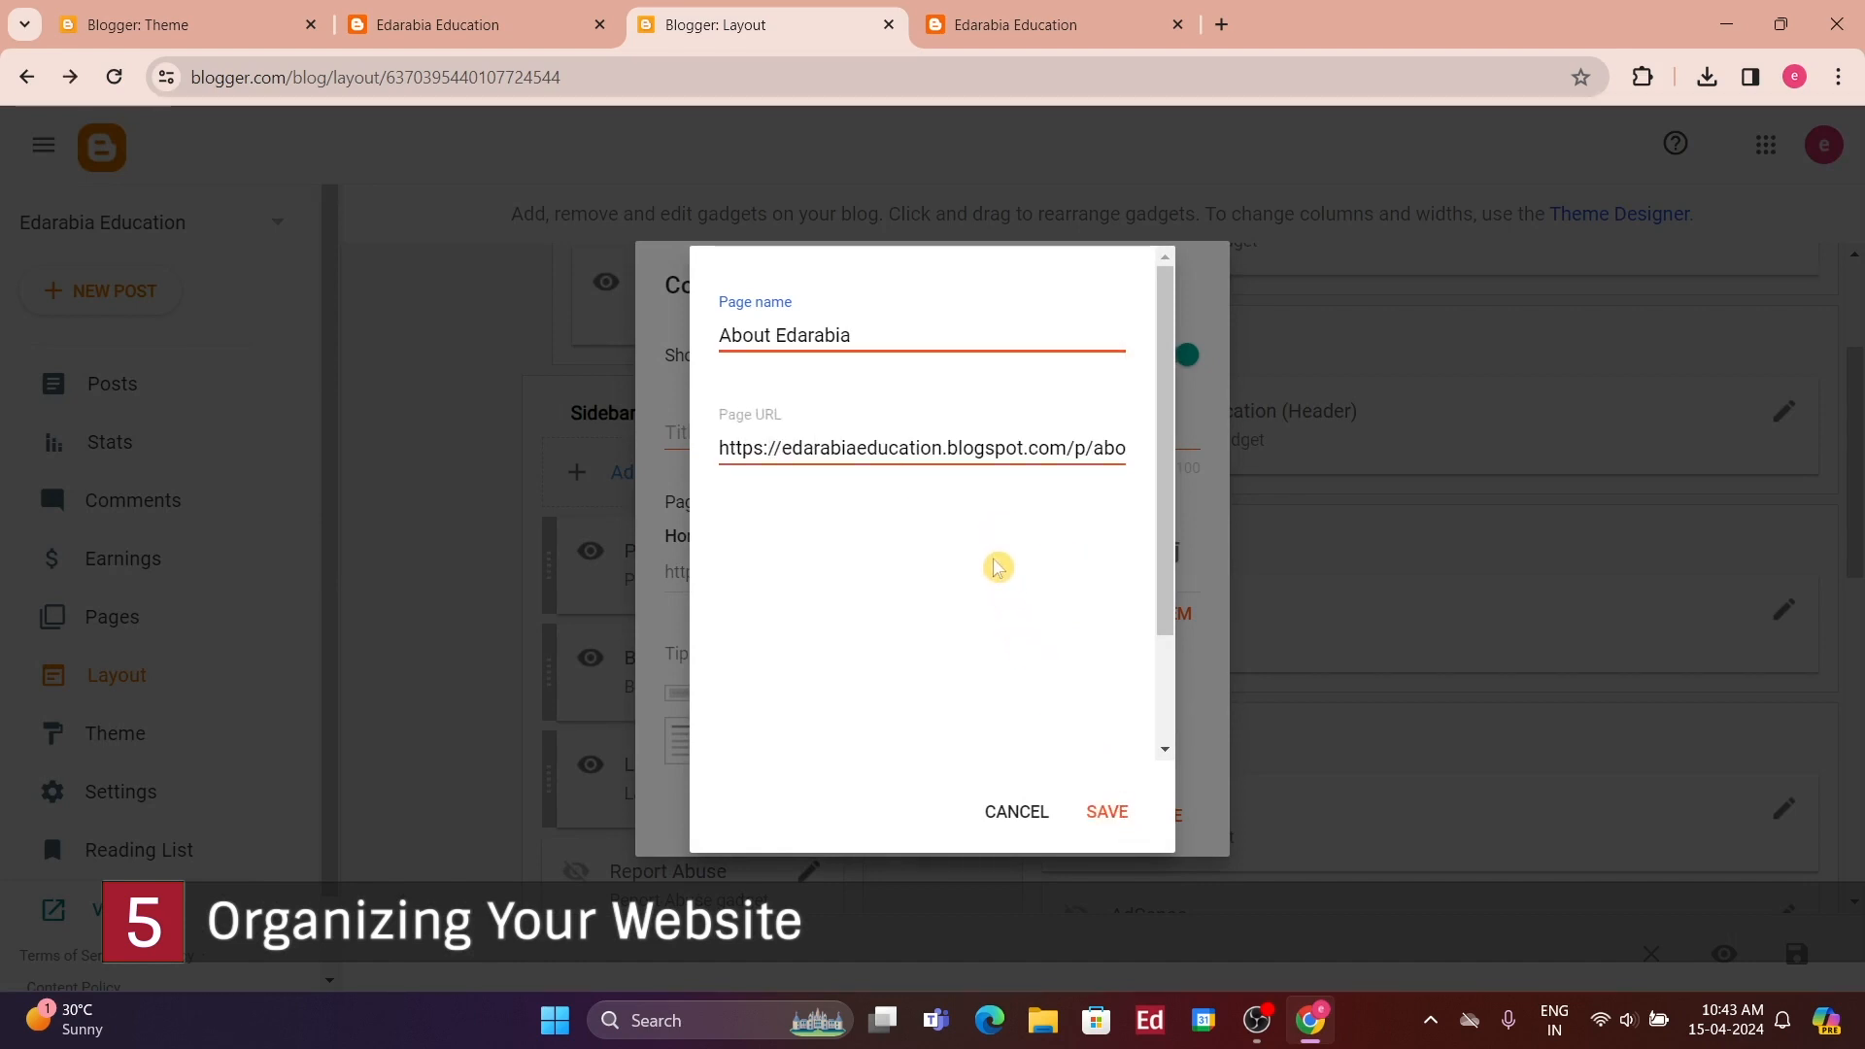
click(1099, 814)
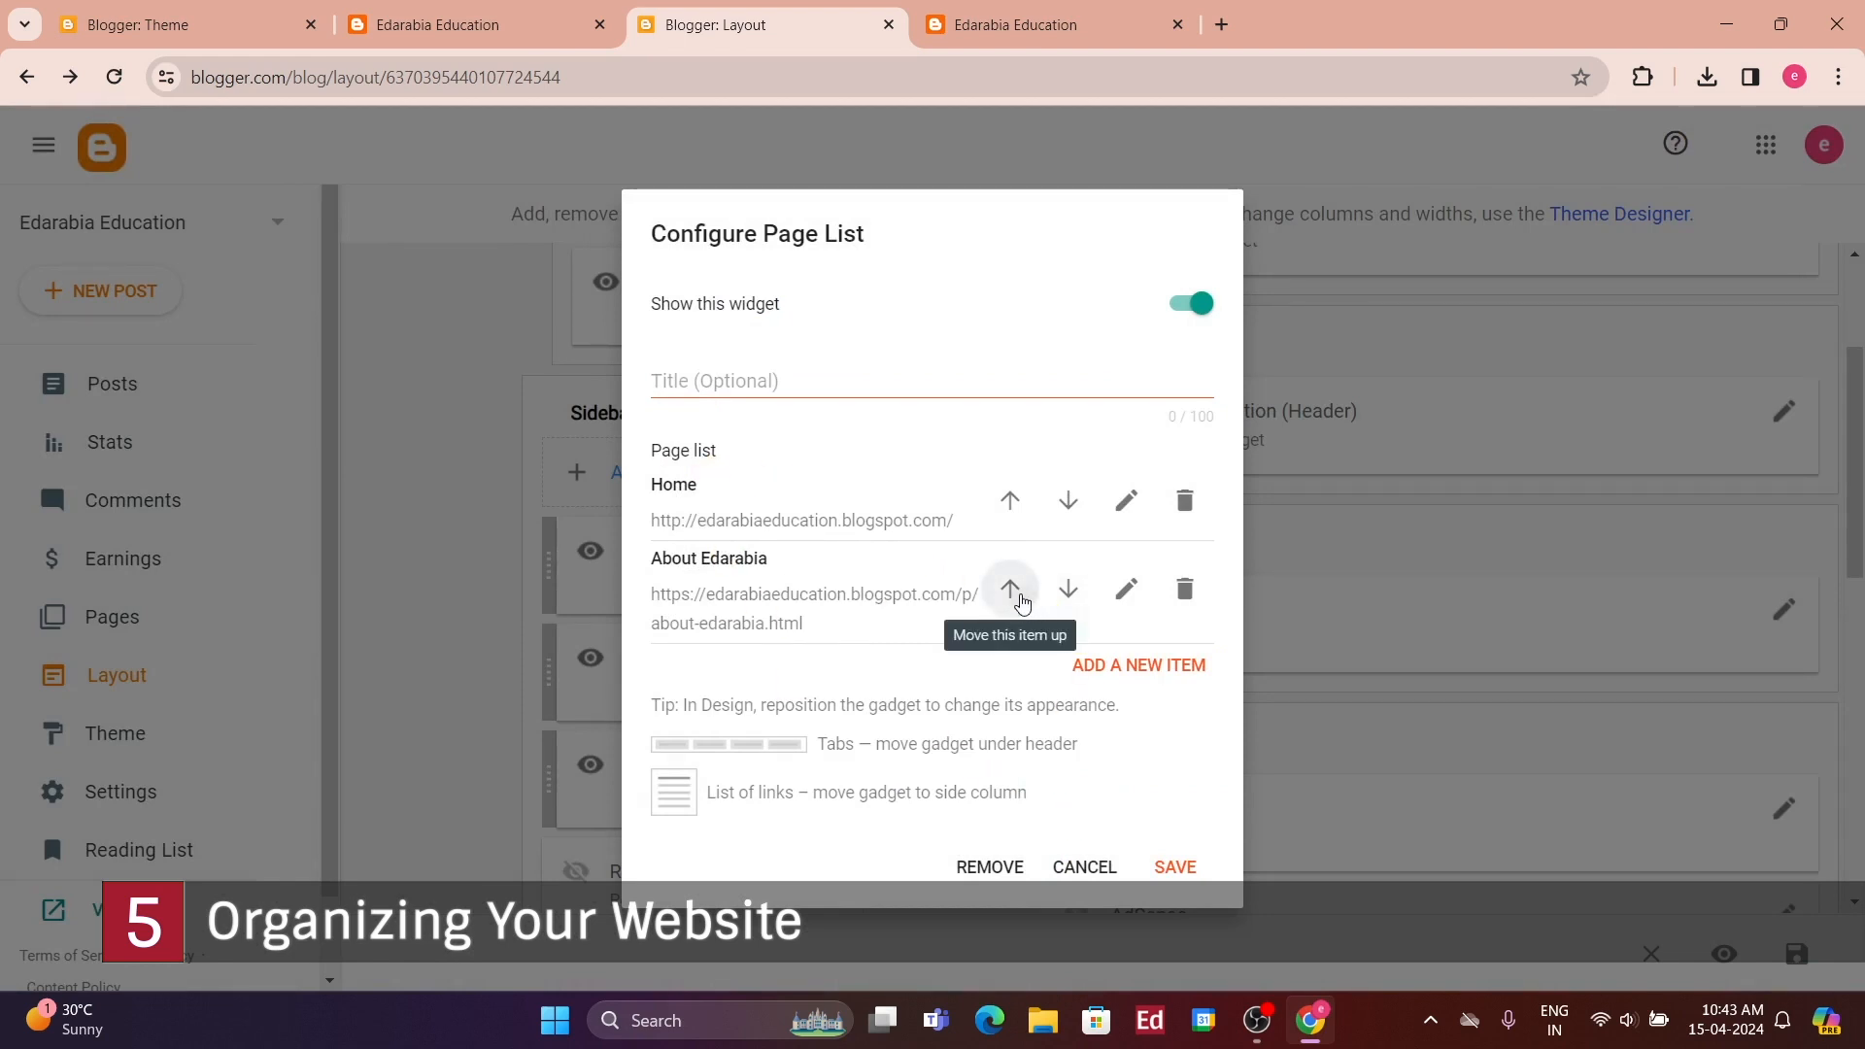
click(1010, 588)
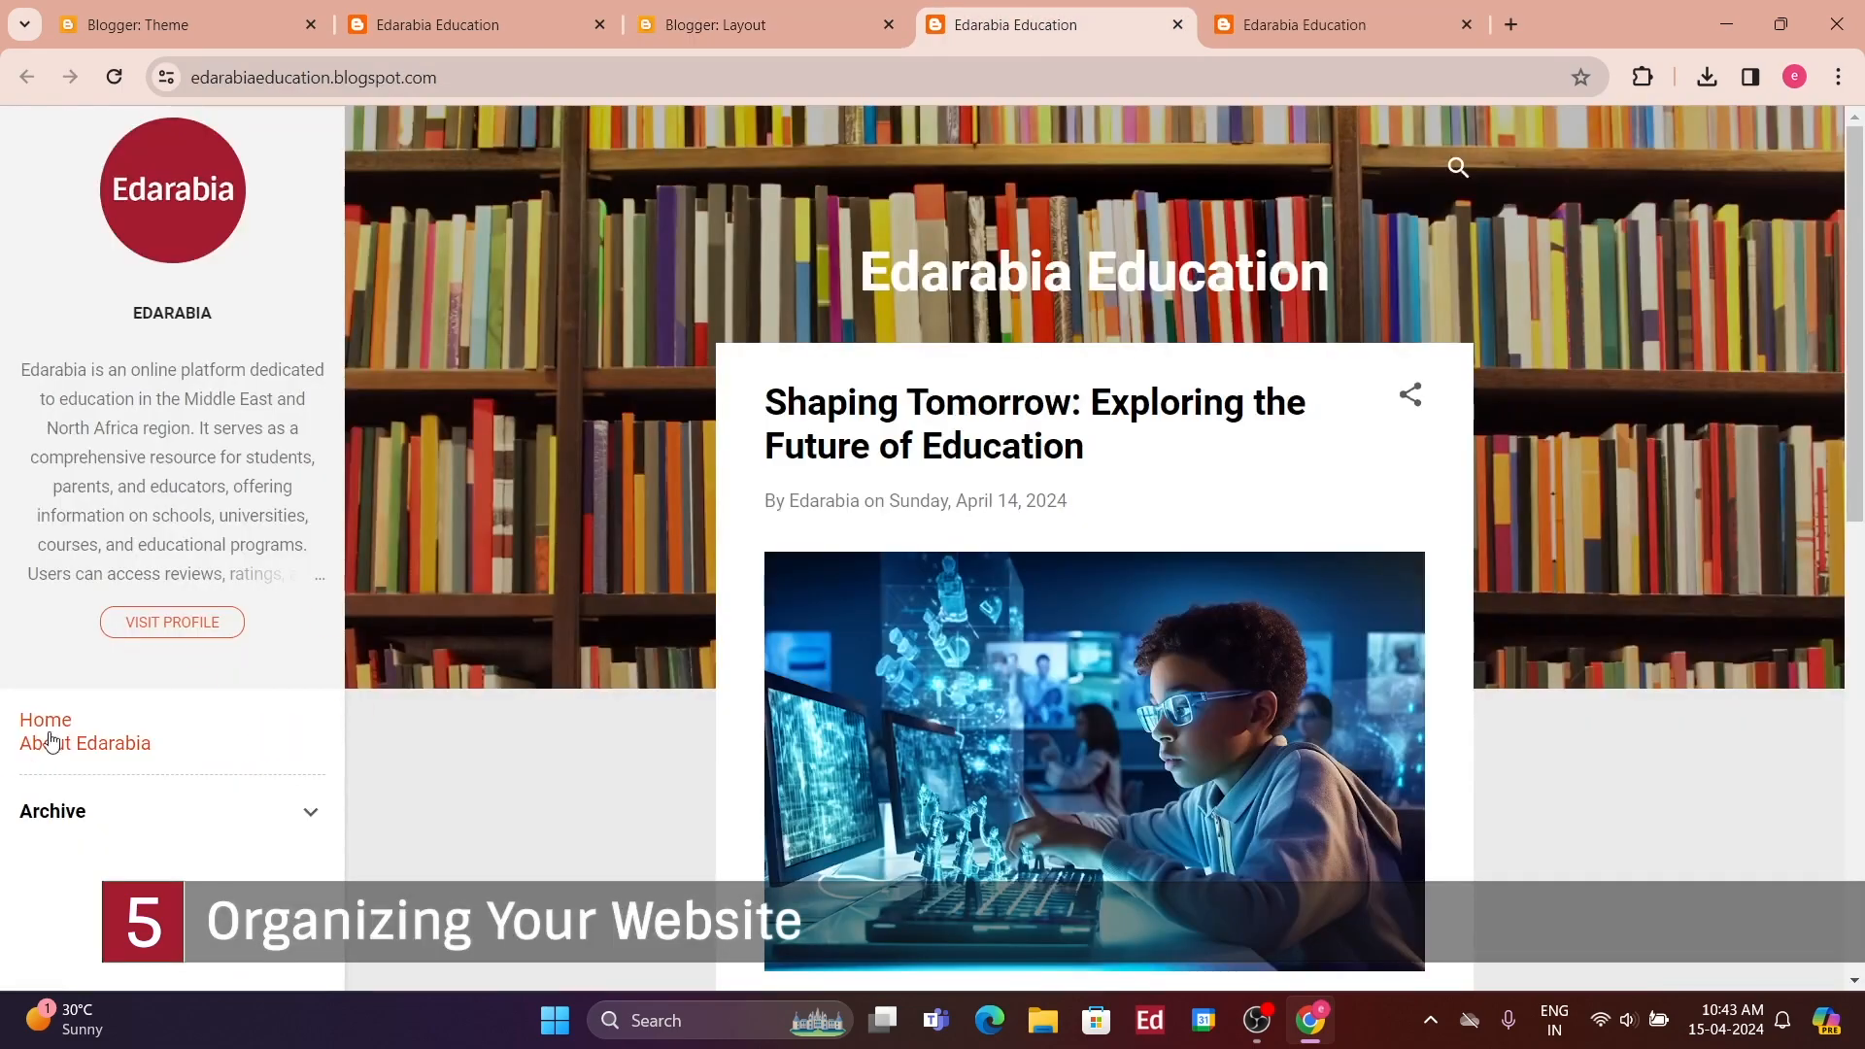
- Open the About Edarabia page from the live blog's sidebar, read through it, return to Home and look over the posts
click(68, 753)
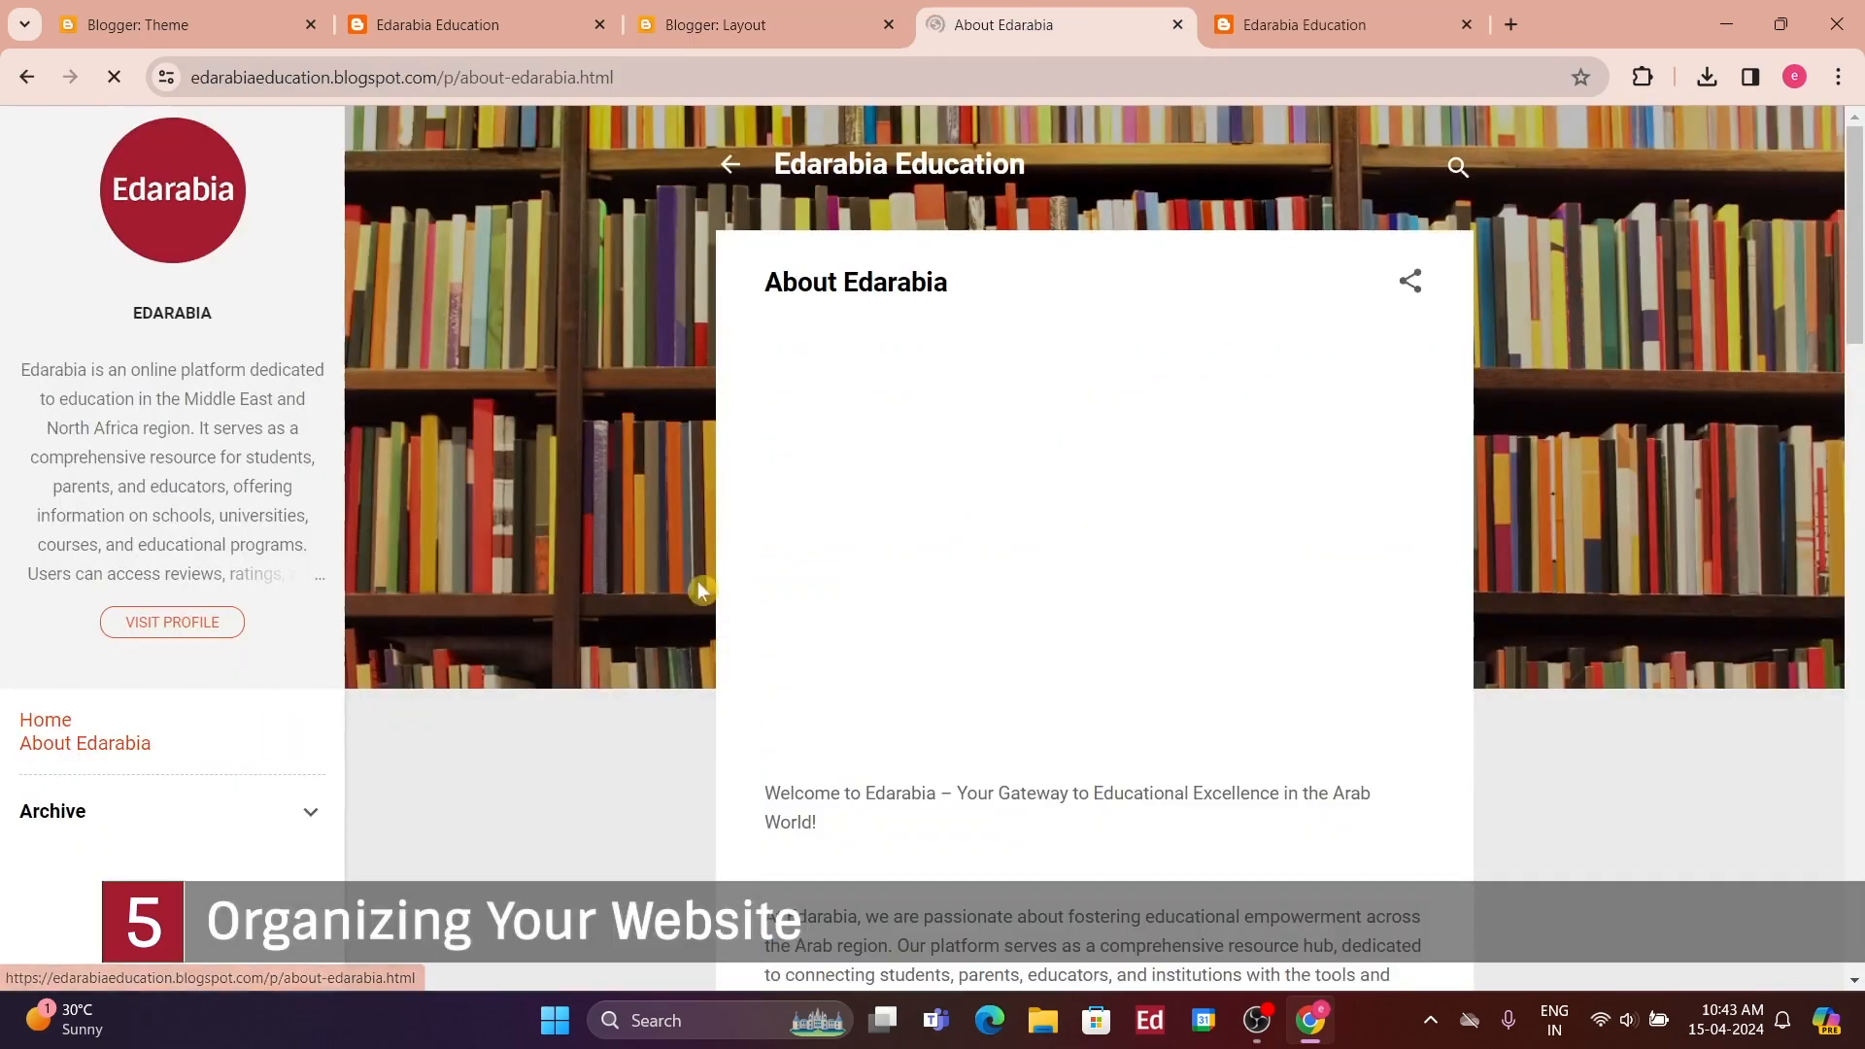
scroll(617, 536, down, 6)
scroll(602, 529, down, 5)
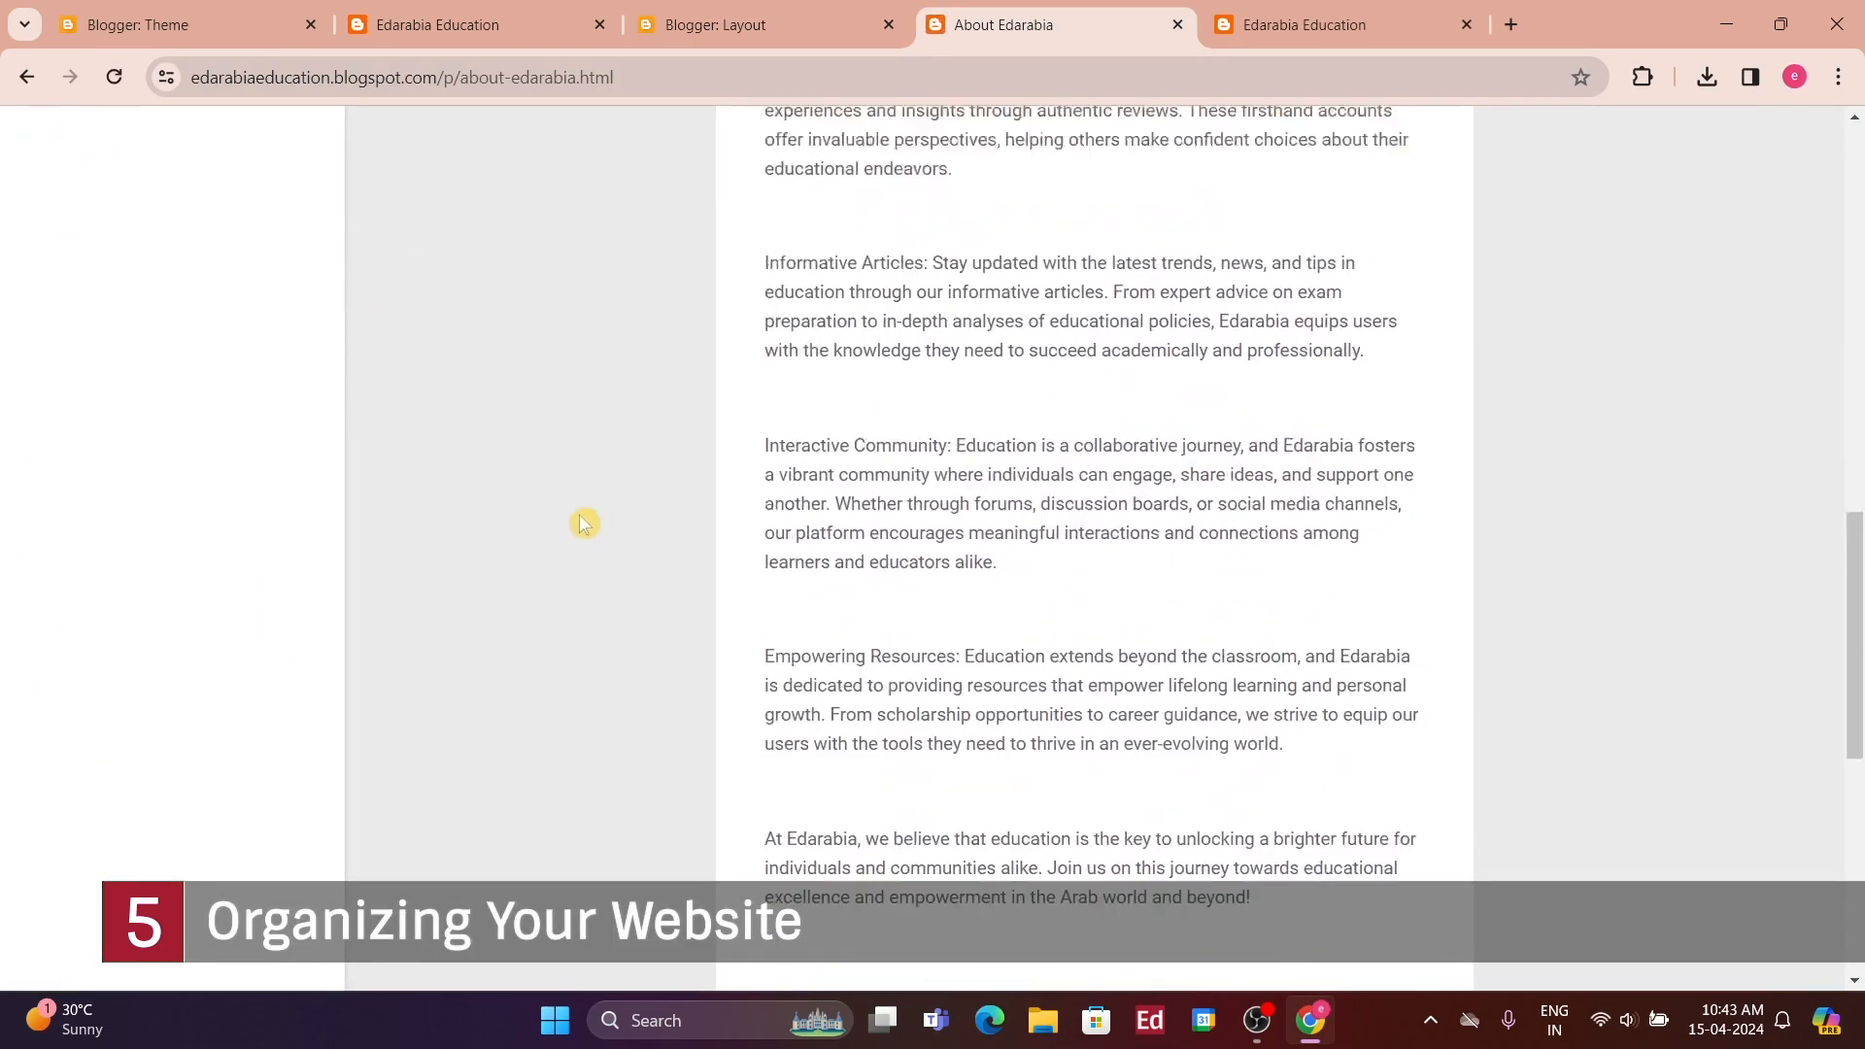
scroll(519, 470, up, 12)
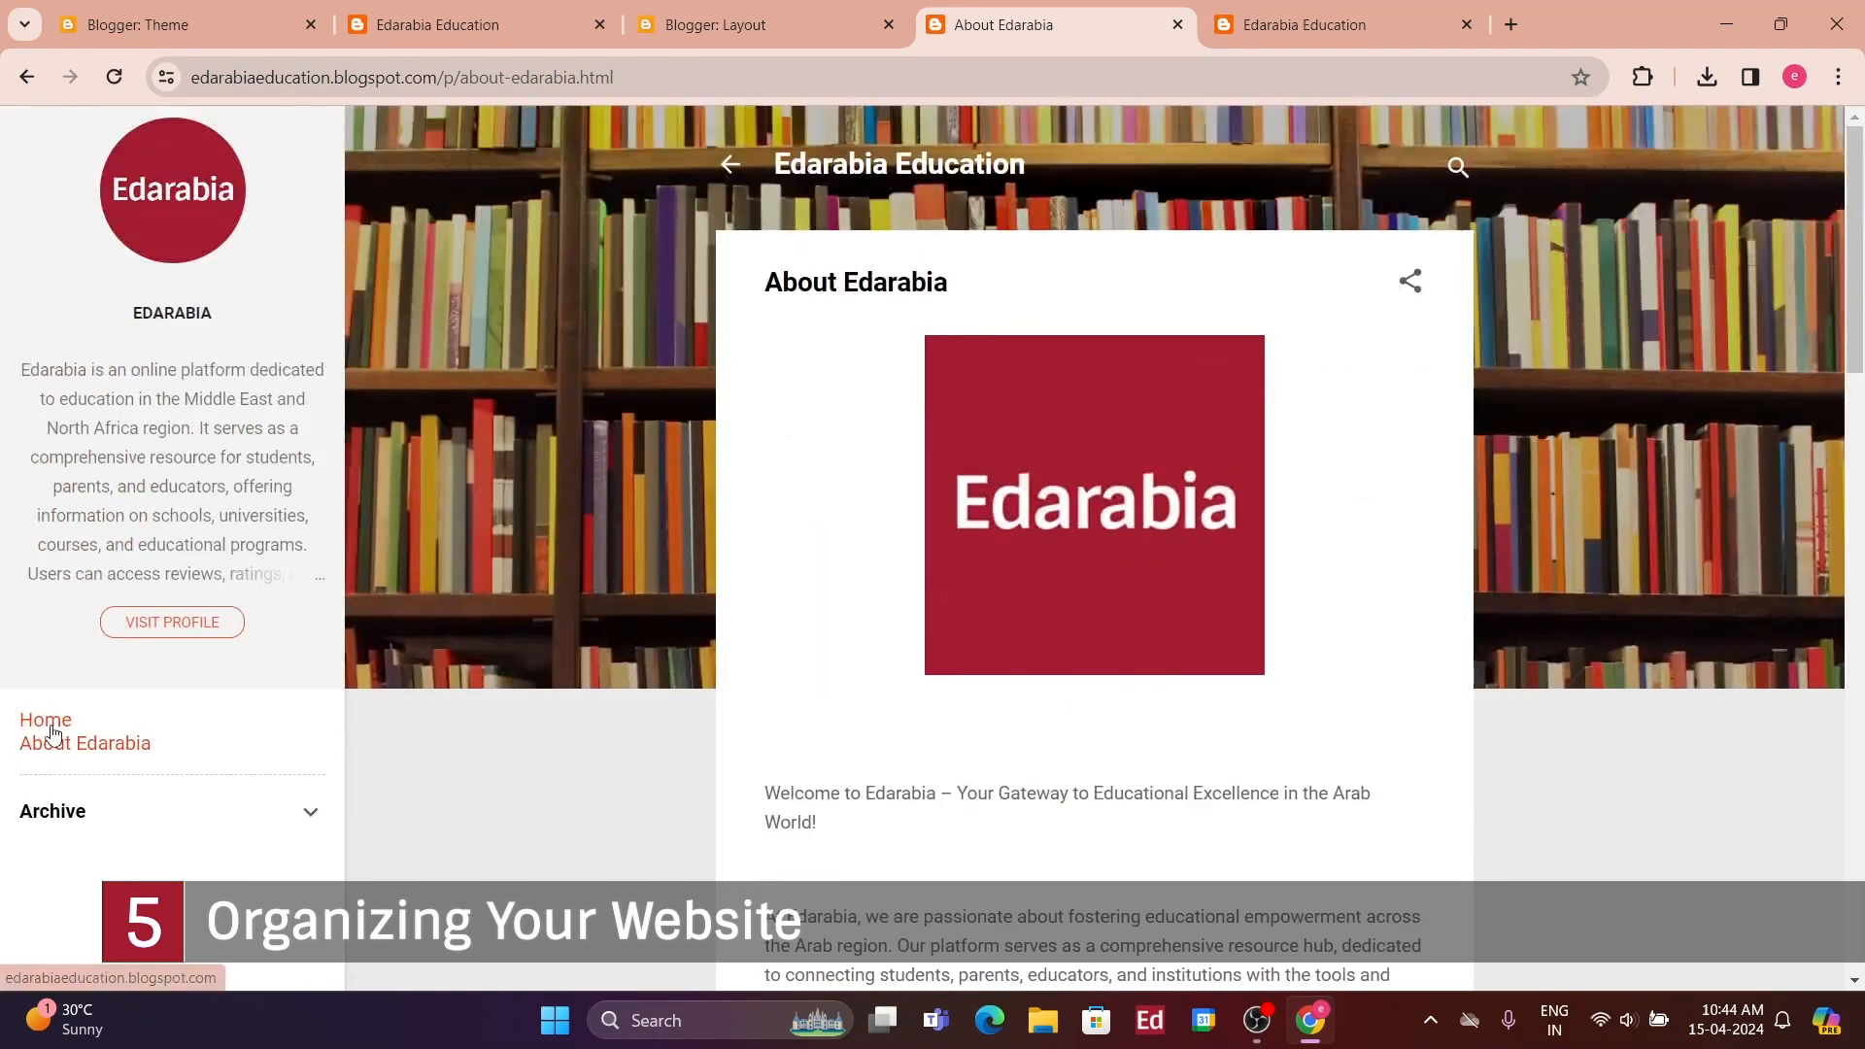
click(53, 724)
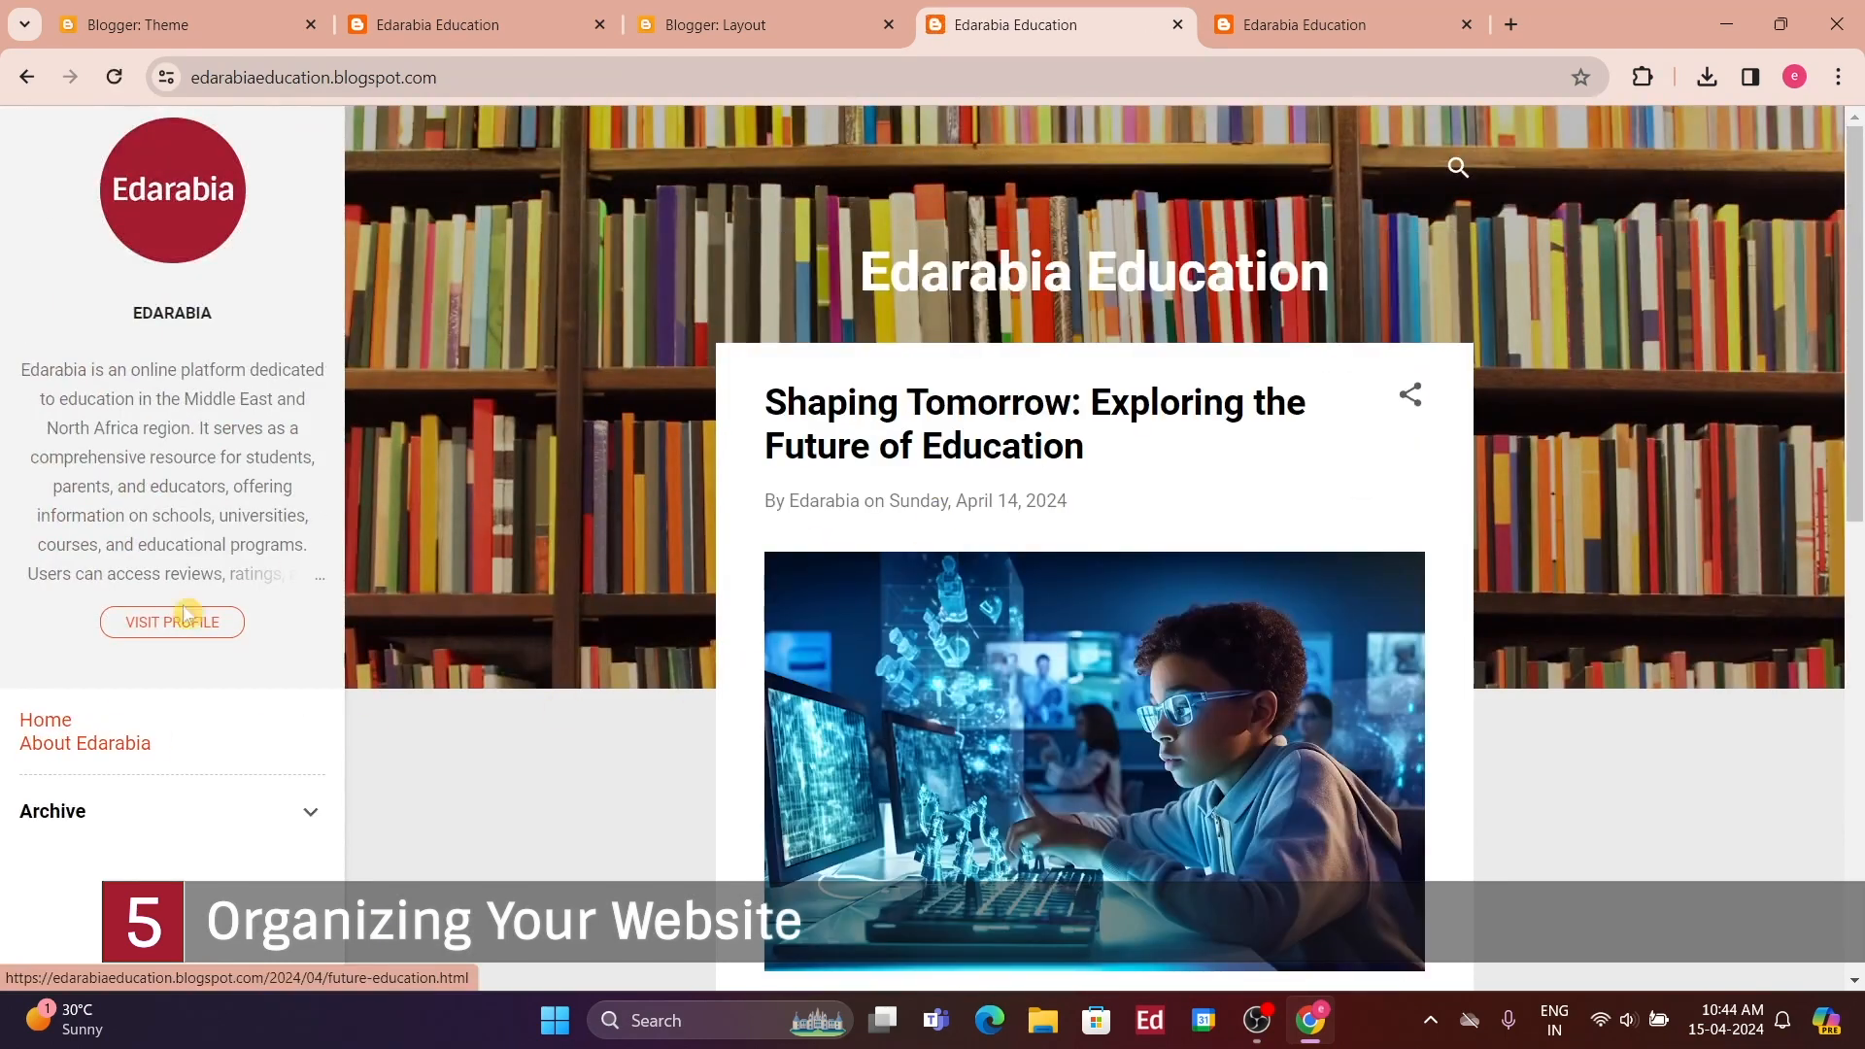
scroll(950, 626, down, 10)
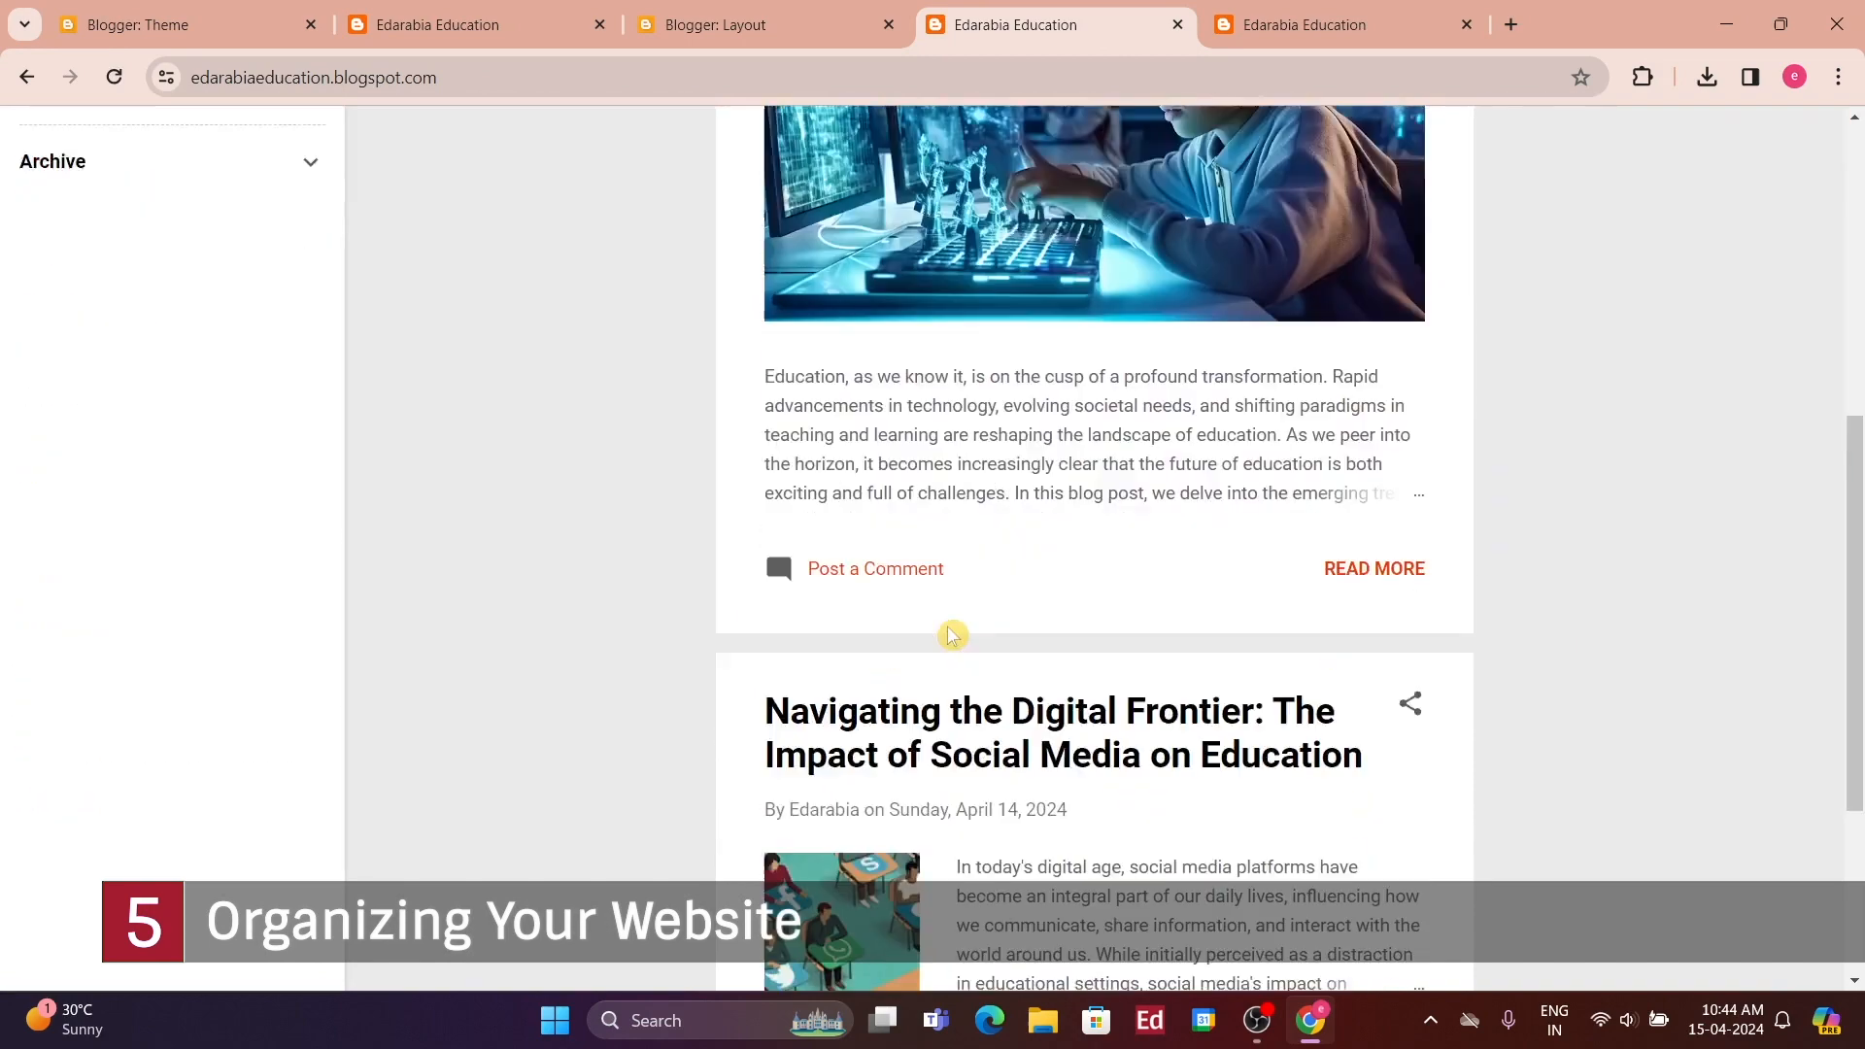
scroll(869, 596, up, 10)
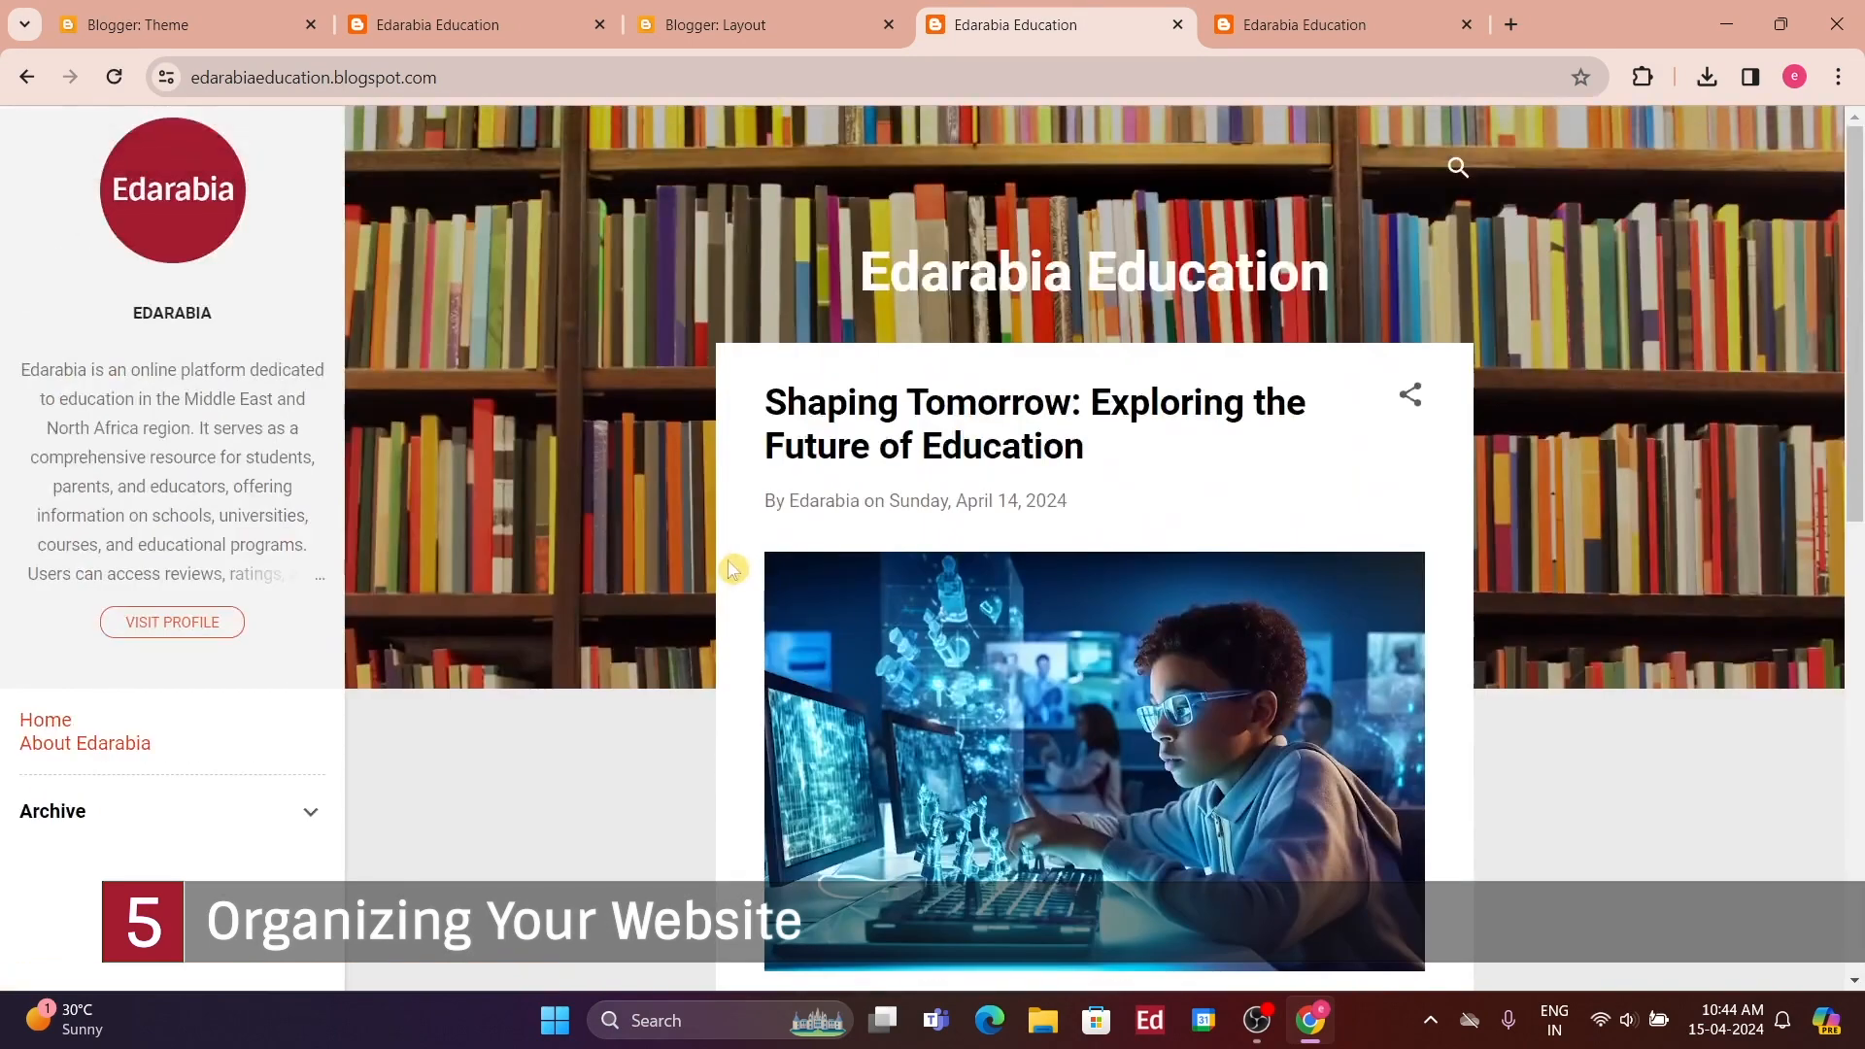